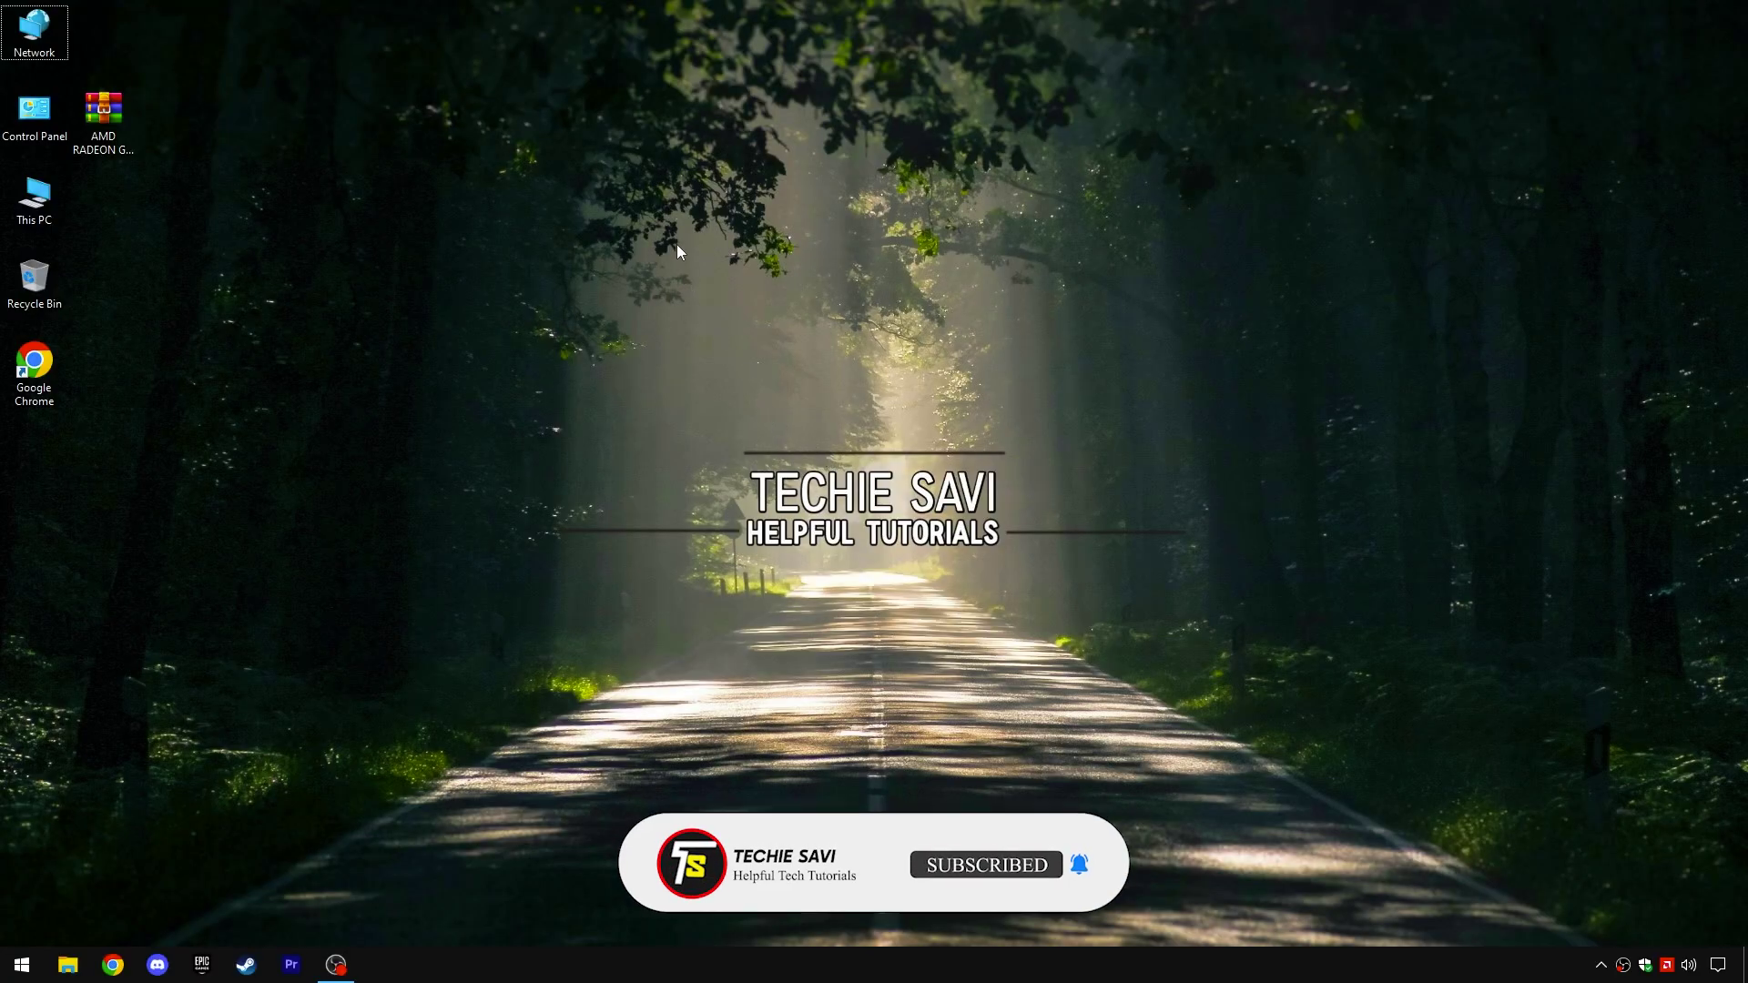
Open AMD Software: Adrenalin Edition from the desktop and bring up its global graphics settings for gaming.
right_click(676, 244)
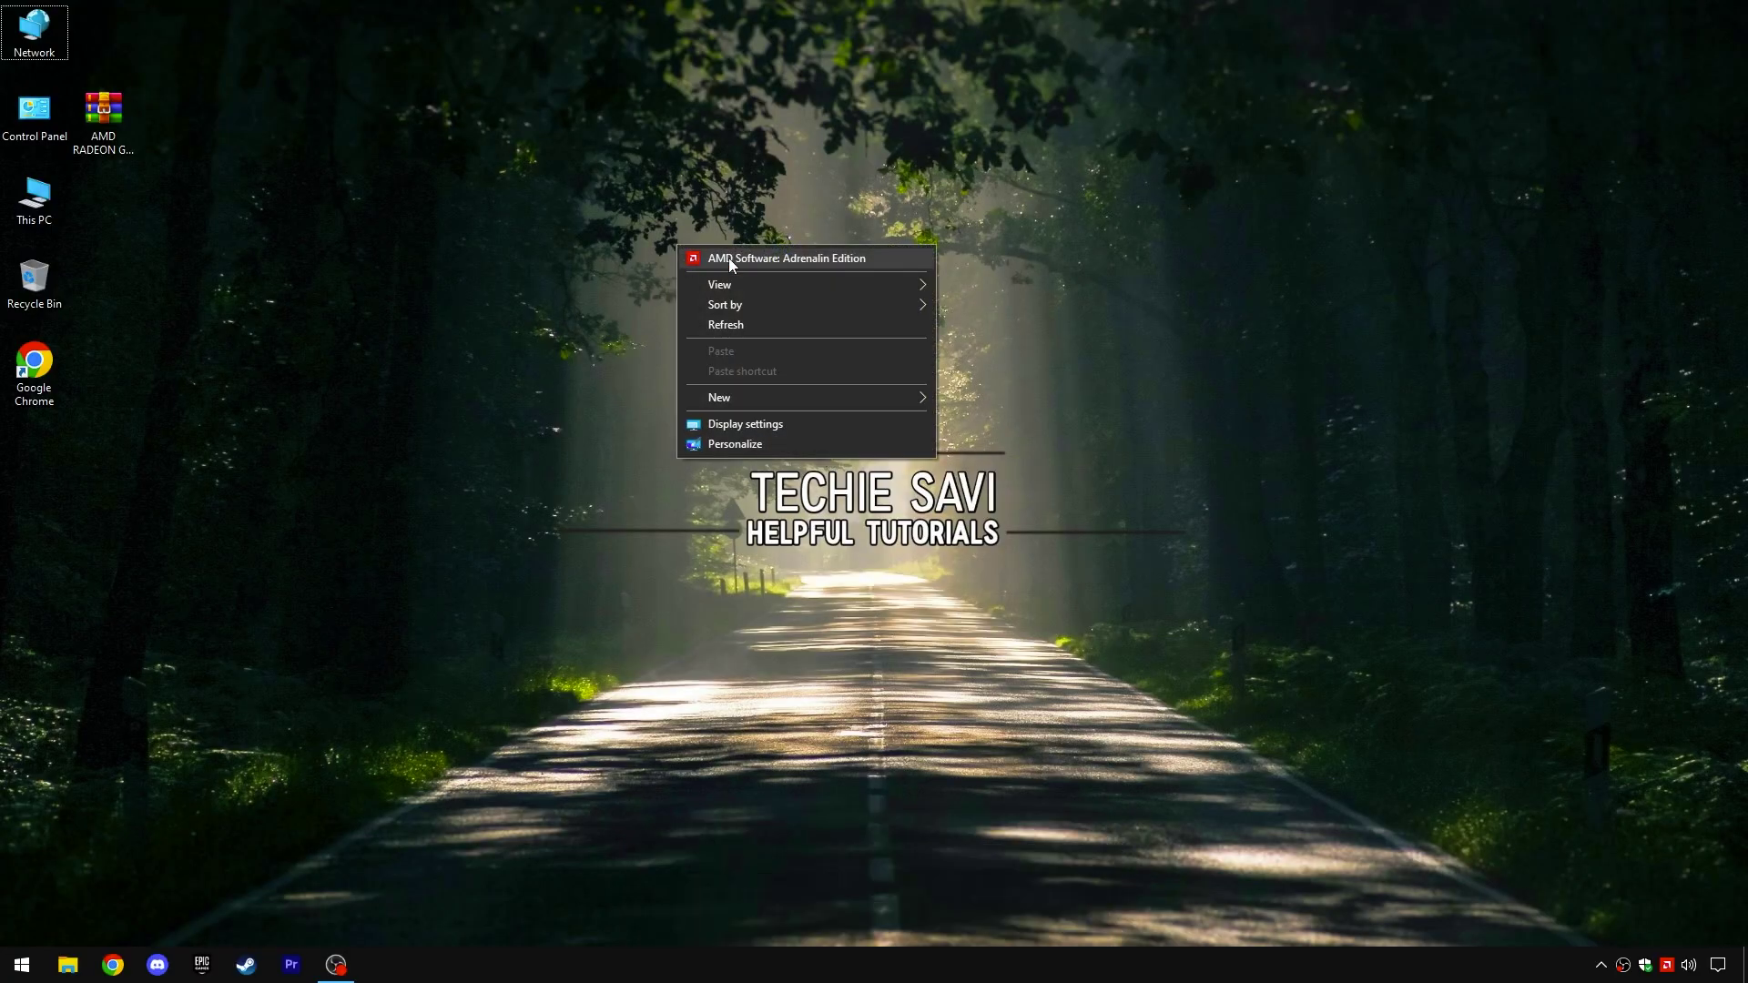
left_click(729, 259)
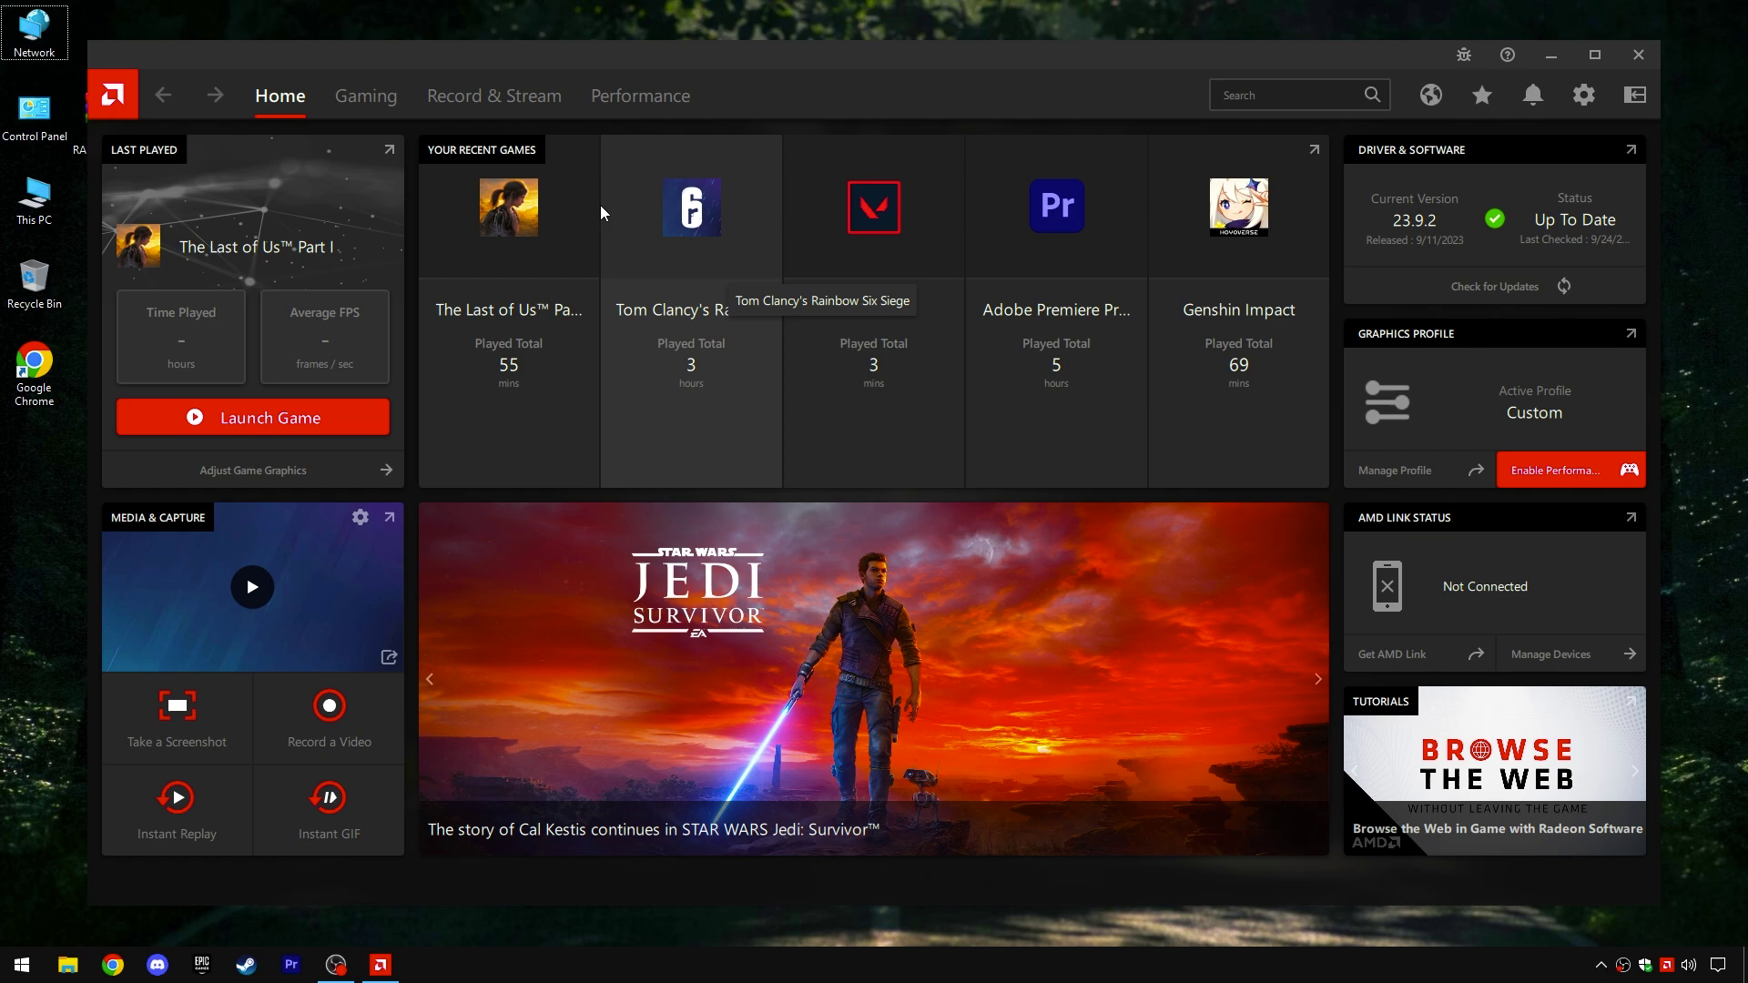
left_click(380, 100)
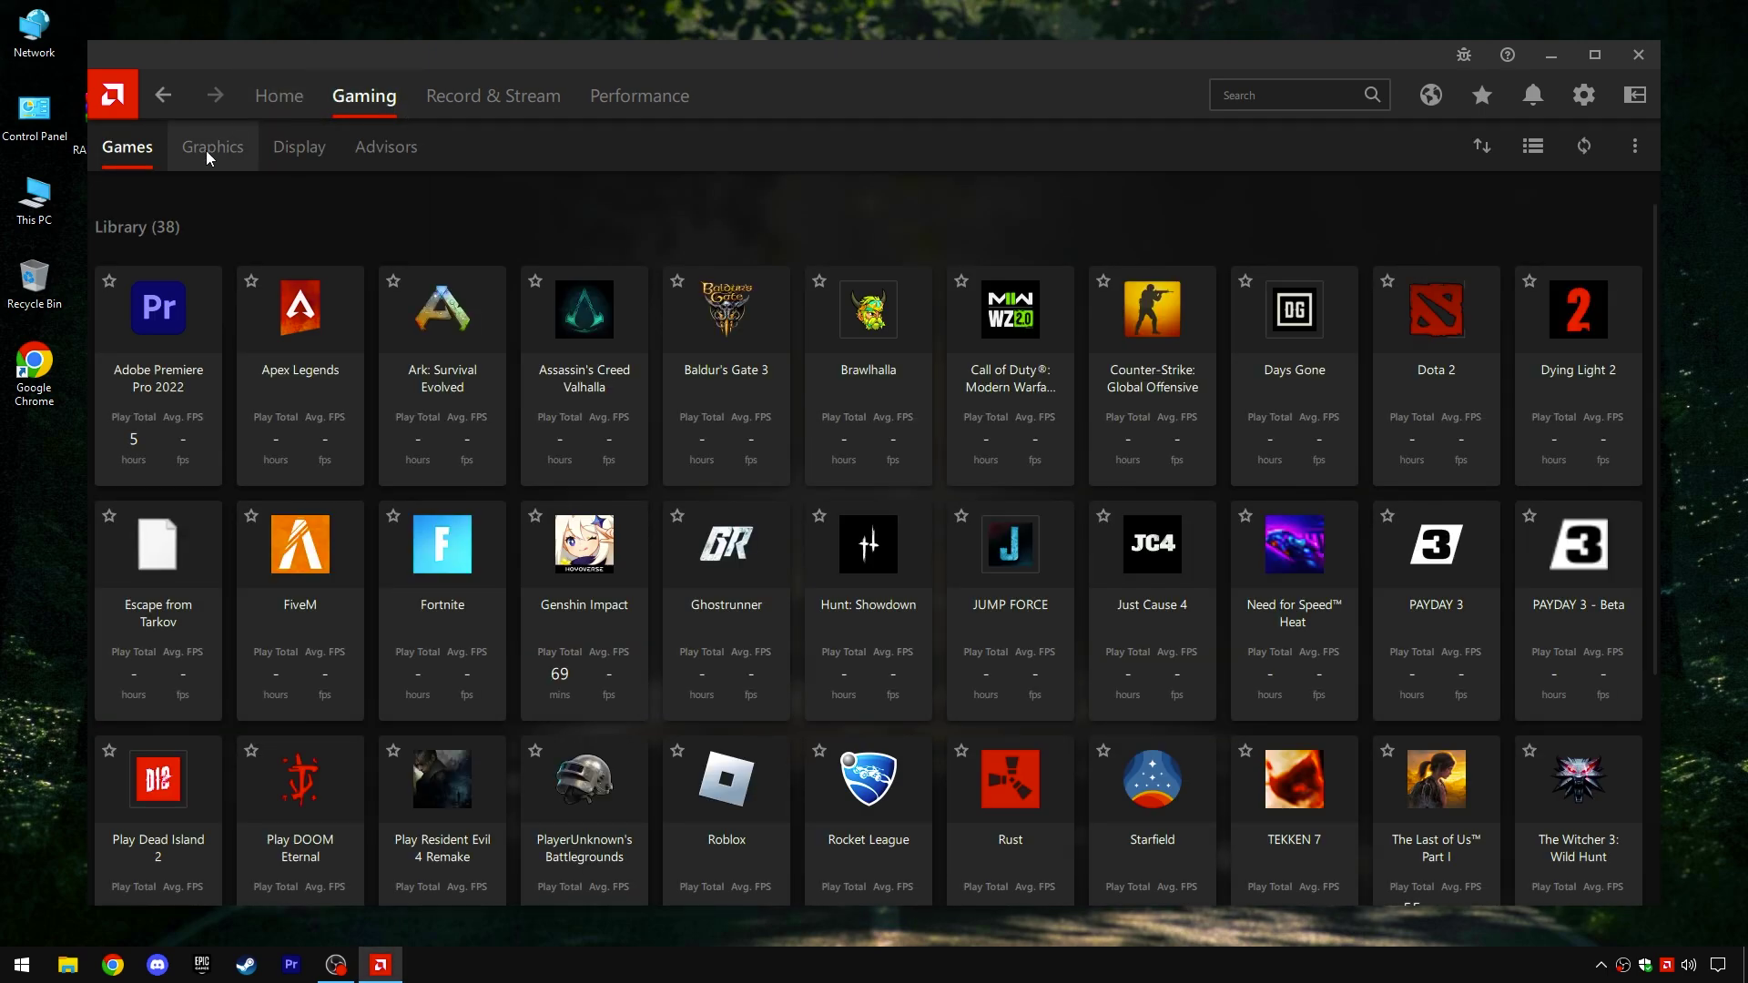
left_click(208, 149)
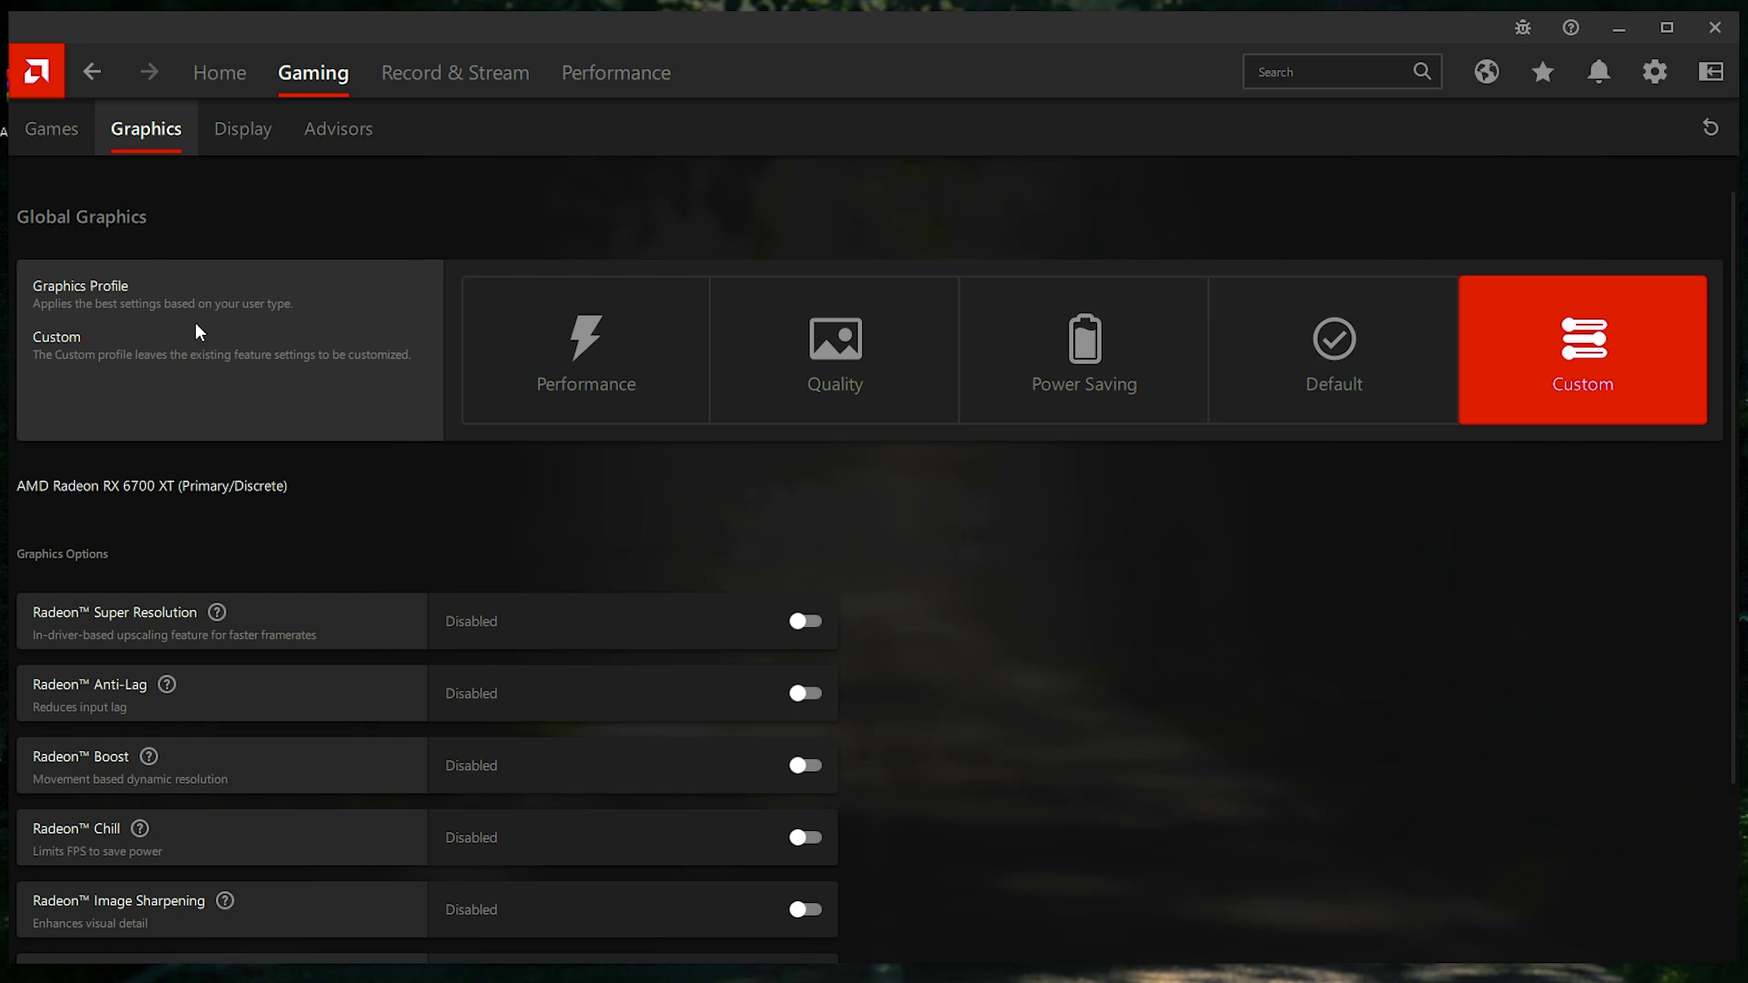
Apply the Performance graphics profile and review the Radeon graphics options it sets.
left_click(576, 381)
scroll(551, 375, "down", 1)
scroll(551, 378, "down", 1)
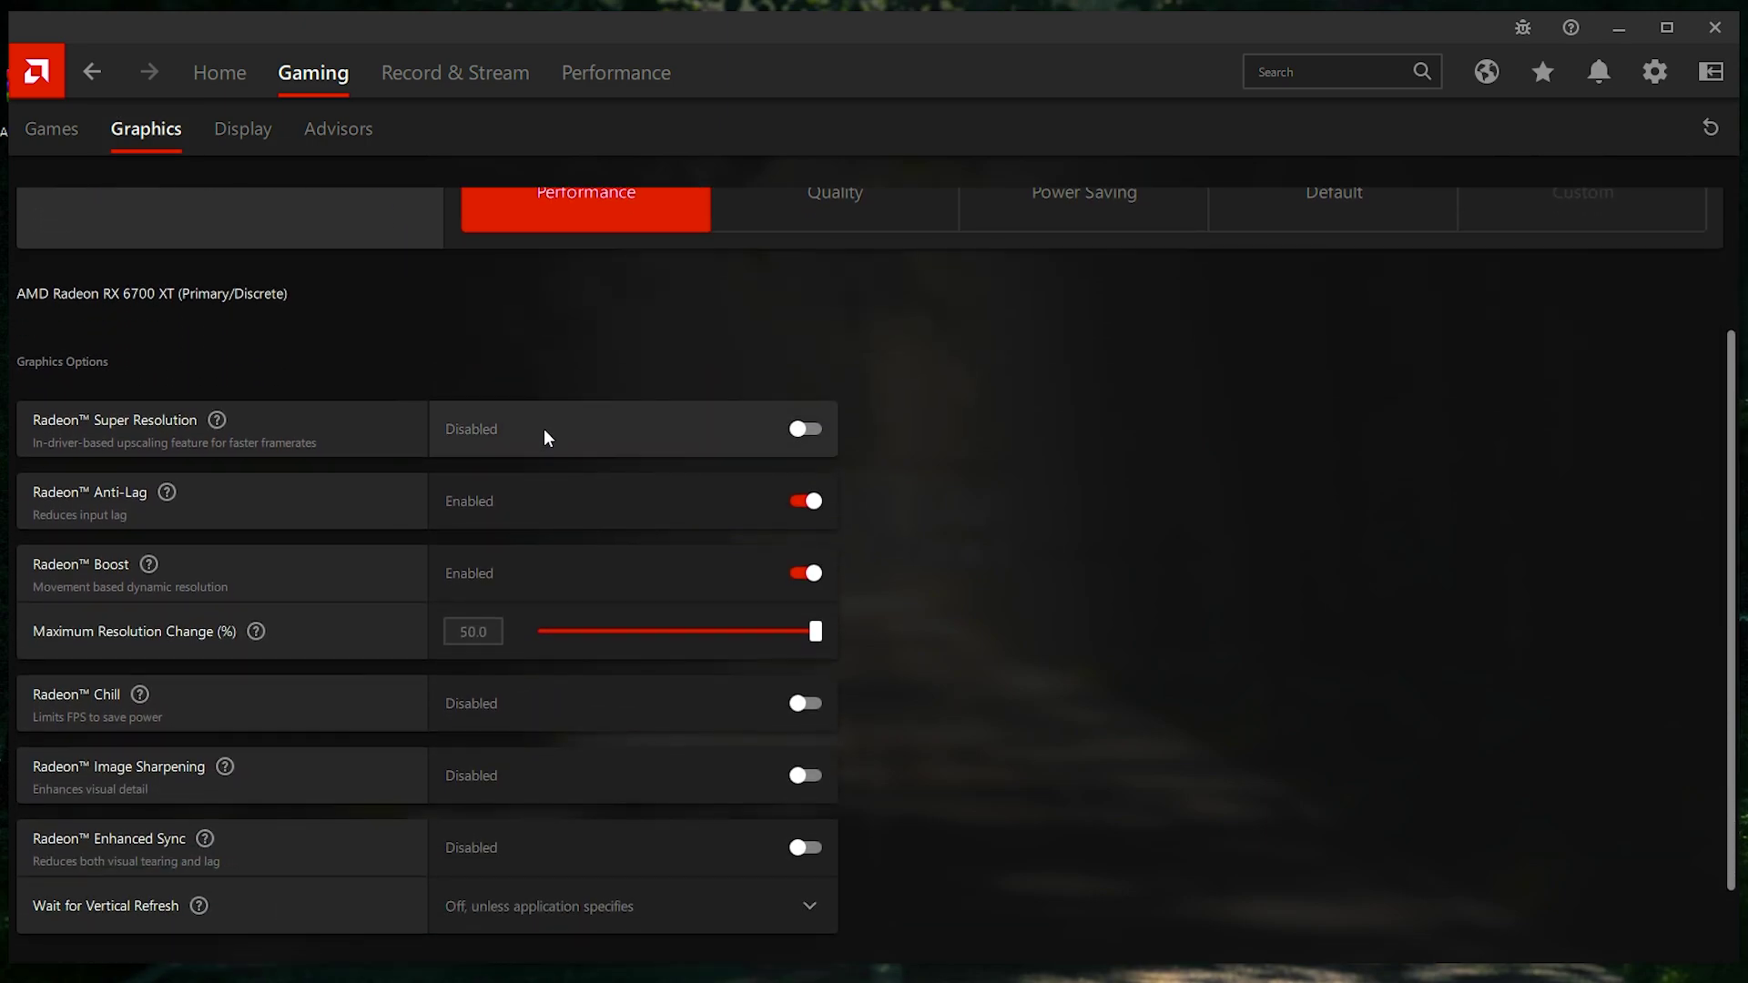
left_click(732, 637)
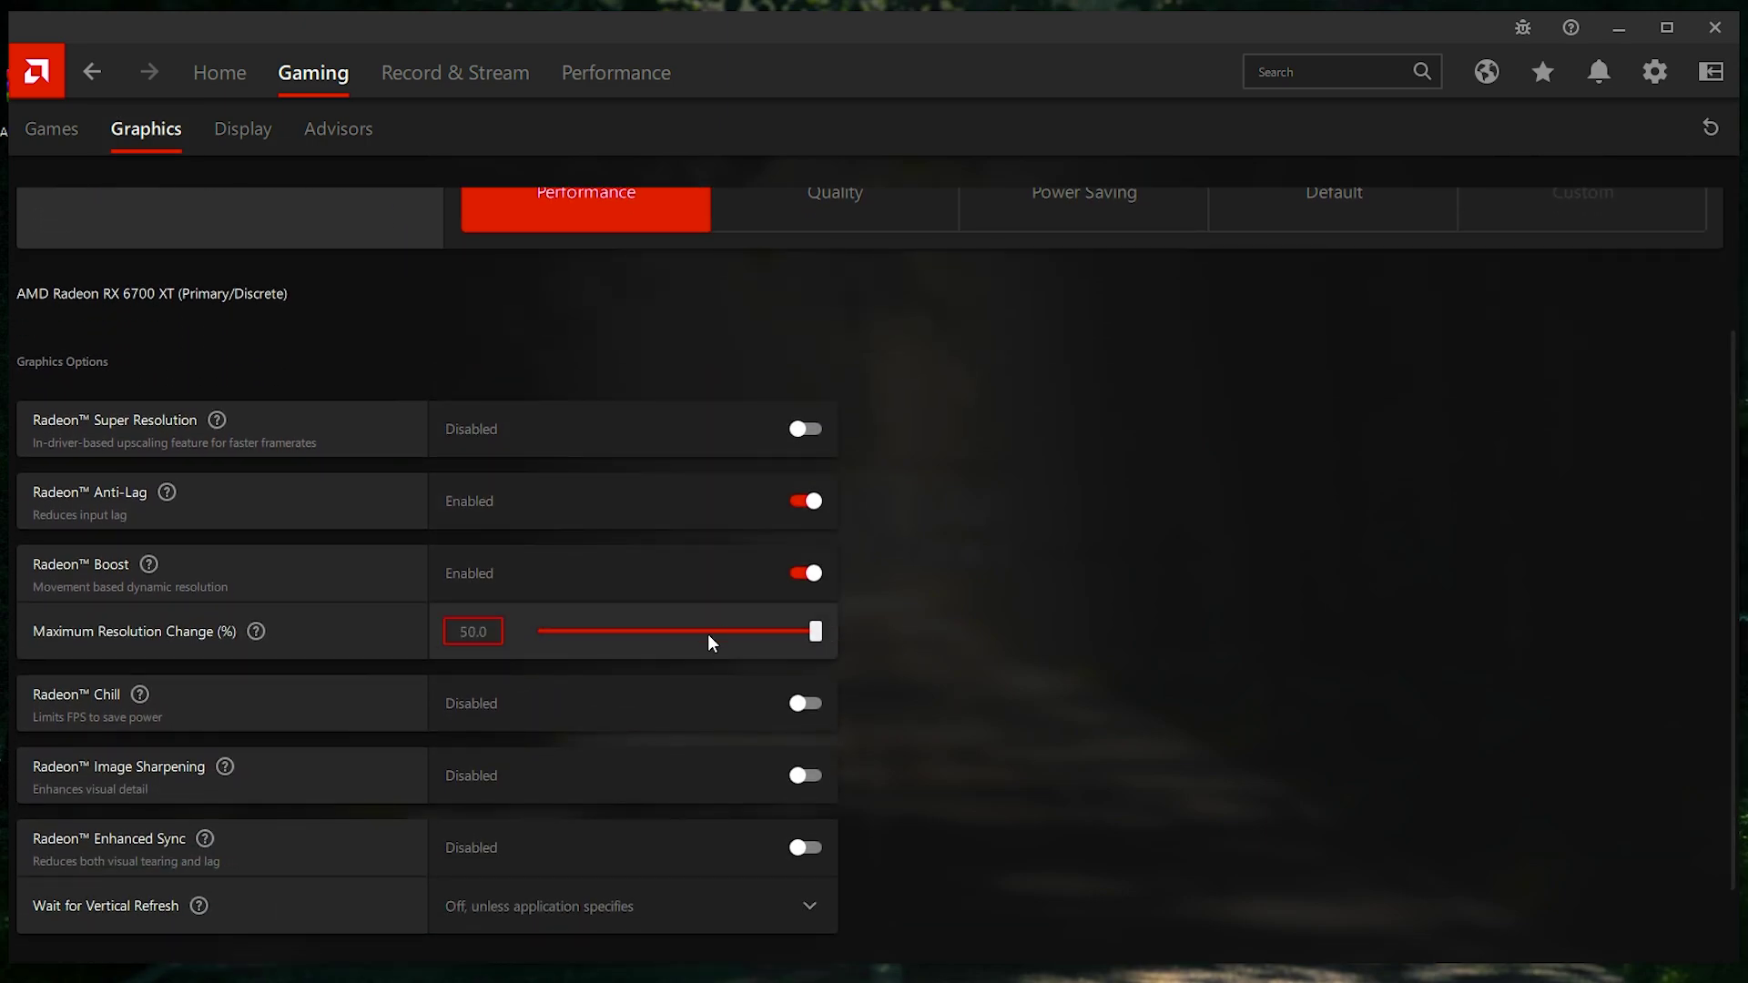
scroll(760, 624, "down", 1)
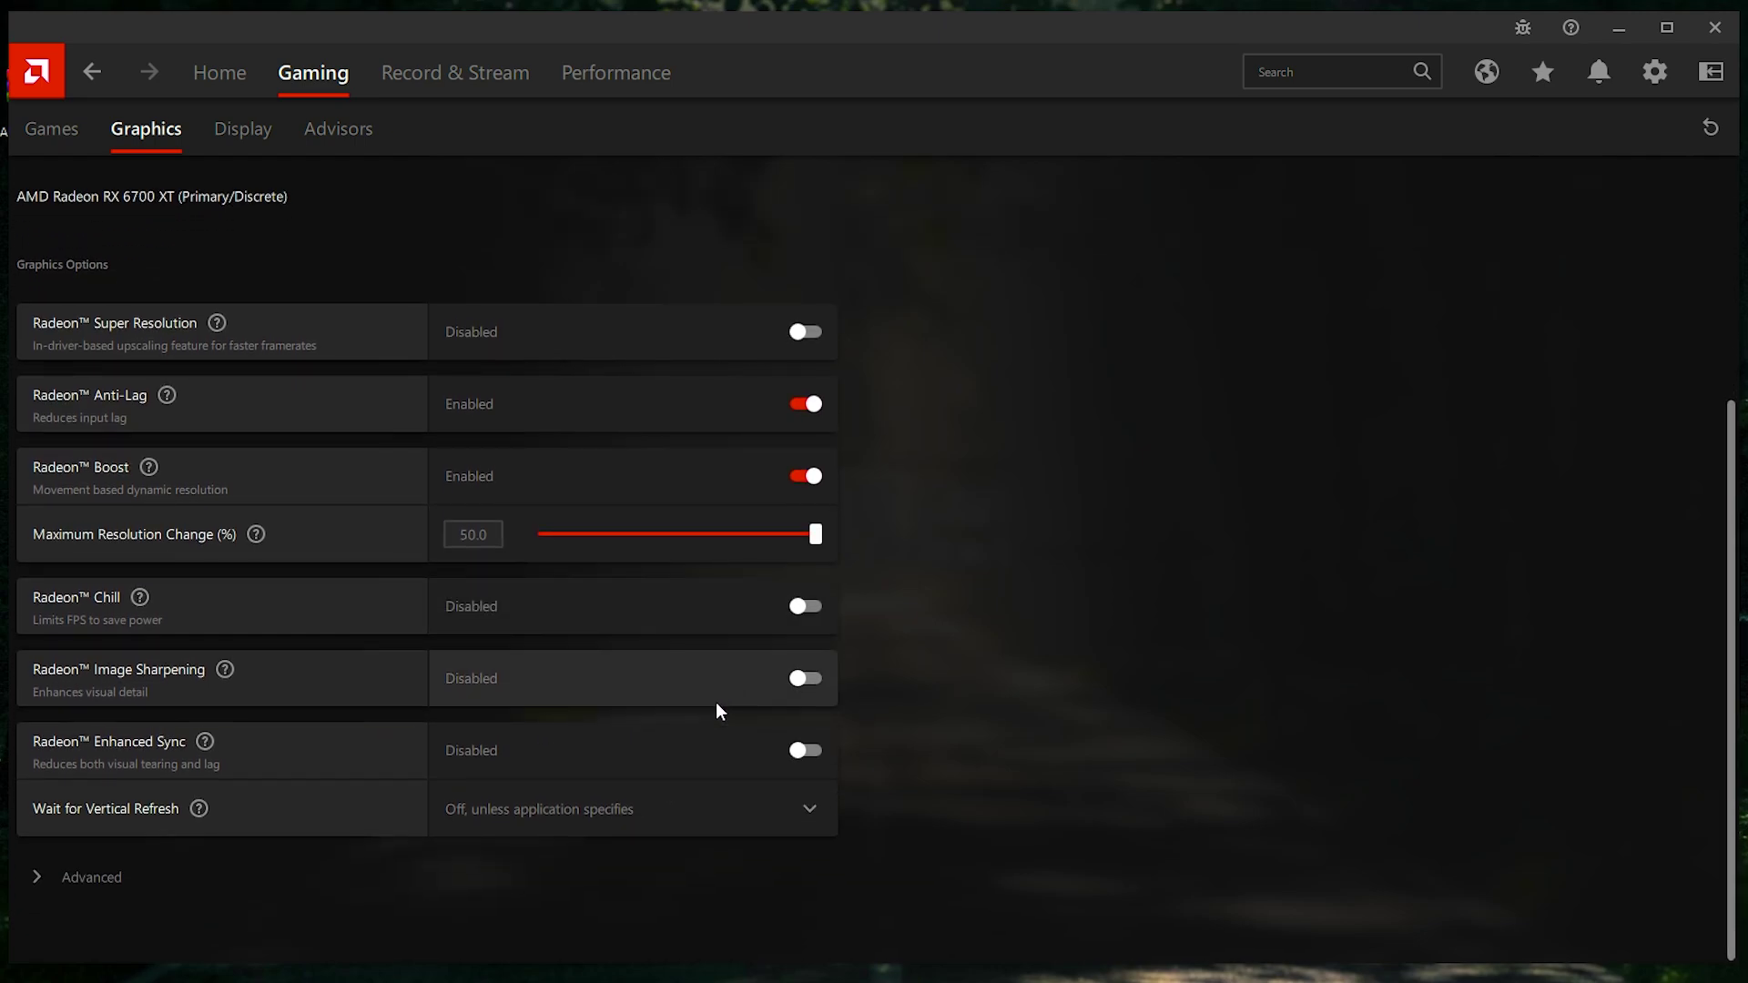
Set Wait for Vertical Refresh to Always off (Not Recommended), leaving Radeon Enhanced Sync disabled.
left_click(803, 750)
left_click(803, 751)
left_click(700, 808)
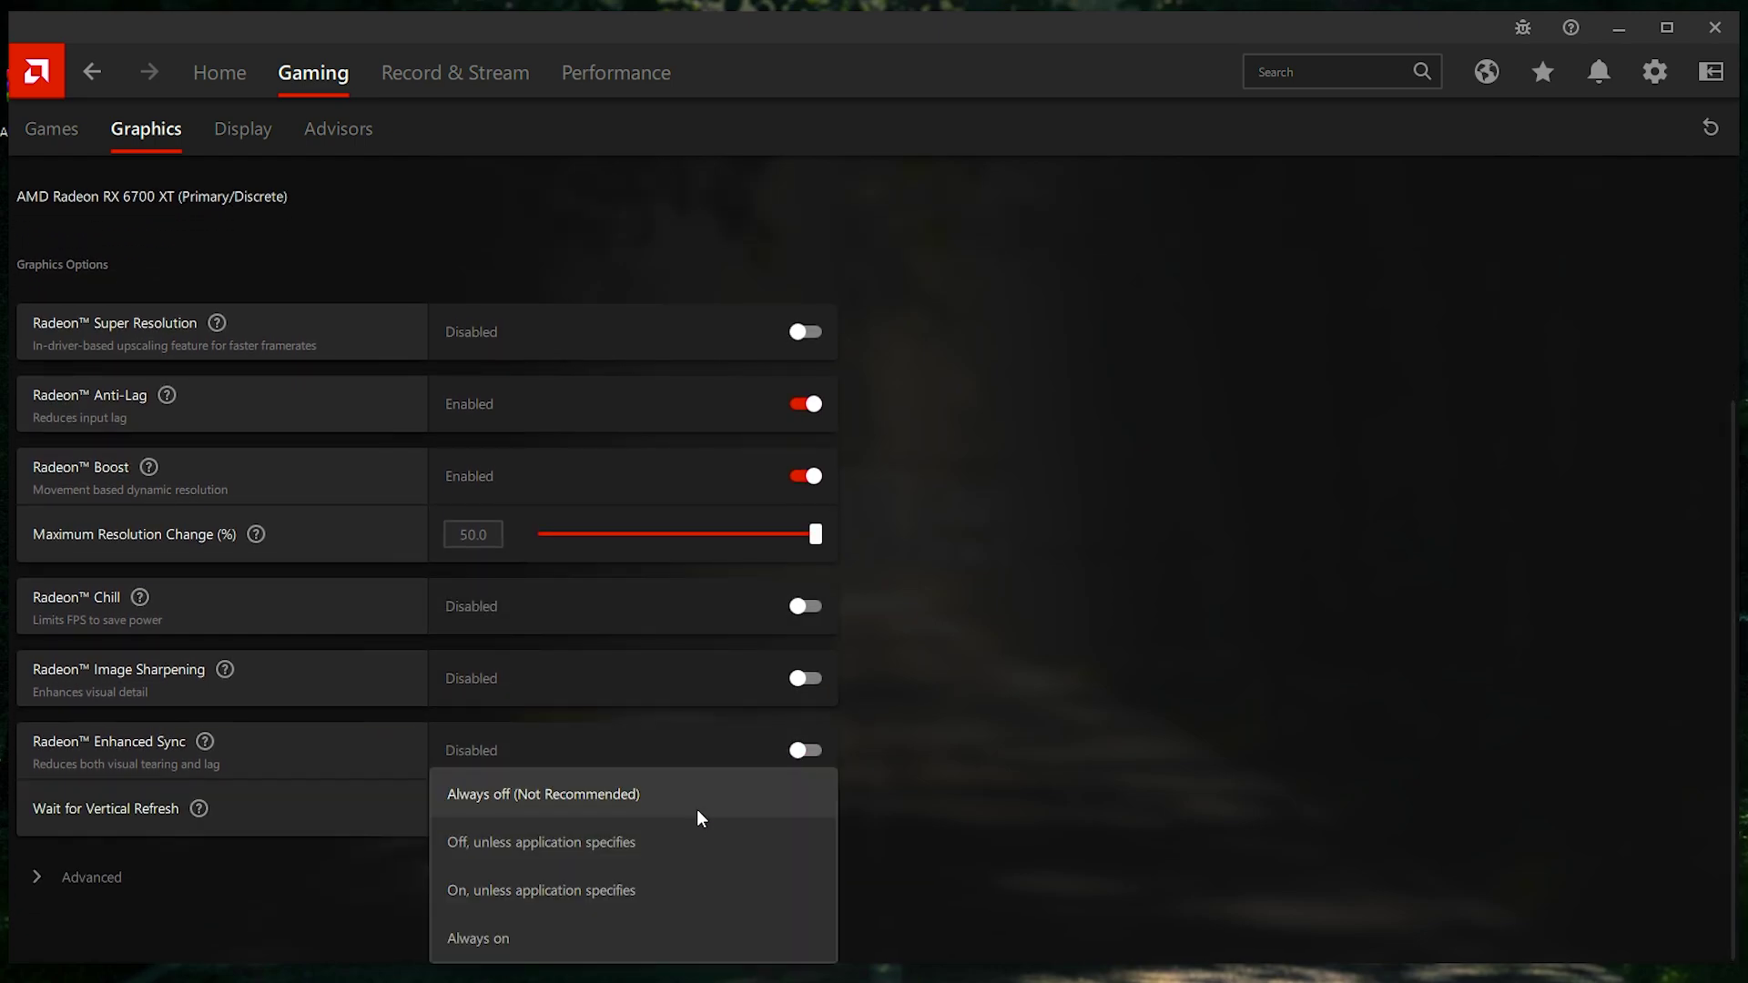
left_click(514, 793)
Expand the advanced graphics options and set Anti-Aliasing to Use application settings with the Multisampling method.
left_click(119, 879)
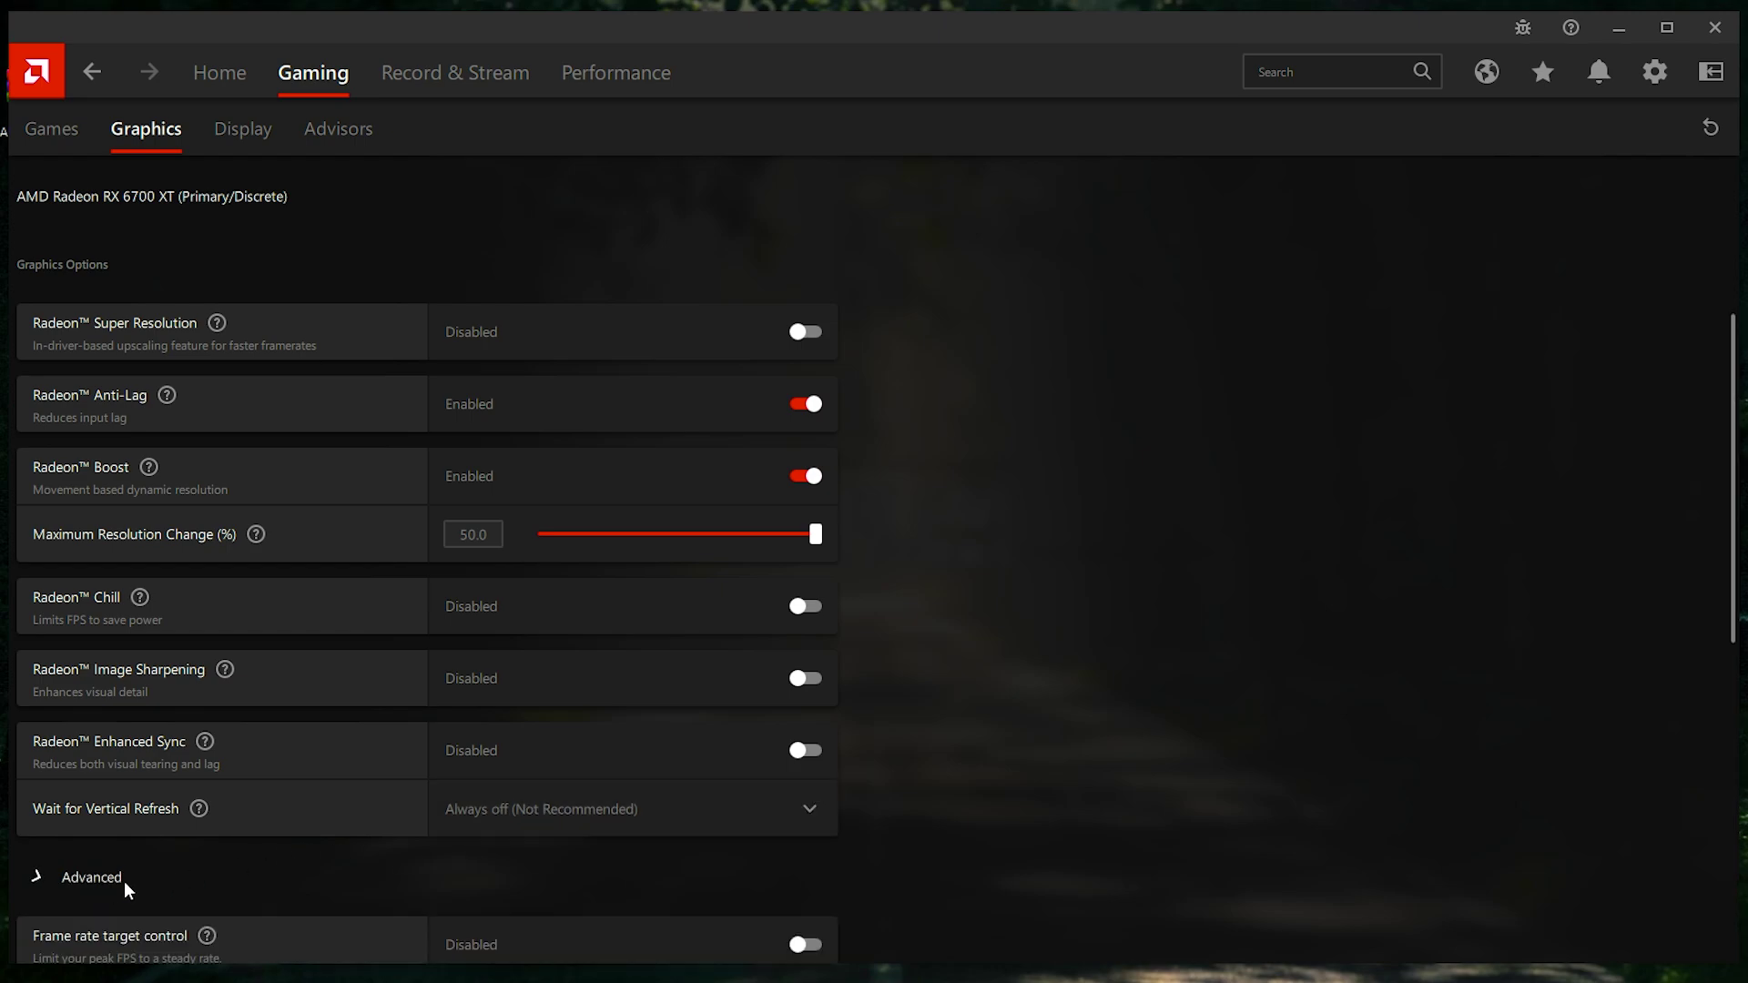
scroll(423, 789, "down", 3)
scroll(546, 628, "down", 2)
left_click(566, 492)
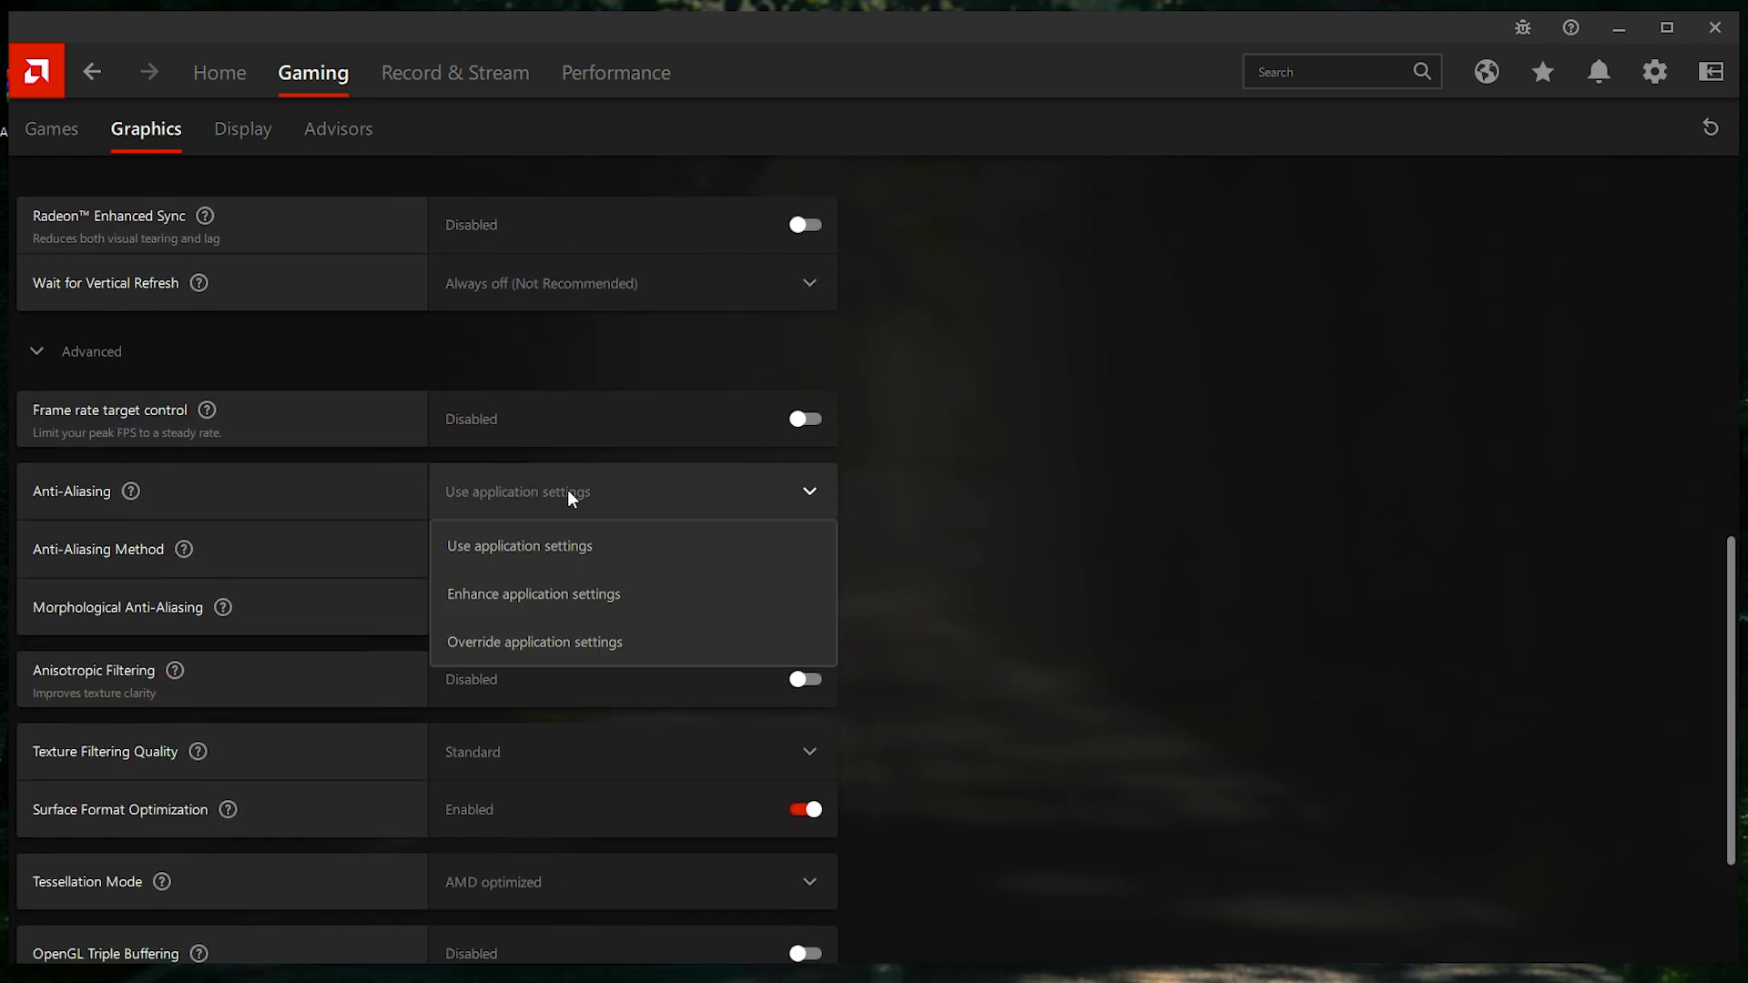
left_click(554, 545)
left_click(545, 560)
left_click(544, 563)
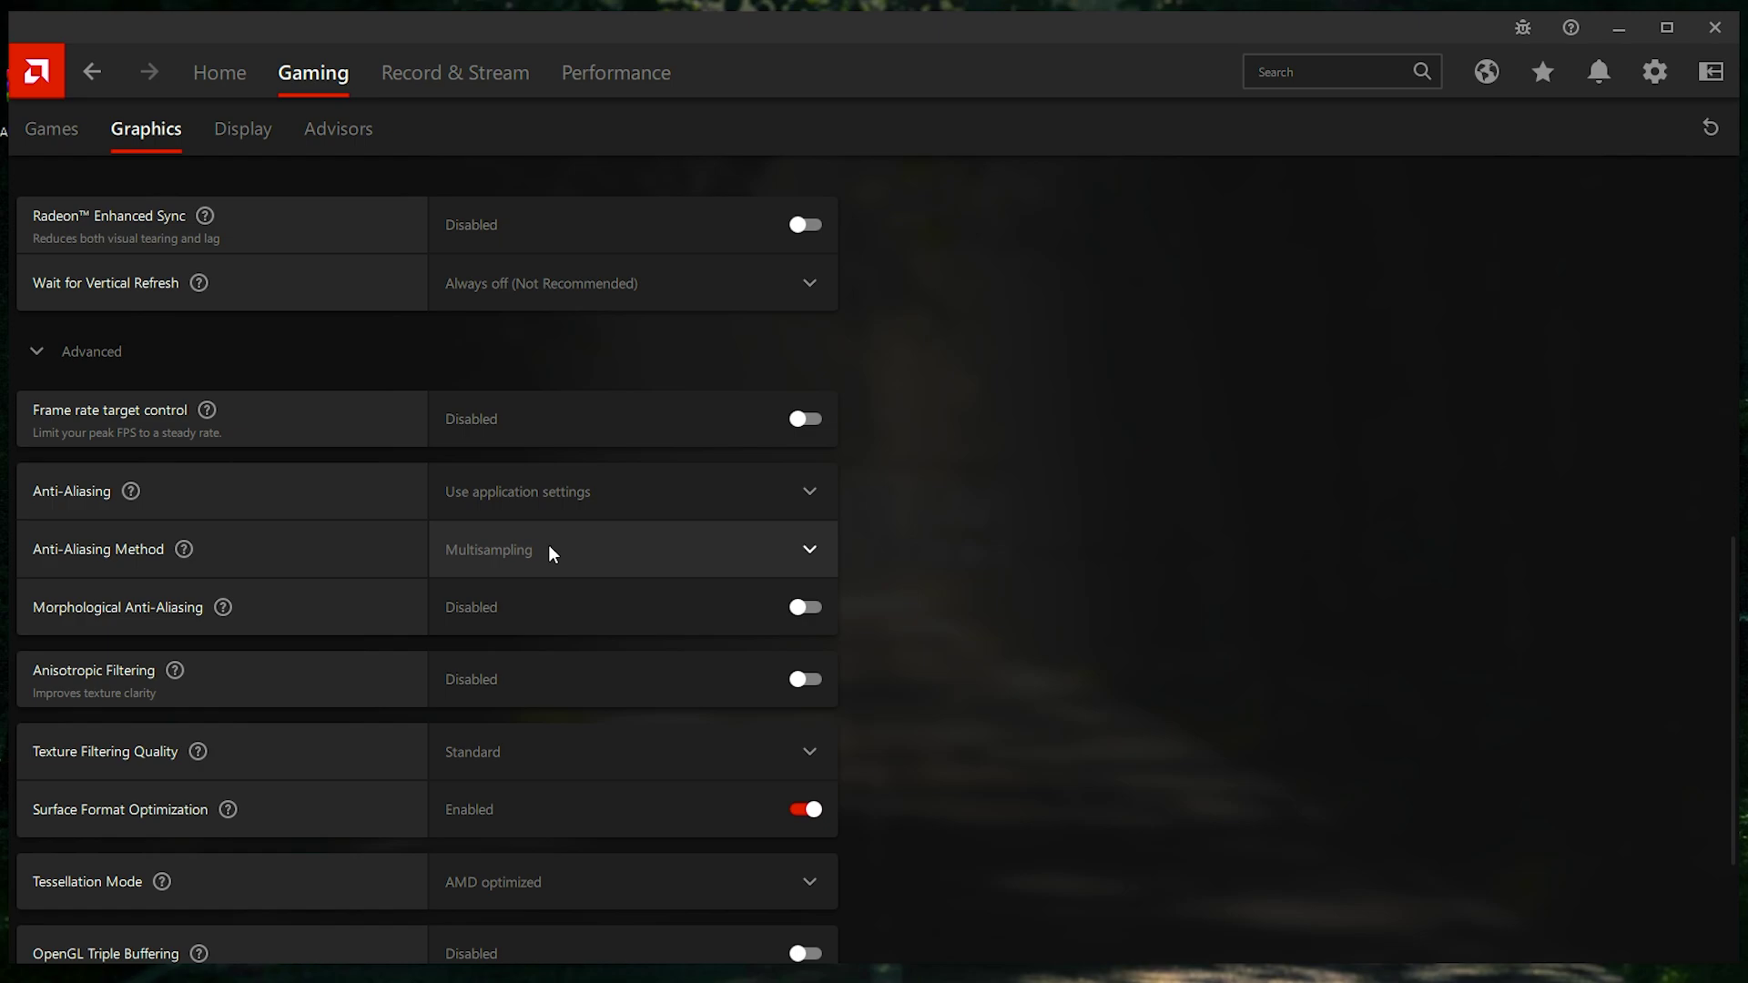
Set Texture Filtering Quality to Performance, keeping Surface Format Optimization enabled.
scroll(548, 546, "down", 2)
scroll(548, 580, "down", 1)
left_click(550, 562)
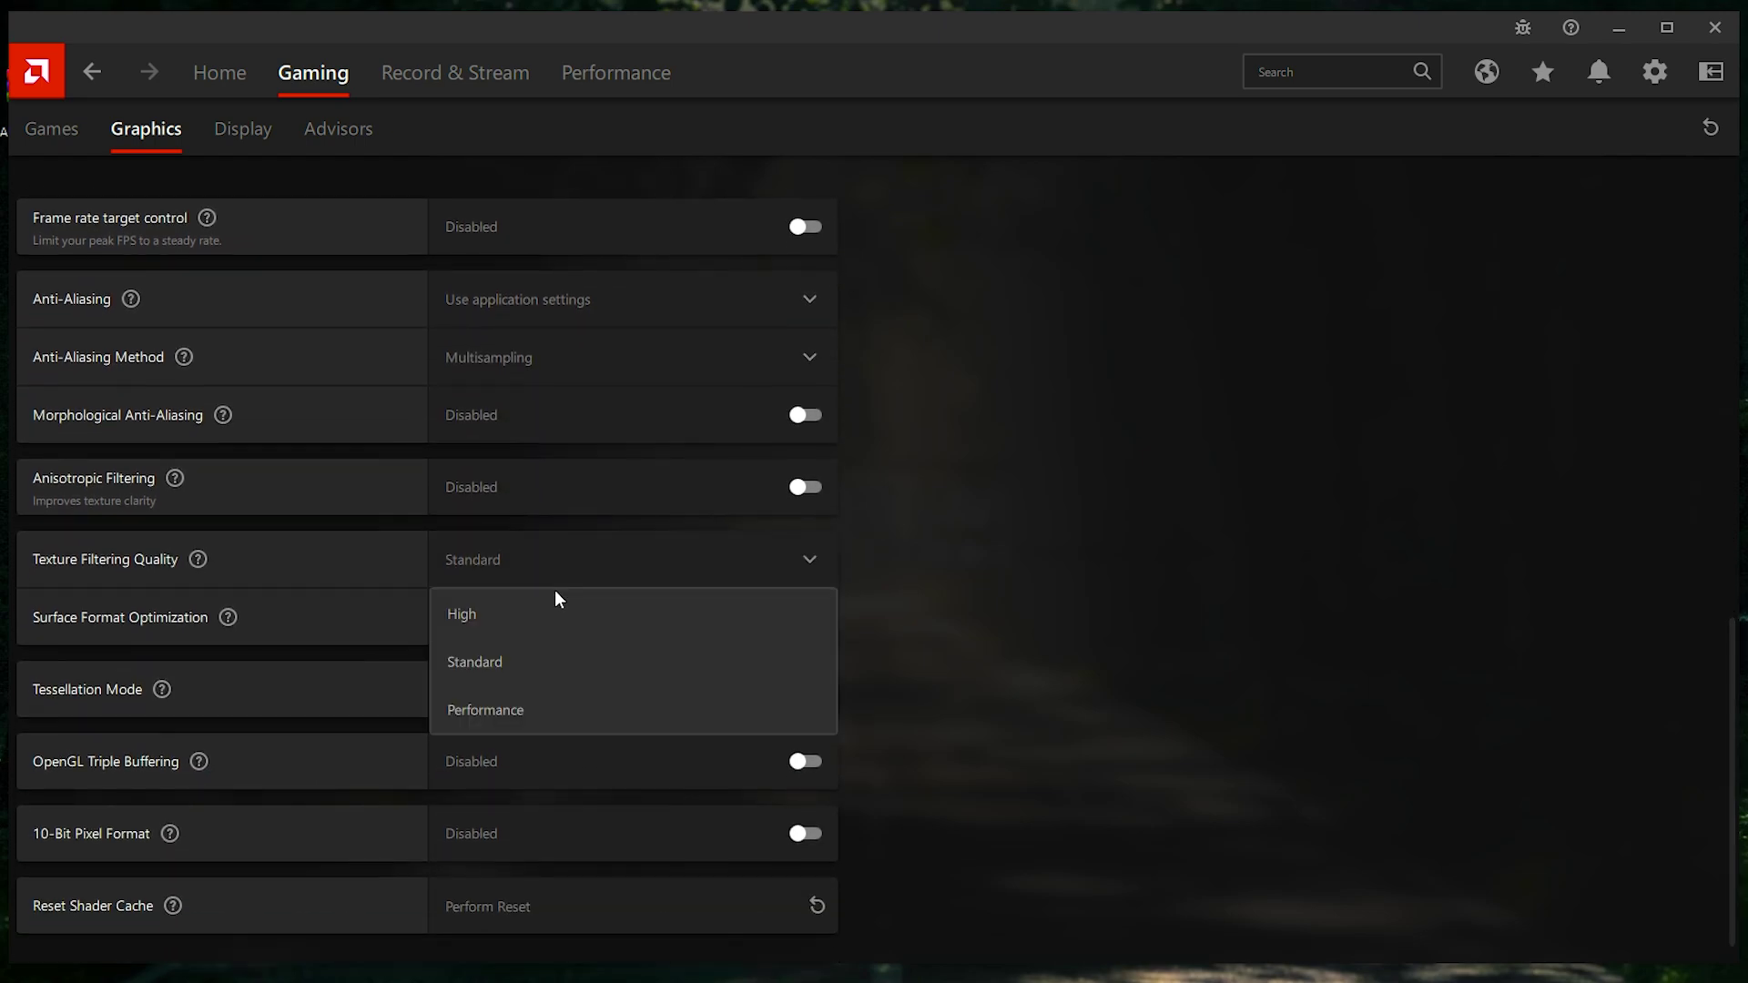
left_click(501, 714)
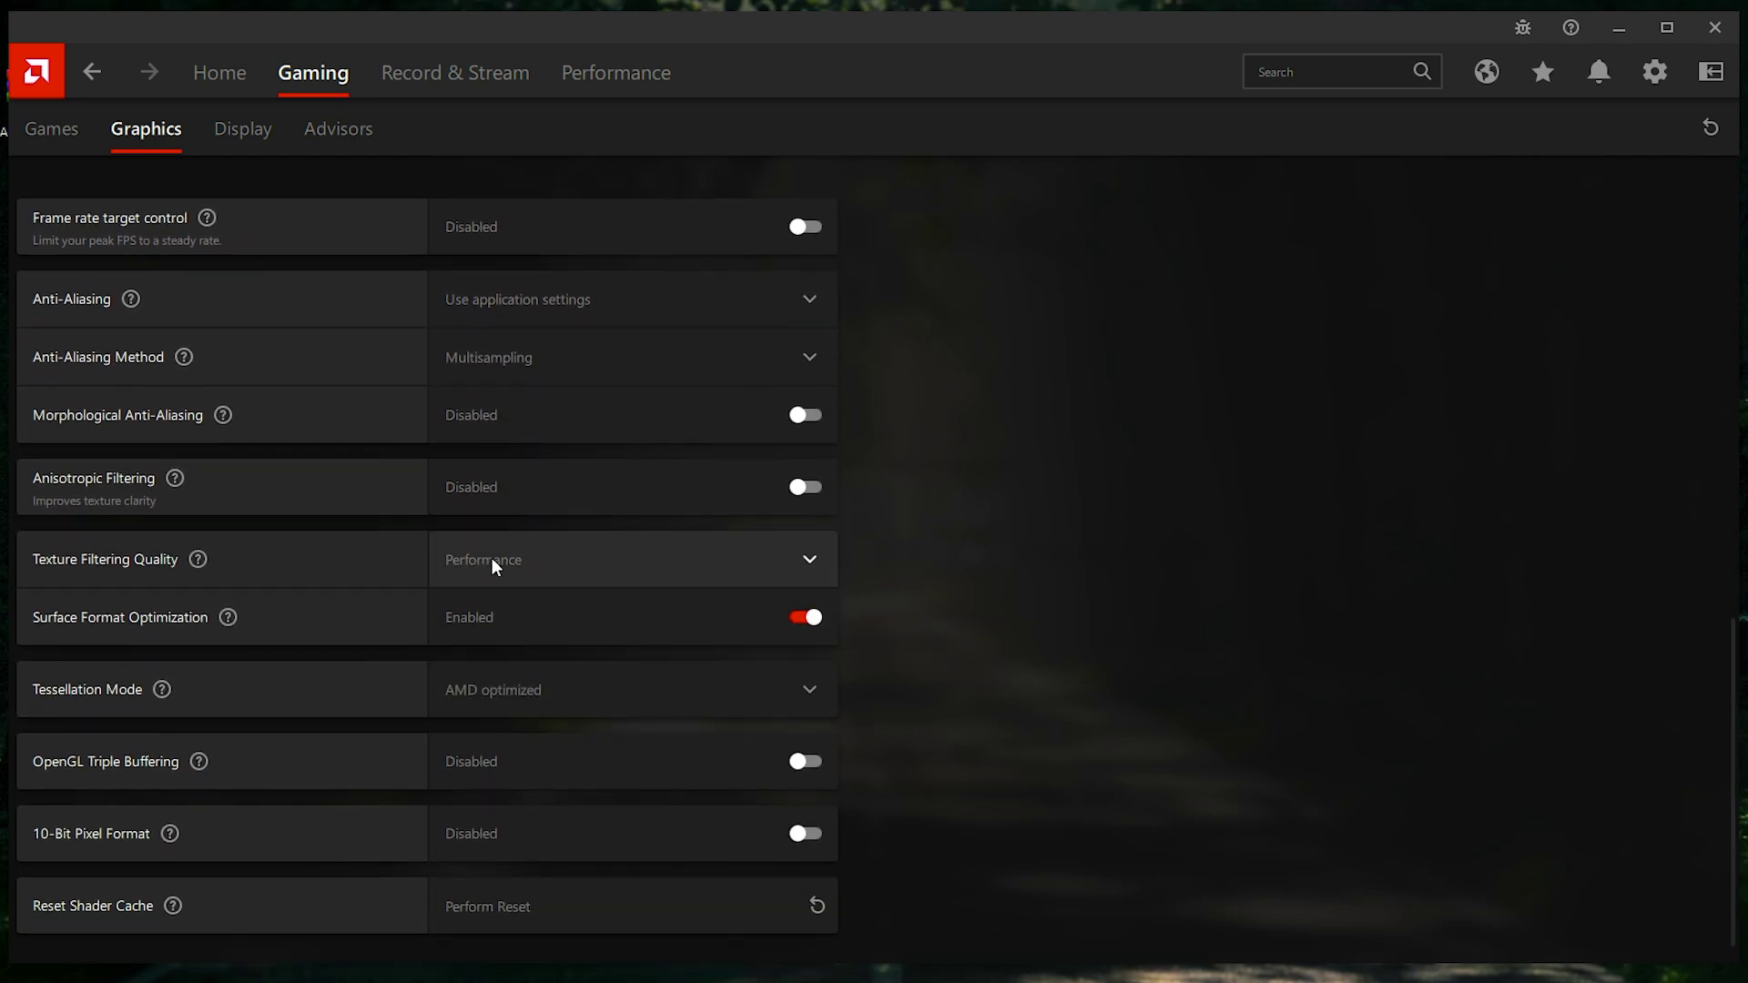
left_click(806, 618)
Set Tessellation Mode to Use application settings.
left_click(703, 698)
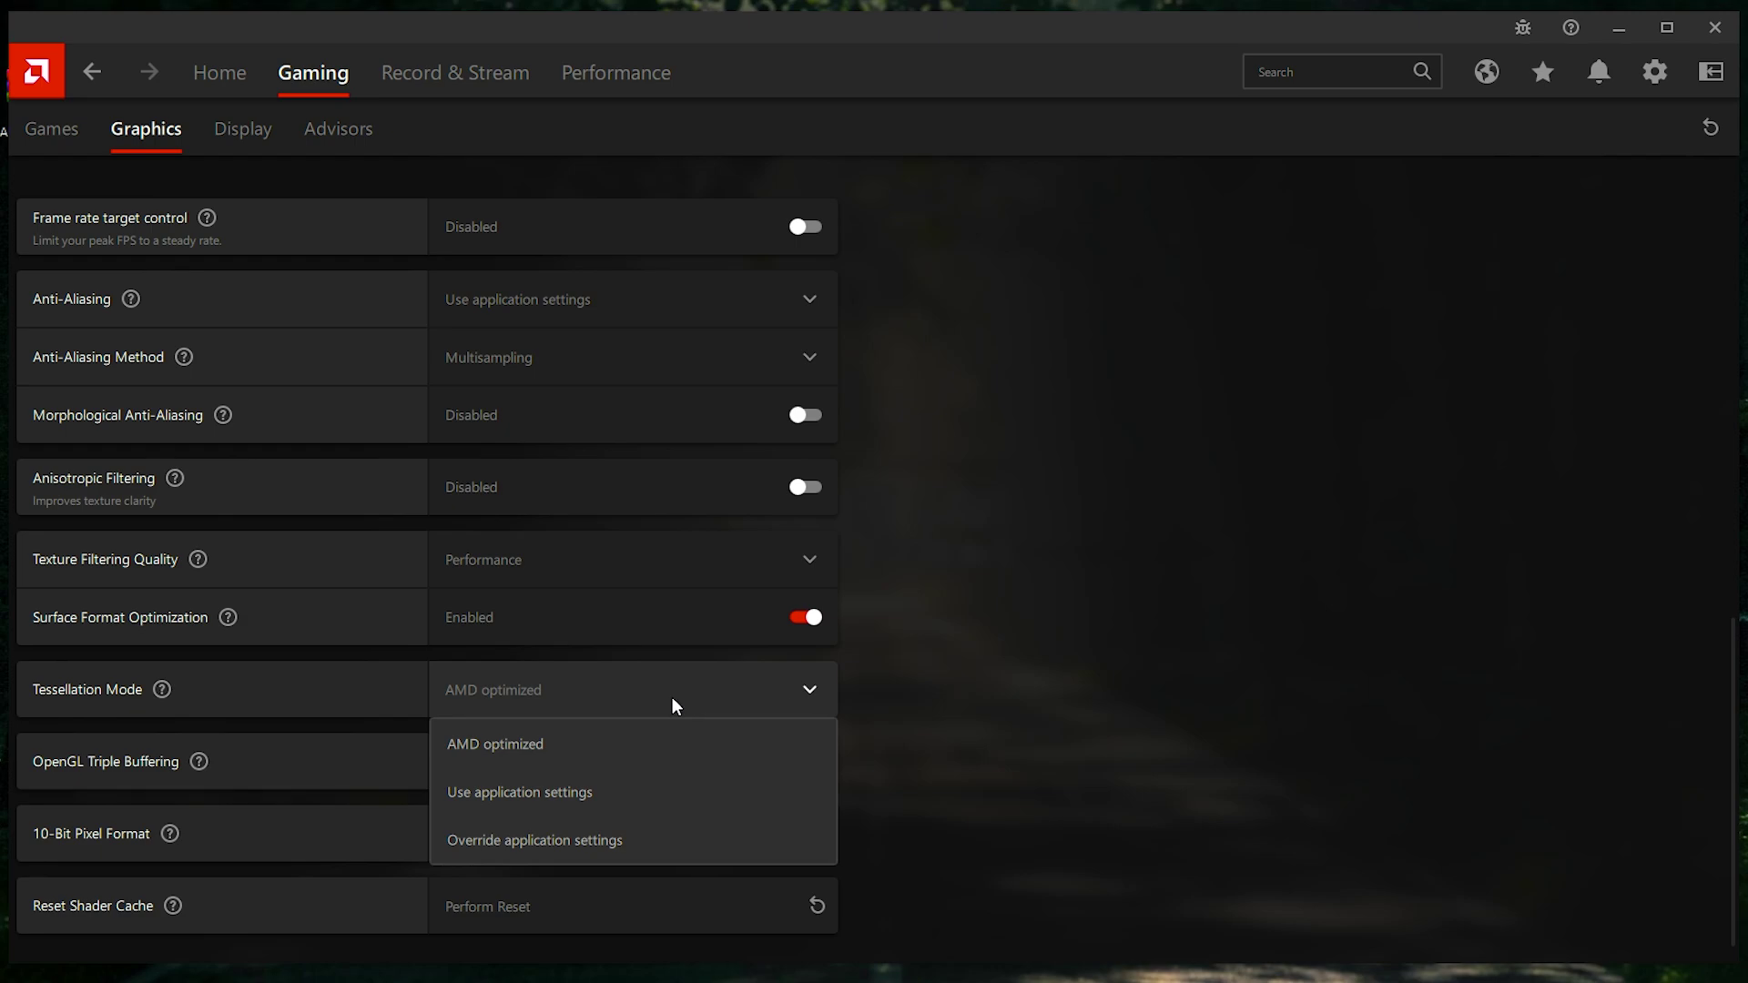
left_click(546, 794)
scroll(575, 678, "down", 1)
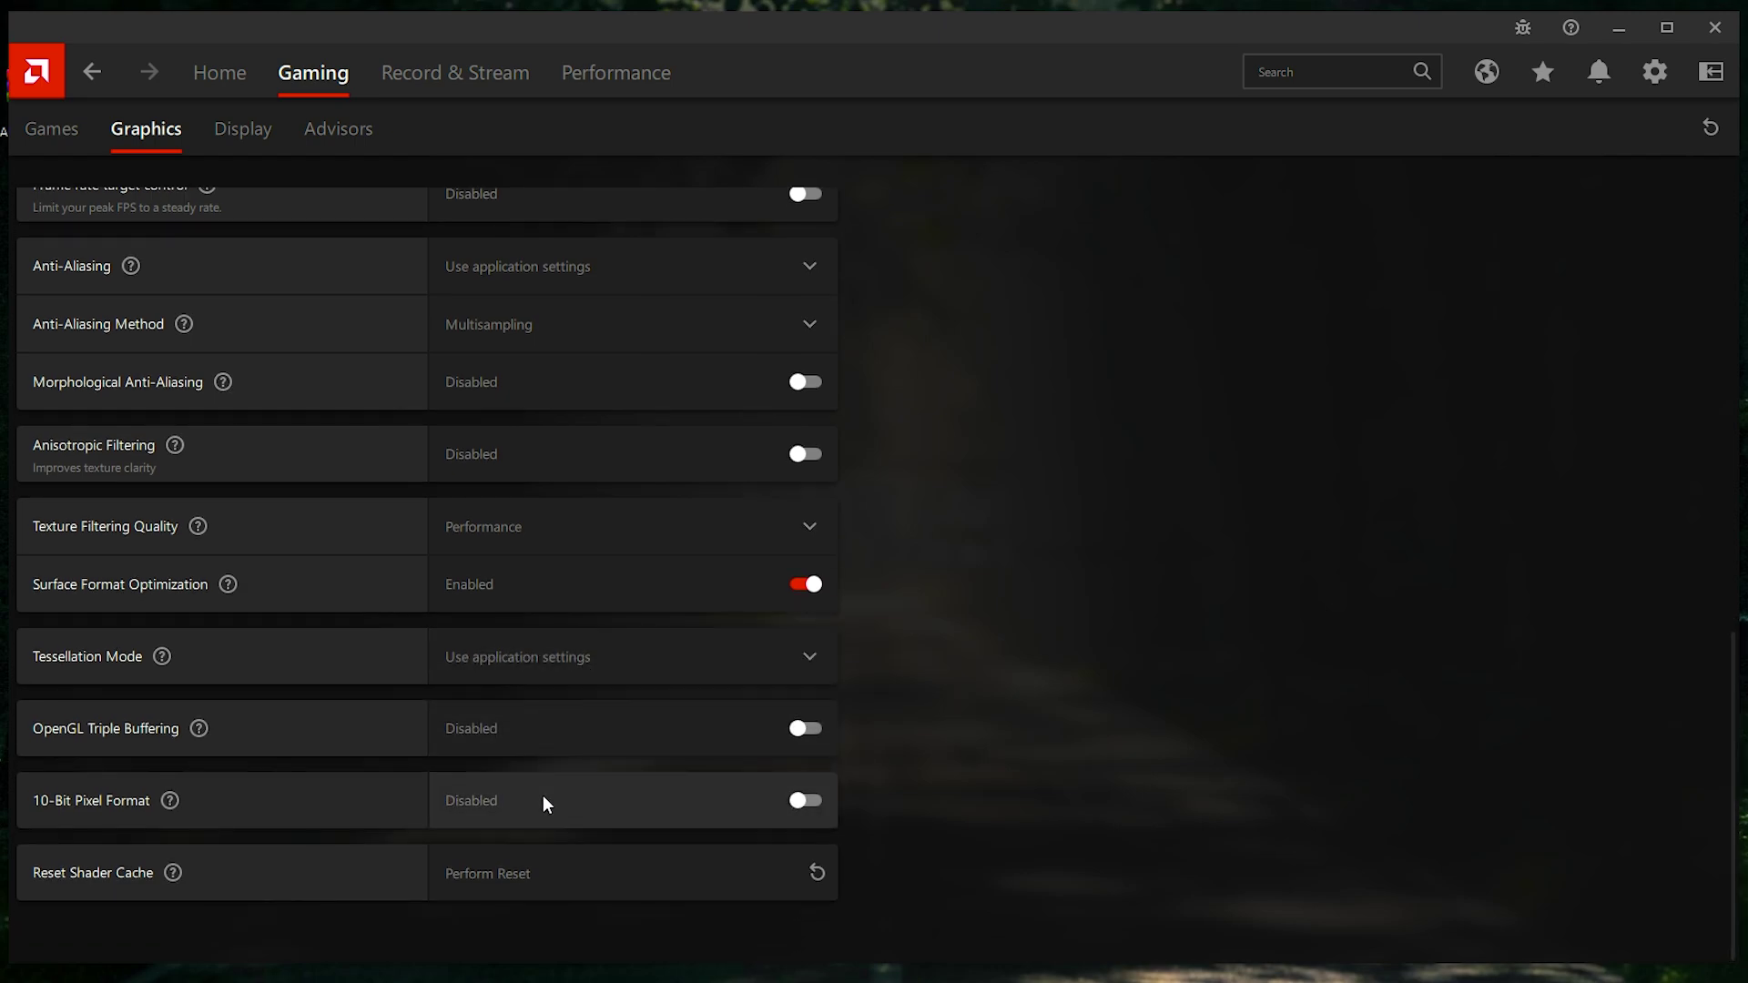
Reset the shader cache and confirm clearing it.
left_click(535, 878)
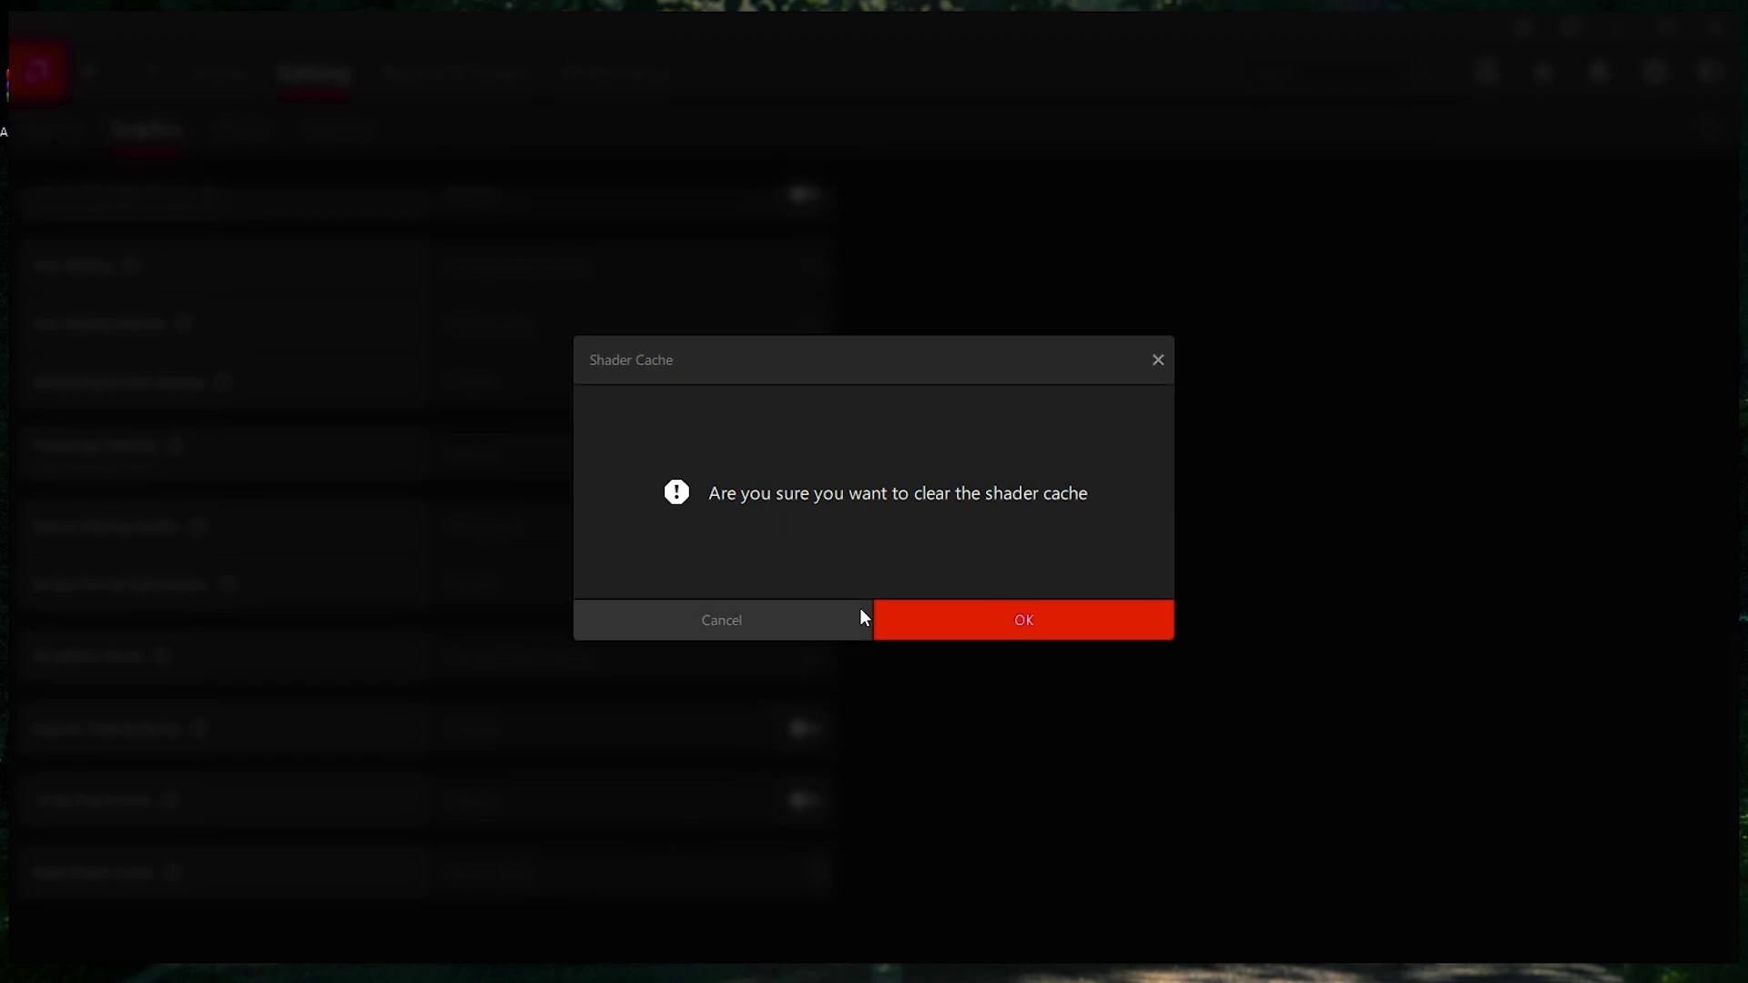
left_click(980, 617)
scroll(729, 546, "up", 5)
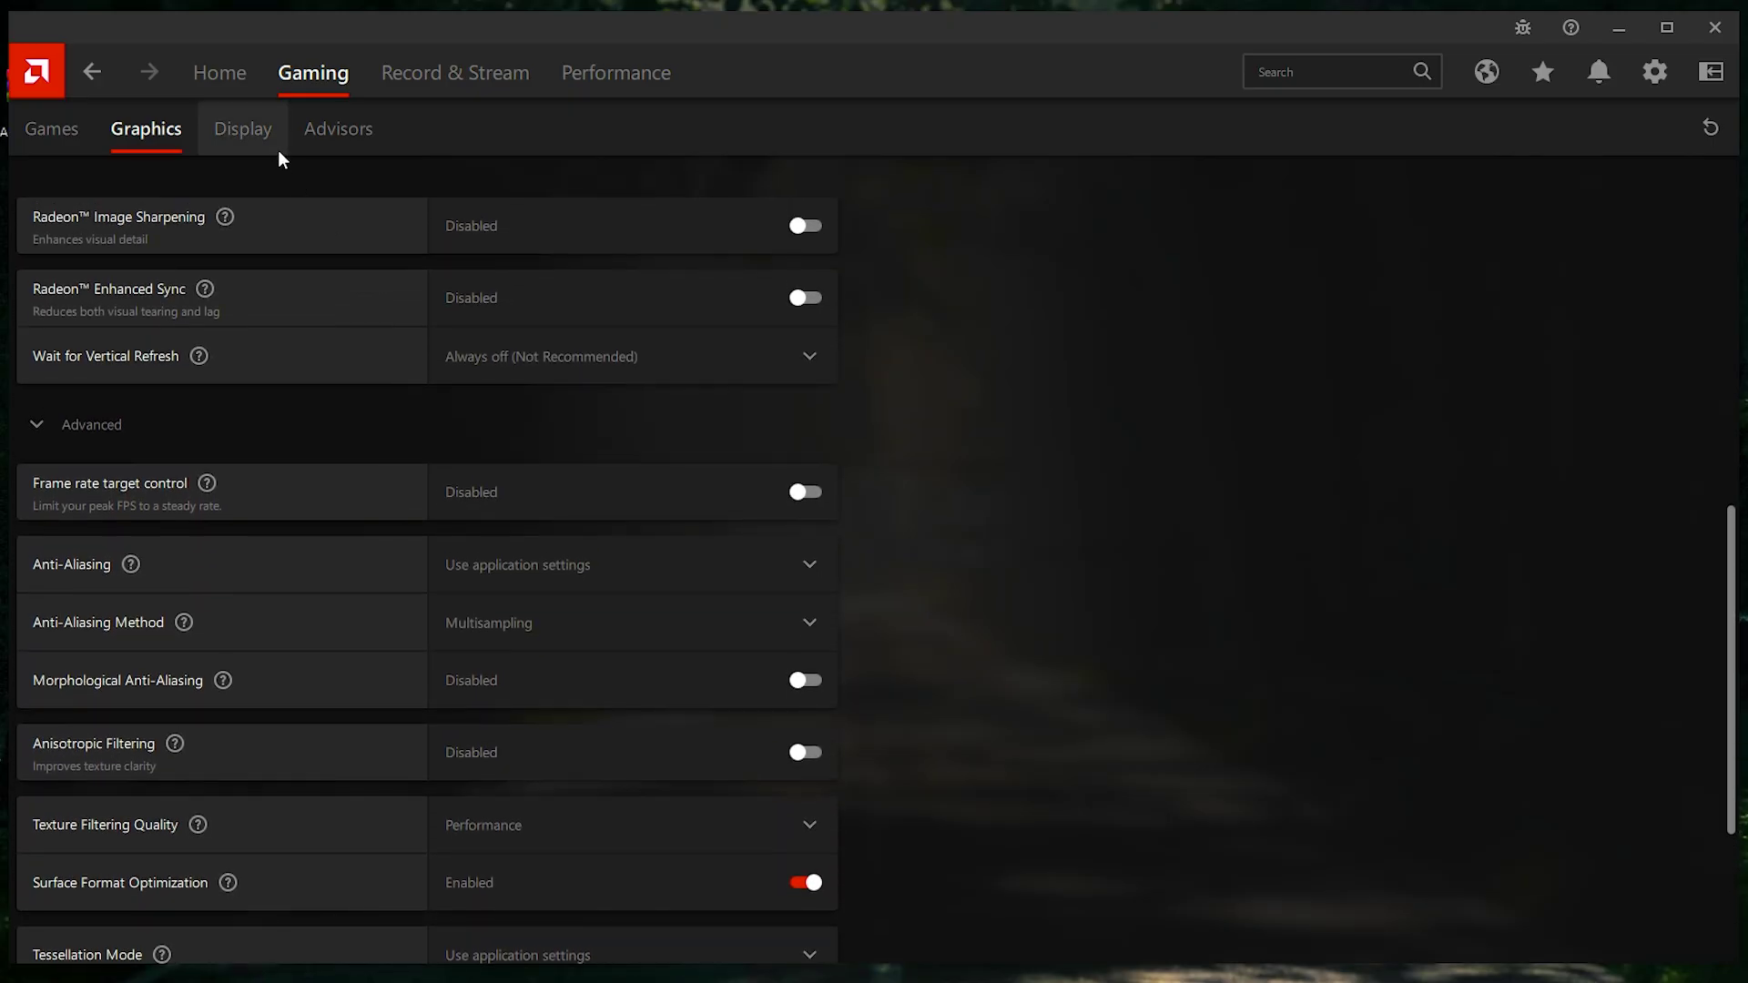
In the display settings, choose 8 bpc color depth and the RGB 4:4:4 Pixel Format PC Standard (Full RGB).
left_click(270, 140)
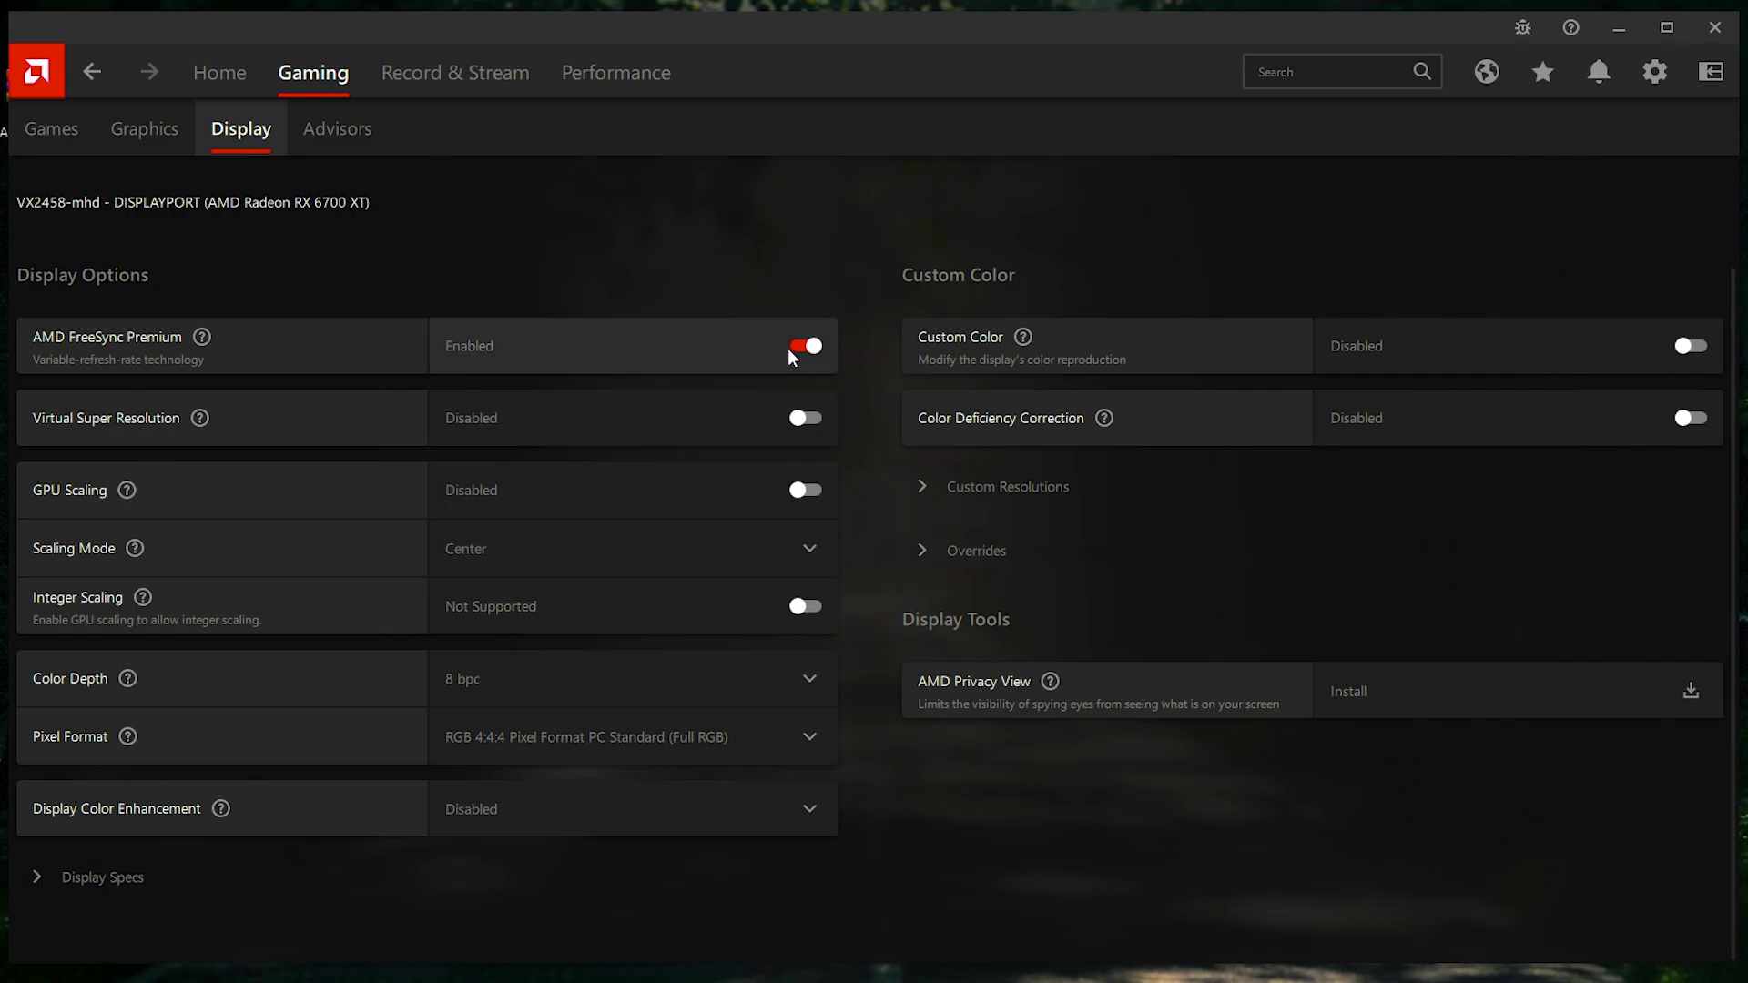
left_click(564, 683)
left_click(512, 783)
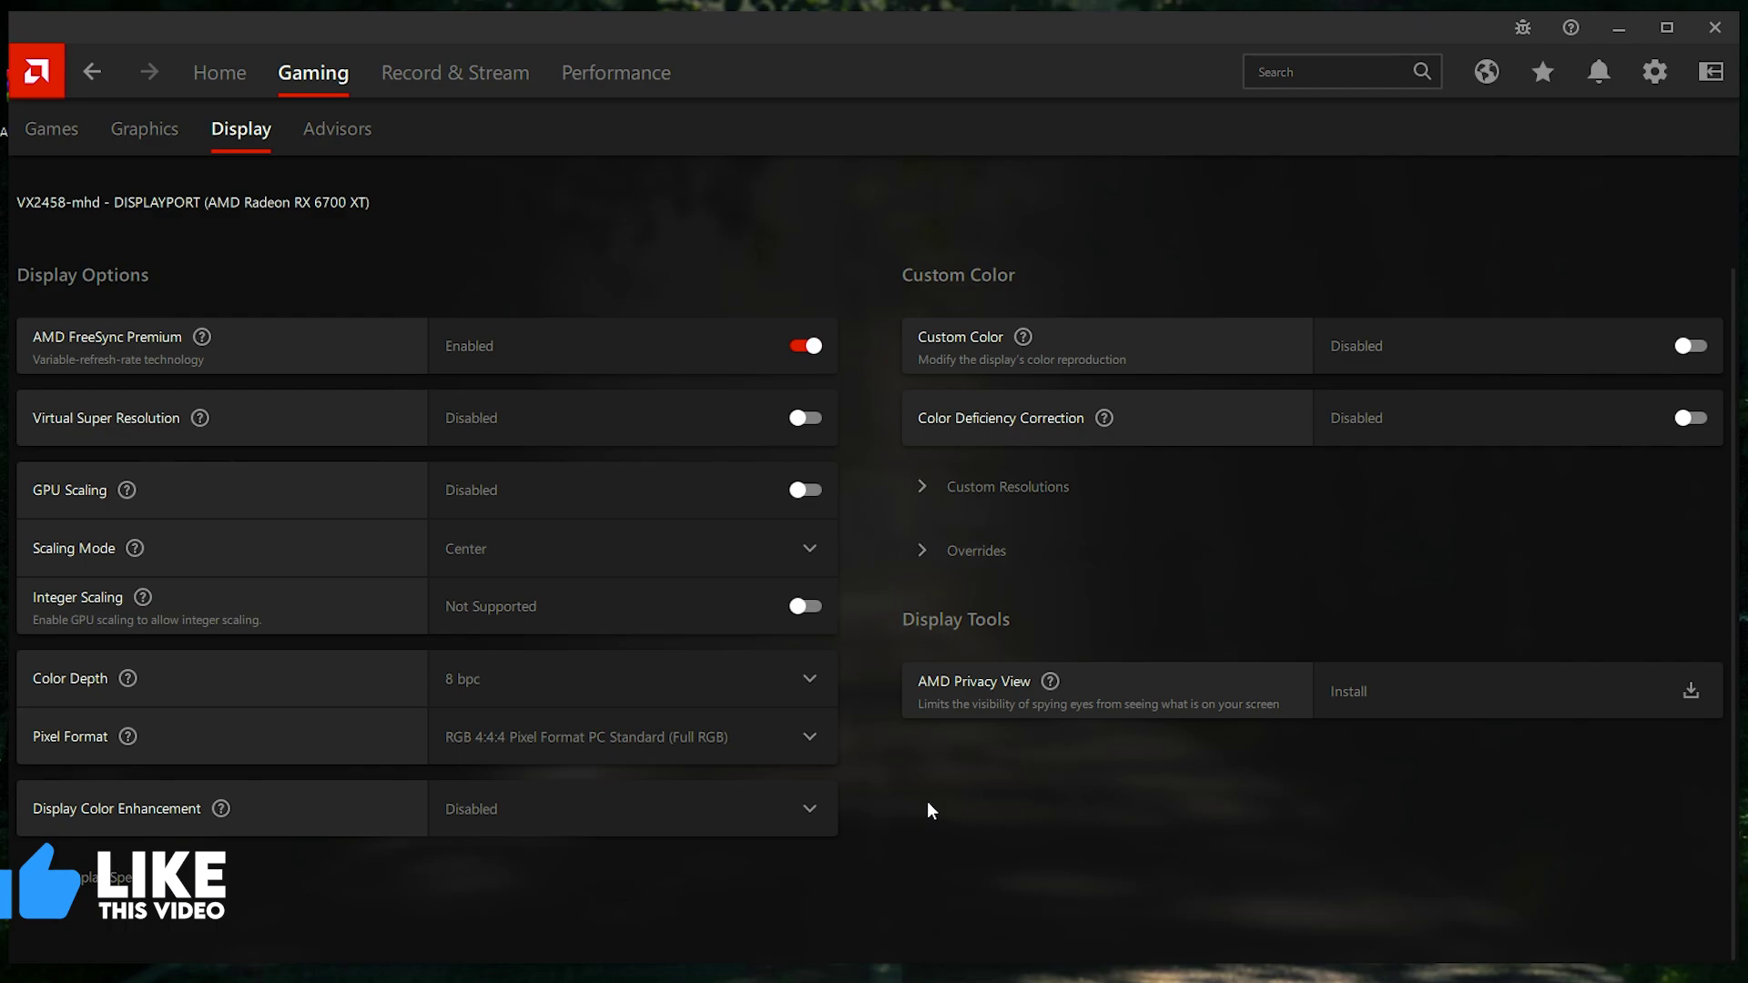
left_click(801, 737)
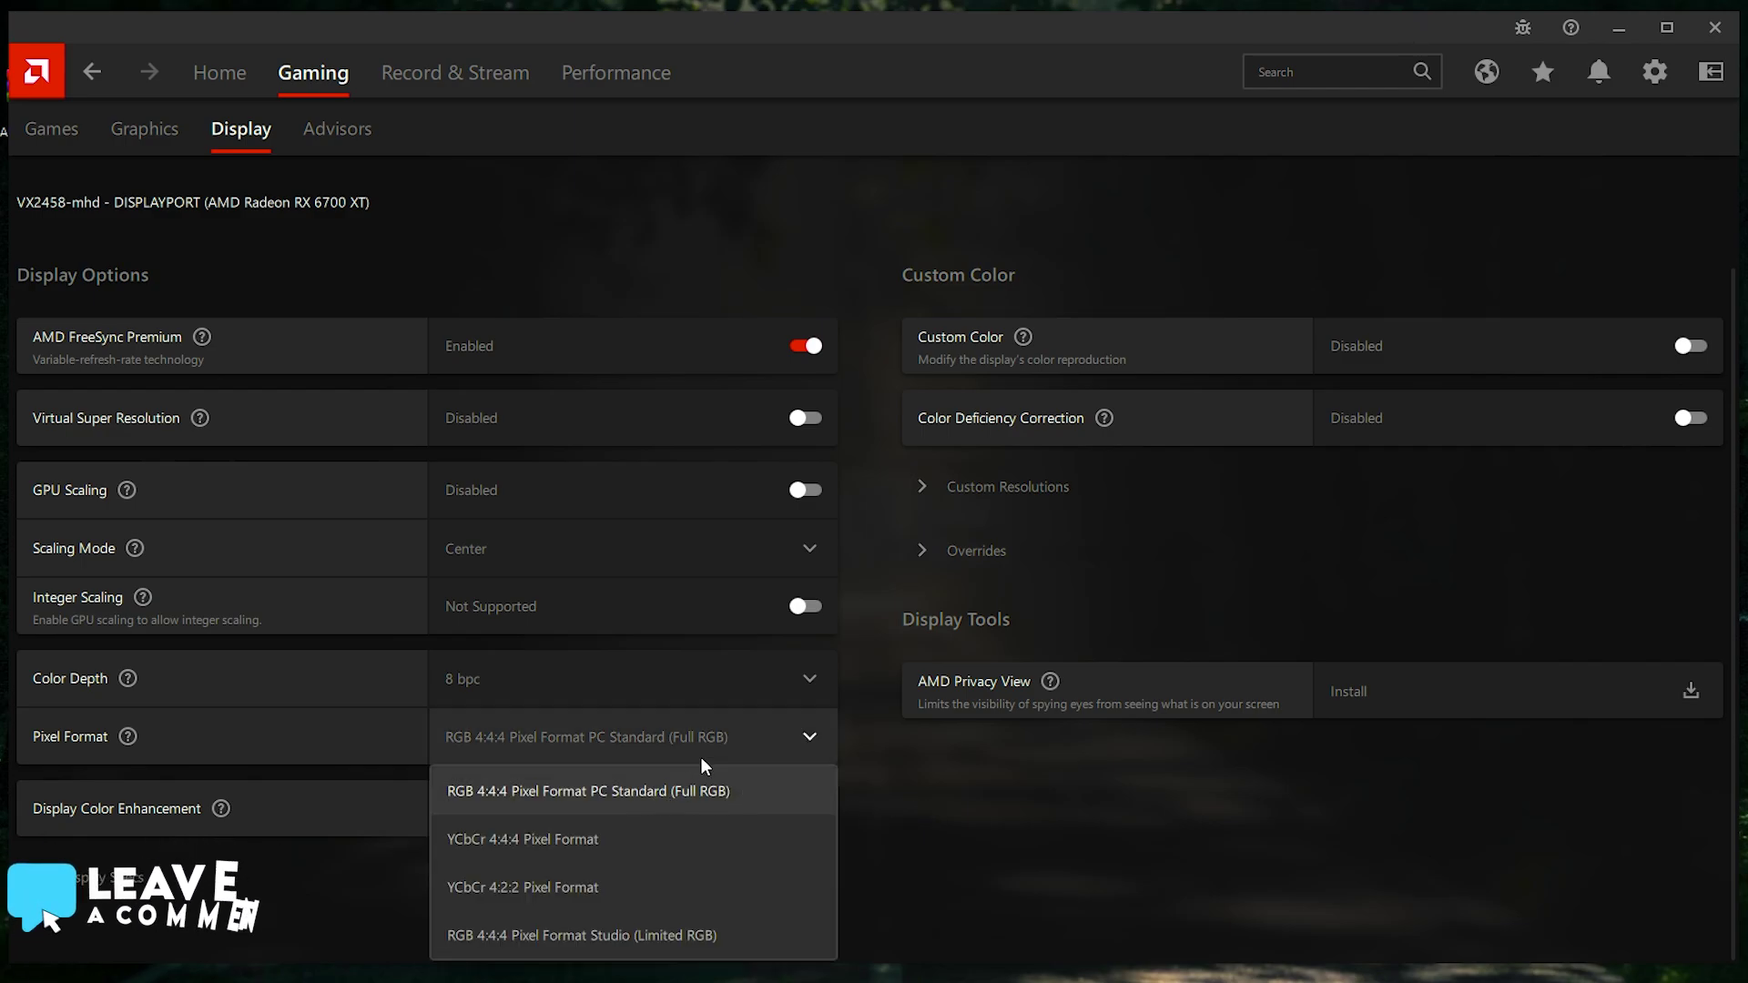
left_click(669, 743)
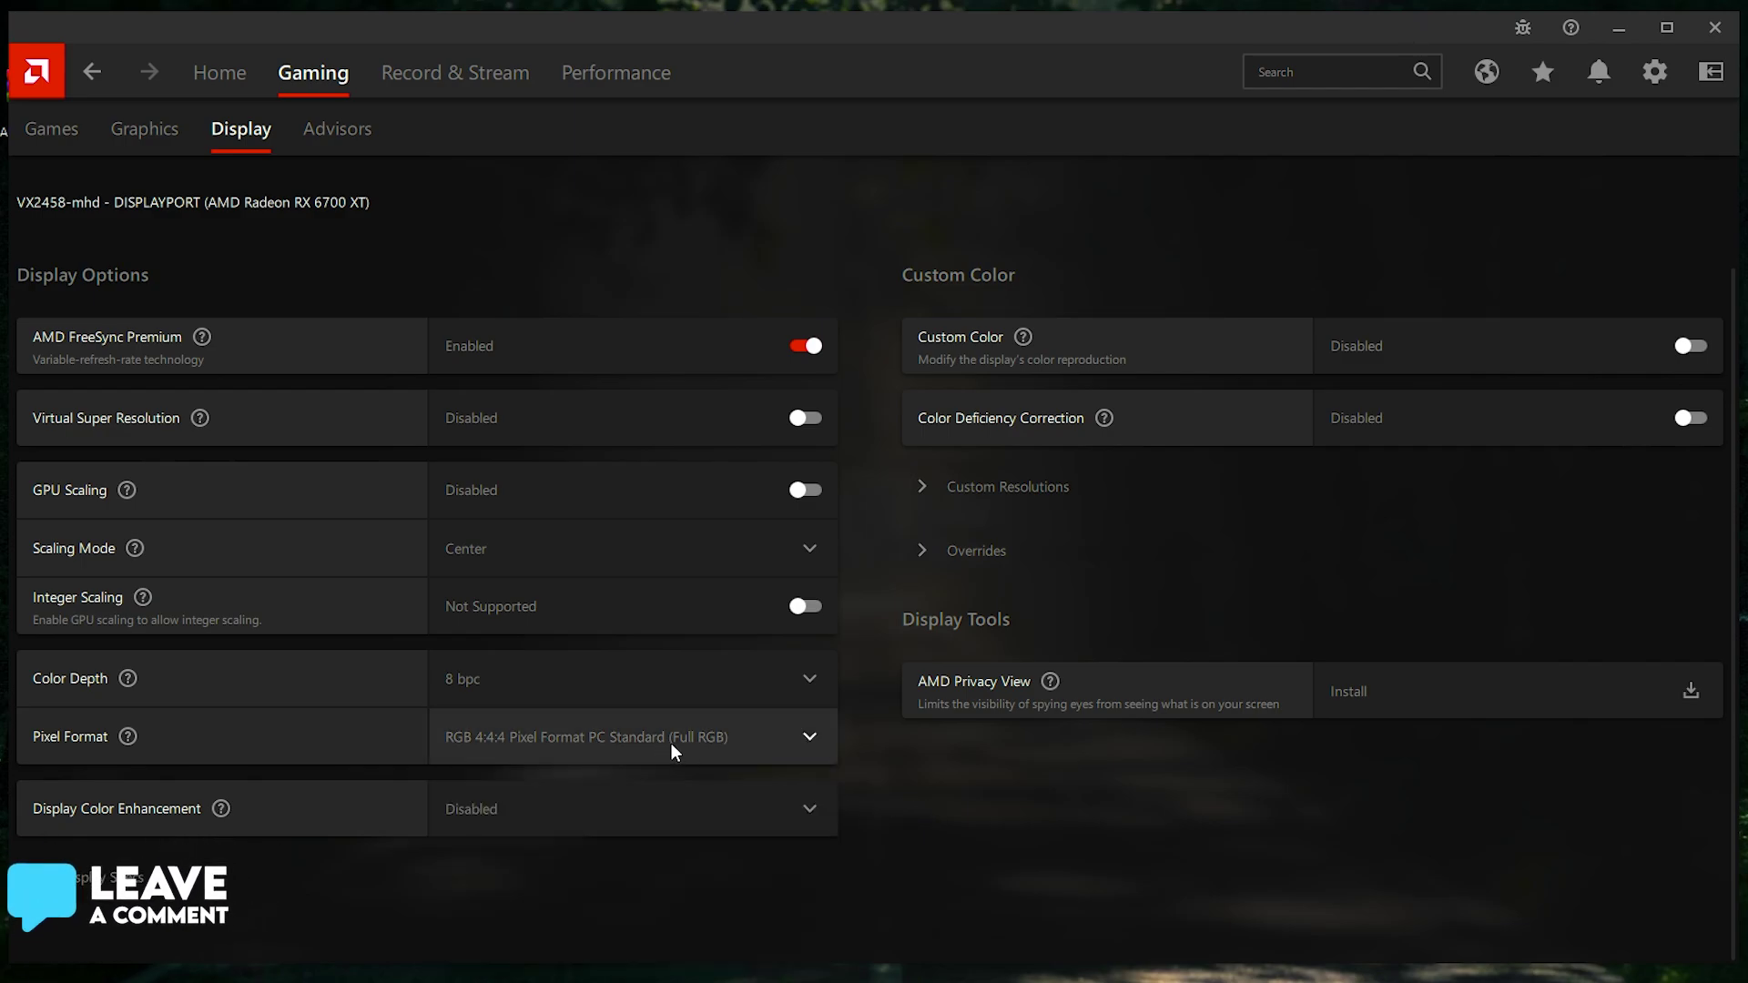
left_click(627, 800)
left_click(486, 865)
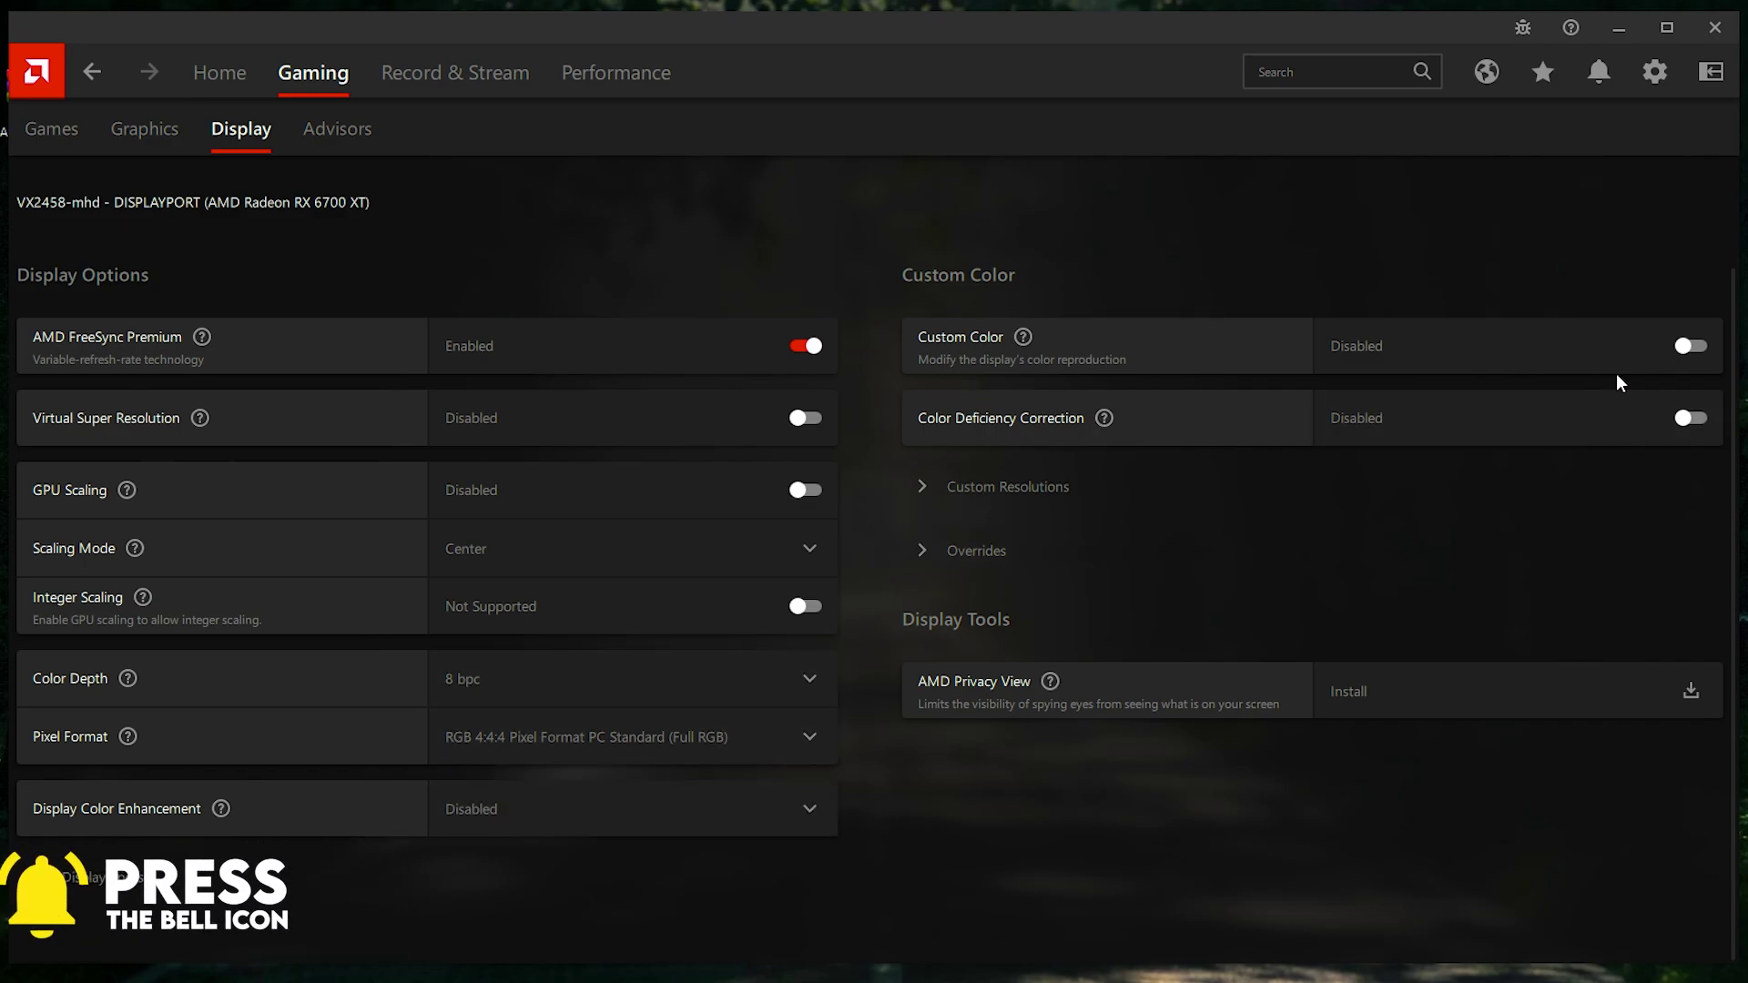
Enable Custom Color for the display, with Color Temperature Control turned on.
left_click(1685, 346)
scroll(1630, 345, "down", 2)
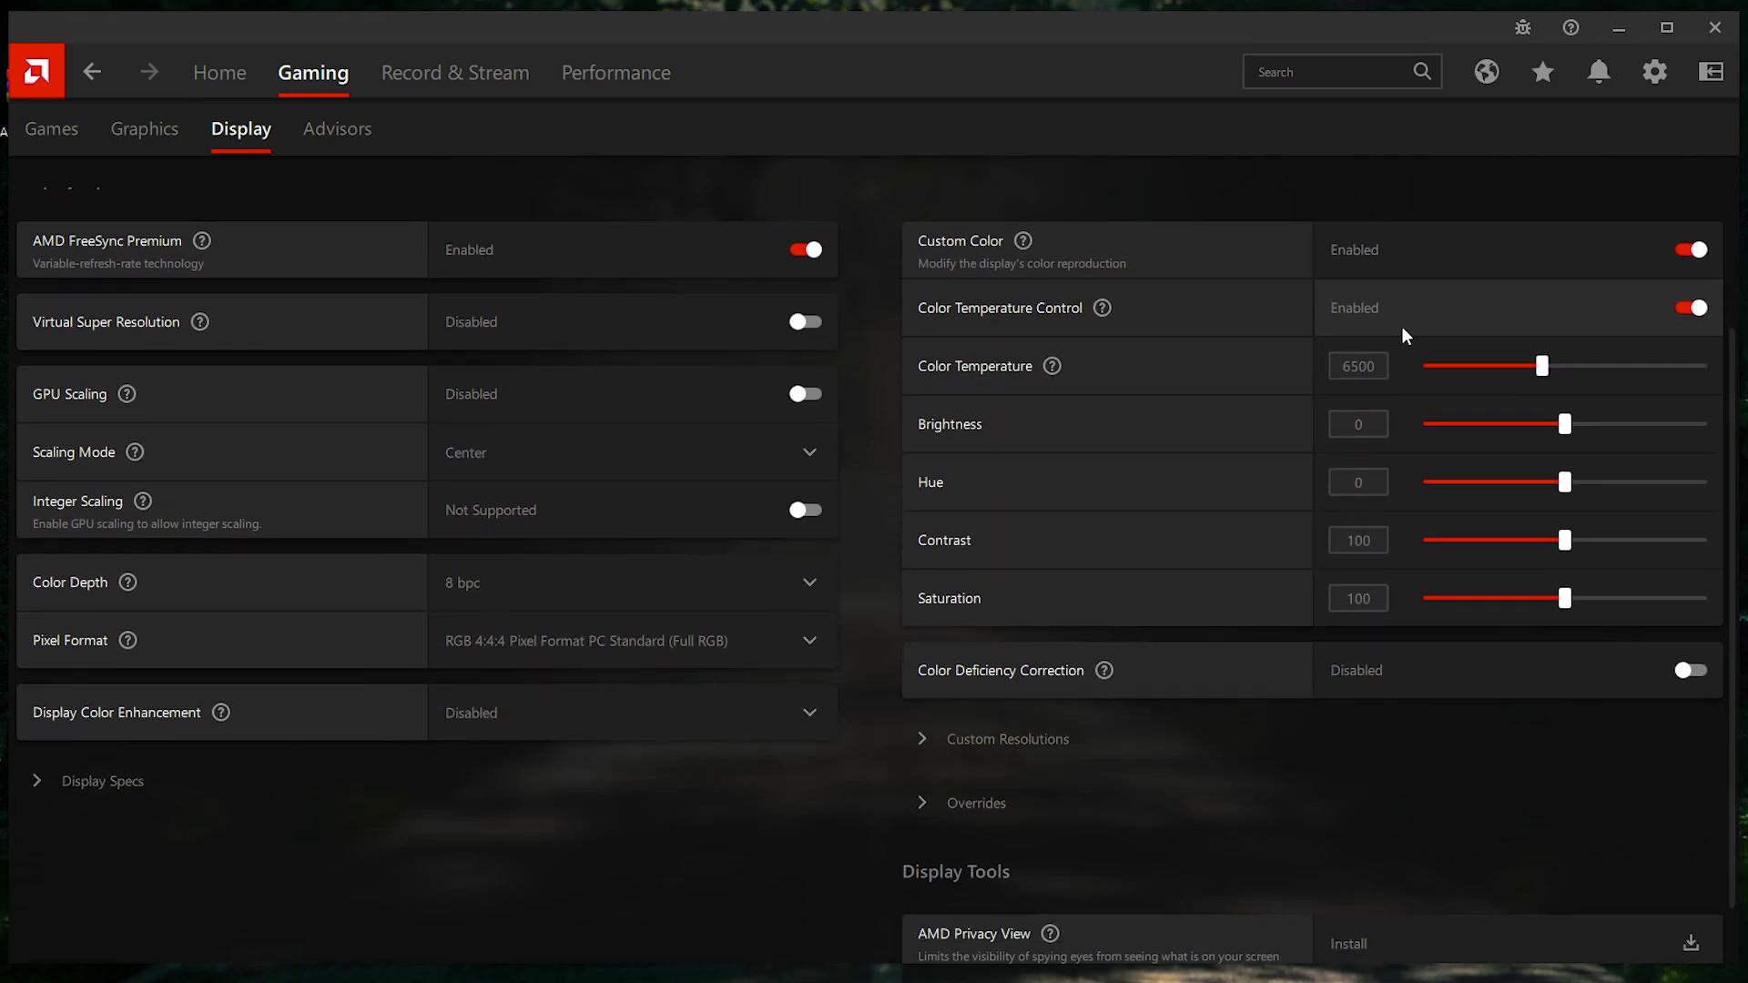
scroll(1401, 326, "down", 1)
left_click(1689, 235)
left_click(1679, 296)
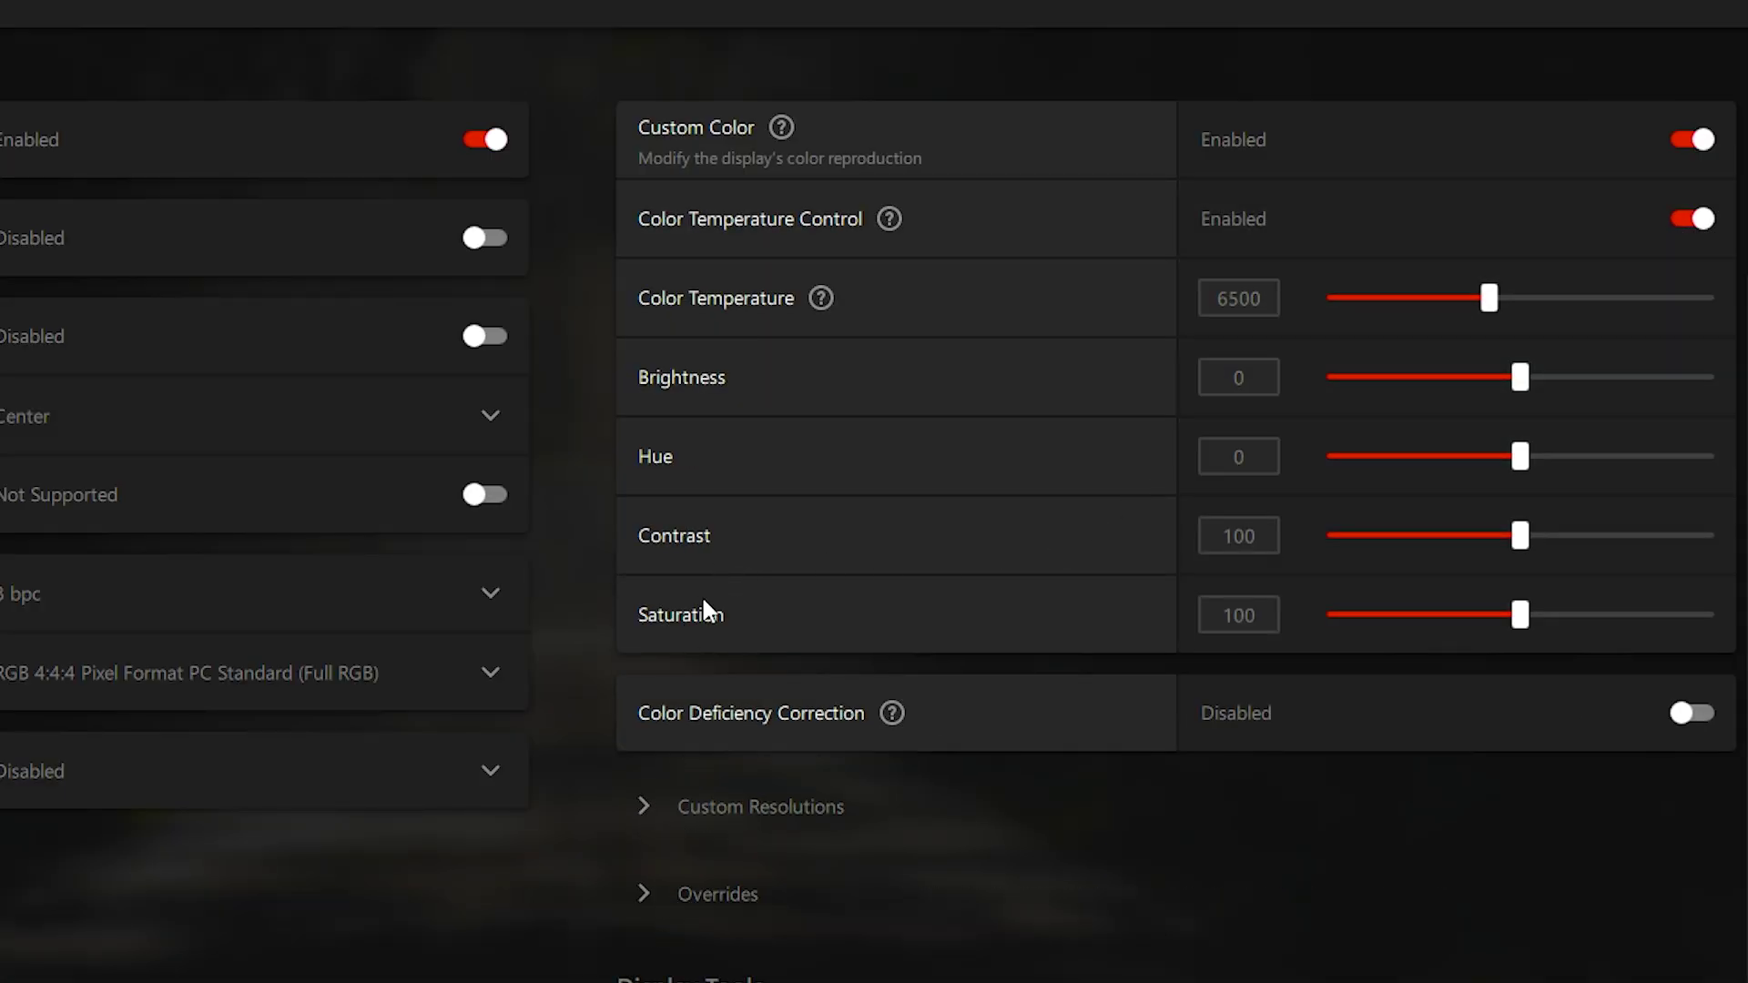
Set the display's custom color saturation to 150 and expand the Custom Resolutions section.
left_click_drag(1264, 614, 1116, 610)
type("150")
key("Return")
left_click_drag(1218, 619, 1259, 619)
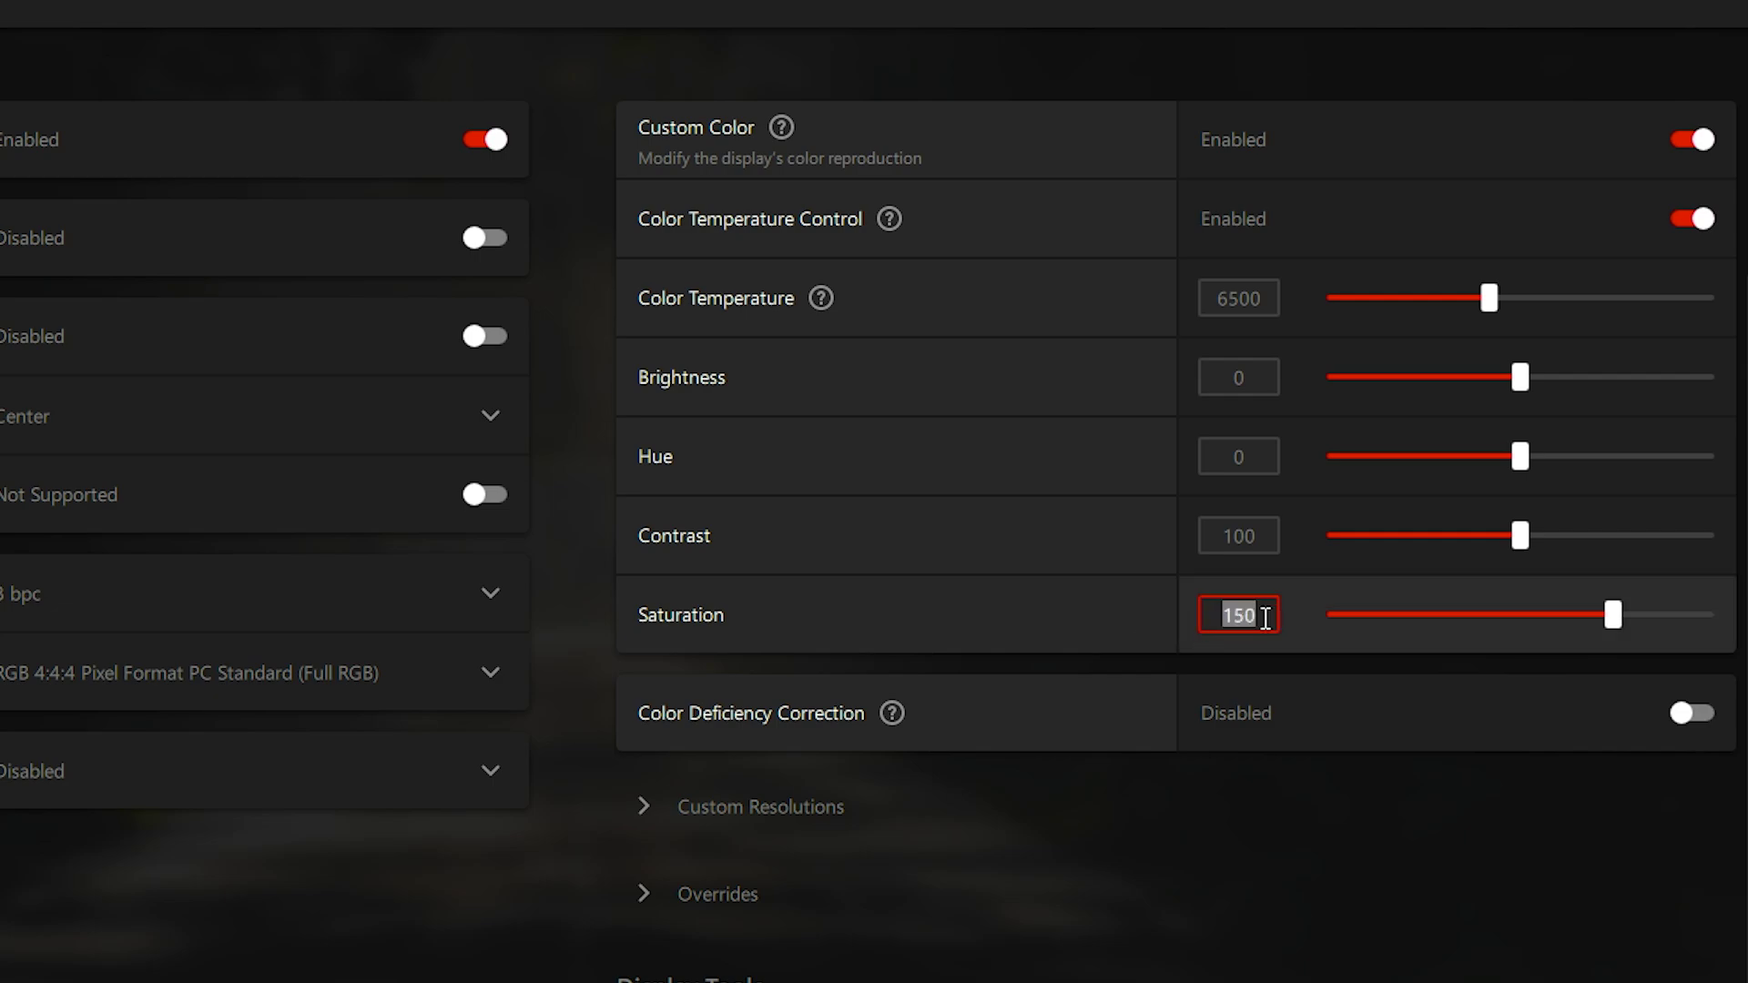
left_click(1291, 790)
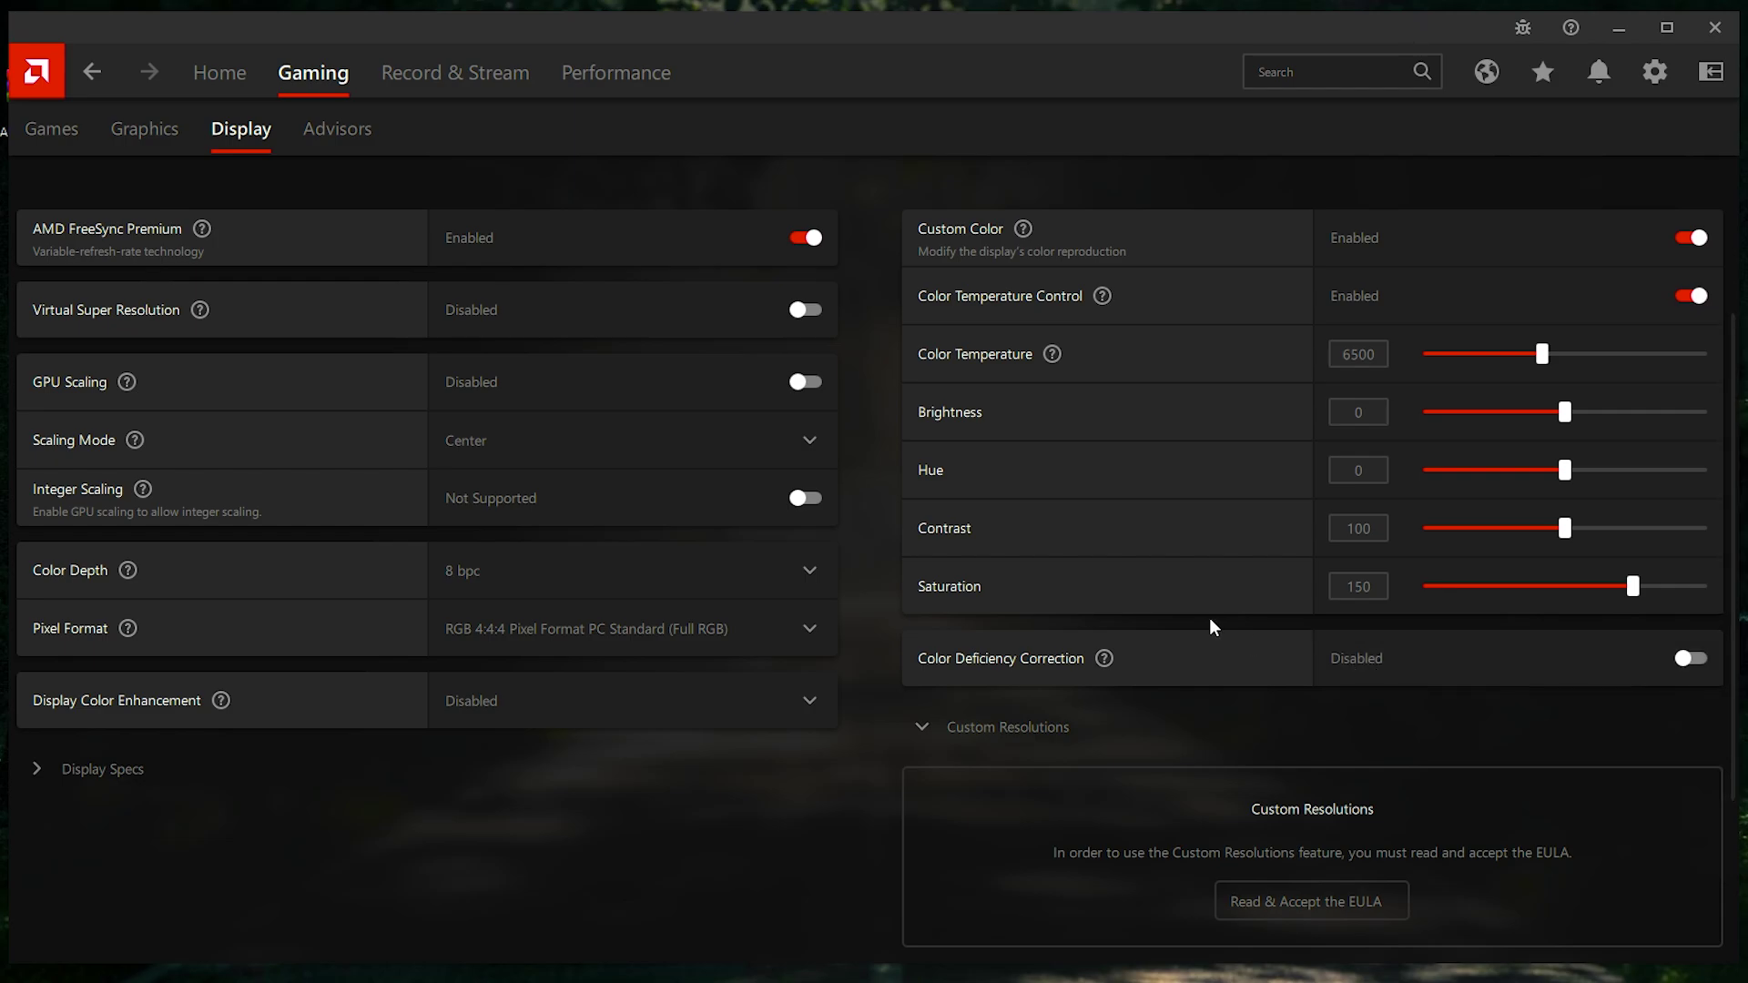
Disable Record Desktop in the Record & Stream settings.
left_click(374, 127)
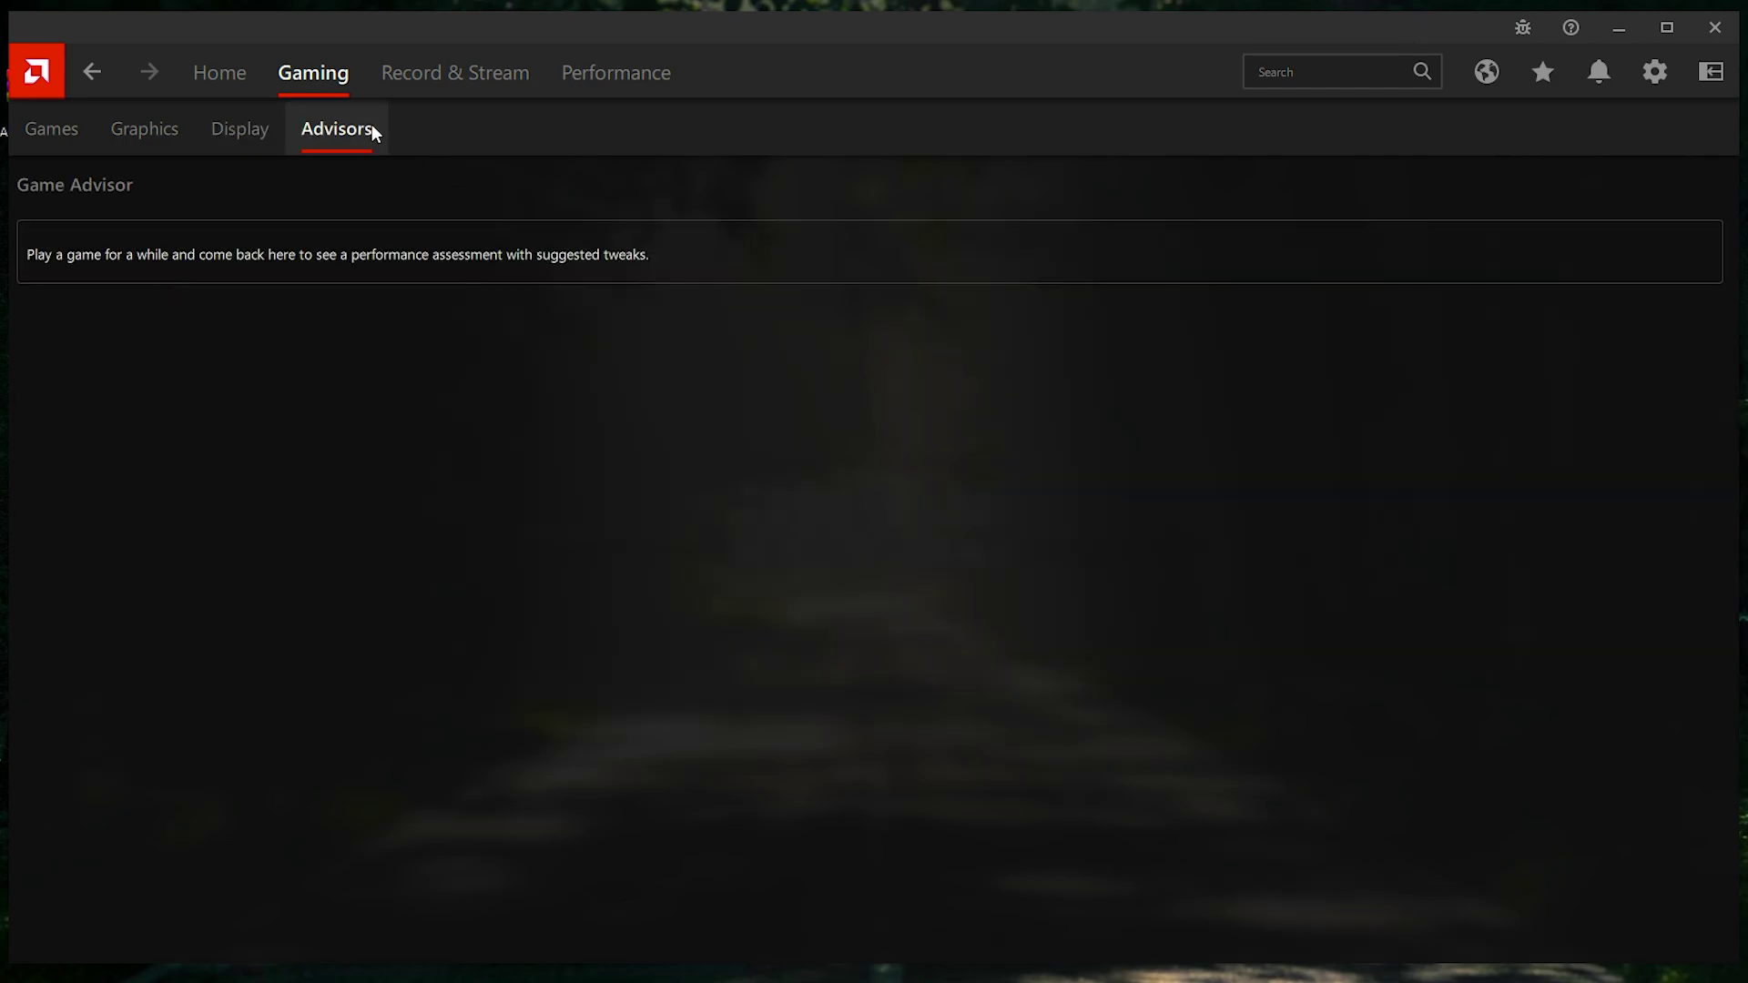
left_click(416, 85)
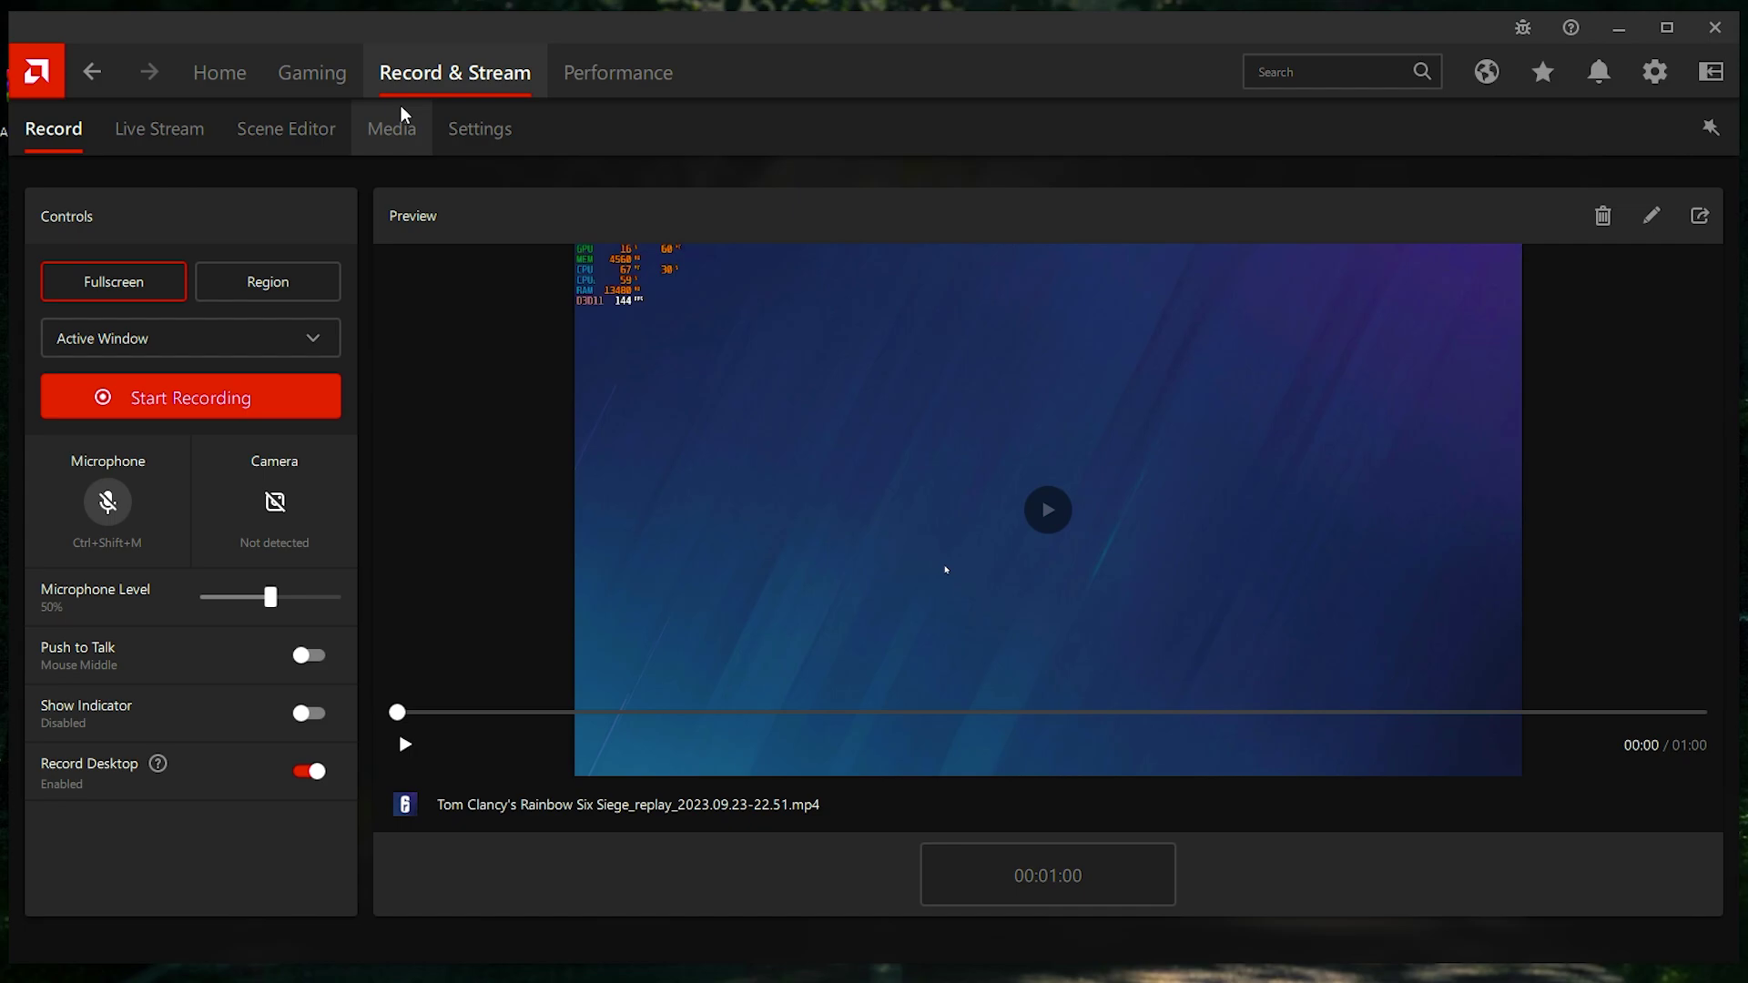
left_click(485, 137)
scroll(401, 455, "down", 6)
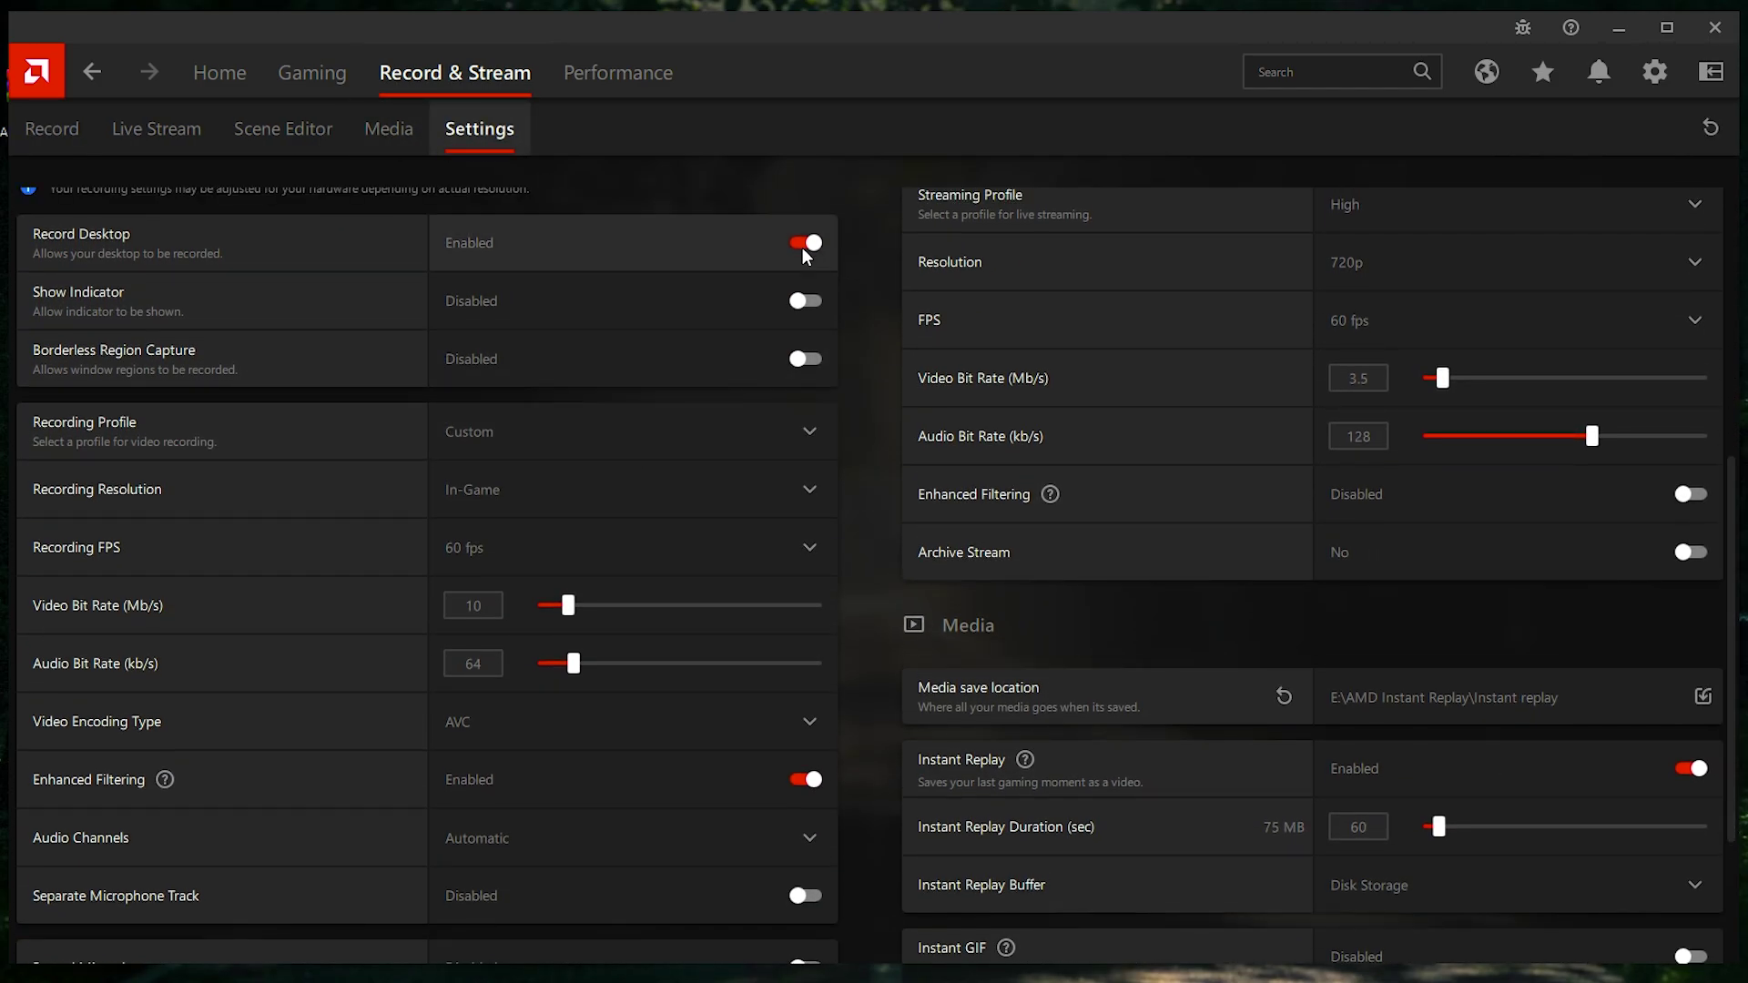
left_click(805, 248)
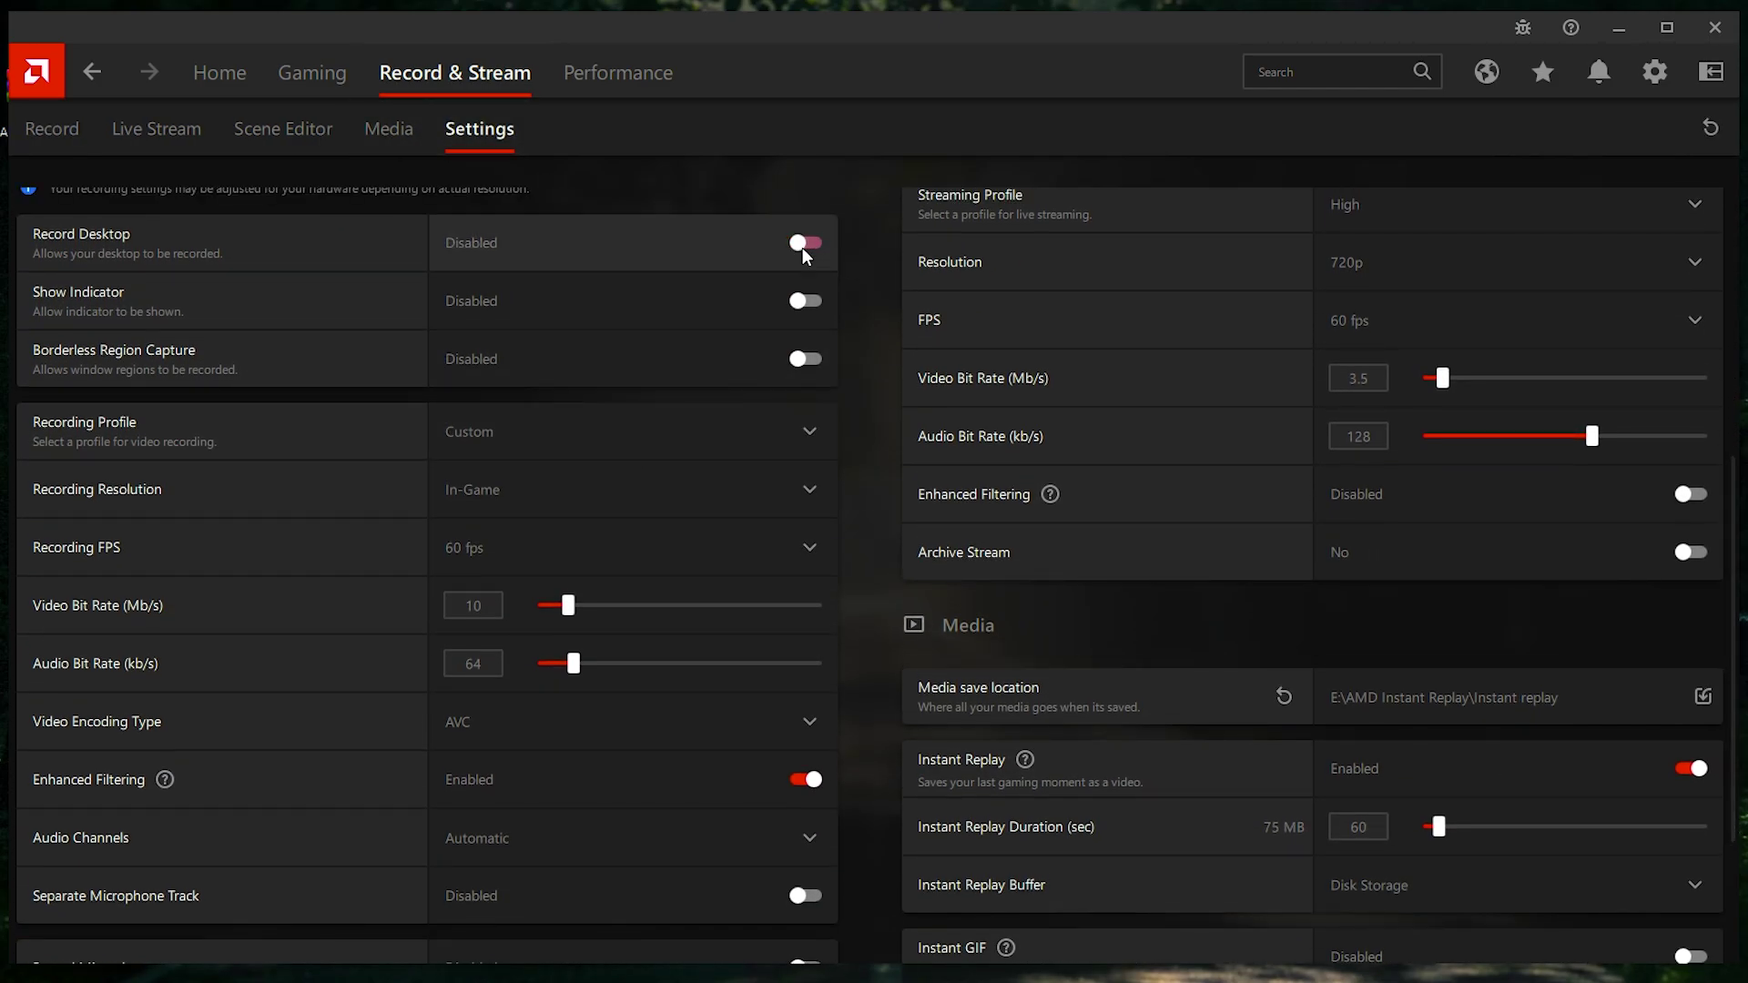
Disable Instant Replay in the media settings and Enhanced Filtering in the recording settings.
scroll(788, 230, "down", 2)
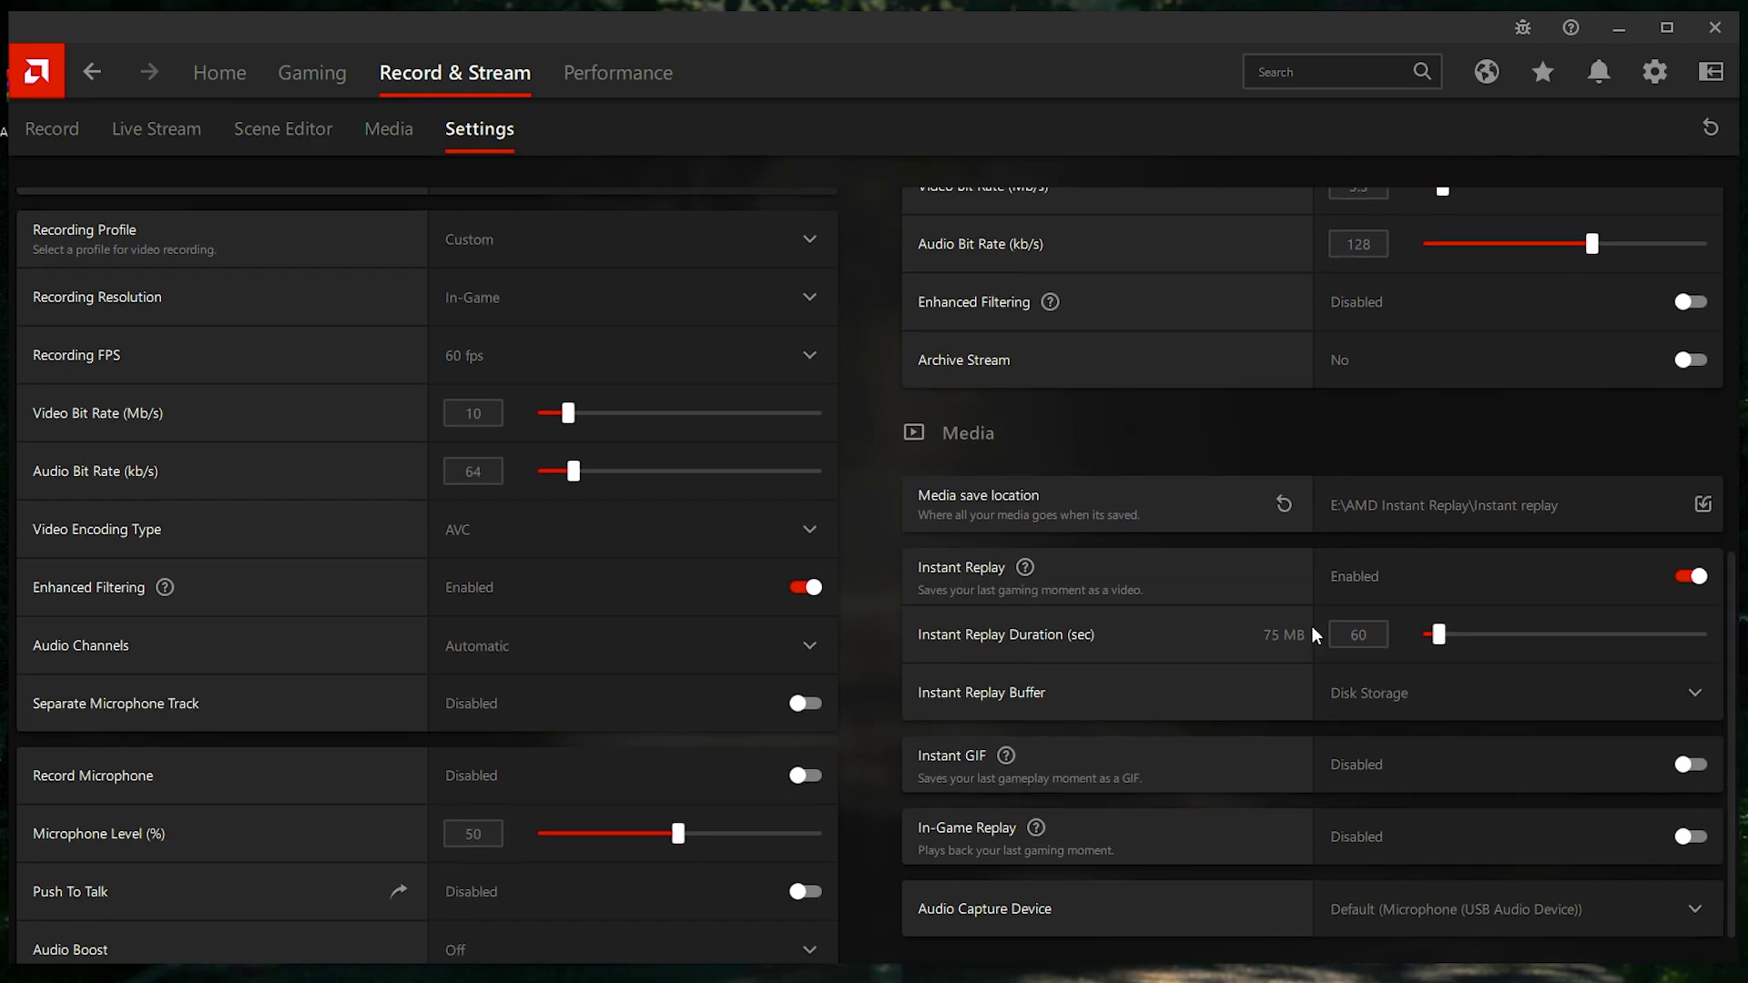
left_click(1689, 582)
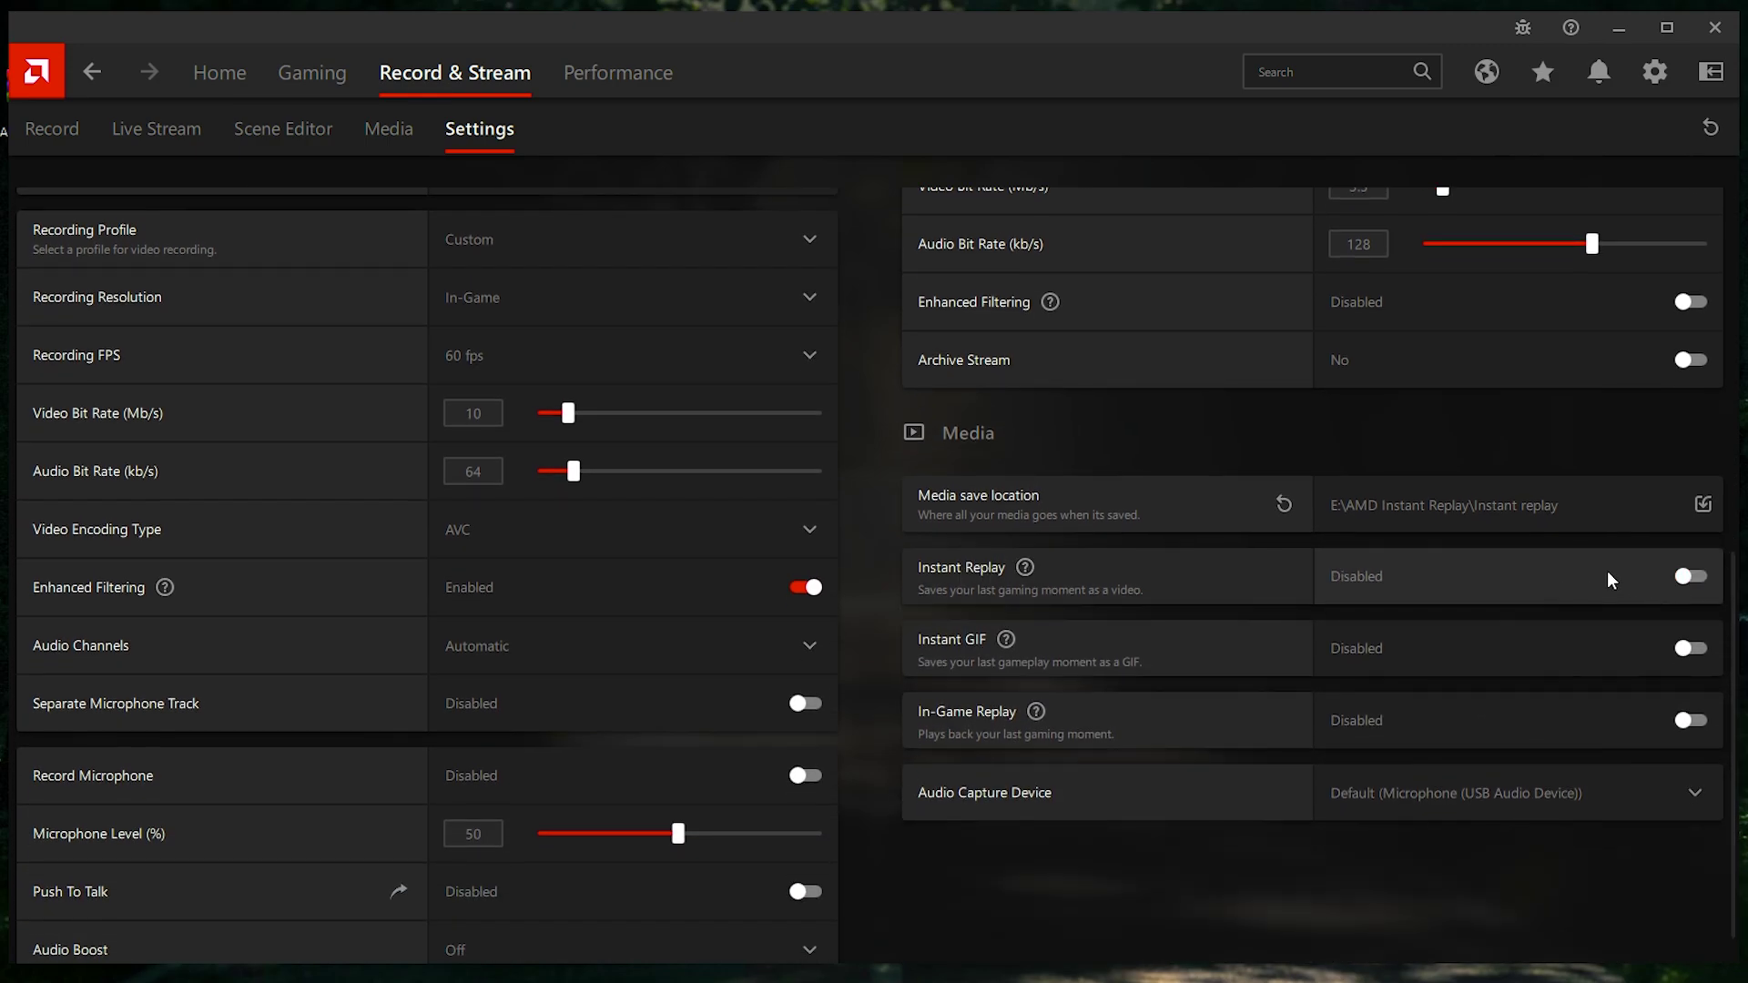
scroll(1608, 571, "down", 1)
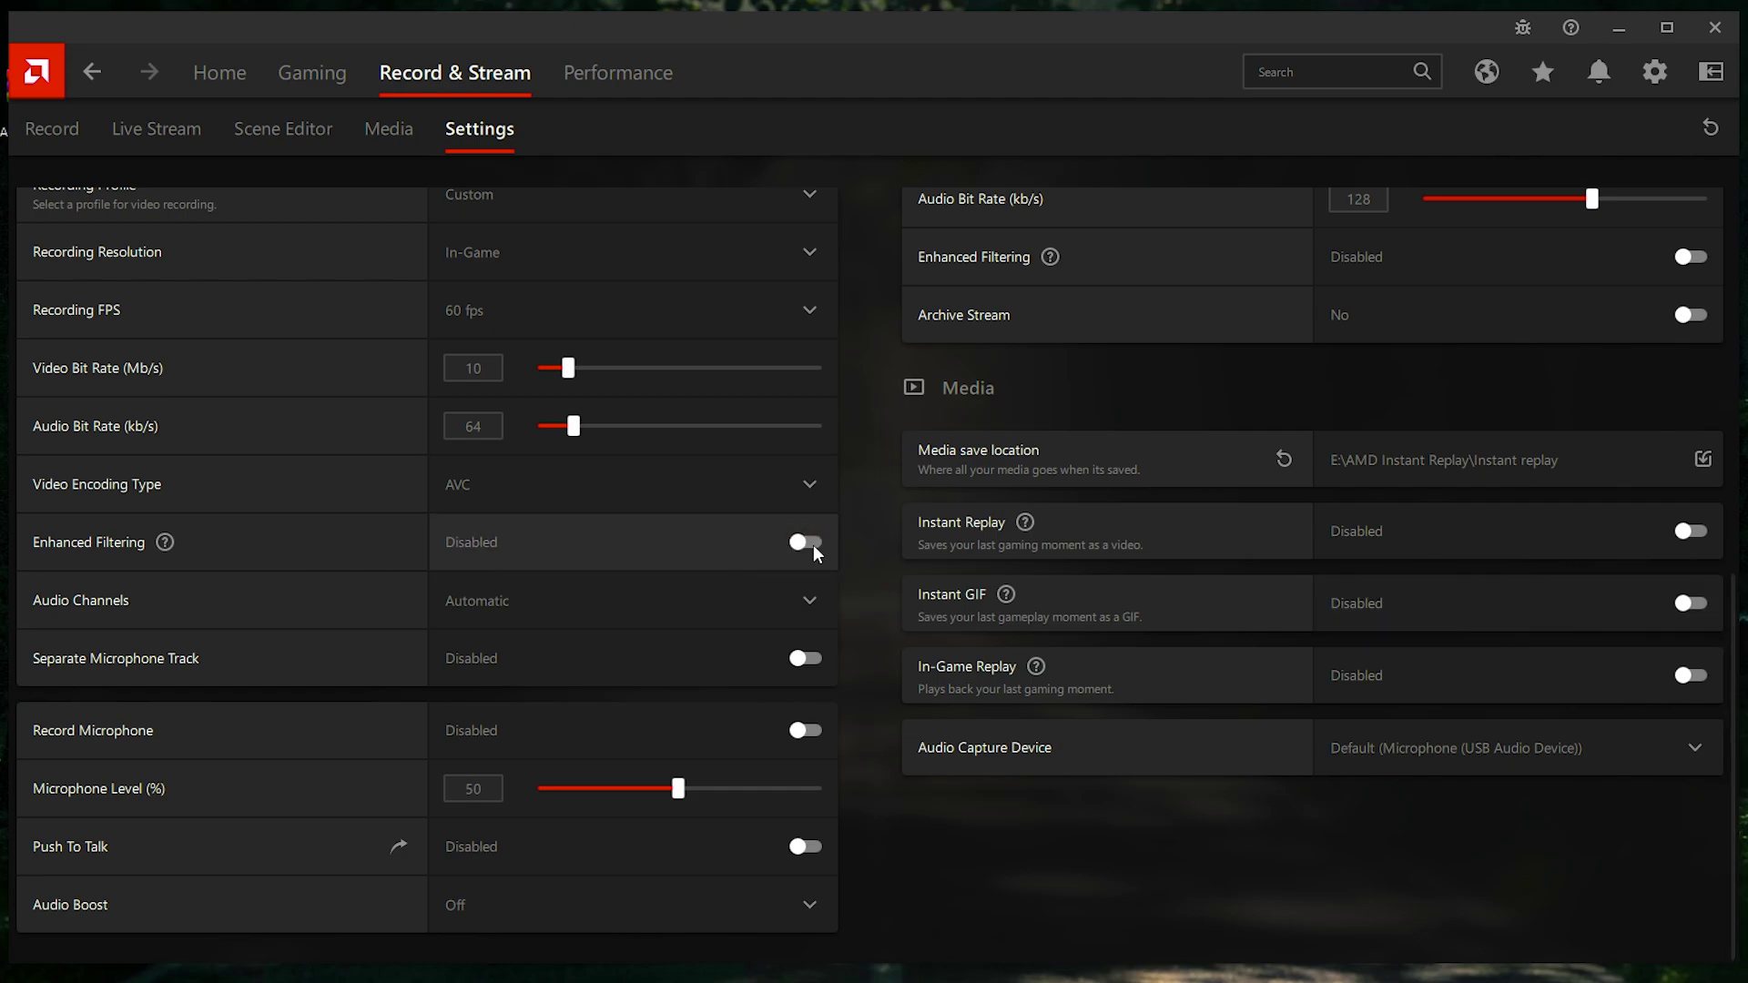
Open the GPU tuning controls in the Performance section.
left_click(640, 85)
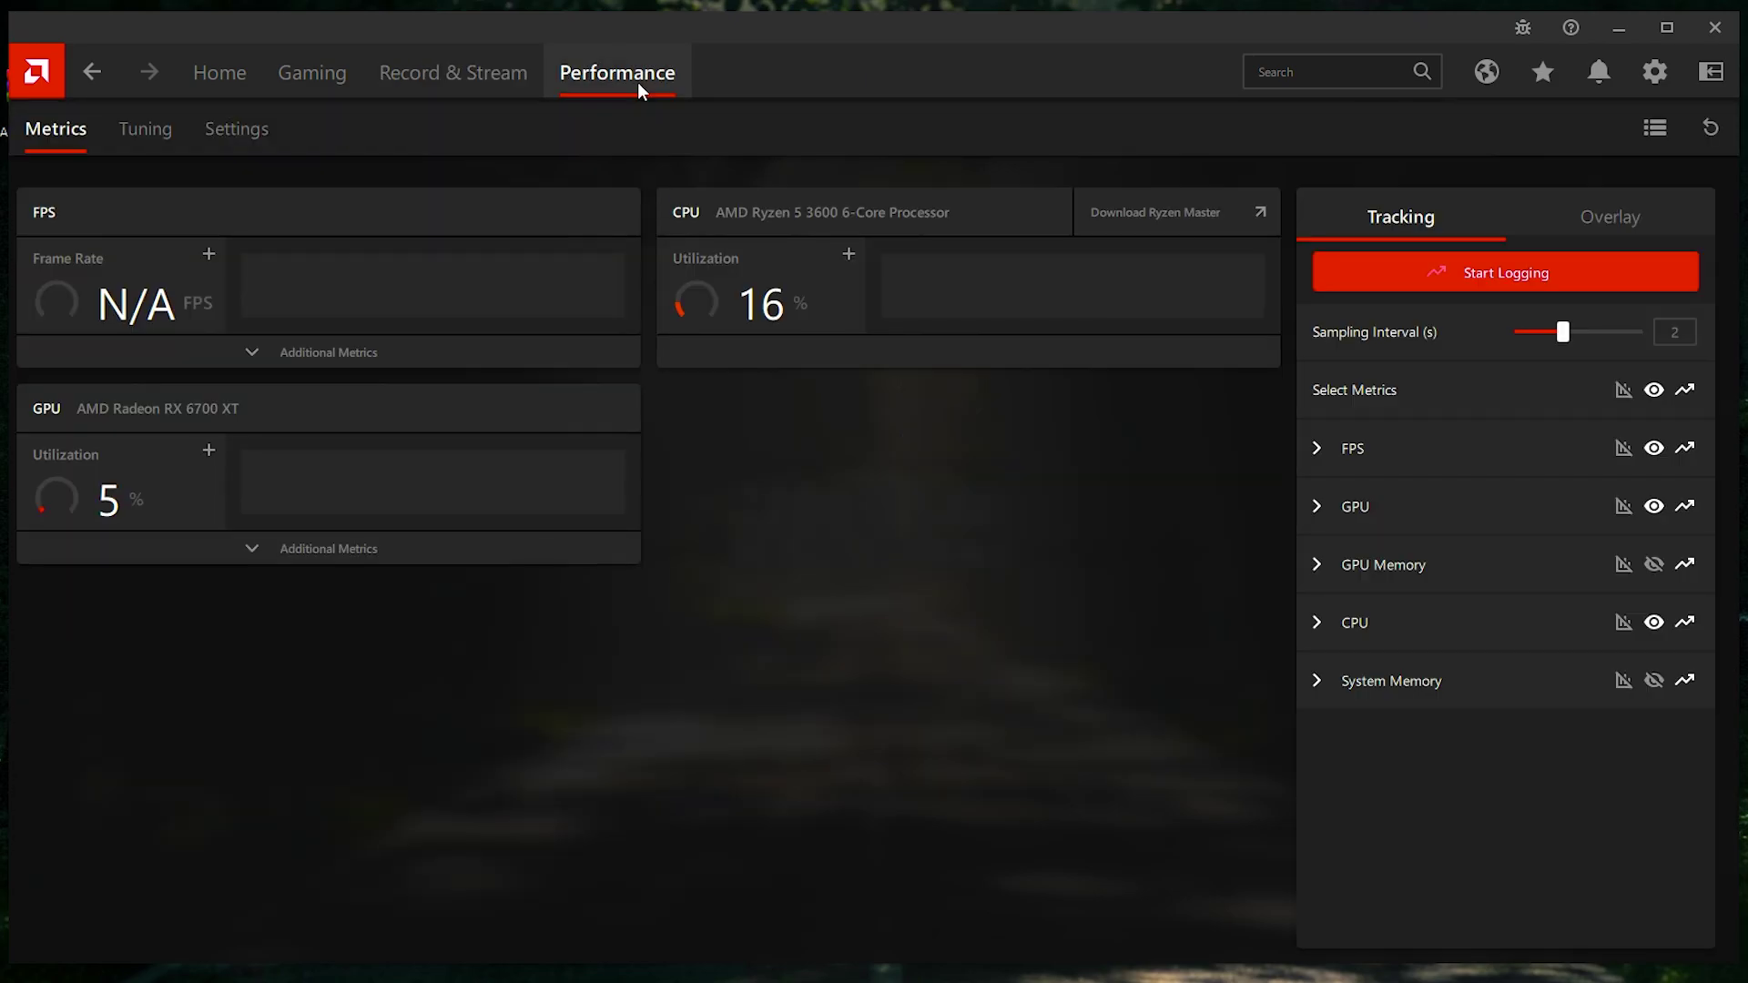
left_click(128, 132)
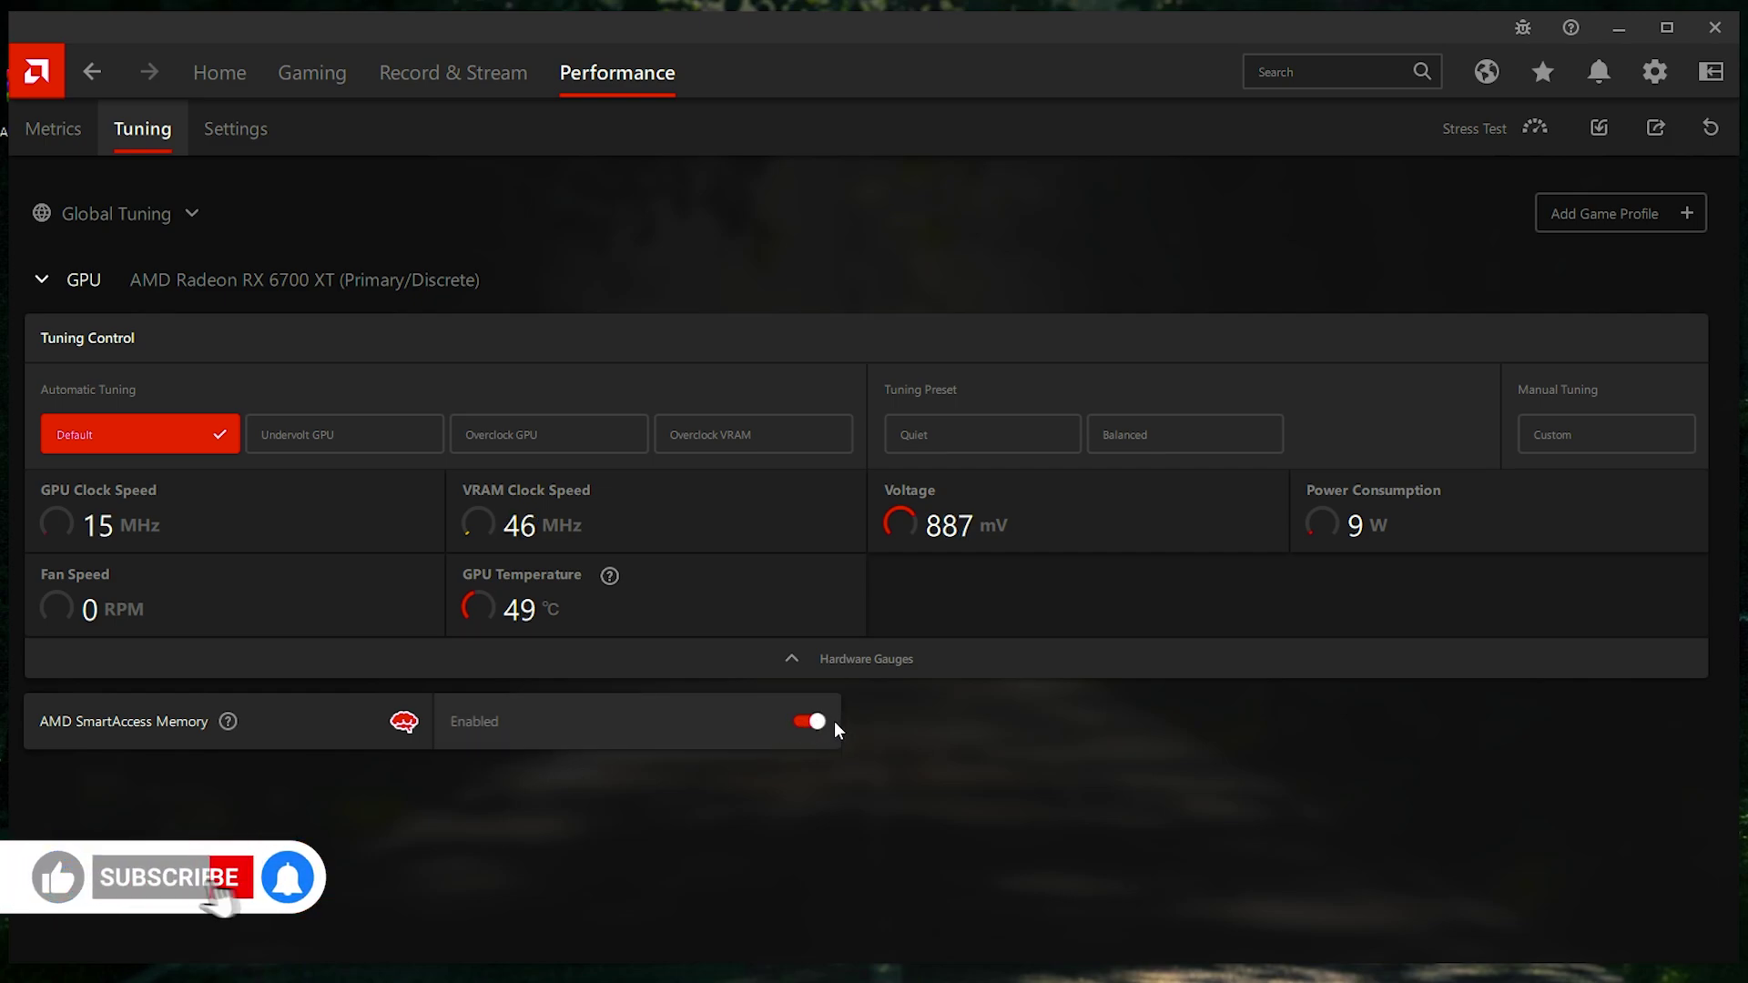
In the Performance metrics settings, set the sampling interval to 1 second and disable Hide Metrics Overlay During Logging.
left_click(826, 664)
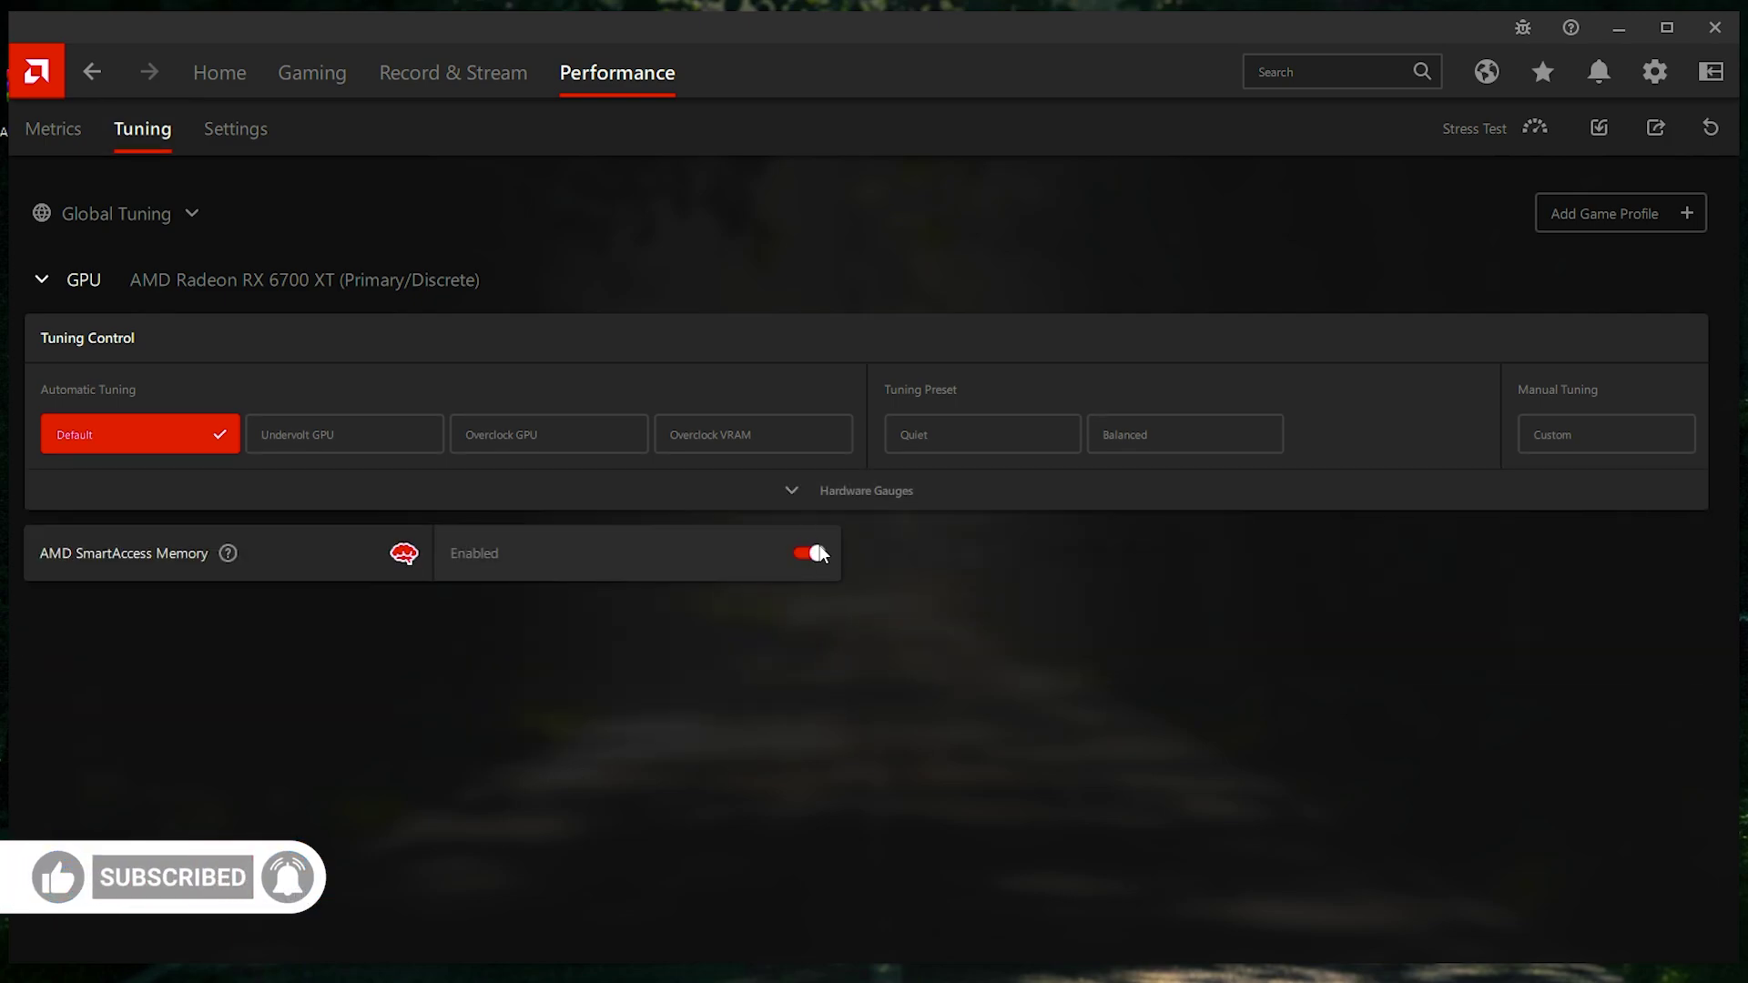
left_click(233, 129)
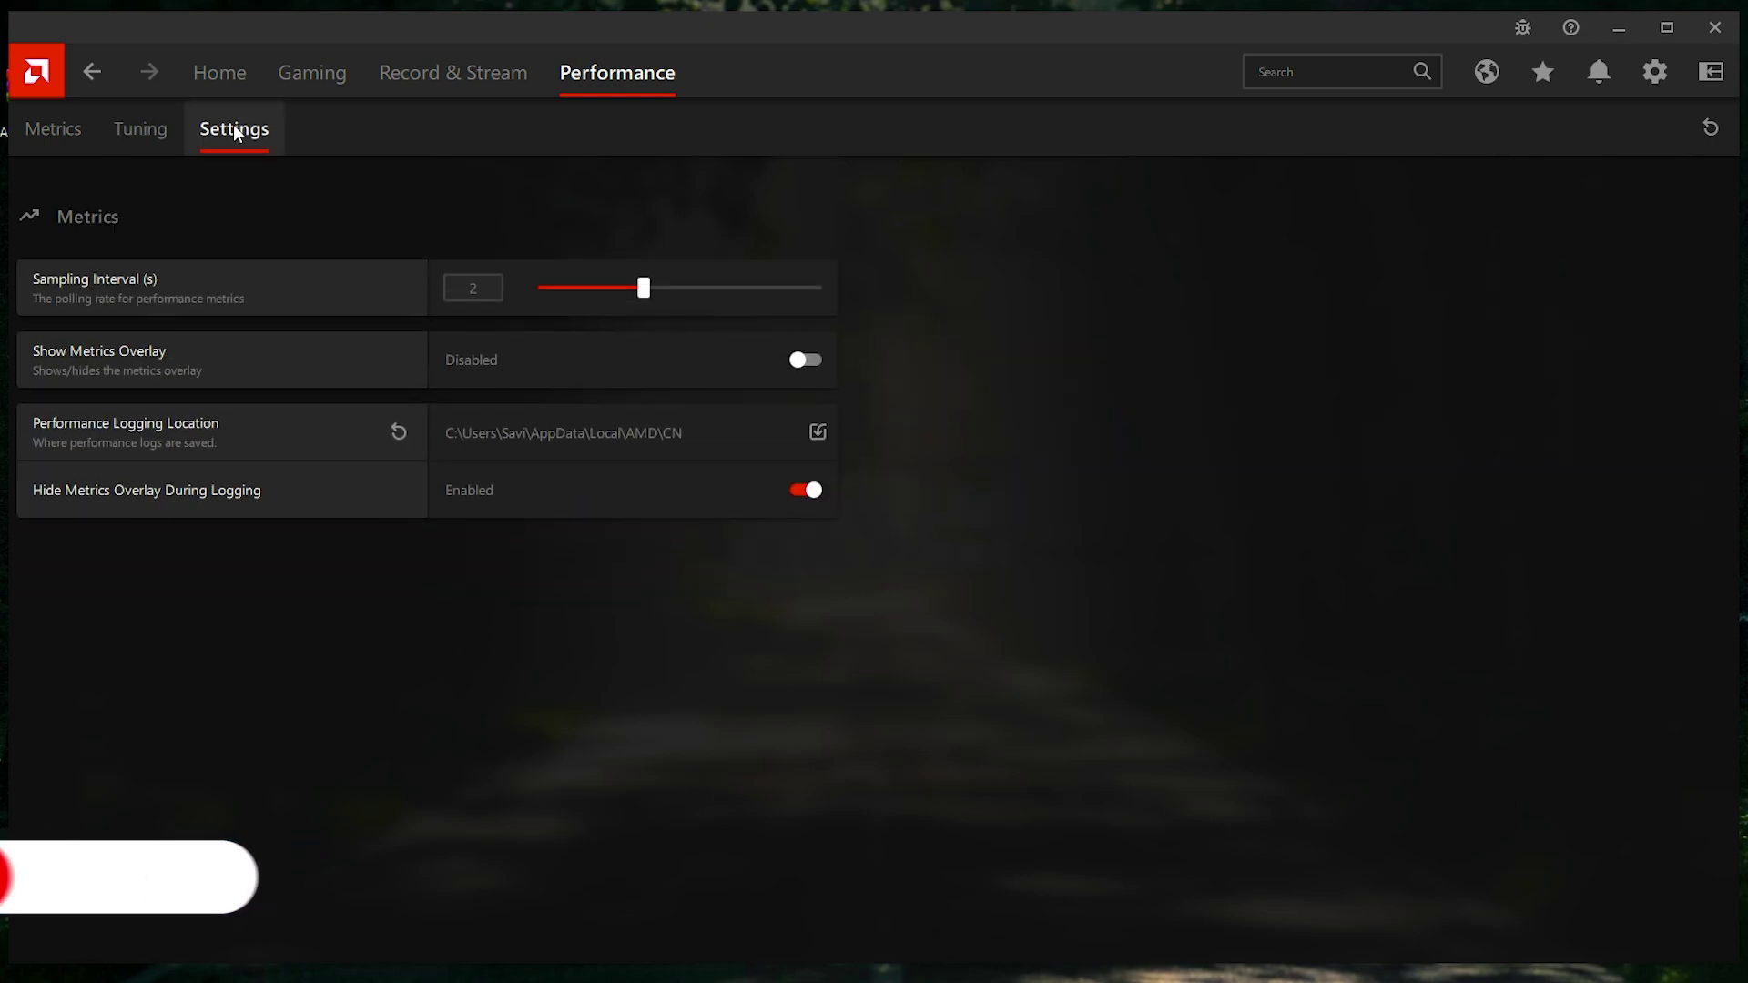
left_click_drag(646, 302, 615, 301)
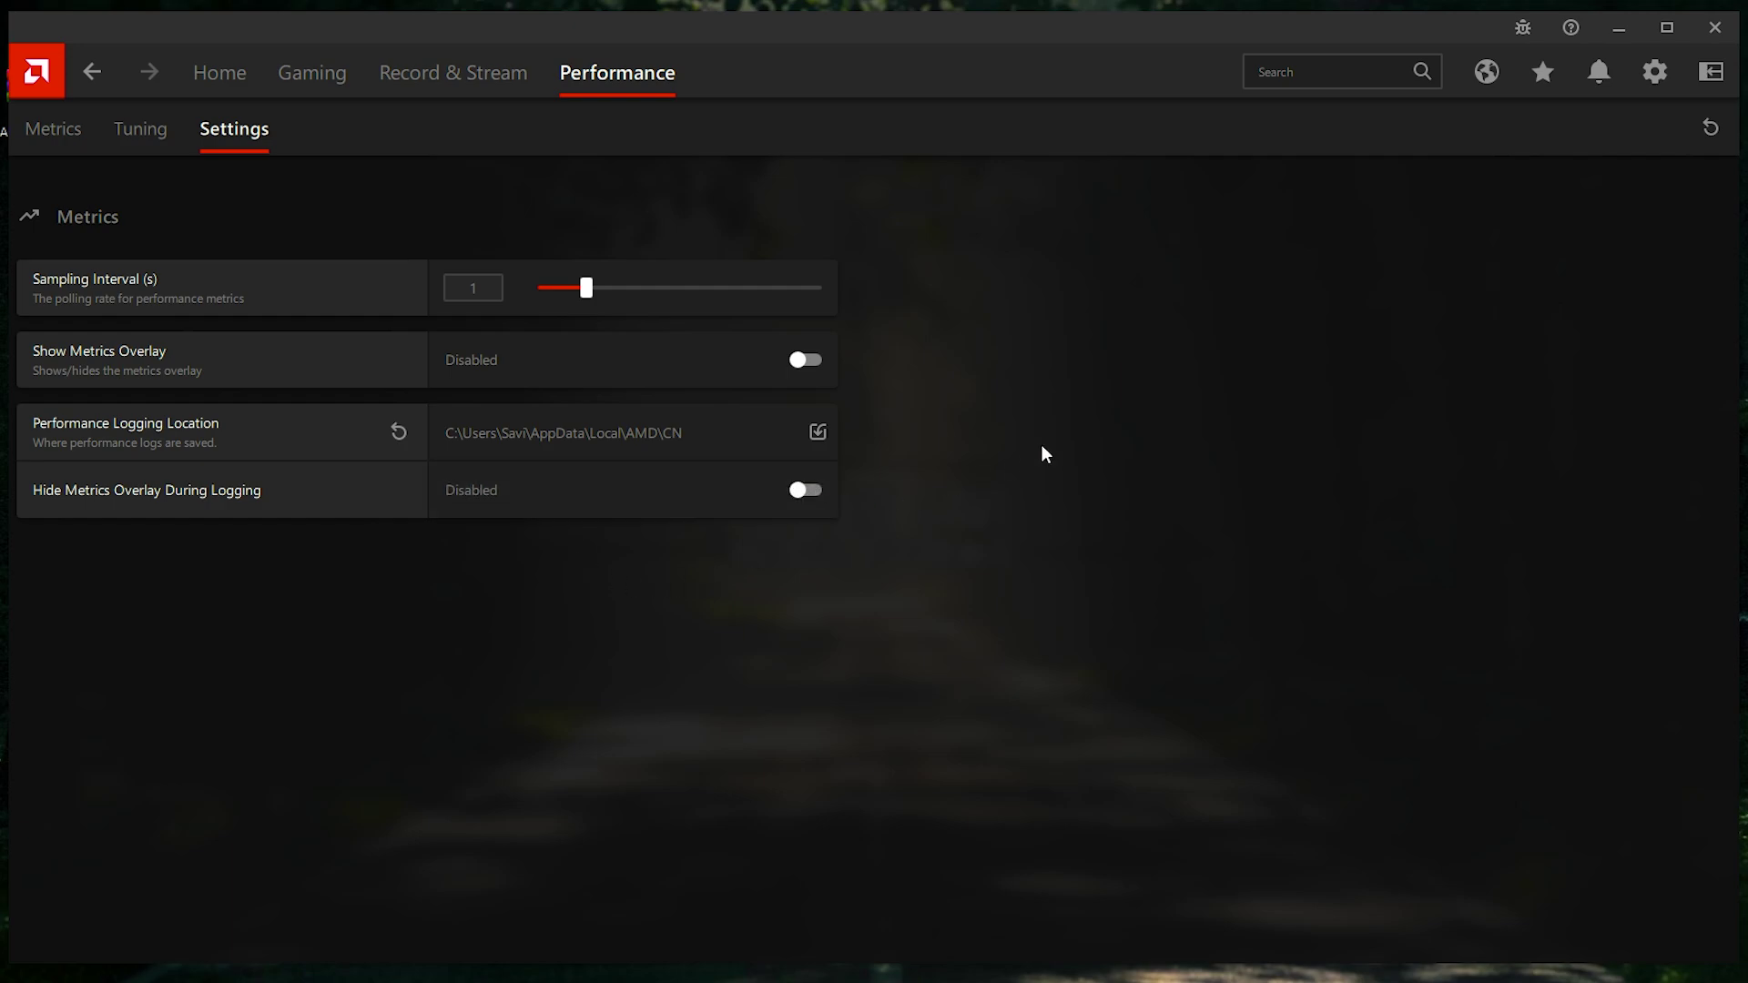
Check for AMD Software updates in the system settings and review the options on that page.
left_click(1654, 71)
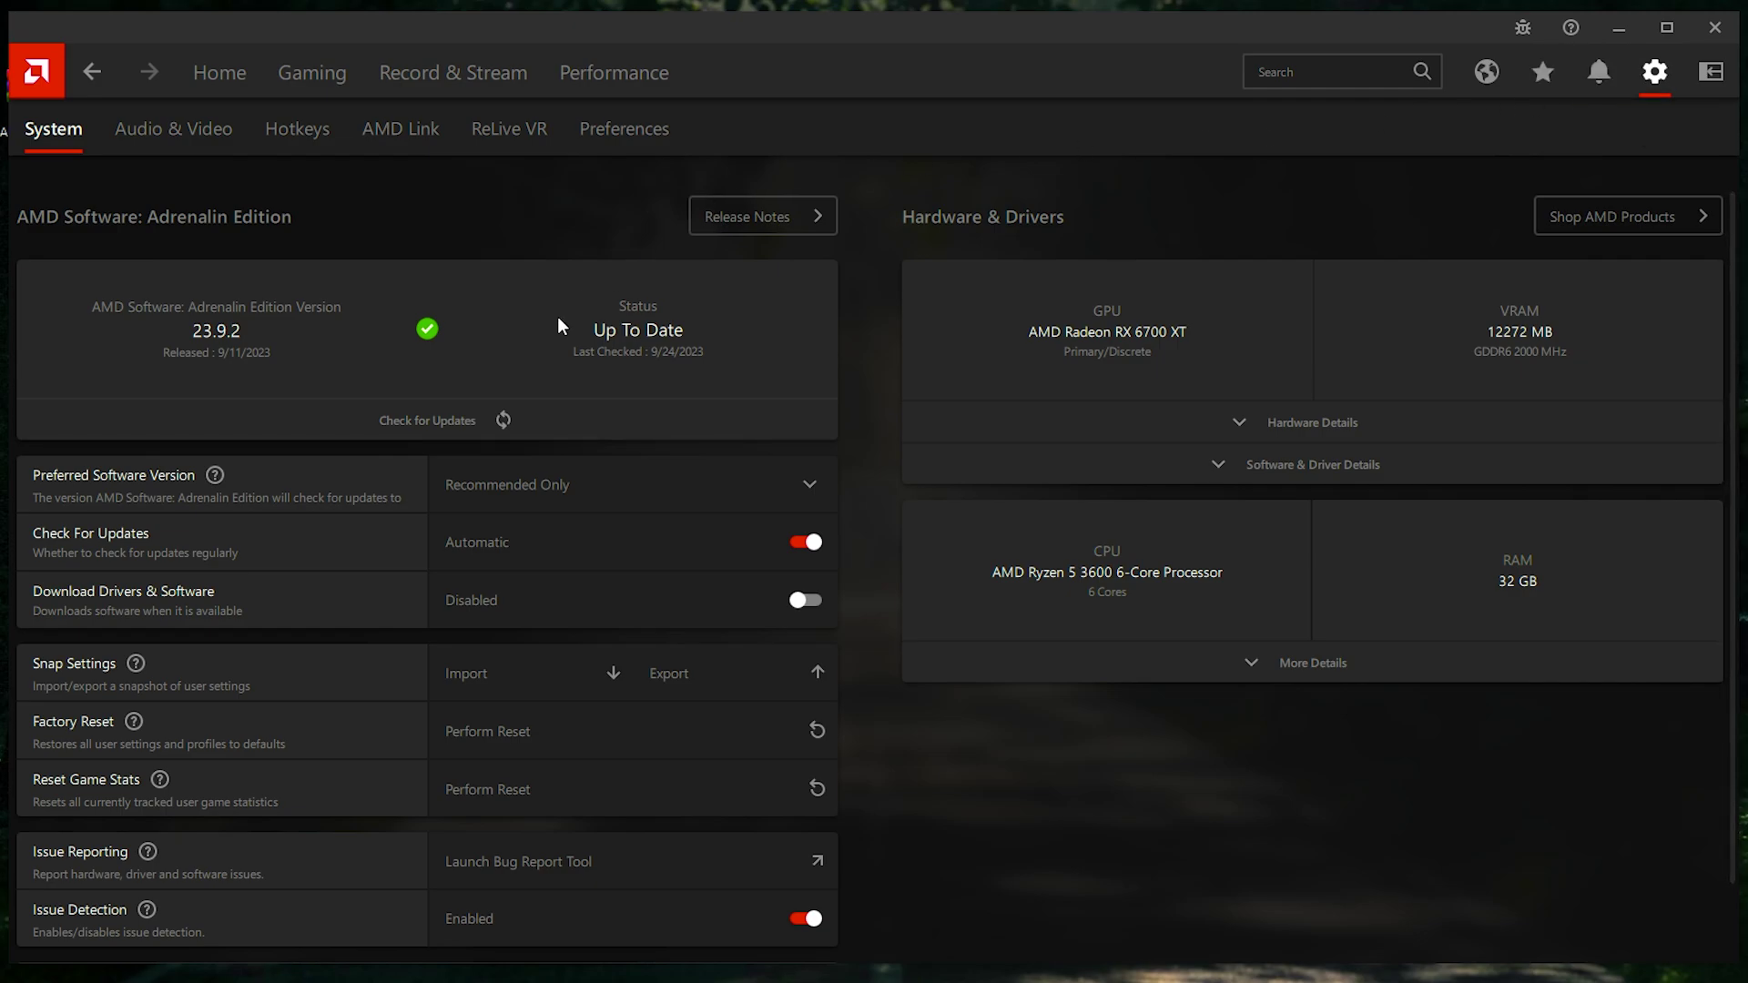
left_click(368, 425)
scroll(260, 344, "down", 2)
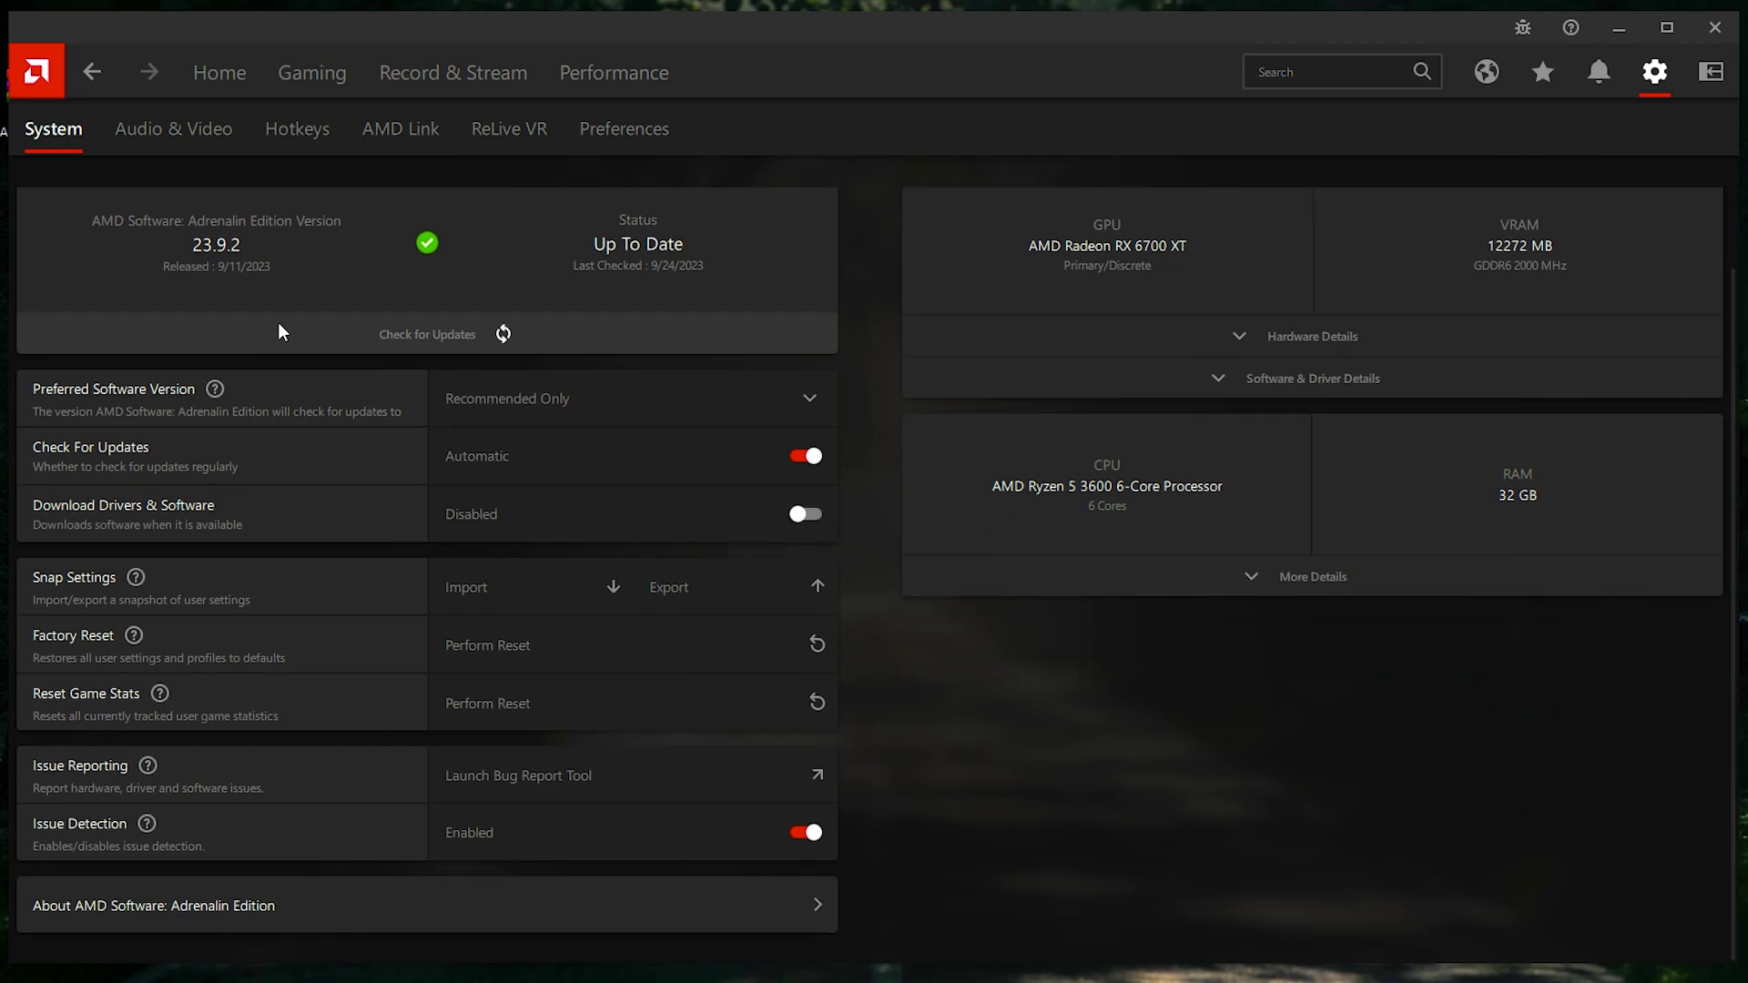
scroll(276, 324, "up", 2)
Set the noise suppression input and output devices to Use Default and choose the Enhanced video profile.
left_click(191, 144)
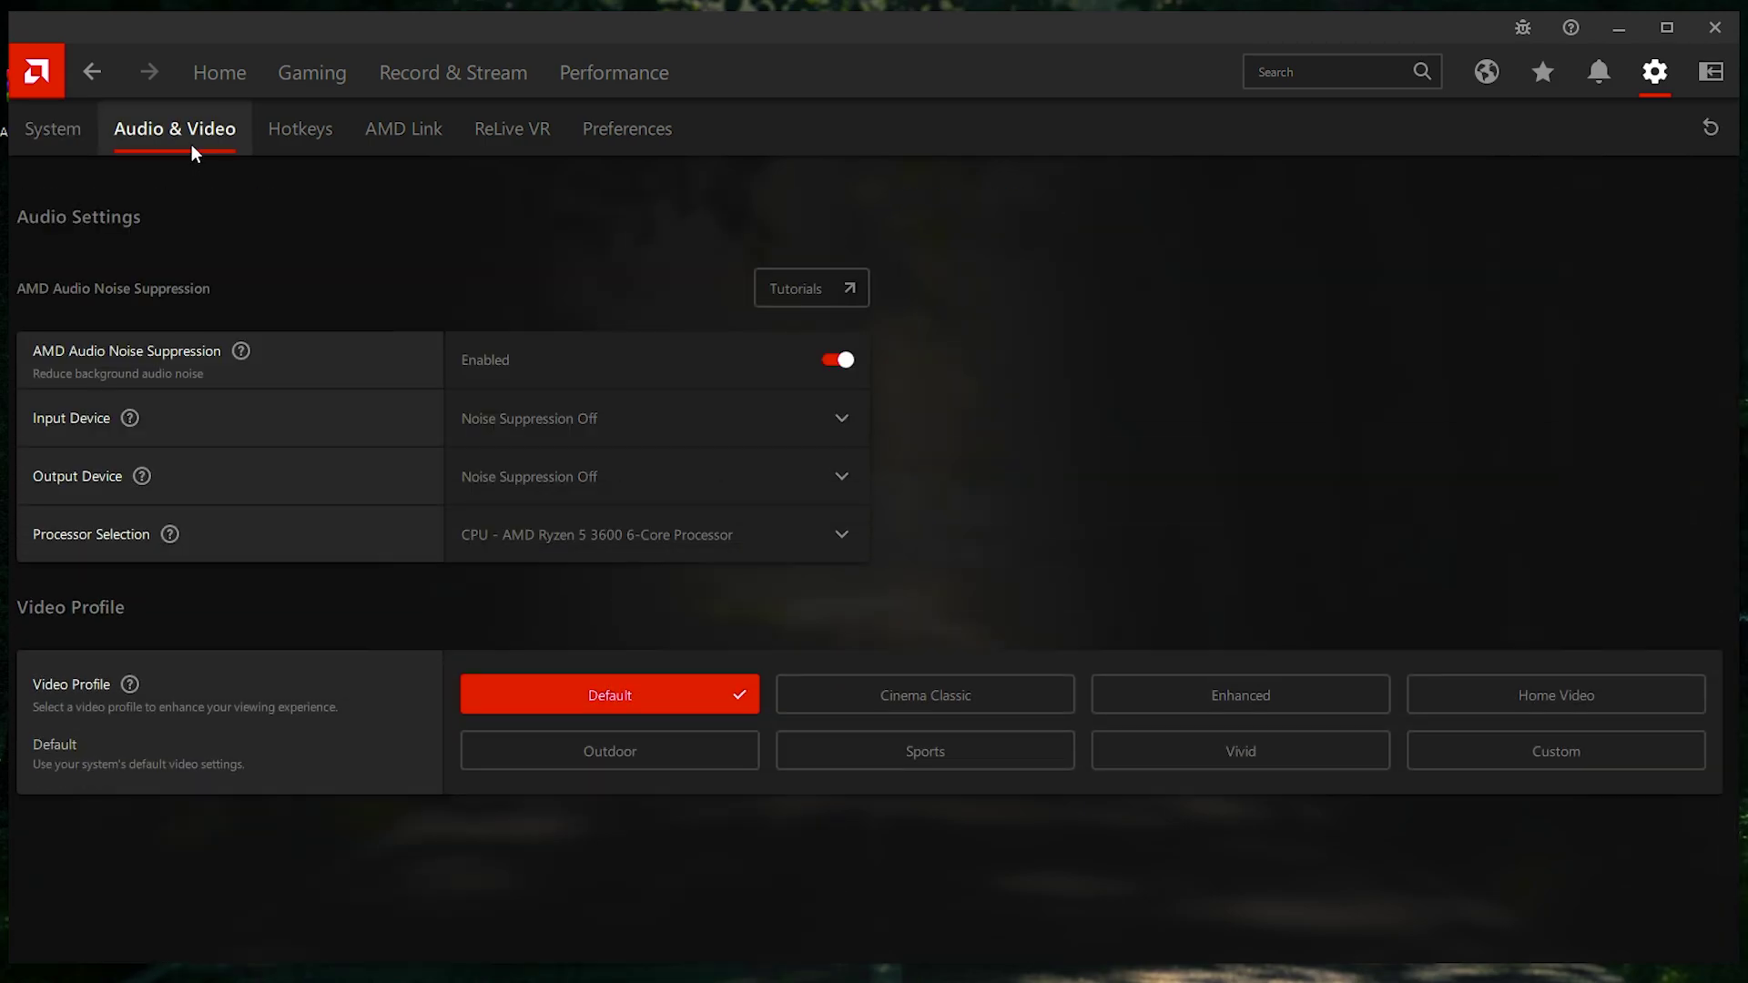
left_click(535, 425)
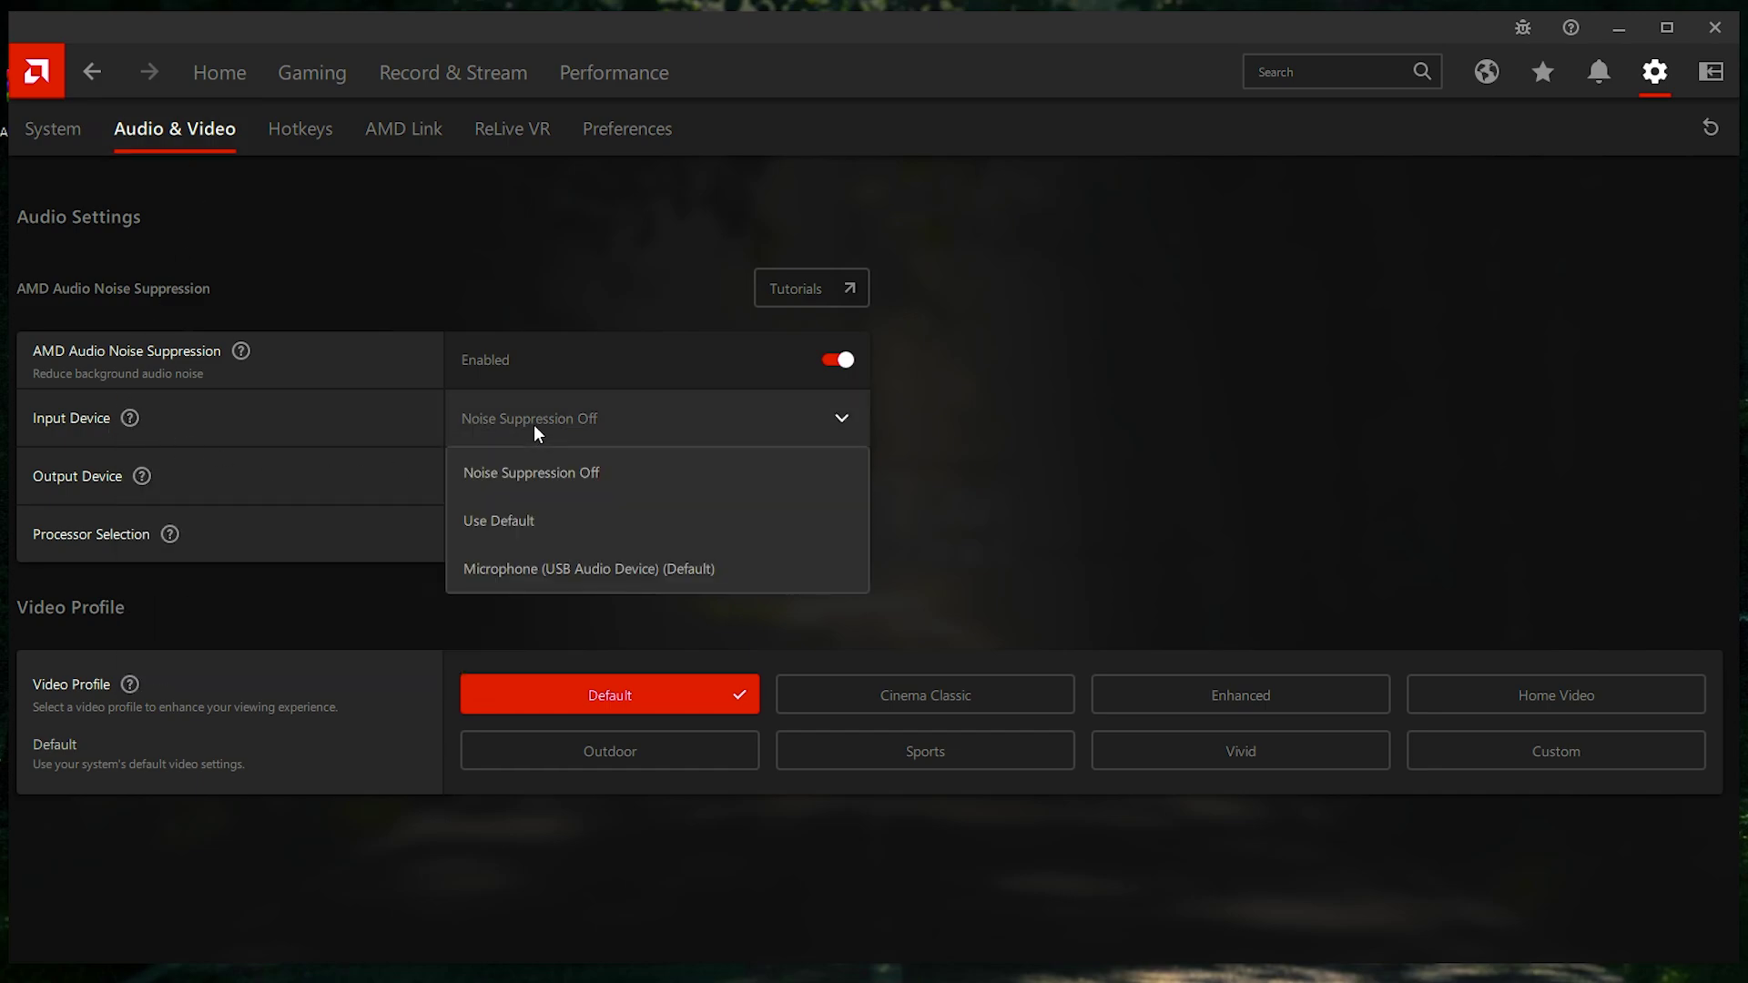
left_click(497, 521)
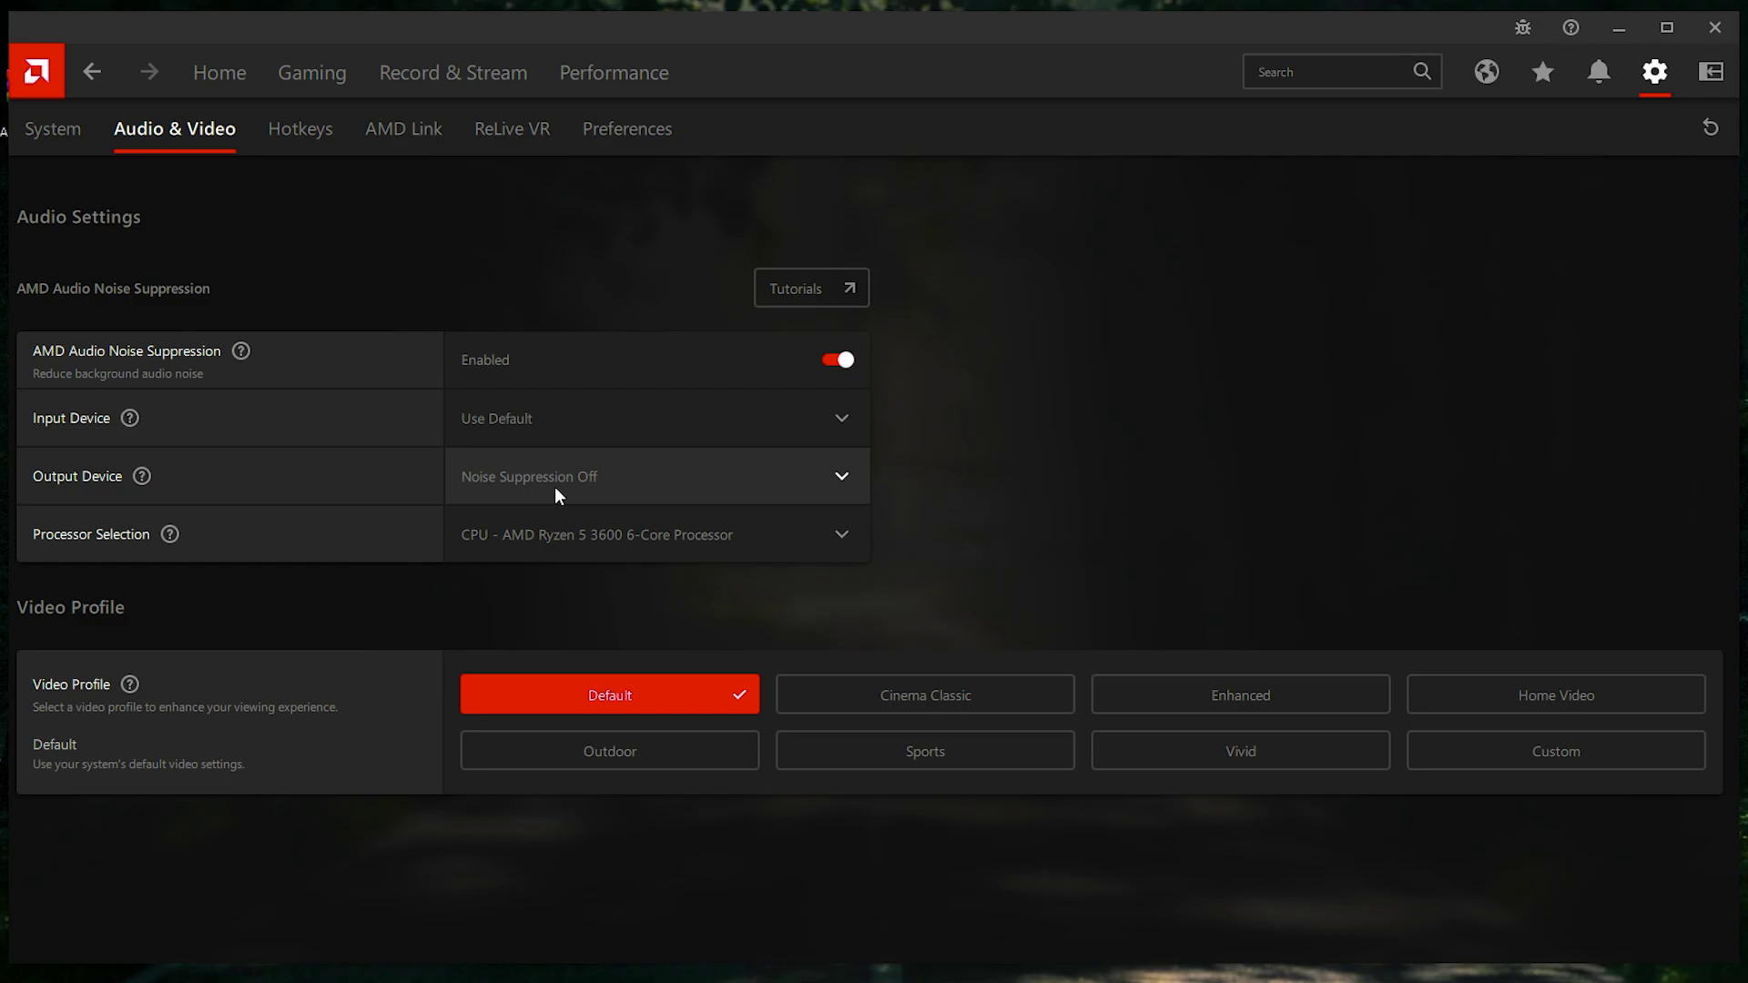
left_click(557, 488)
left_click(546, 571)
left_click(1183, 710)
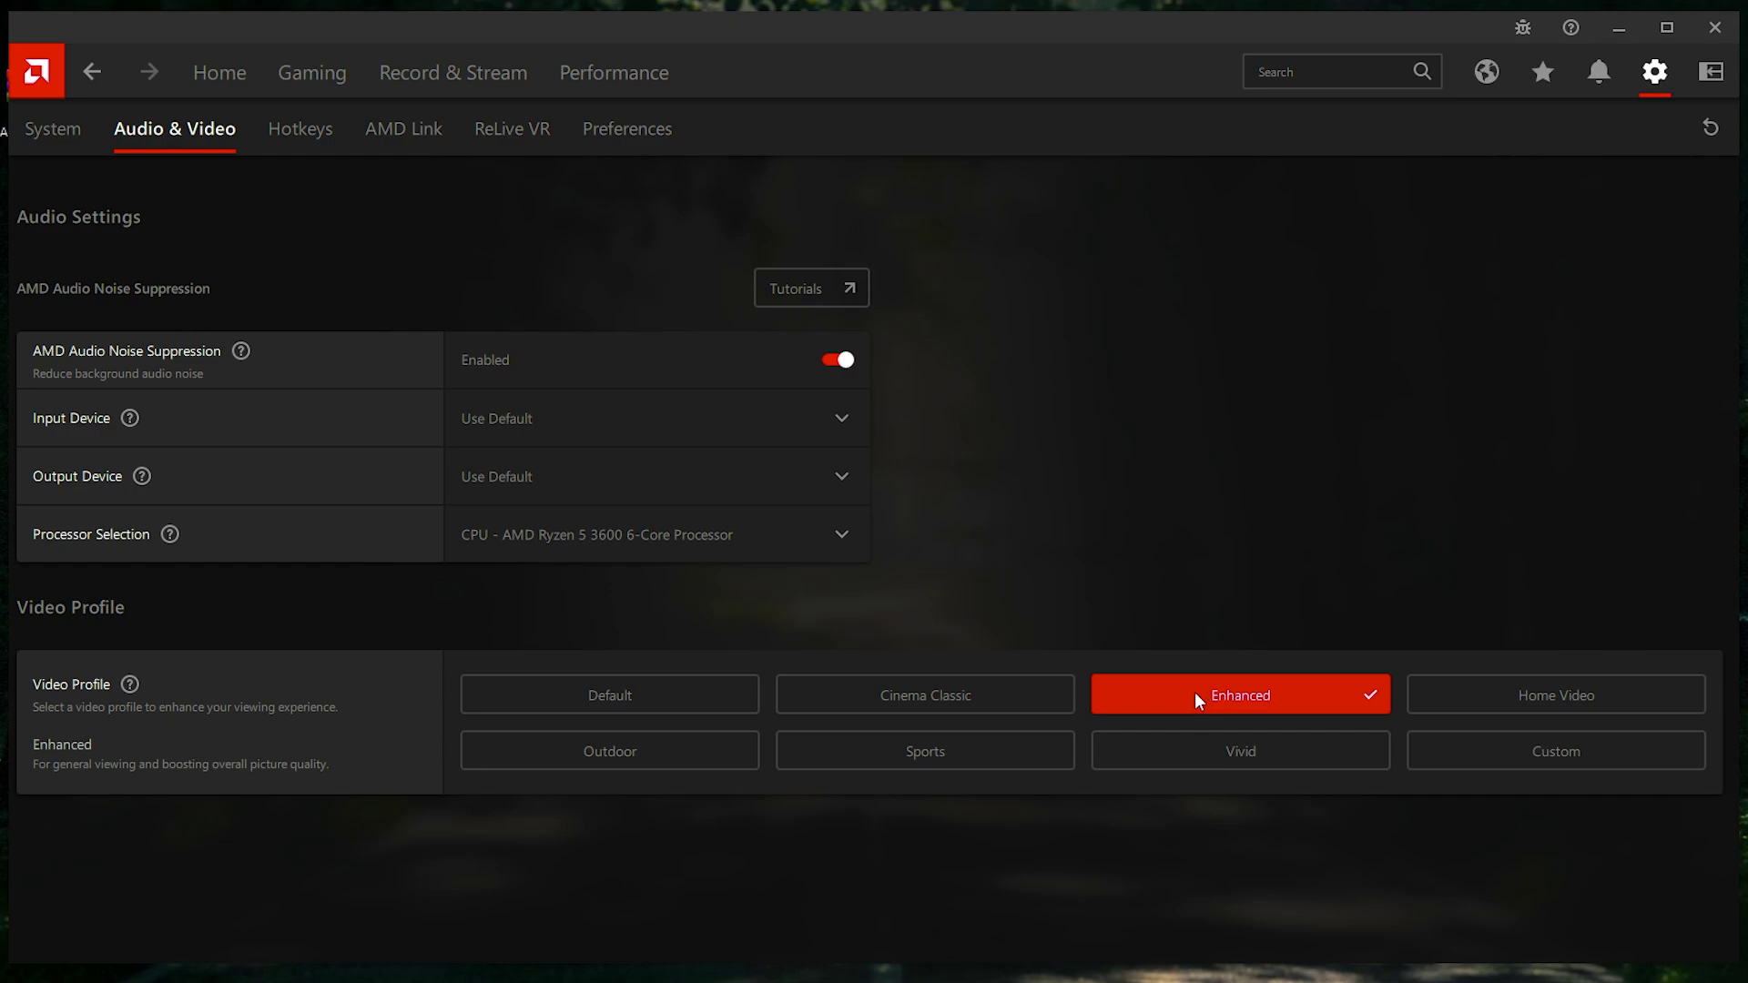
Disable Use Hotkeys in the hotkey settings and look through the hotkey list.
left_click(323, 135)
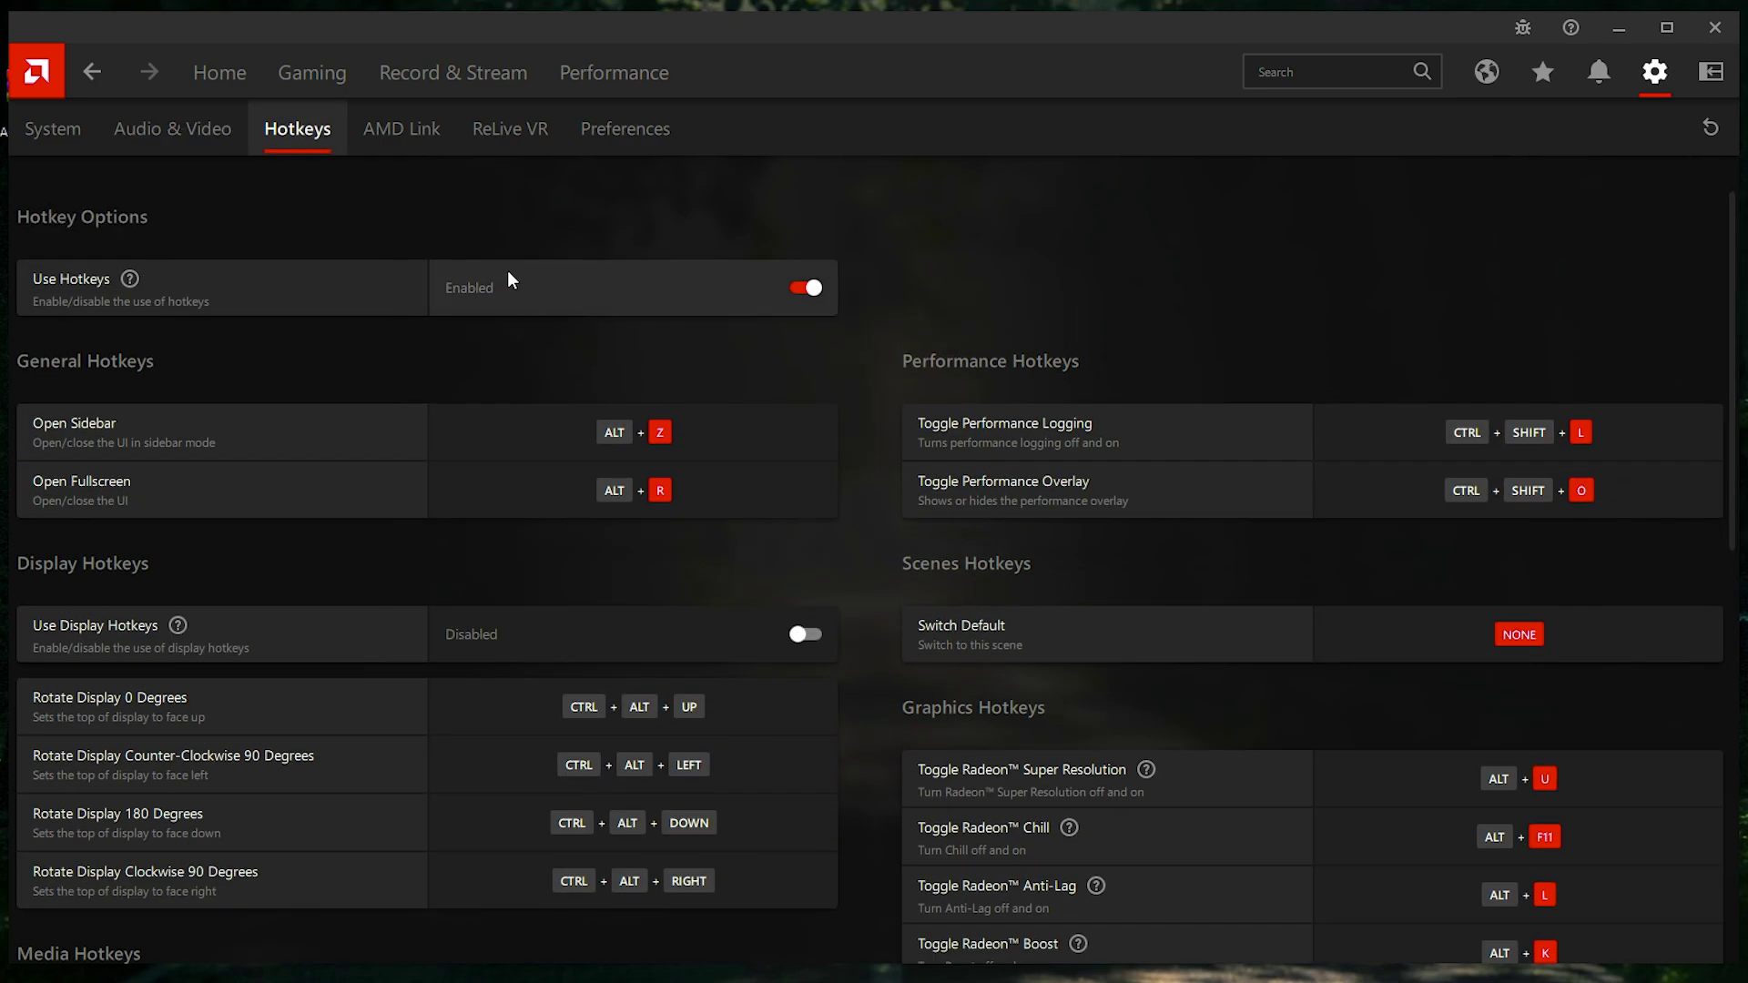
left_click(809, 289)
scroll(783, 473, "down", 10)
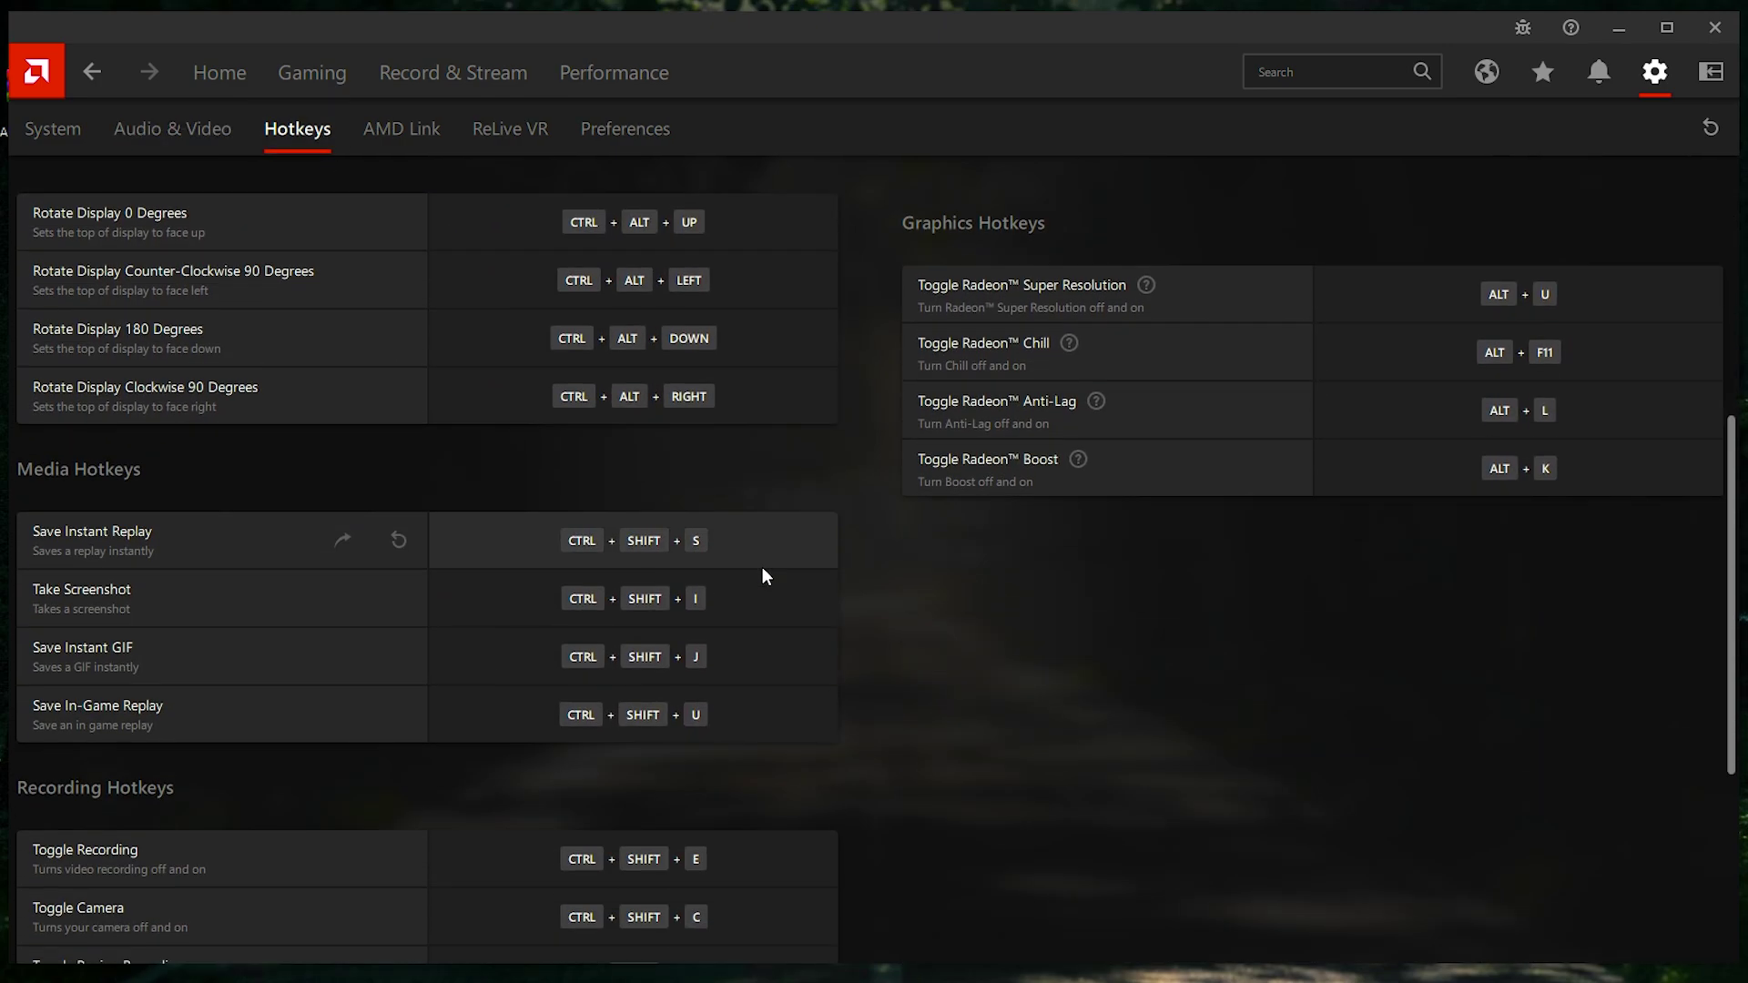
scroll(756, 582, "up", 10)
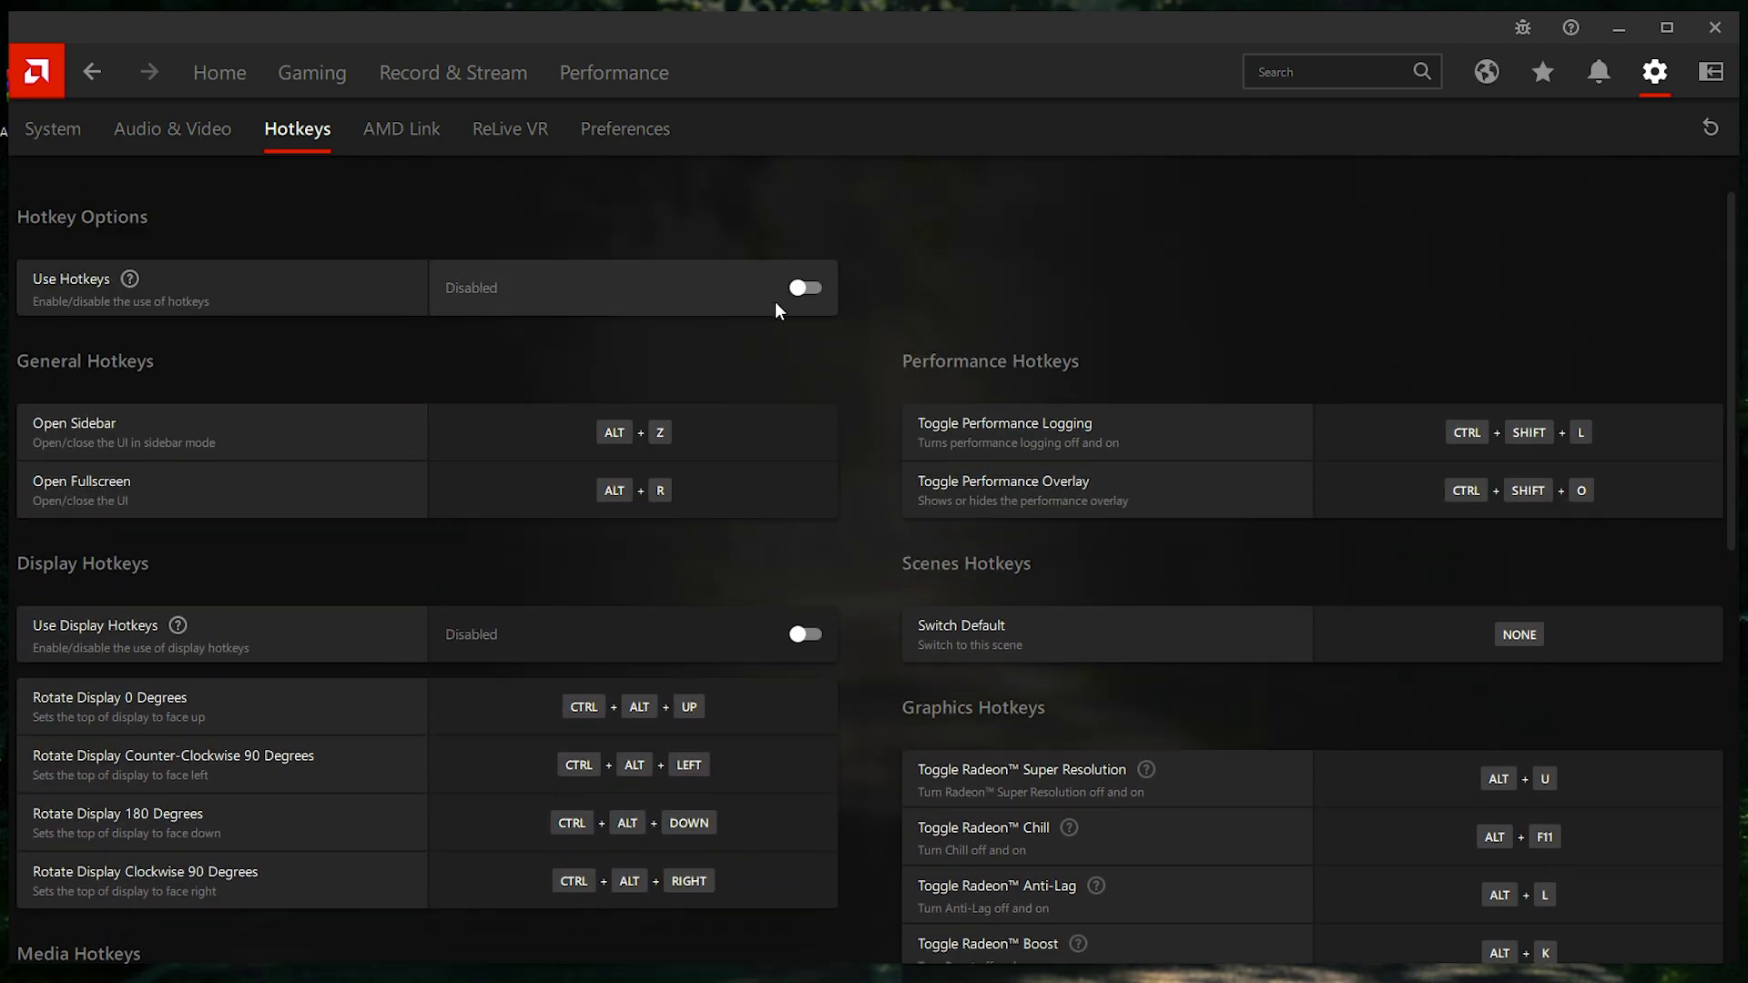
Disable In-Game Overlay and Web Browser in the general preferences.
left_click(401, 124)
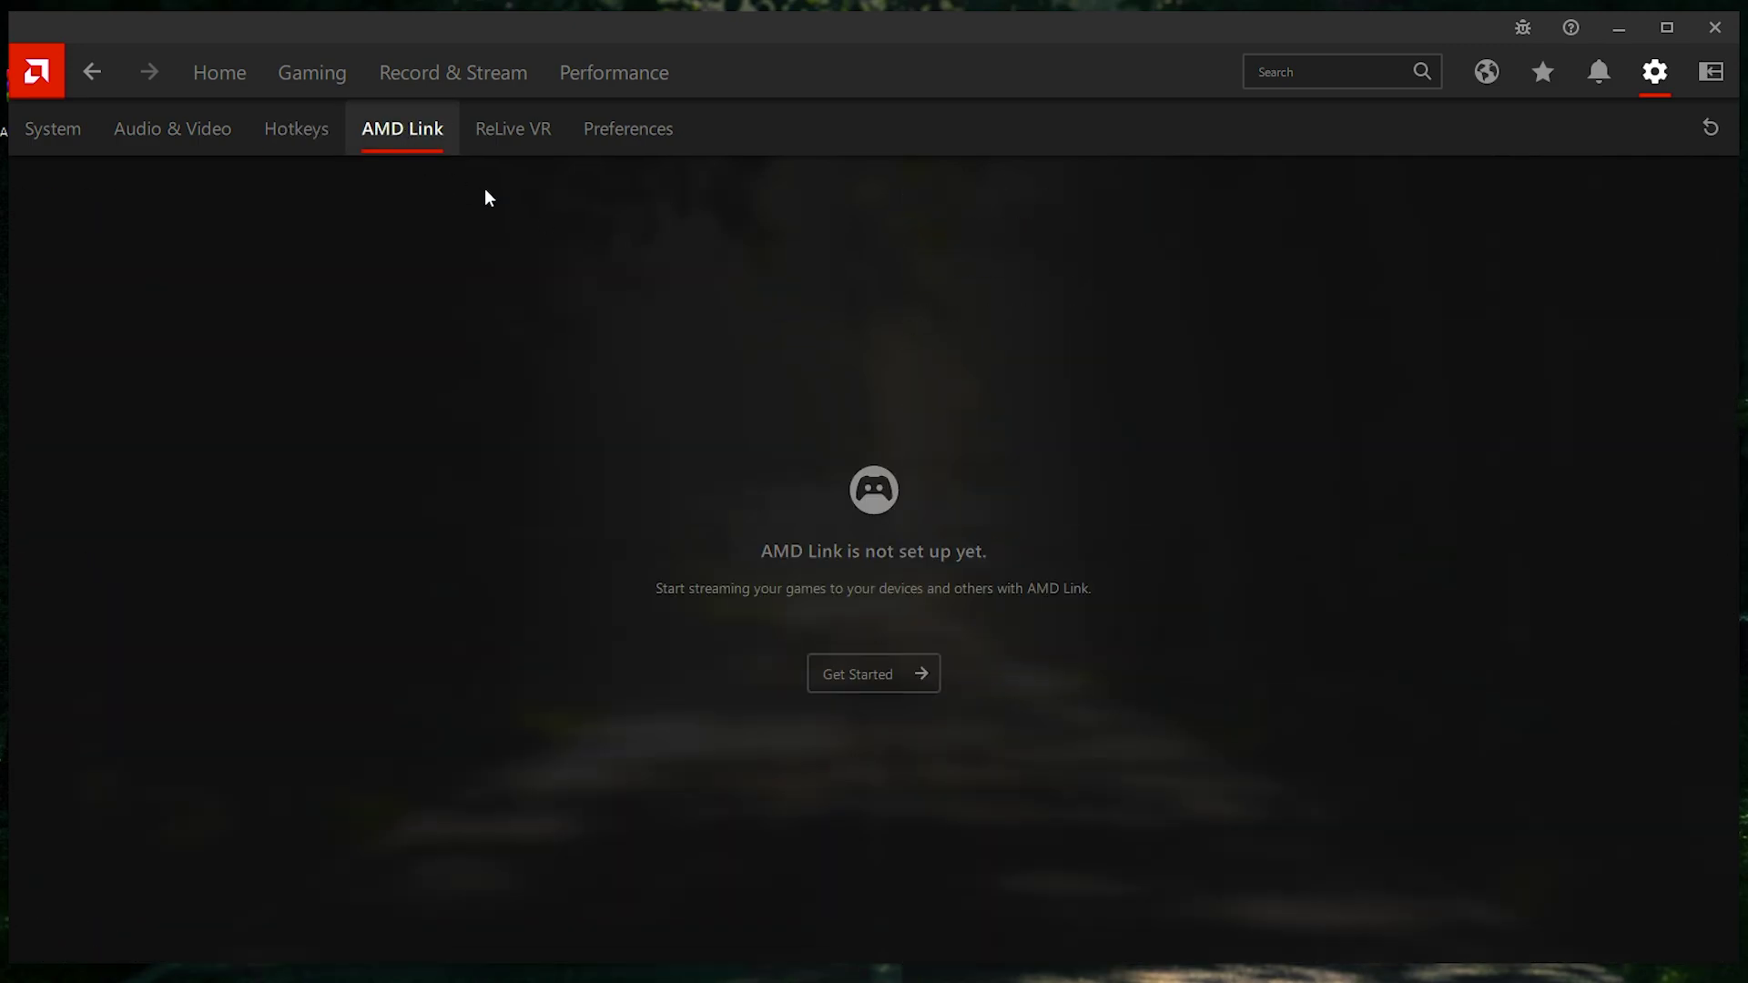
left_click(534, 141)
left_click(645, 136)
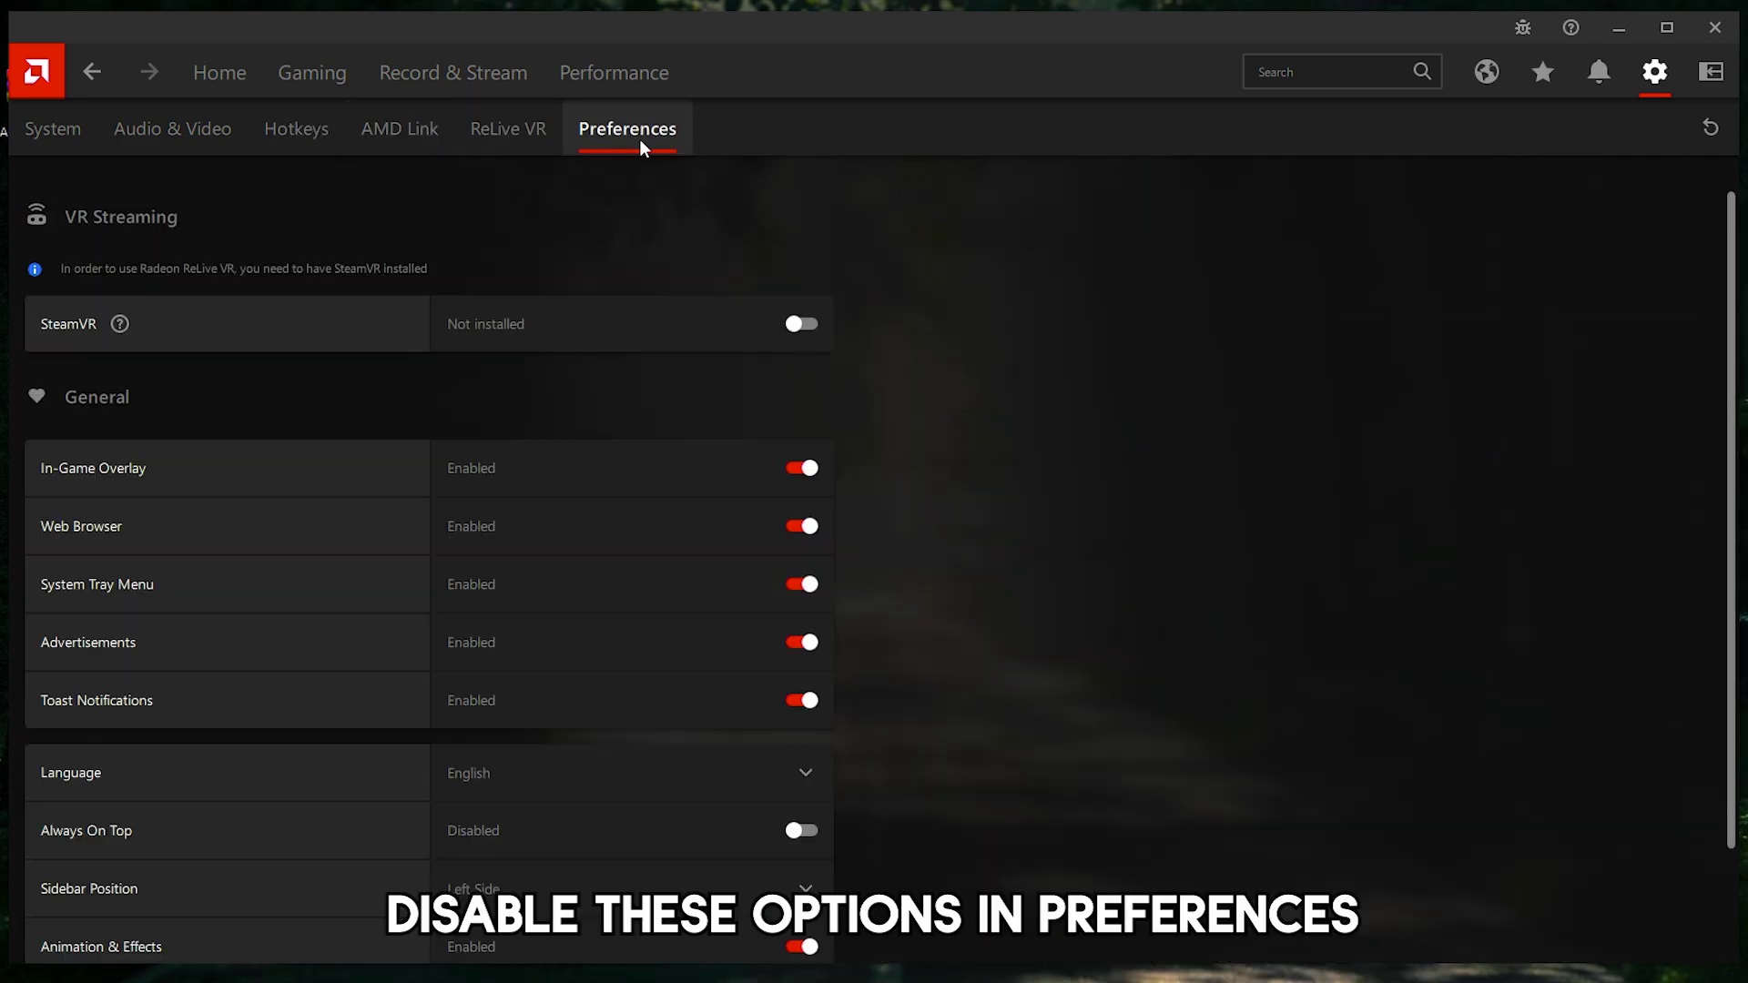
scroll(482, 419, "down", 1)
left_click(799, 372)
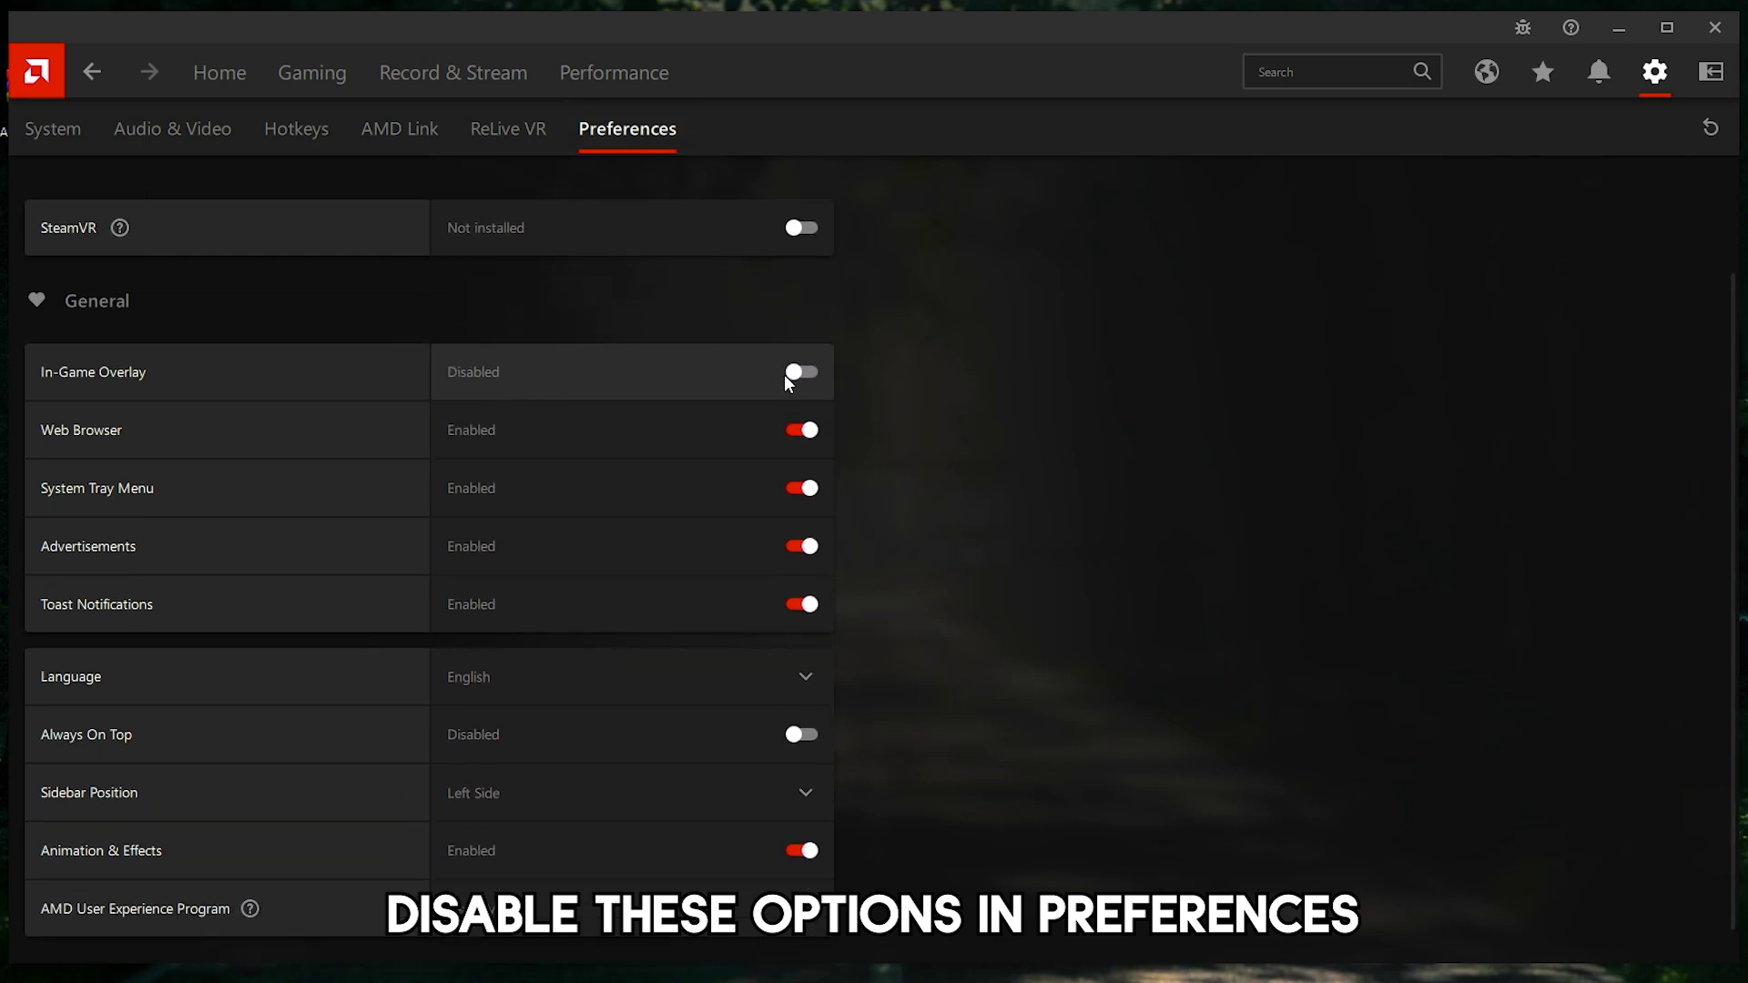
left_click(800, 431)
Disable Advertisements, Toast Notifications and Animation & Effects in the preferences, and close the AMD software.
scroll(717, 488, "down", 1)
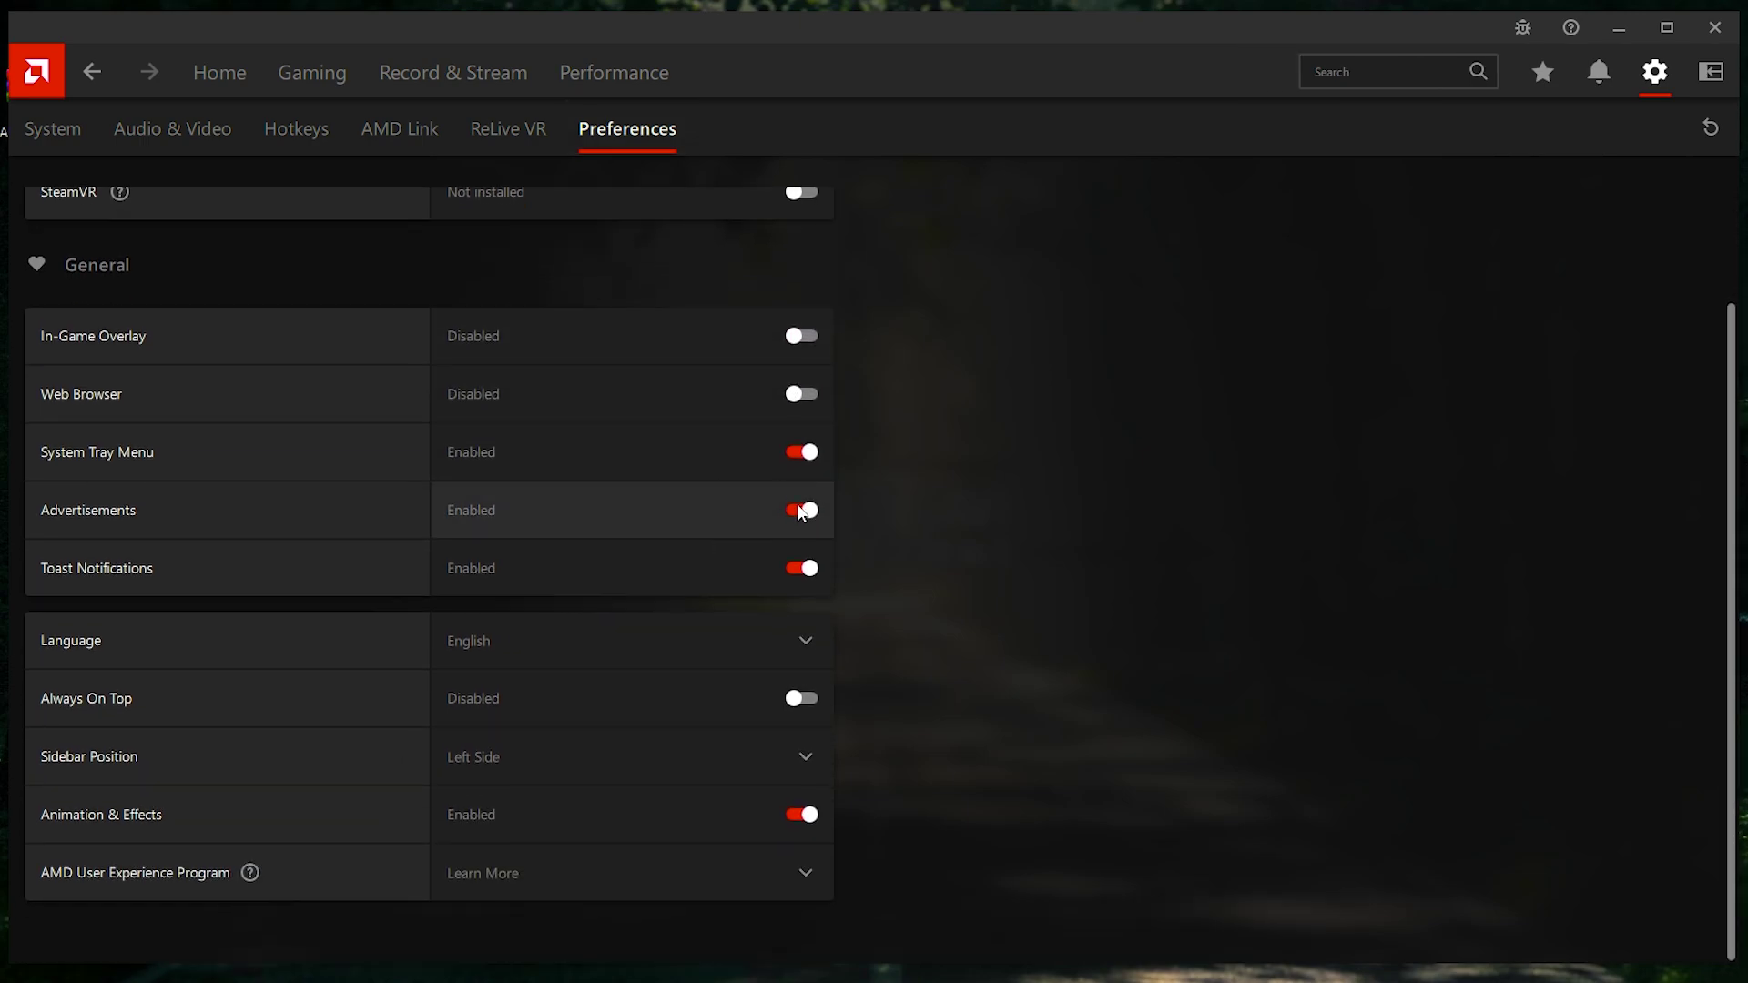
left_click(799, 510)
left_click(798, 569)
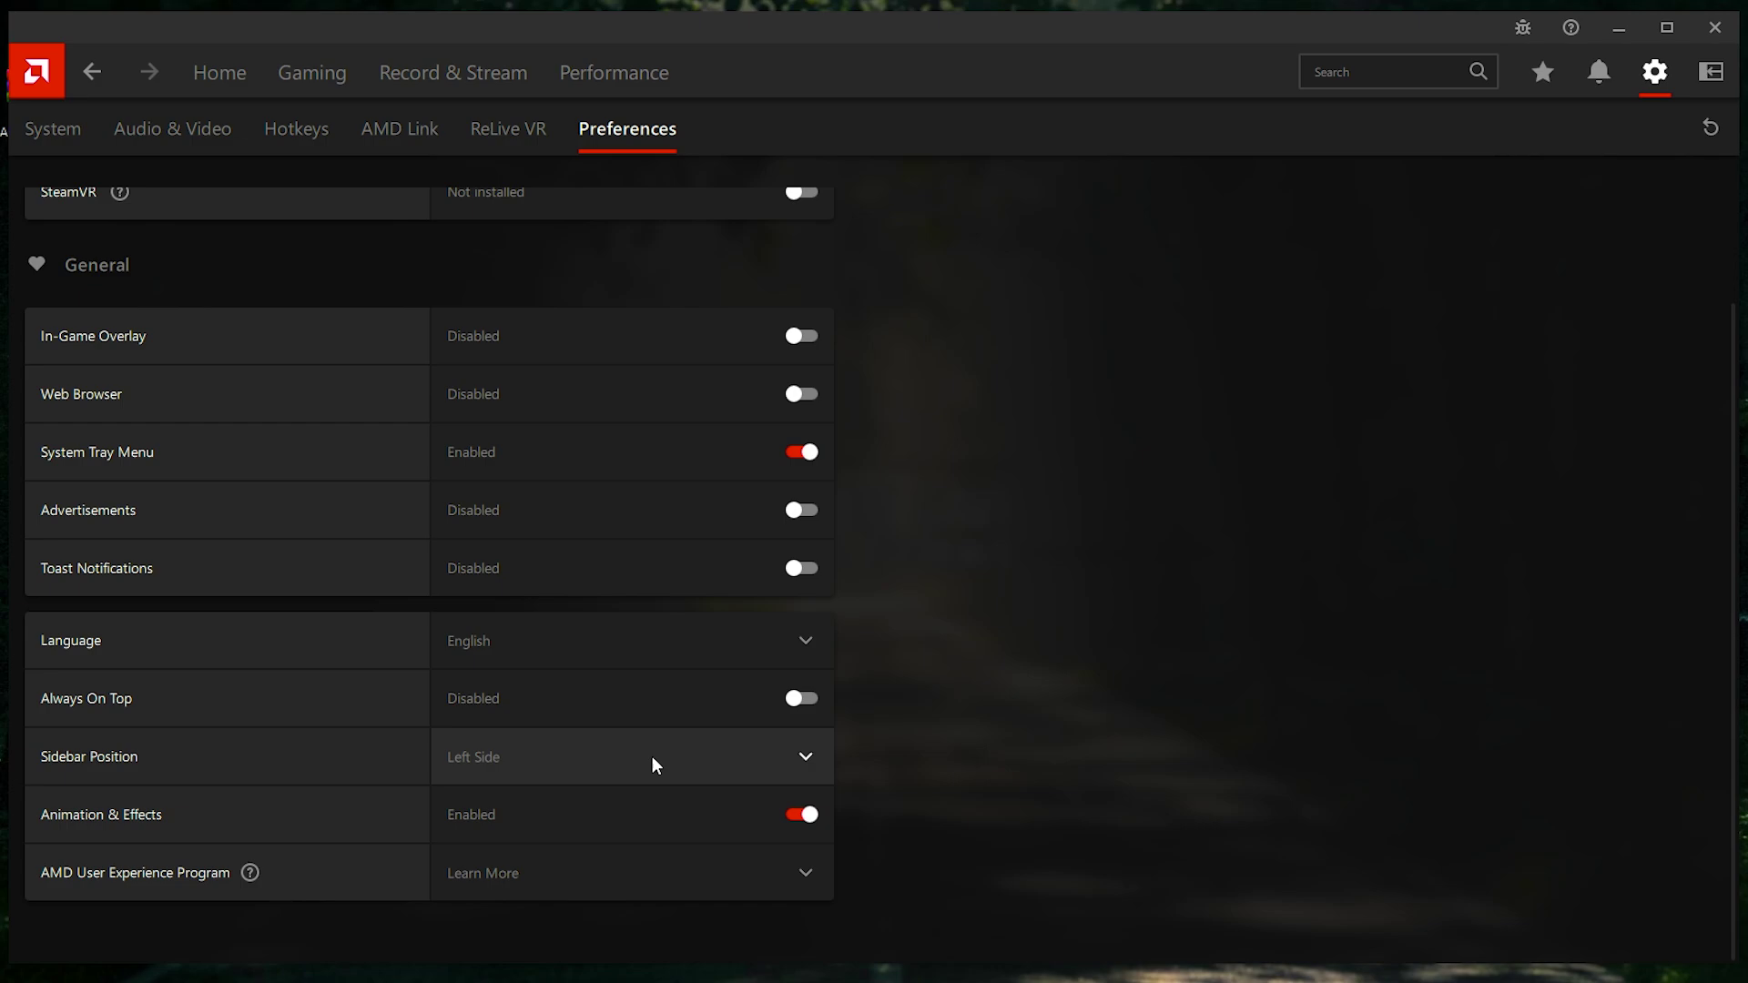
left_click(802, 822)
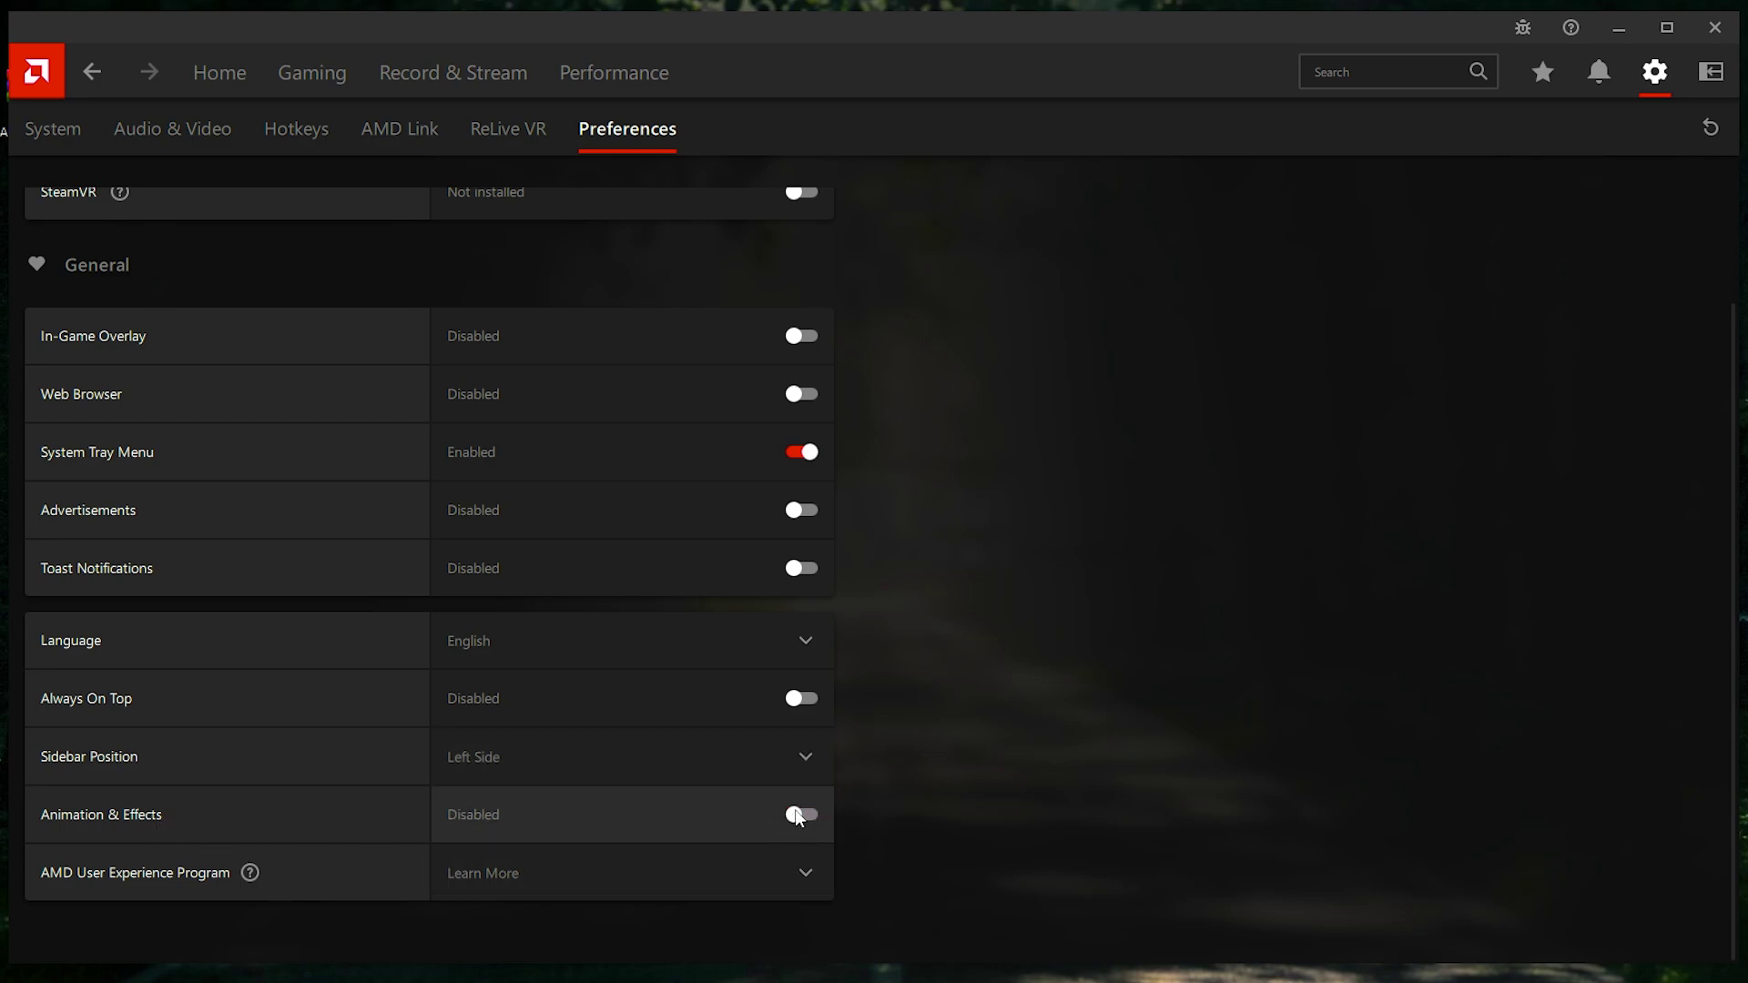
left_click(232, 72)
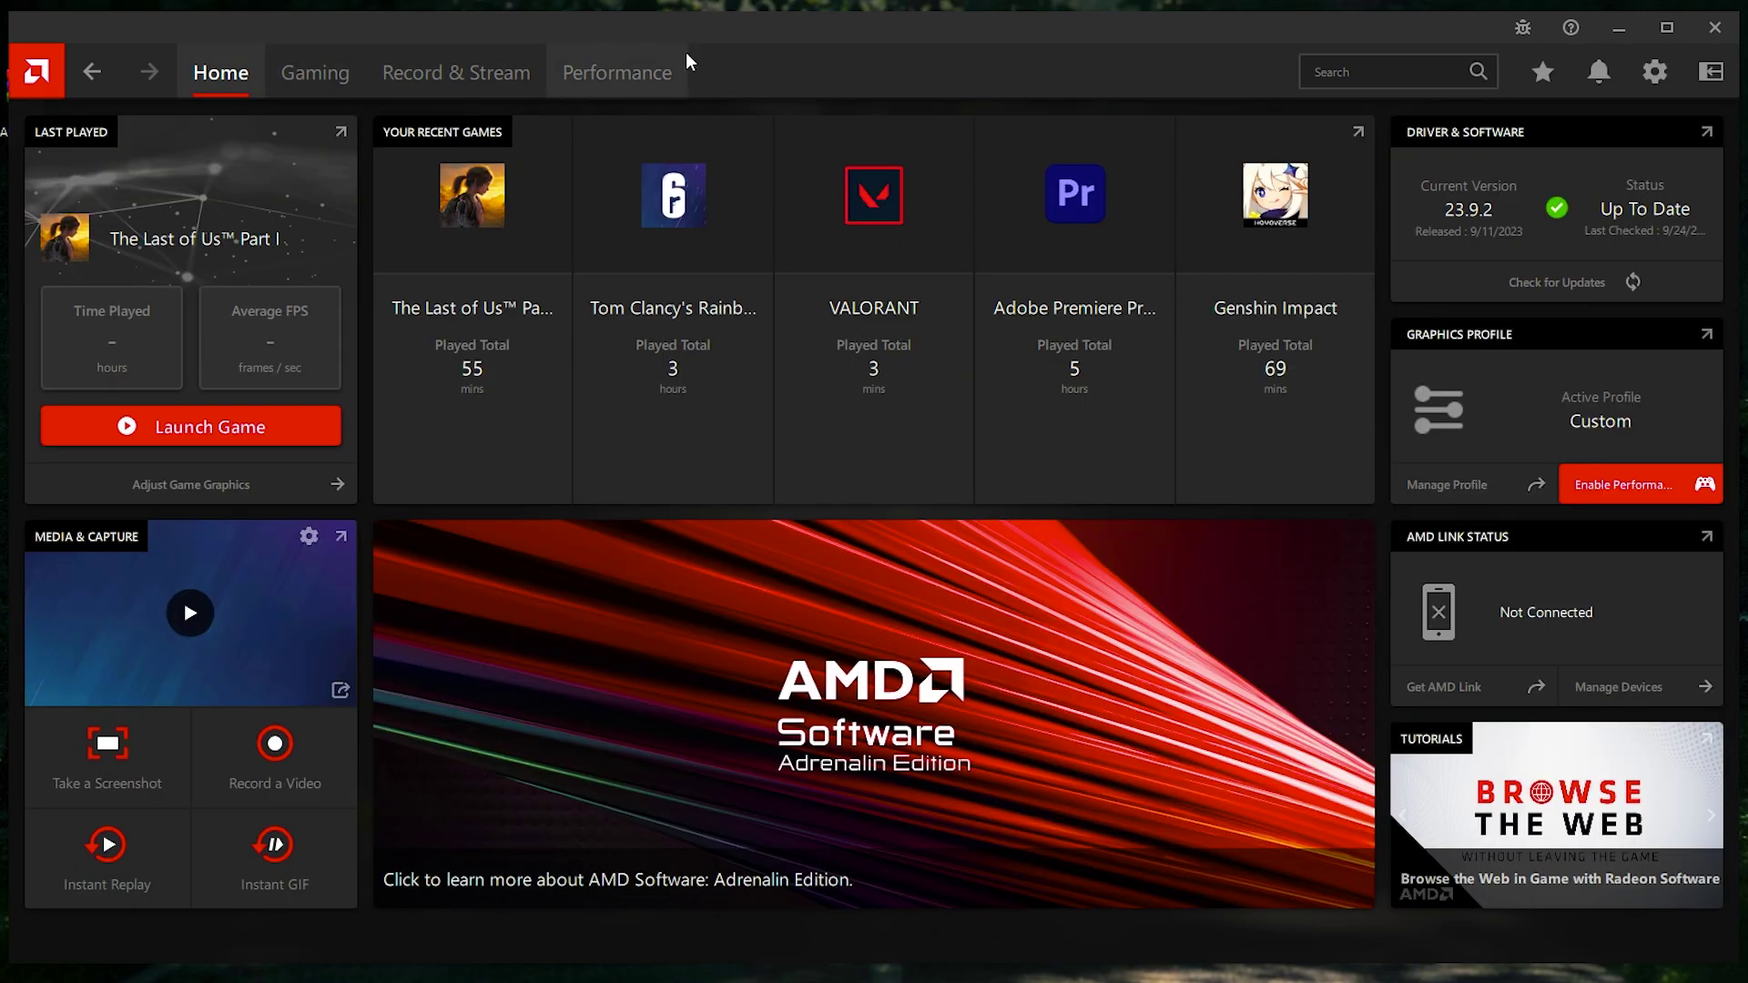
left_click(1715, 27)
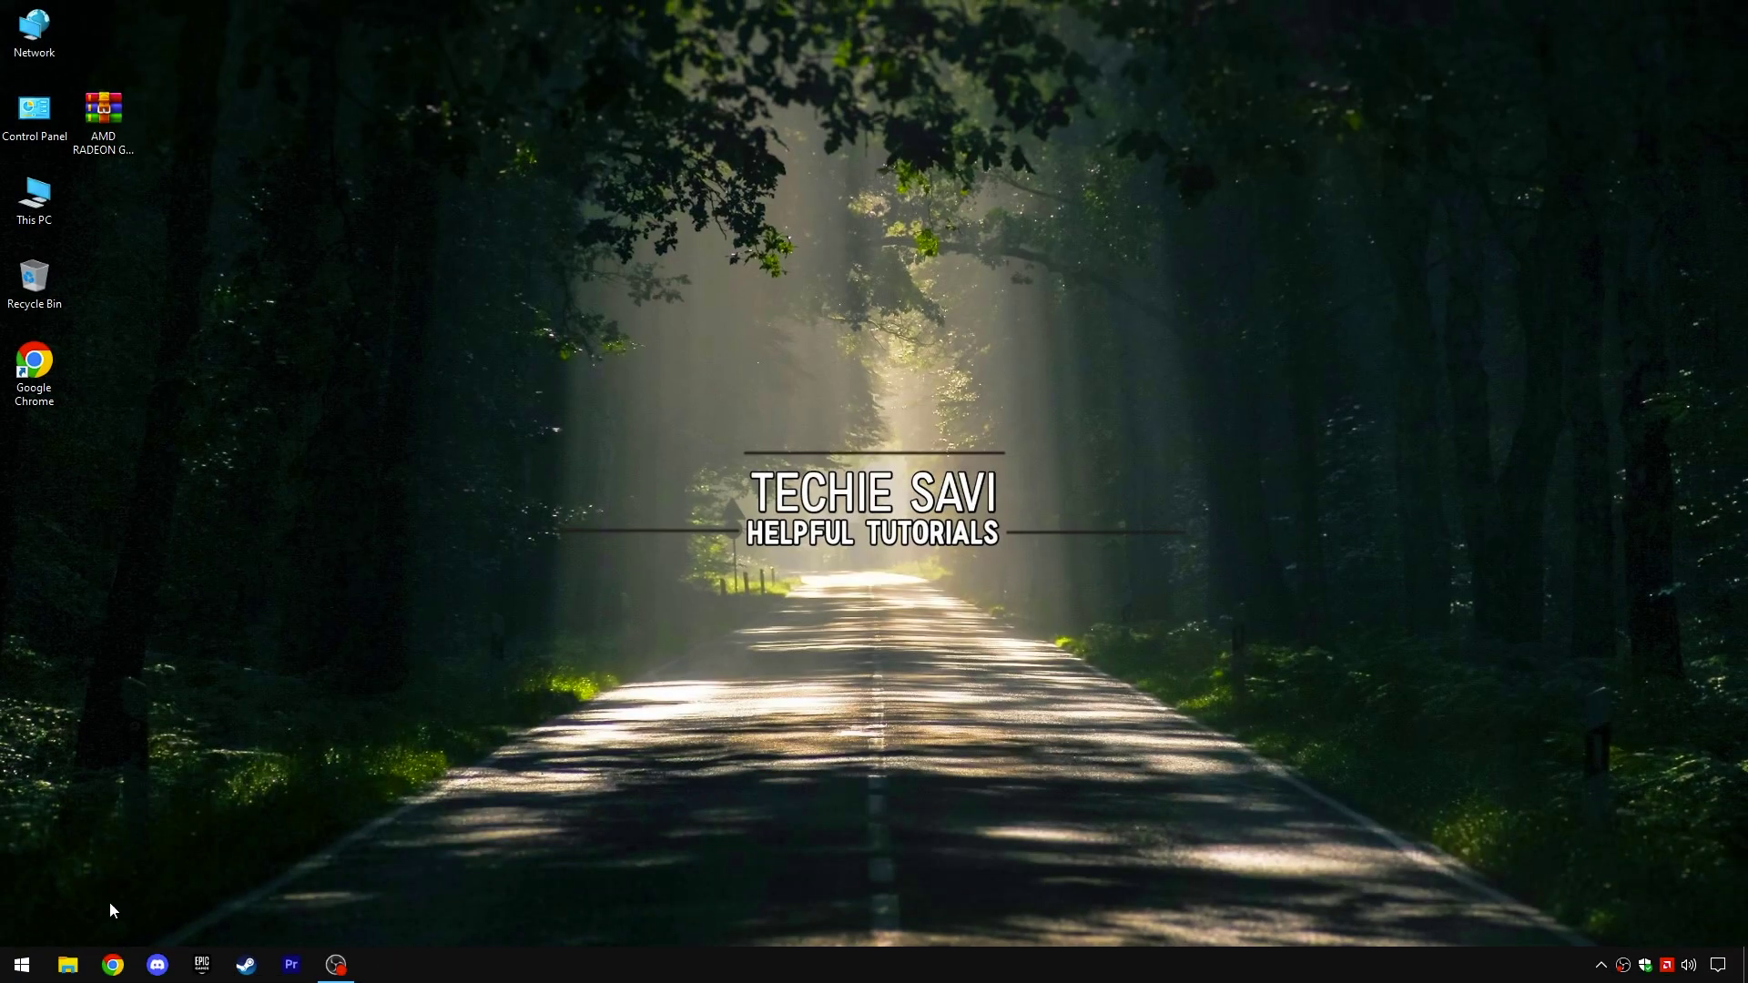
Switch to Windows Settings and toggle Variable refresh rate in the display's graphics settings.
right_click(22, 964)
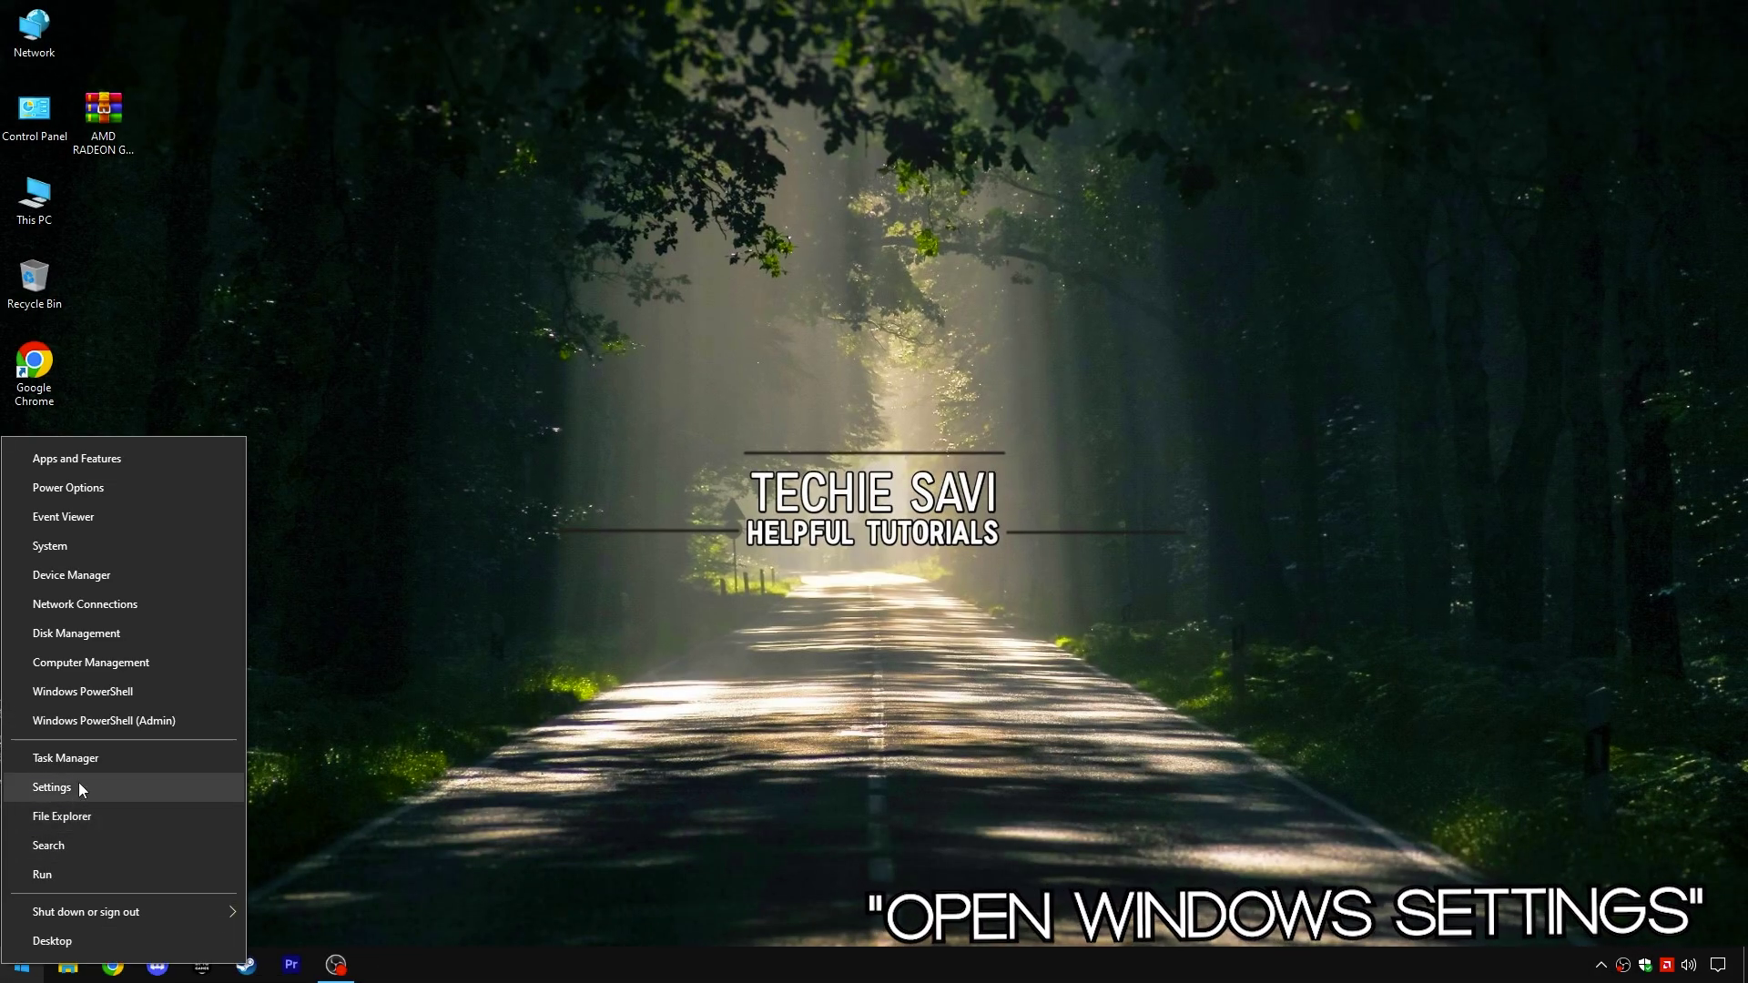
left_click(51, 786)
left_click(347, 389)
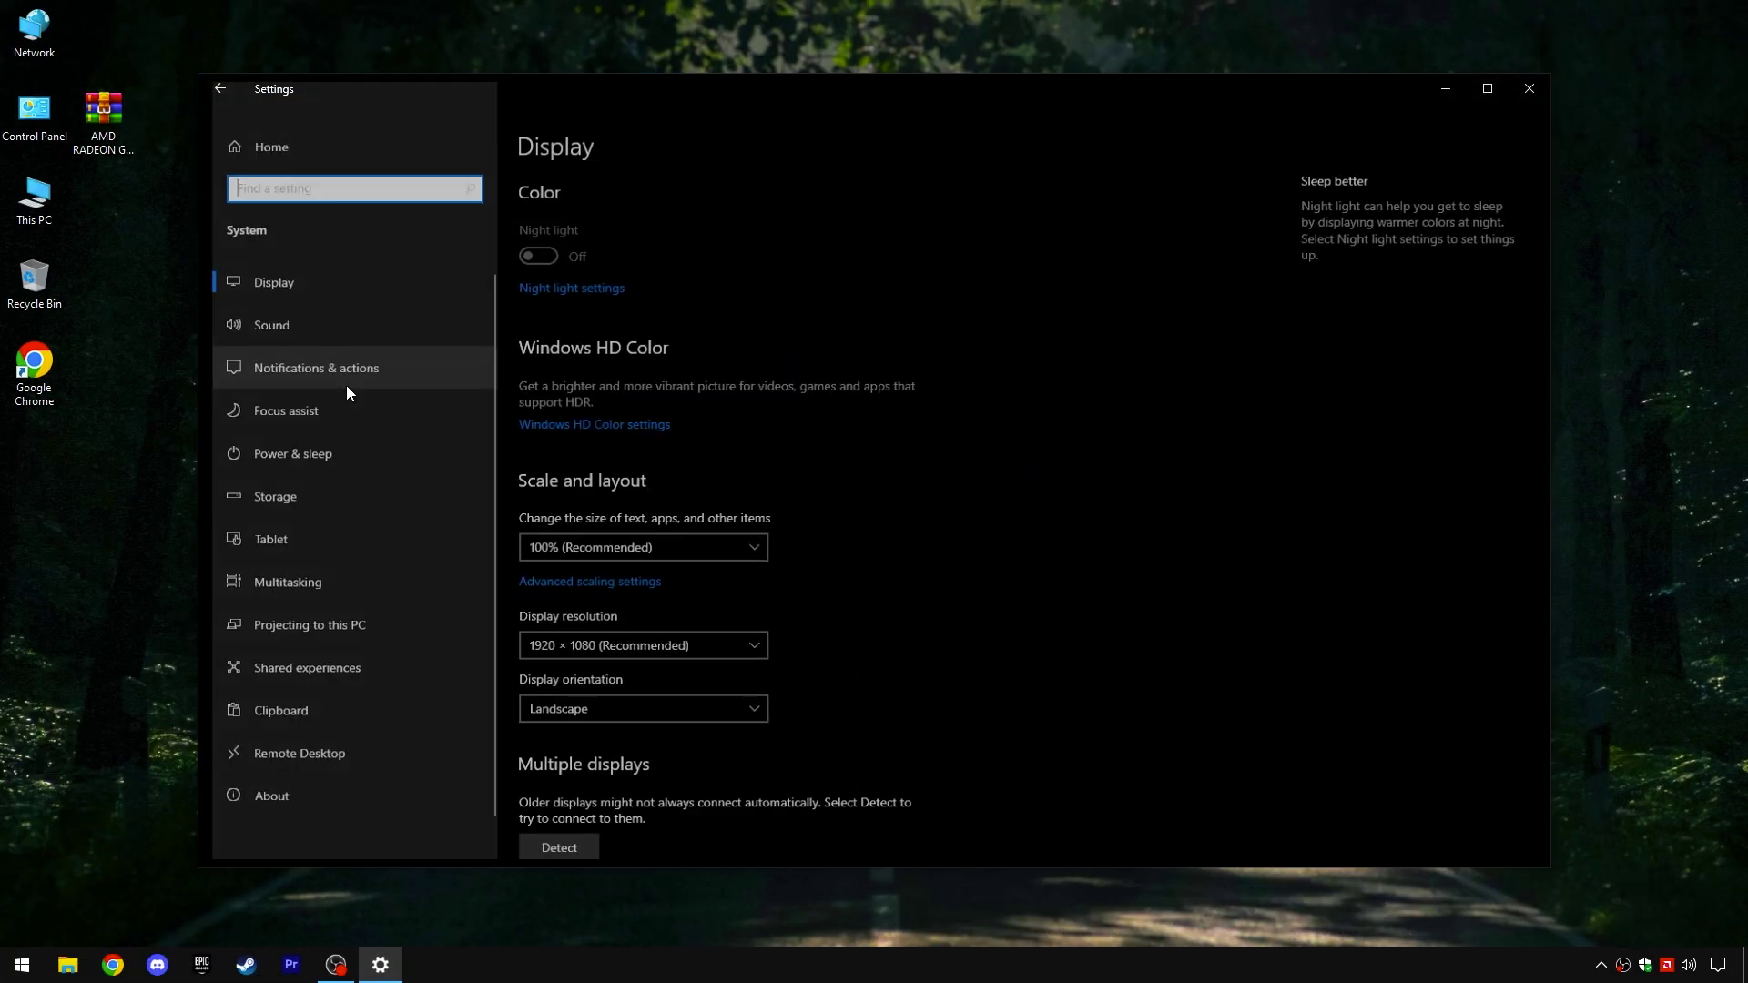
scroll(584, 751, "down", 3)
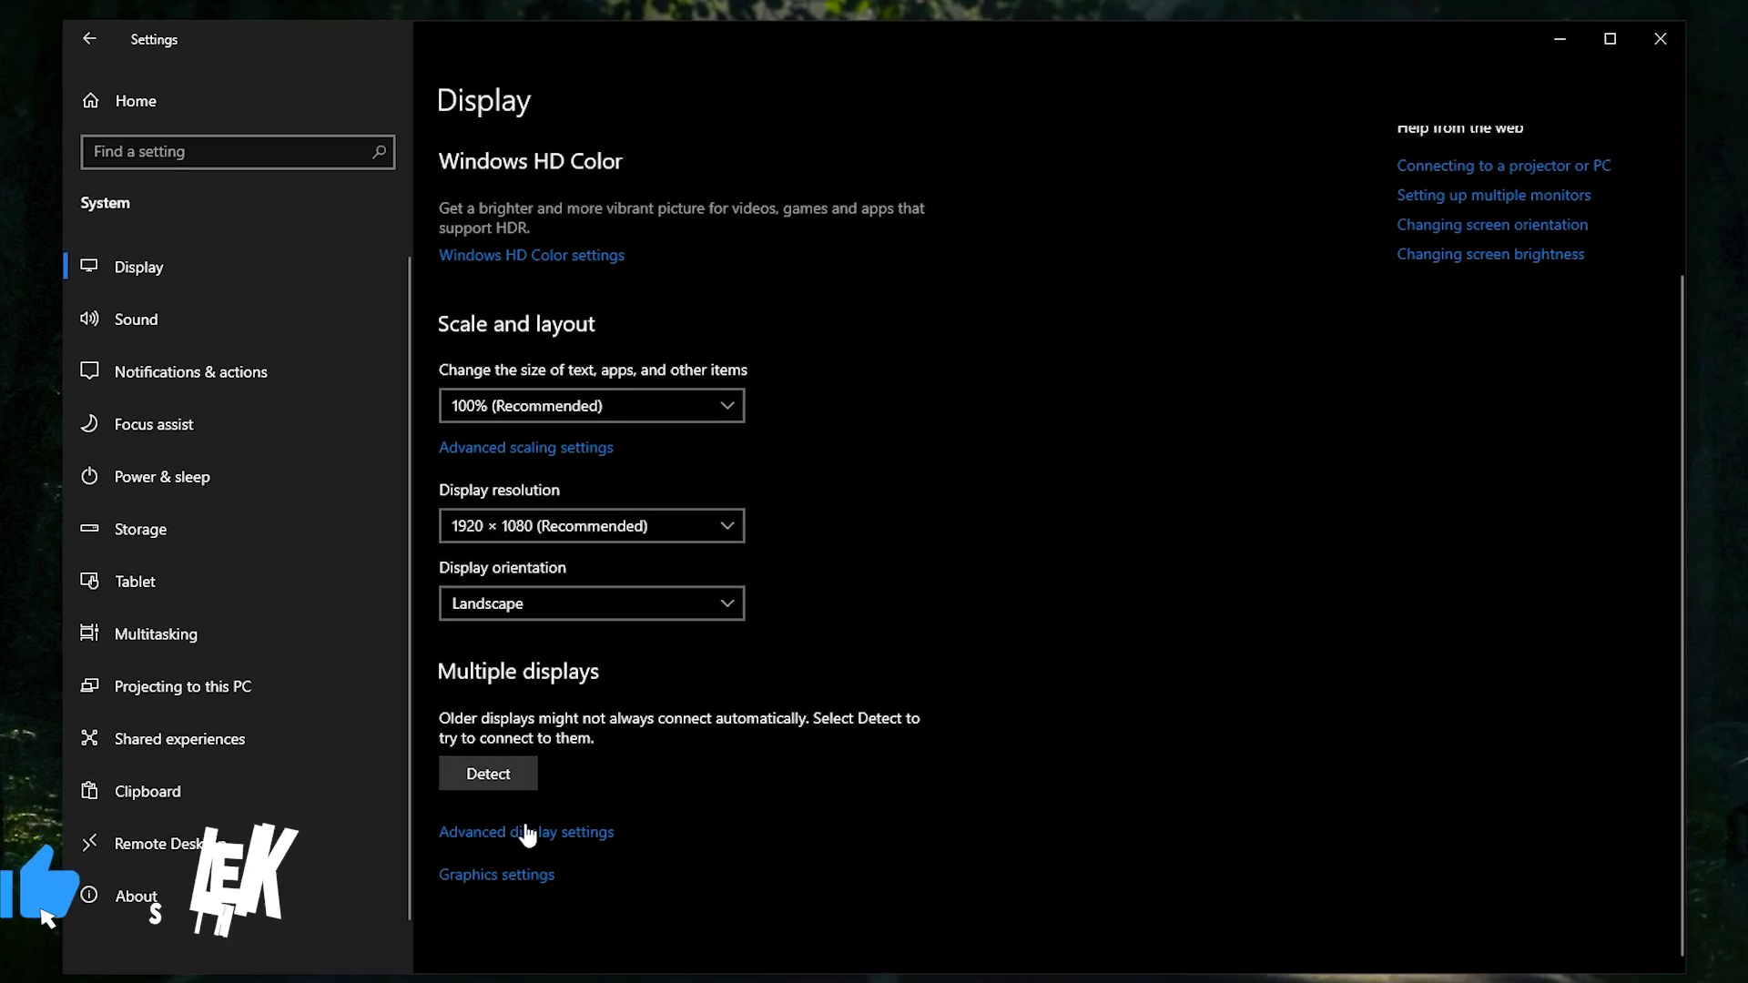
left_click(512, 876)
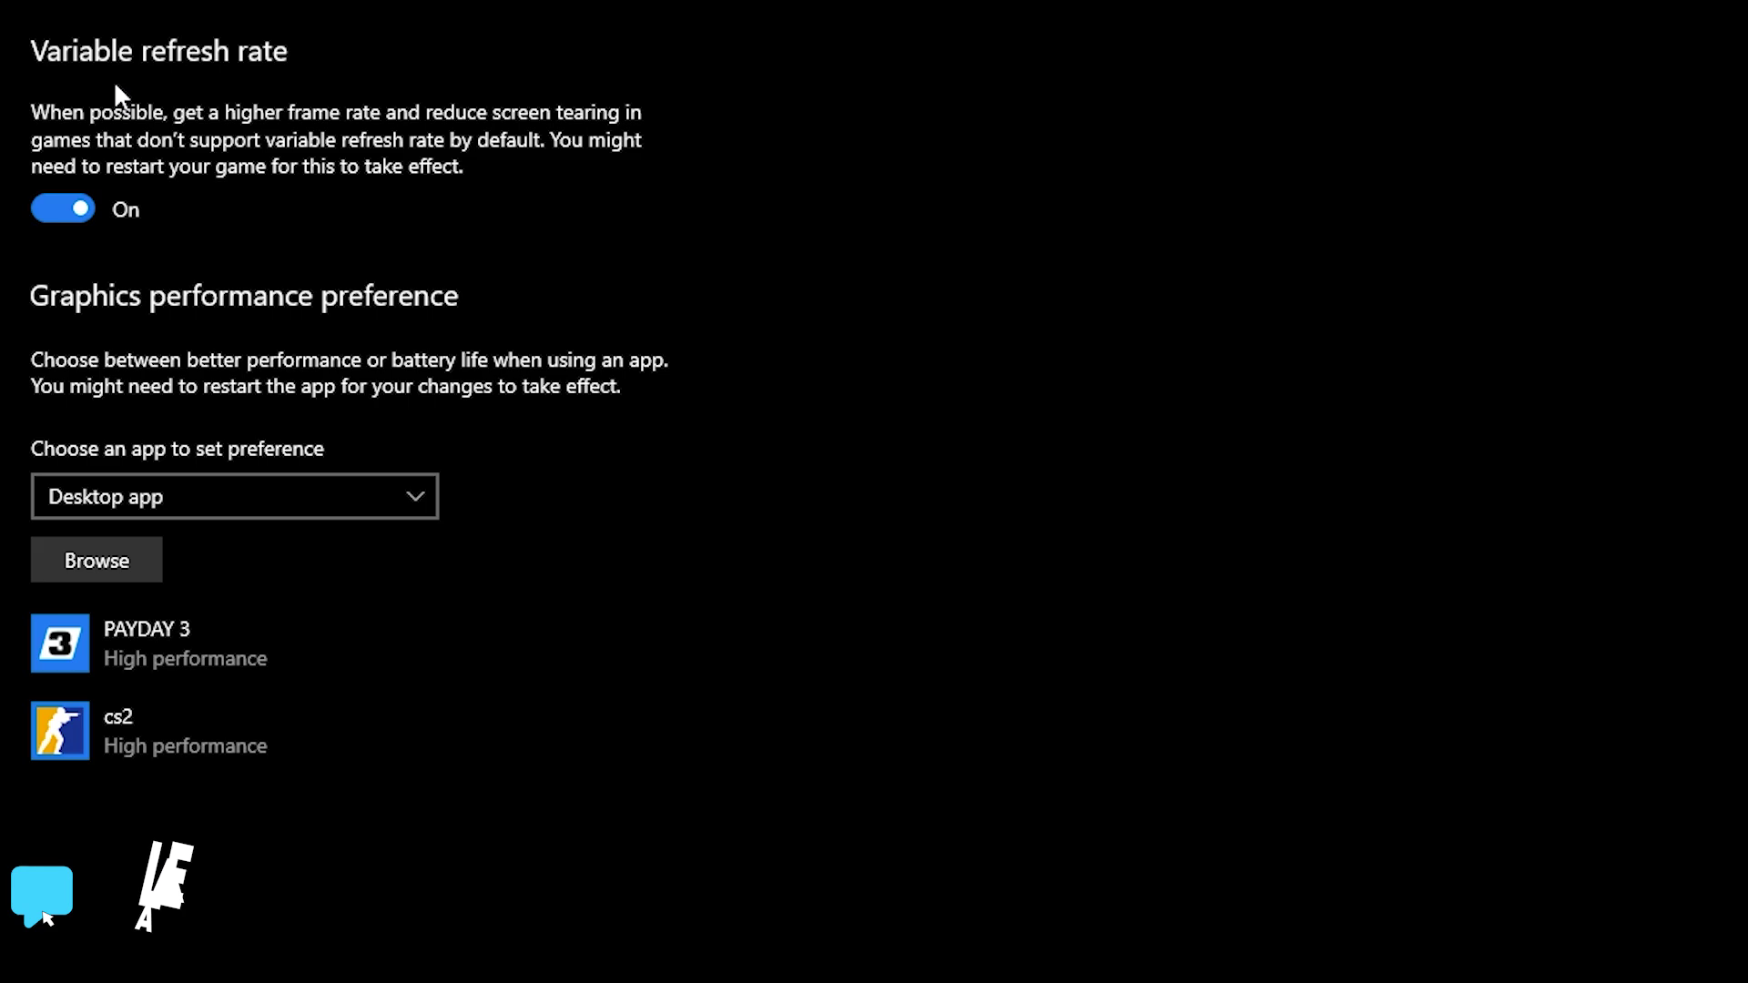
left_click(84, 202)
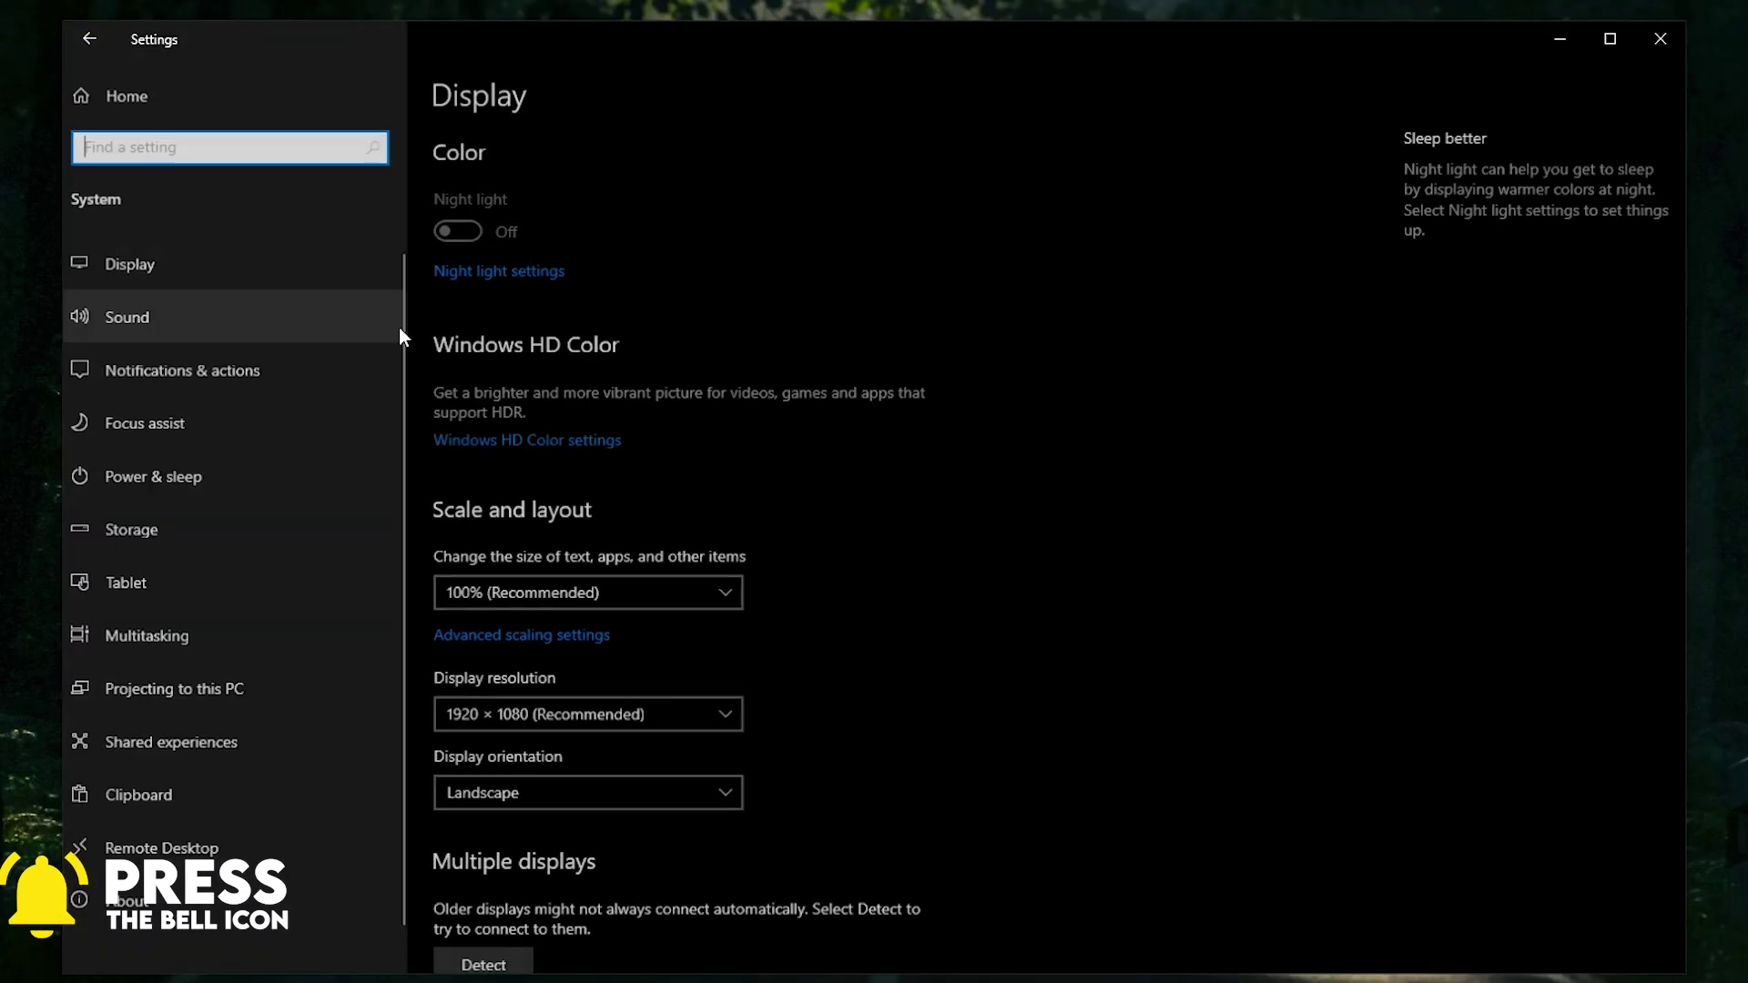
Set the monitor's screen refresh rate to 144 Hertz in the adapter properties for Display 1.
scroll(577, 628, "down", 2)
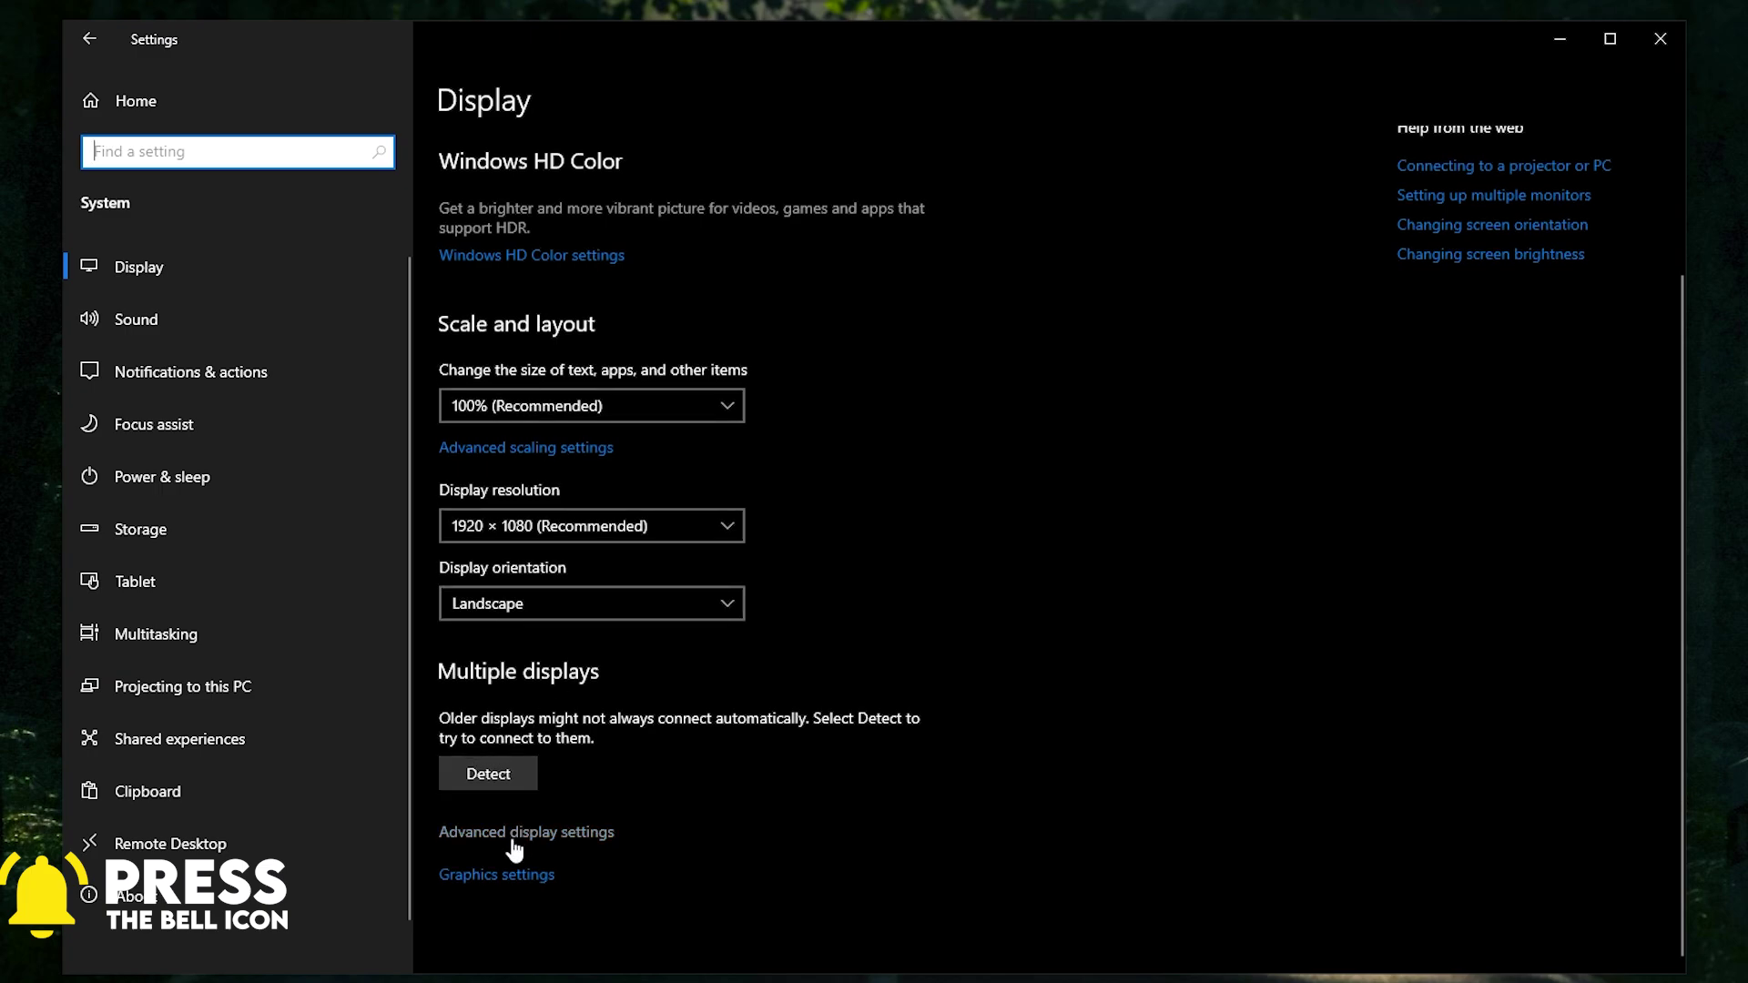
left_click(547, 836)
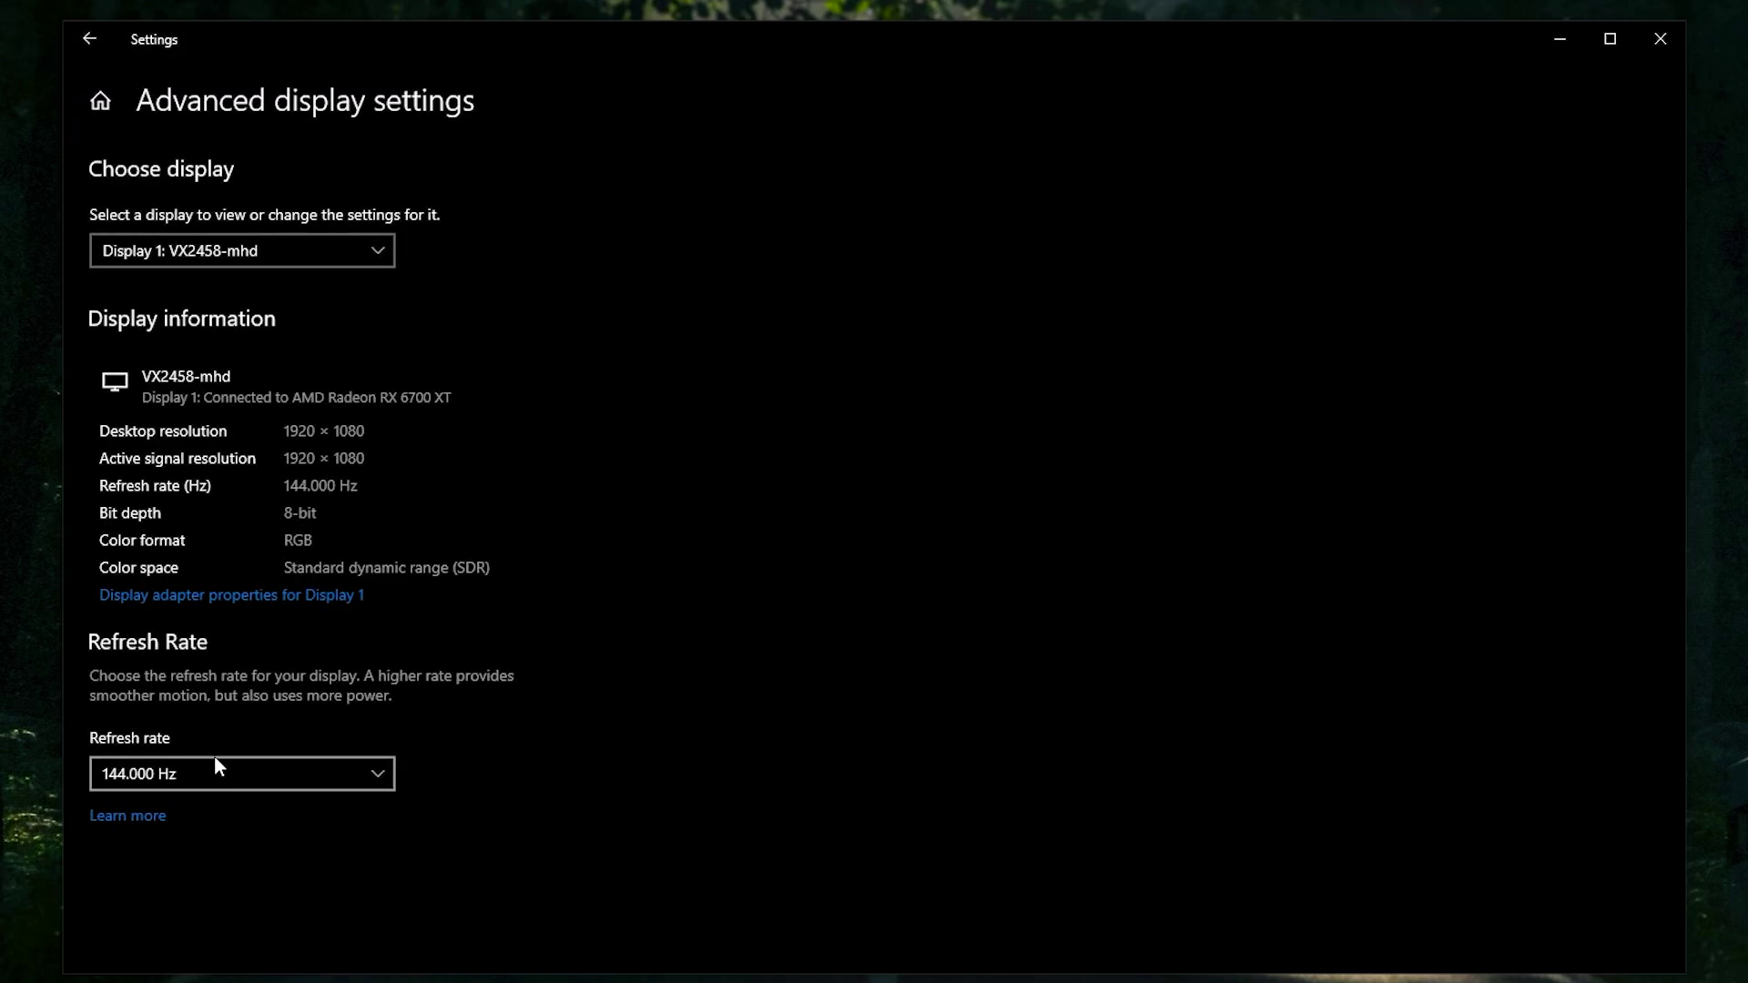
left_click(224, 596)
left_click_drag(140, 17, 428, 158)
left_click(281, 185)
left_click(398, 361)
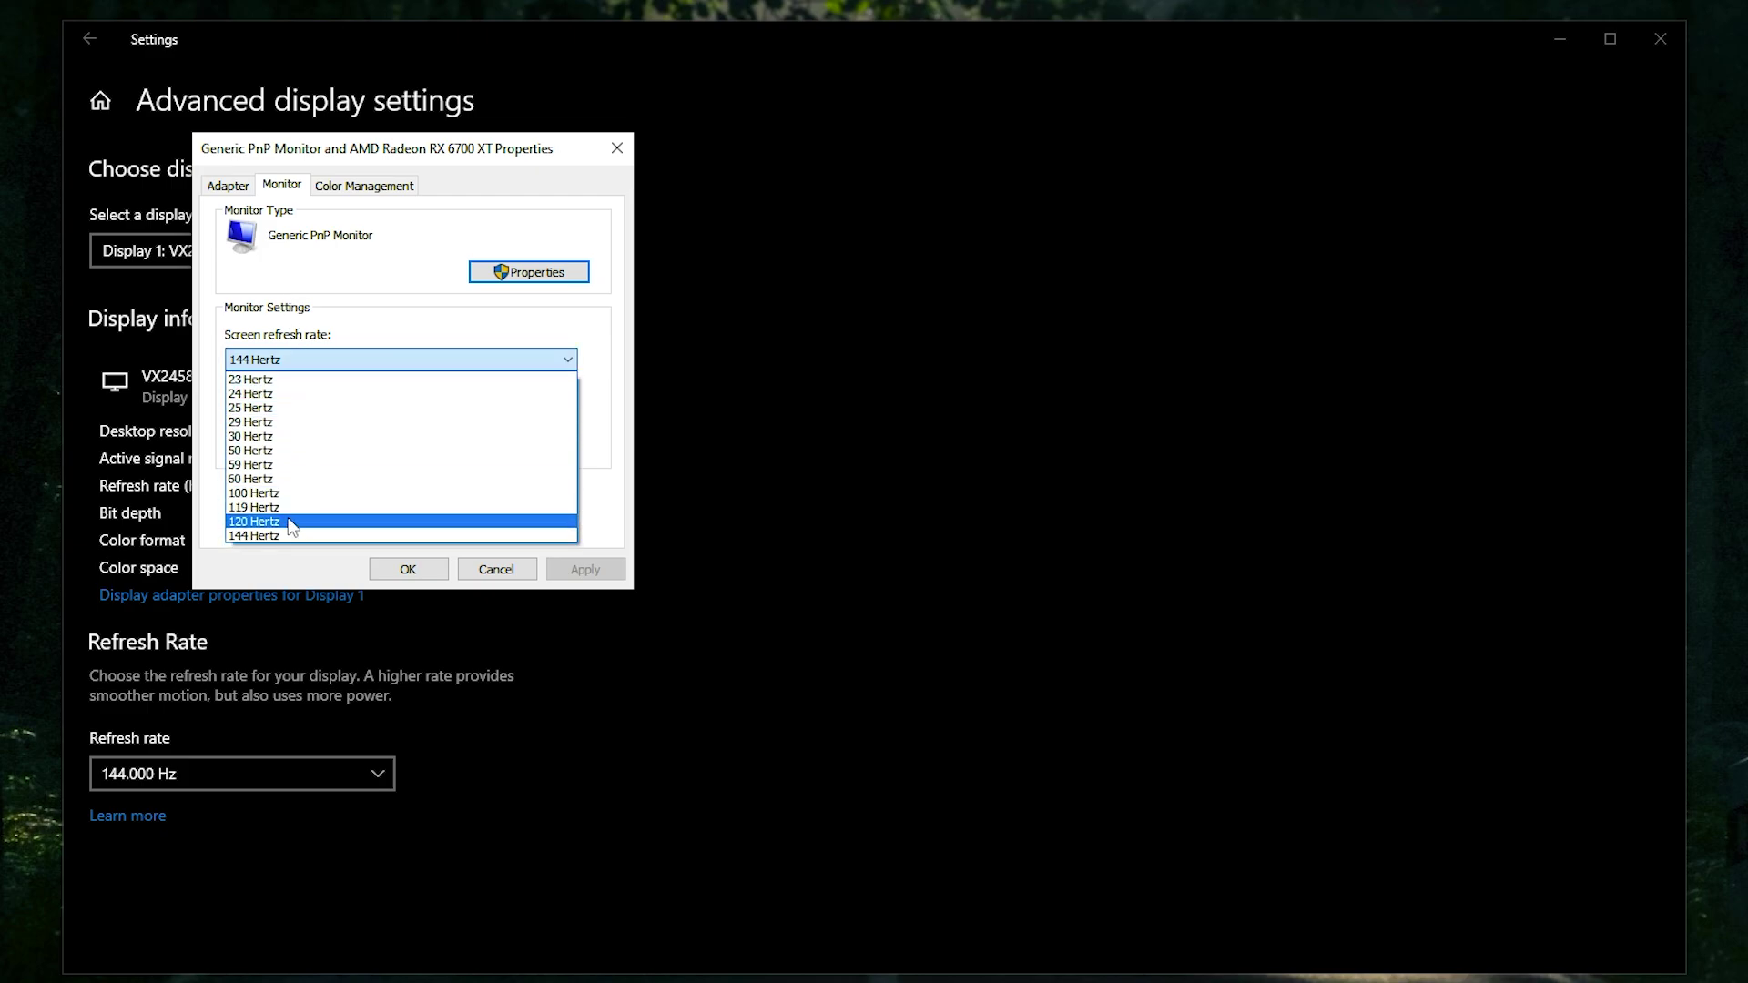
left_click(287, 521)
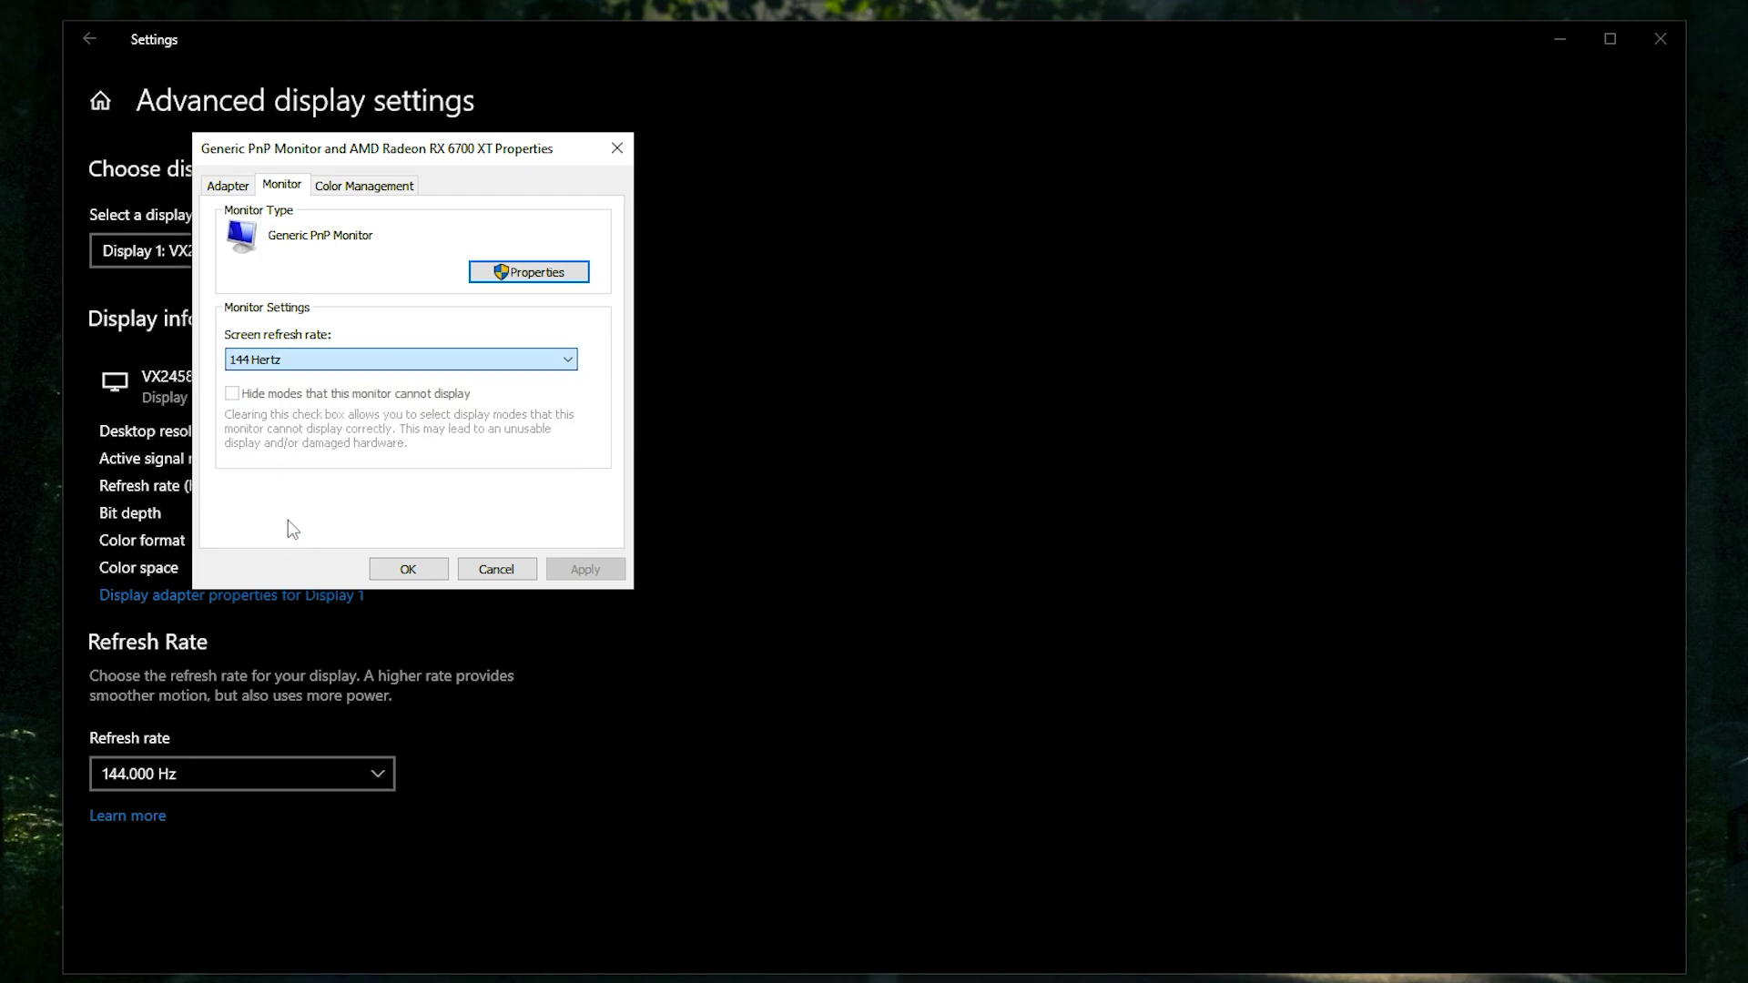
left_click(405, 570)
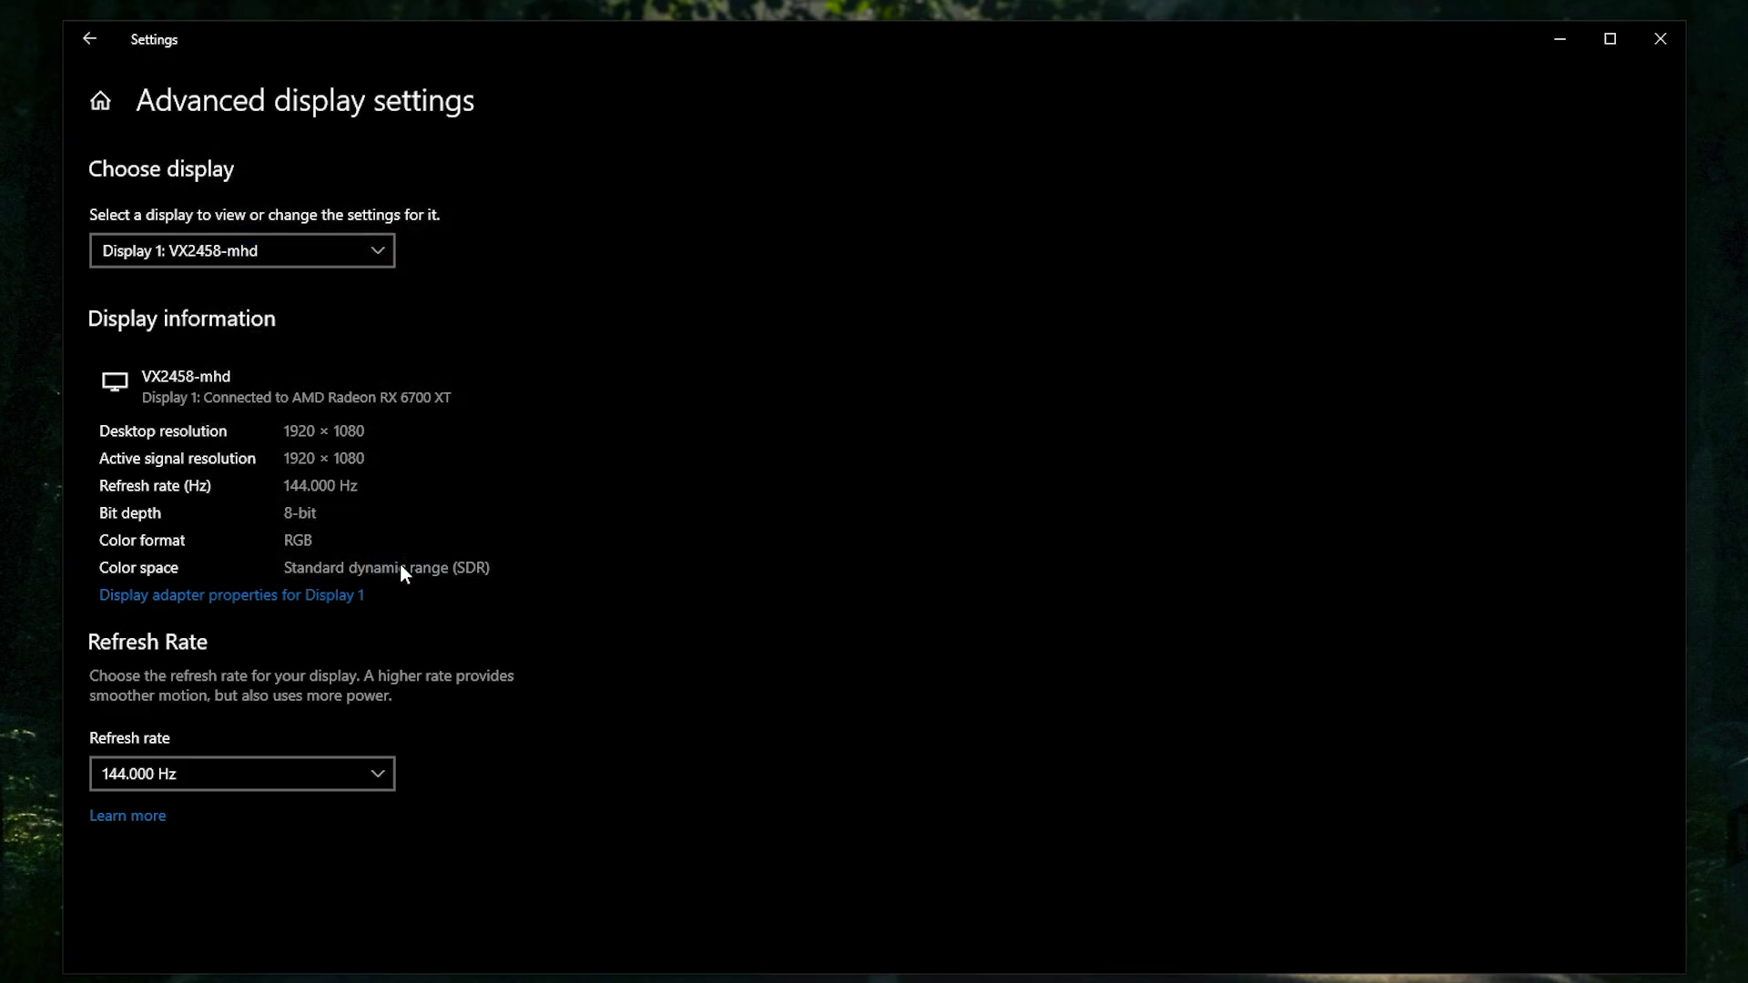
Turn on Game Mode in the Windows Gaming settings and close Windows Settings.
left_click(120, 107)
left_click(1116, 505)
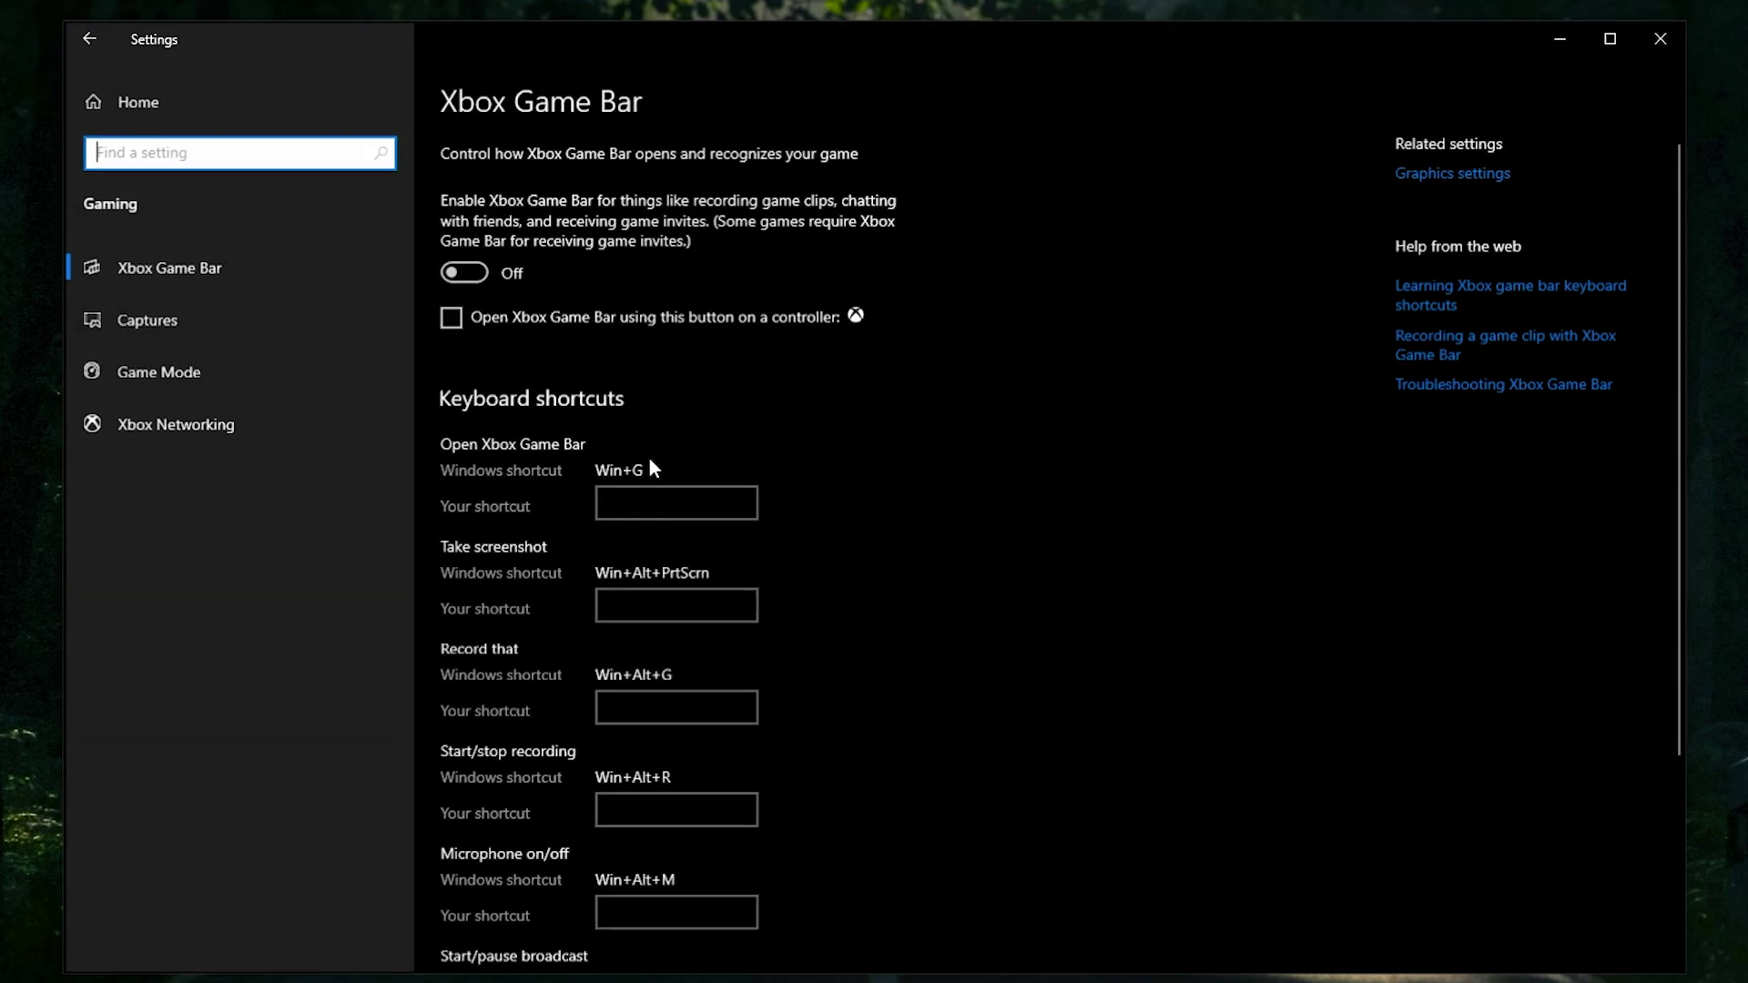
left_click(223, 375)
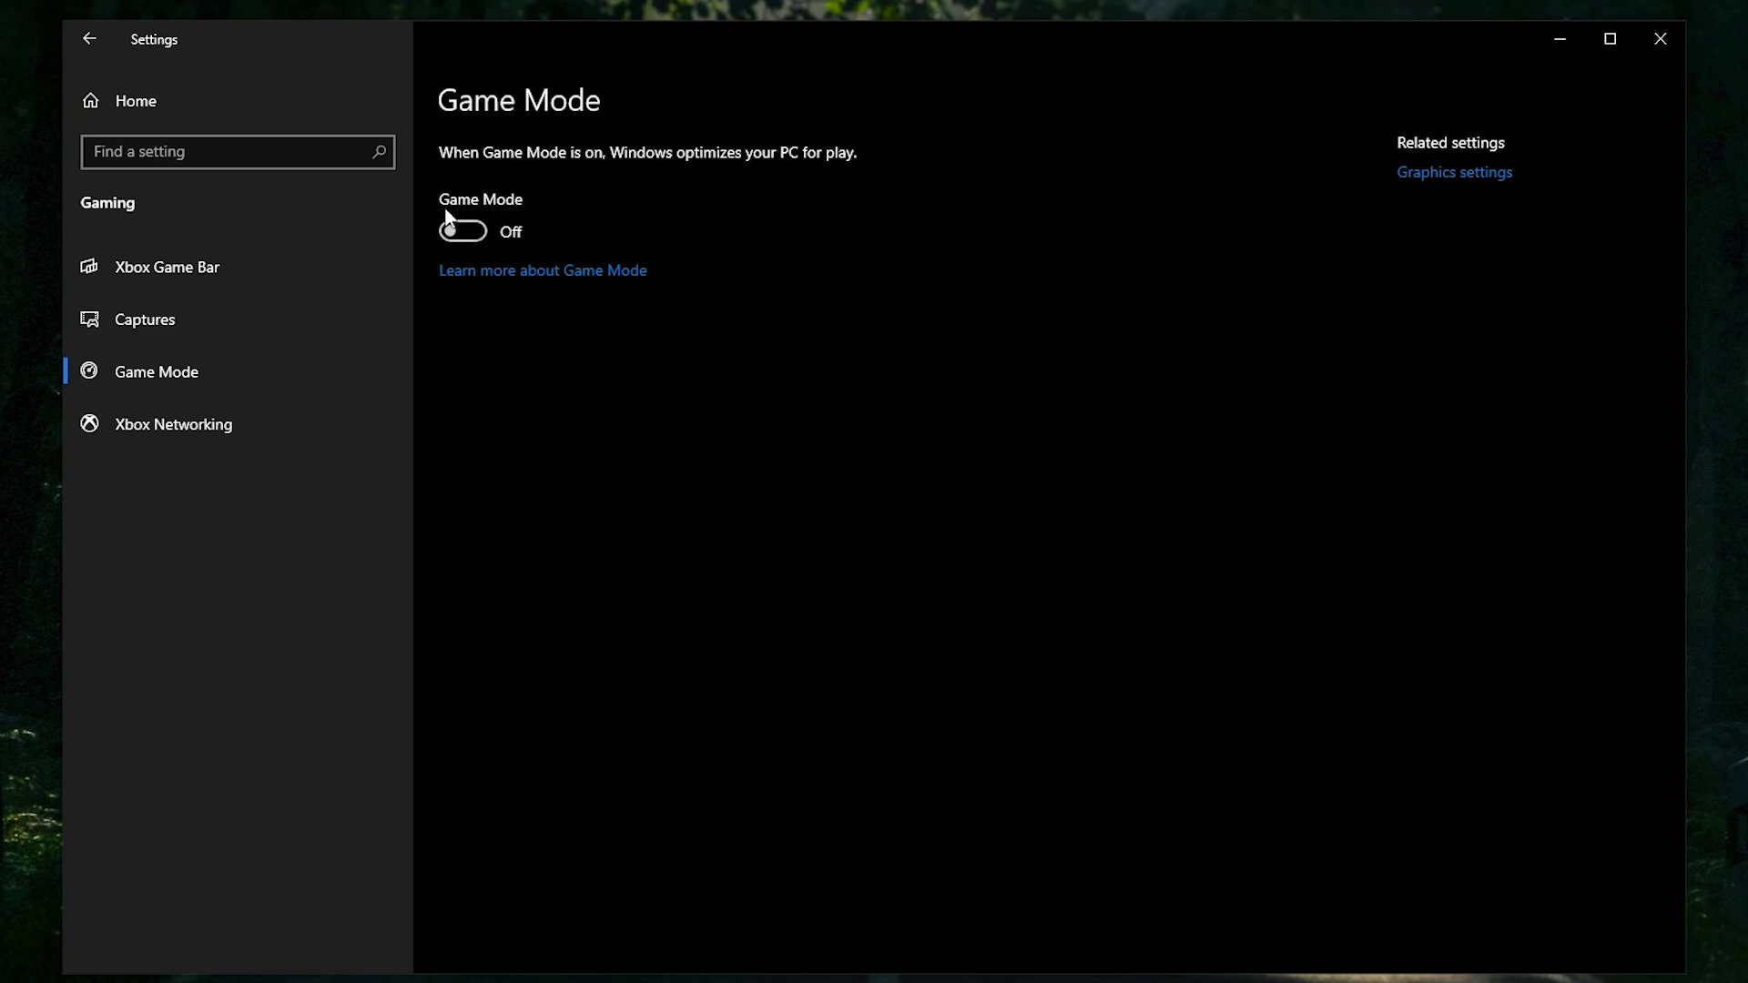
left_click(467, 233)
left_click(135, 95)
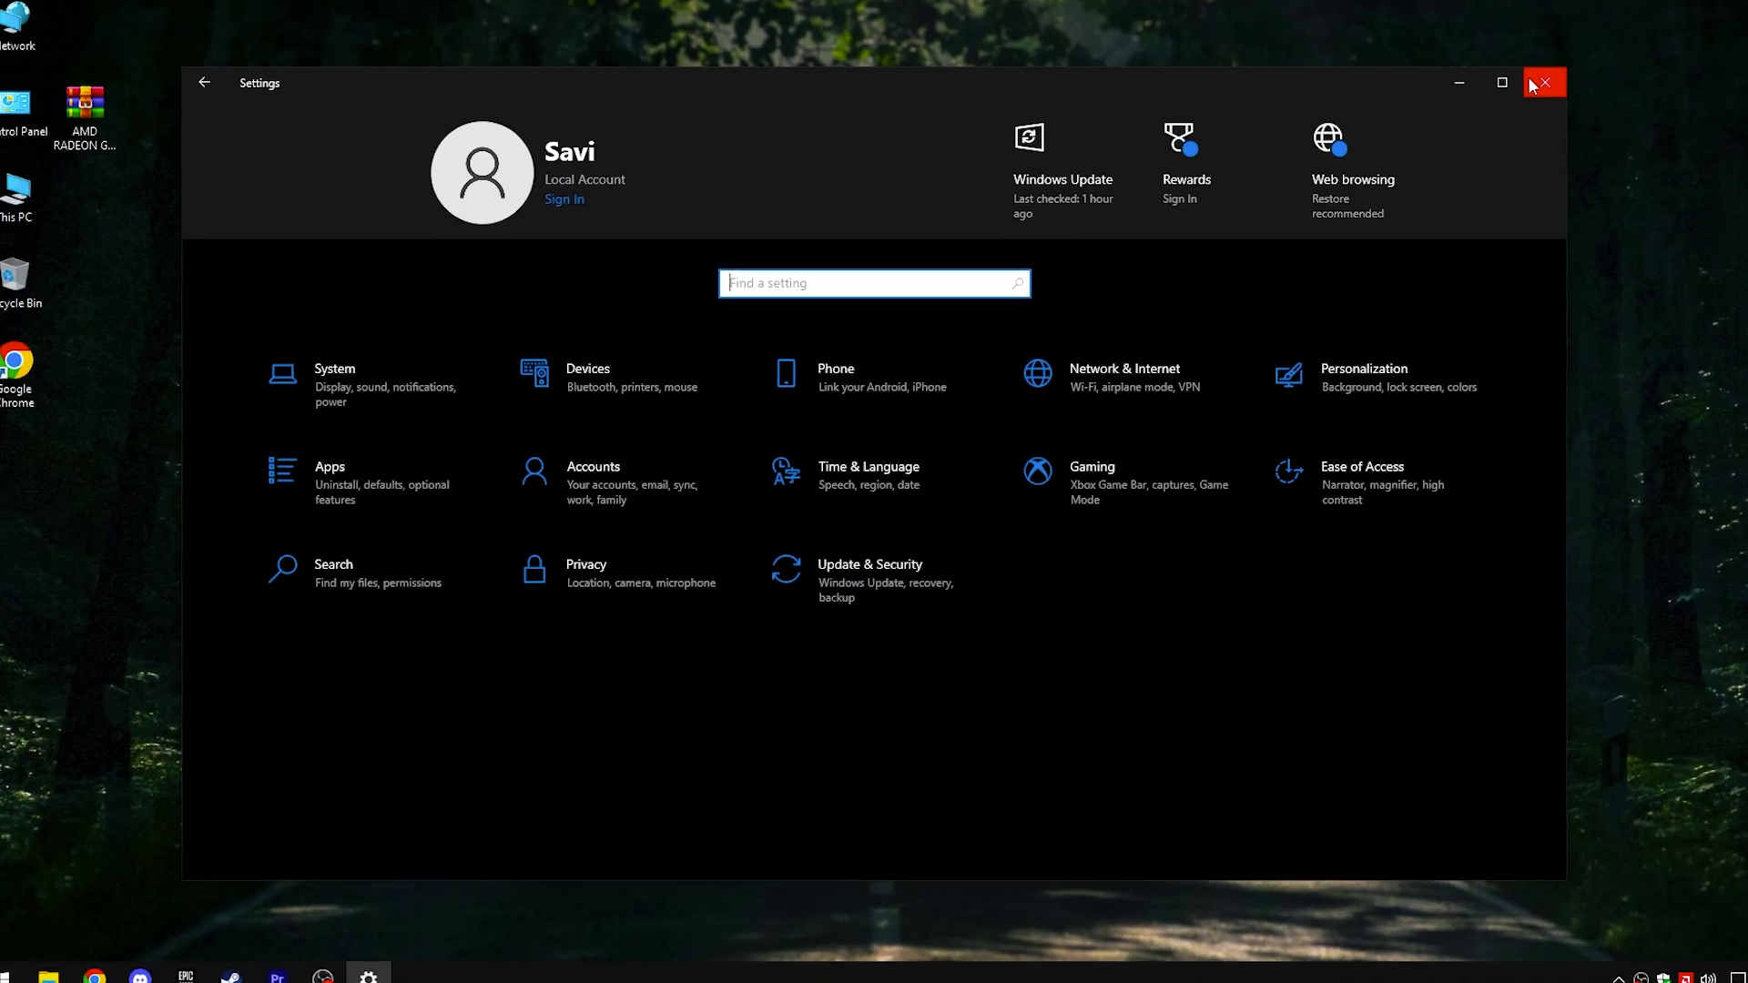
left_click(1529, 80)
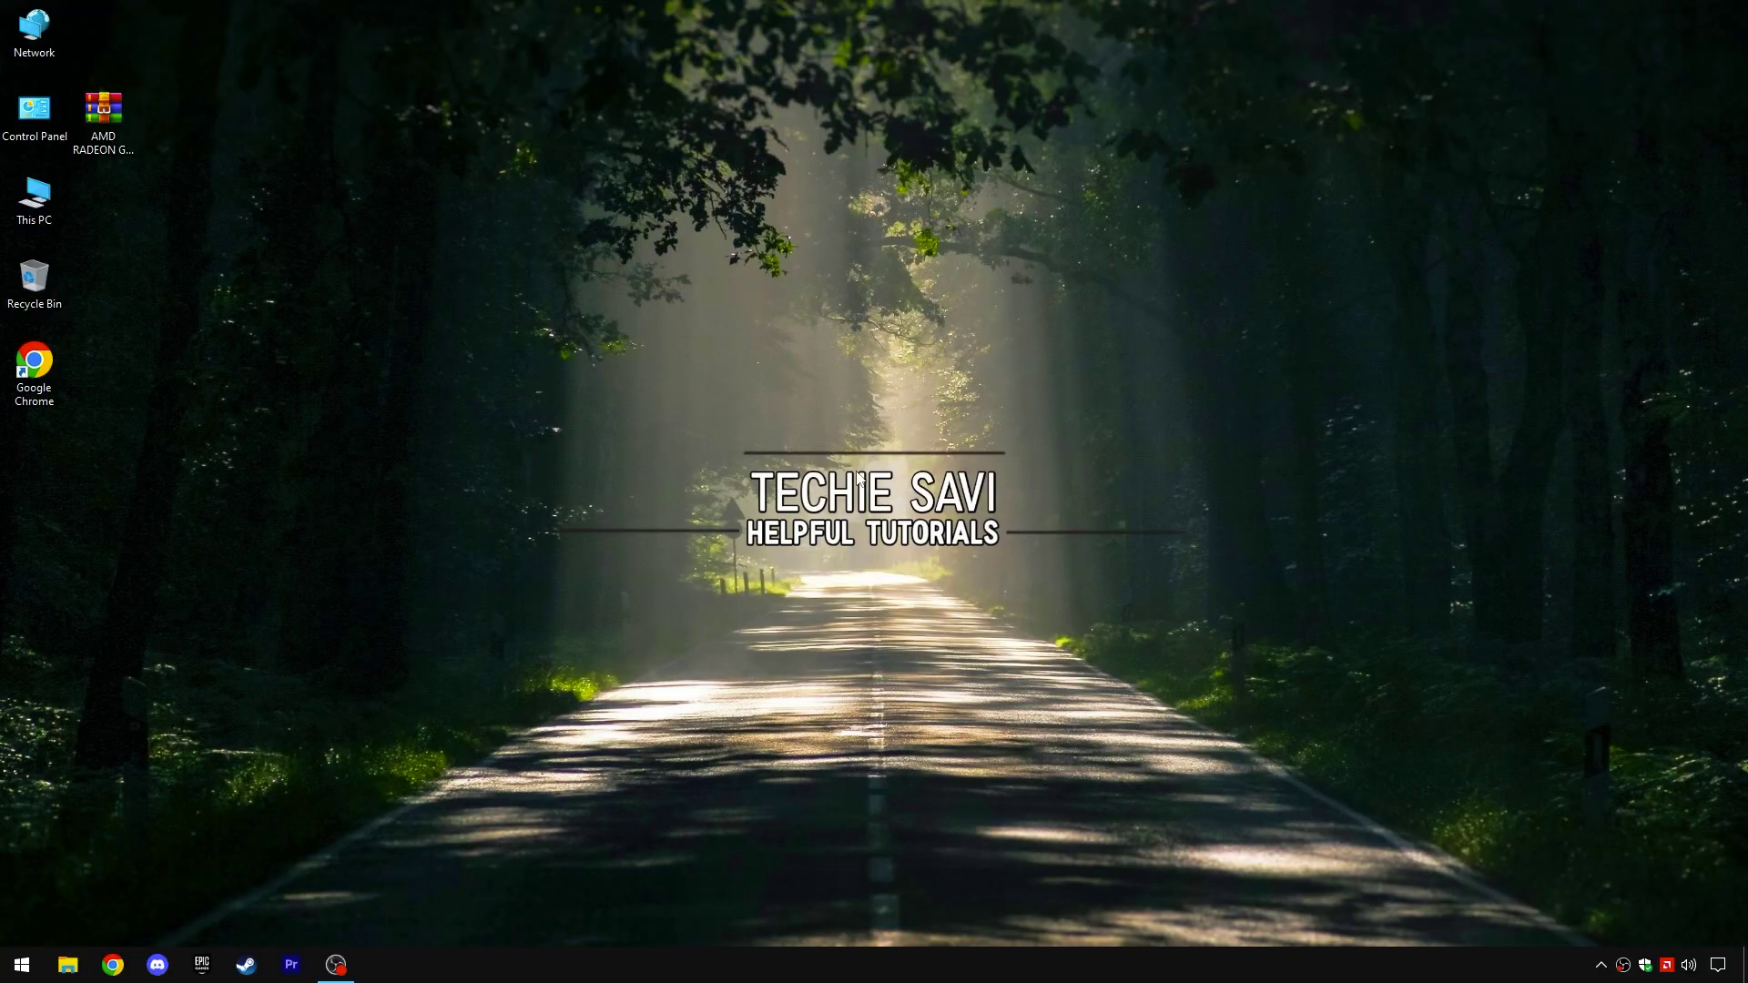
Move the AMD Radeon GPU Optimization Pack archive to the middle of the desktop.
left_click_drag(112, 112, 801, 363)
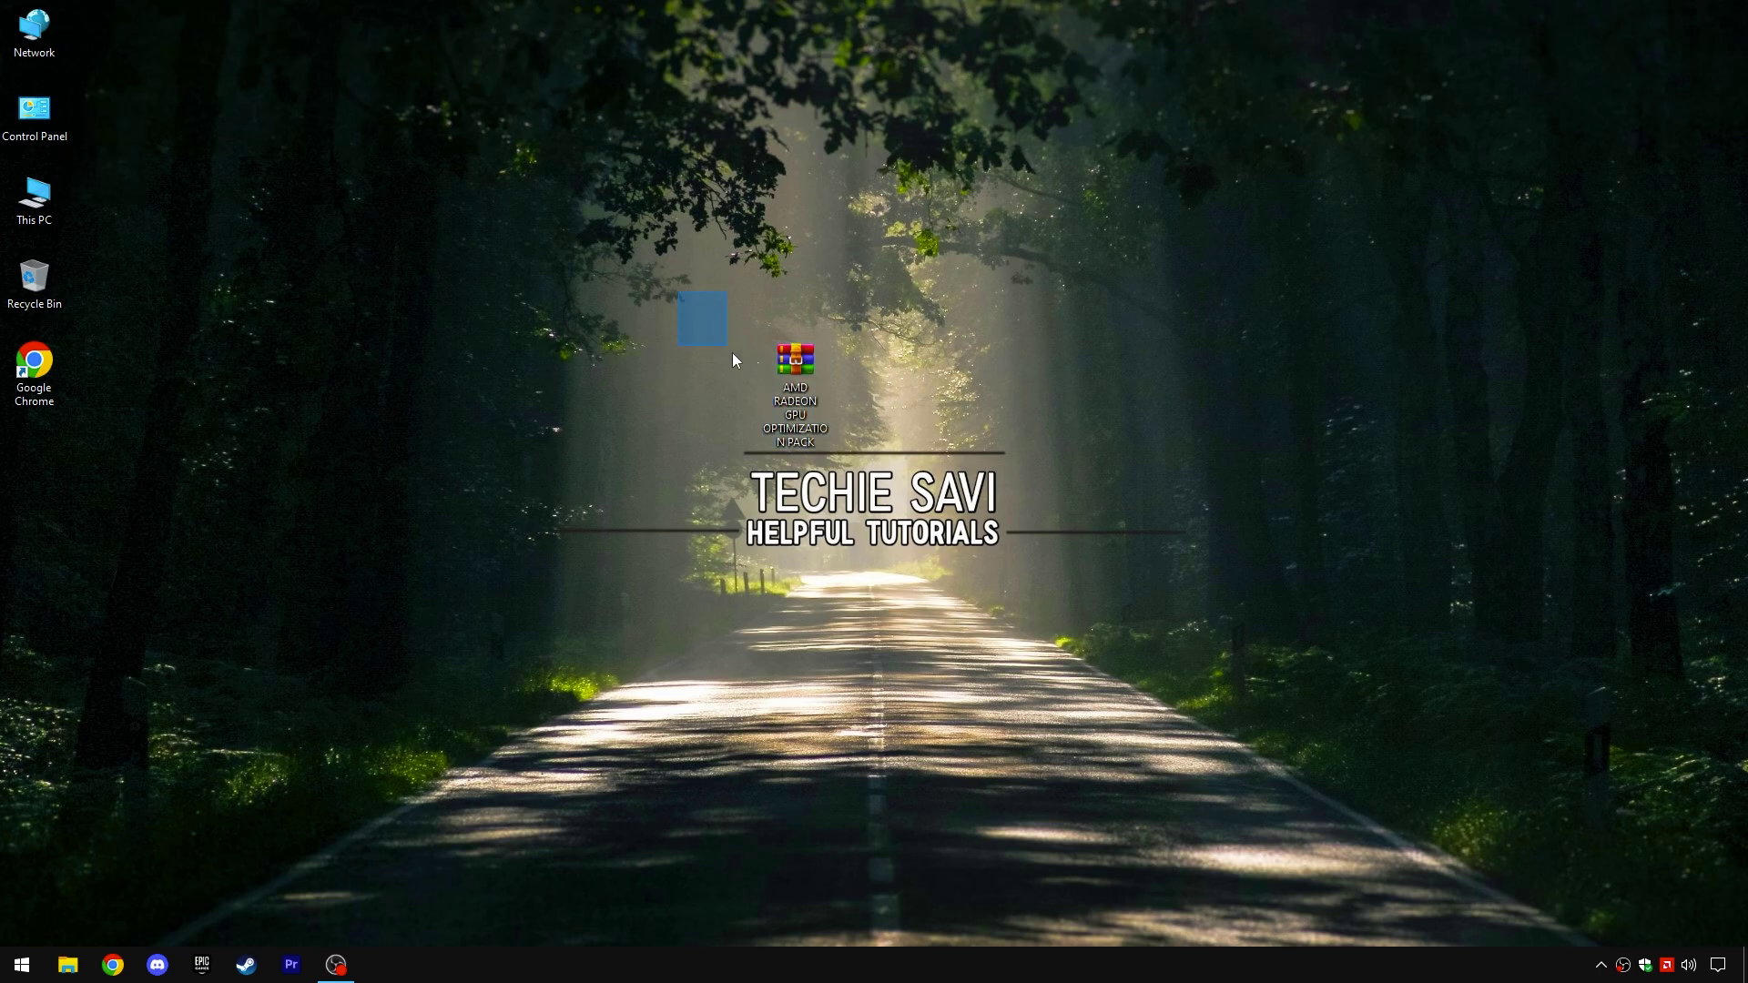
Extract the AMD RADEON GPU OPTIMIZATION PACK folder from the archive onto the desktop and close WinRAR.
right_click(822, 383)
left_click(856, 394)
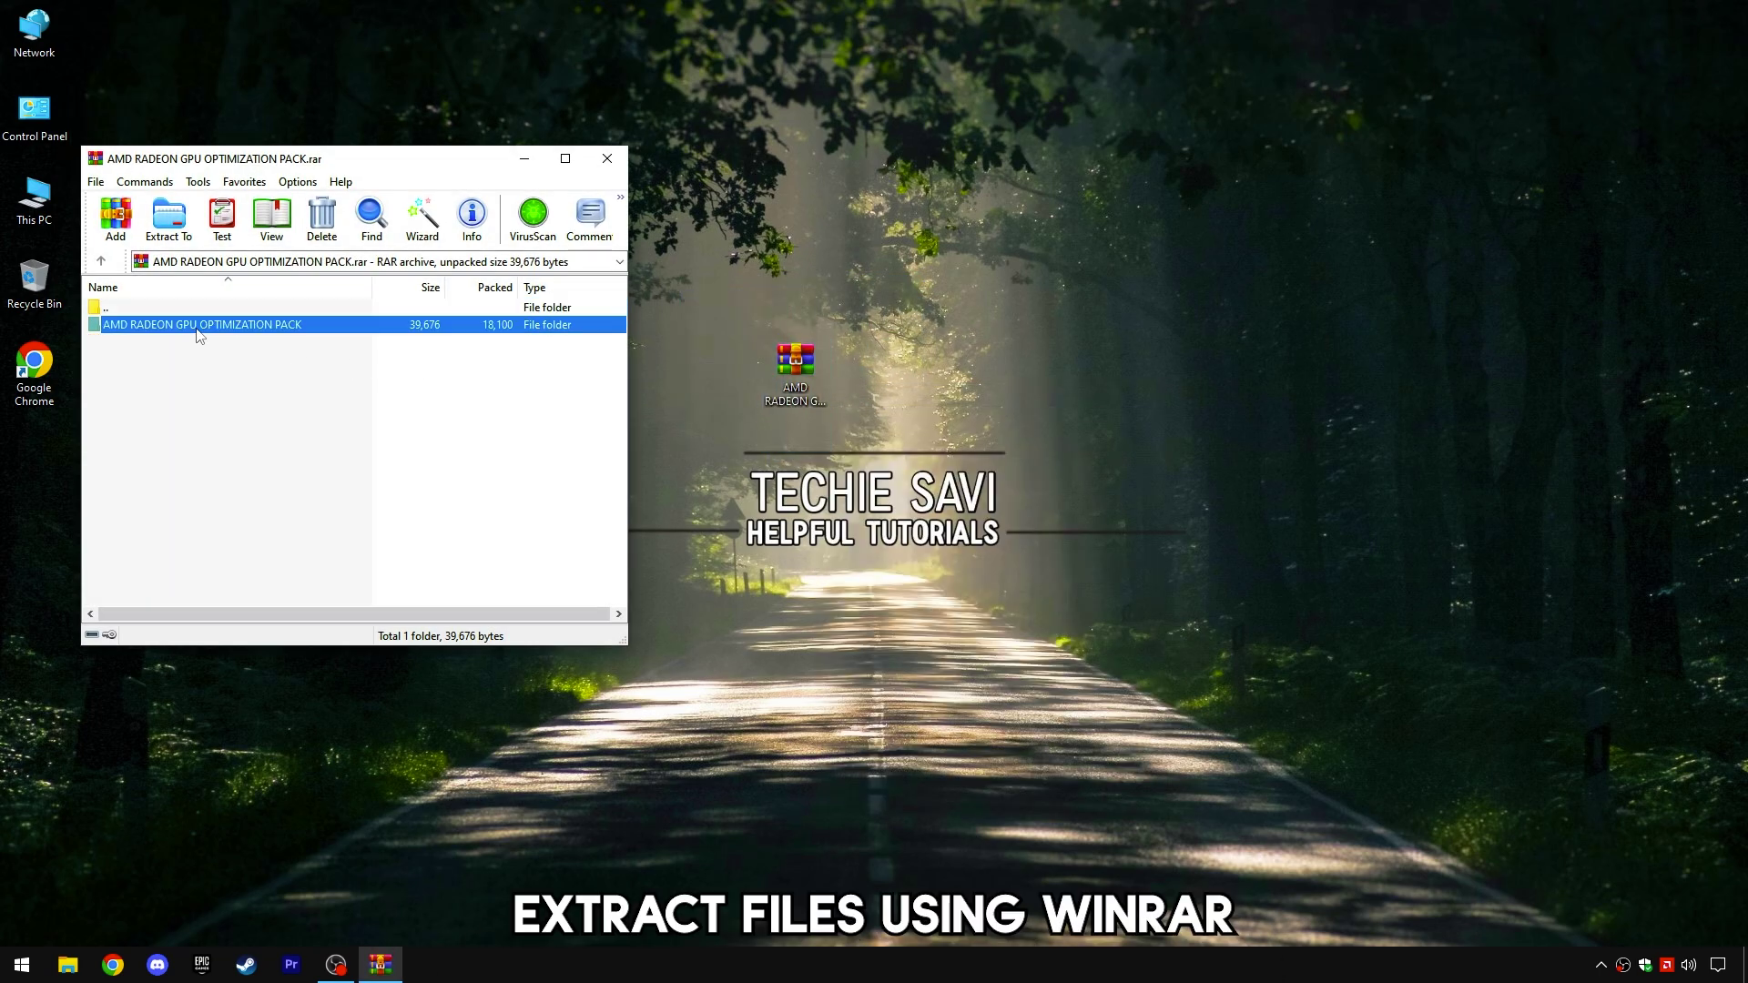
left_click_drag(784, 364, 903, 377)
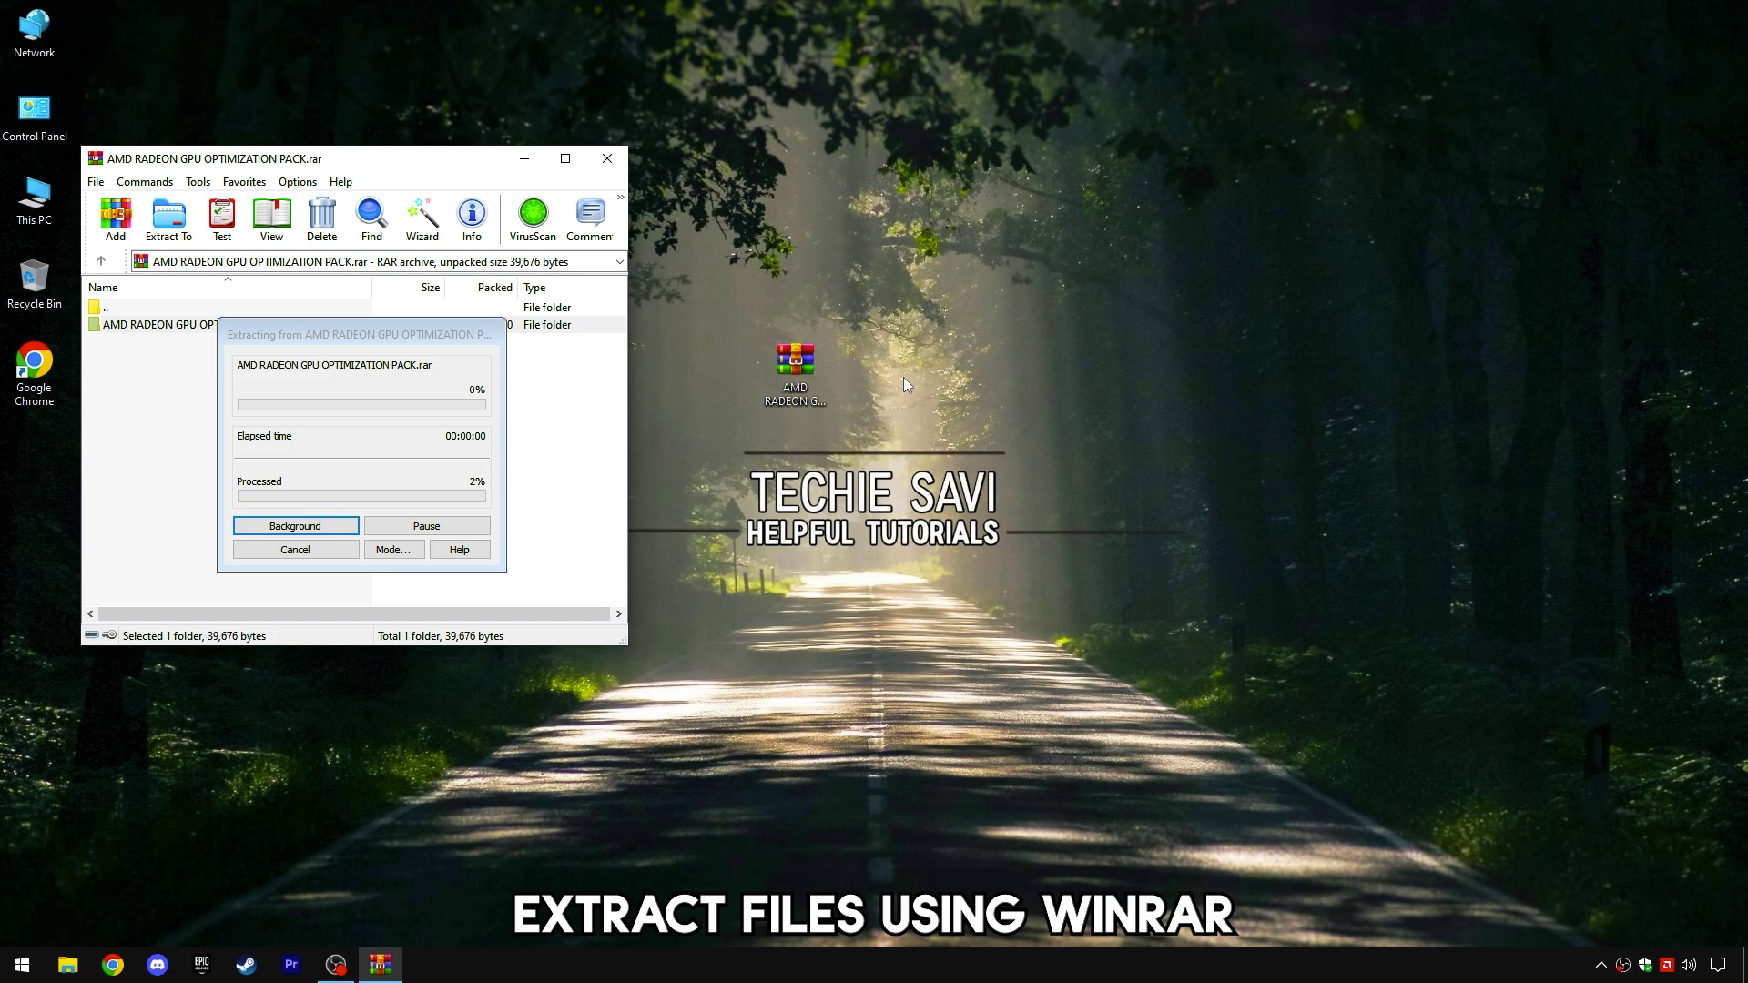
left_click(607, 158)
left_click_drag(923, 311, 855, 393)
Open the extracted AMD RADEON GPU OPTIMIZATION PACK folder and go into its 1 Registry Optimizations subfolder.
right_click(872, 387)
left_click(912, 390)
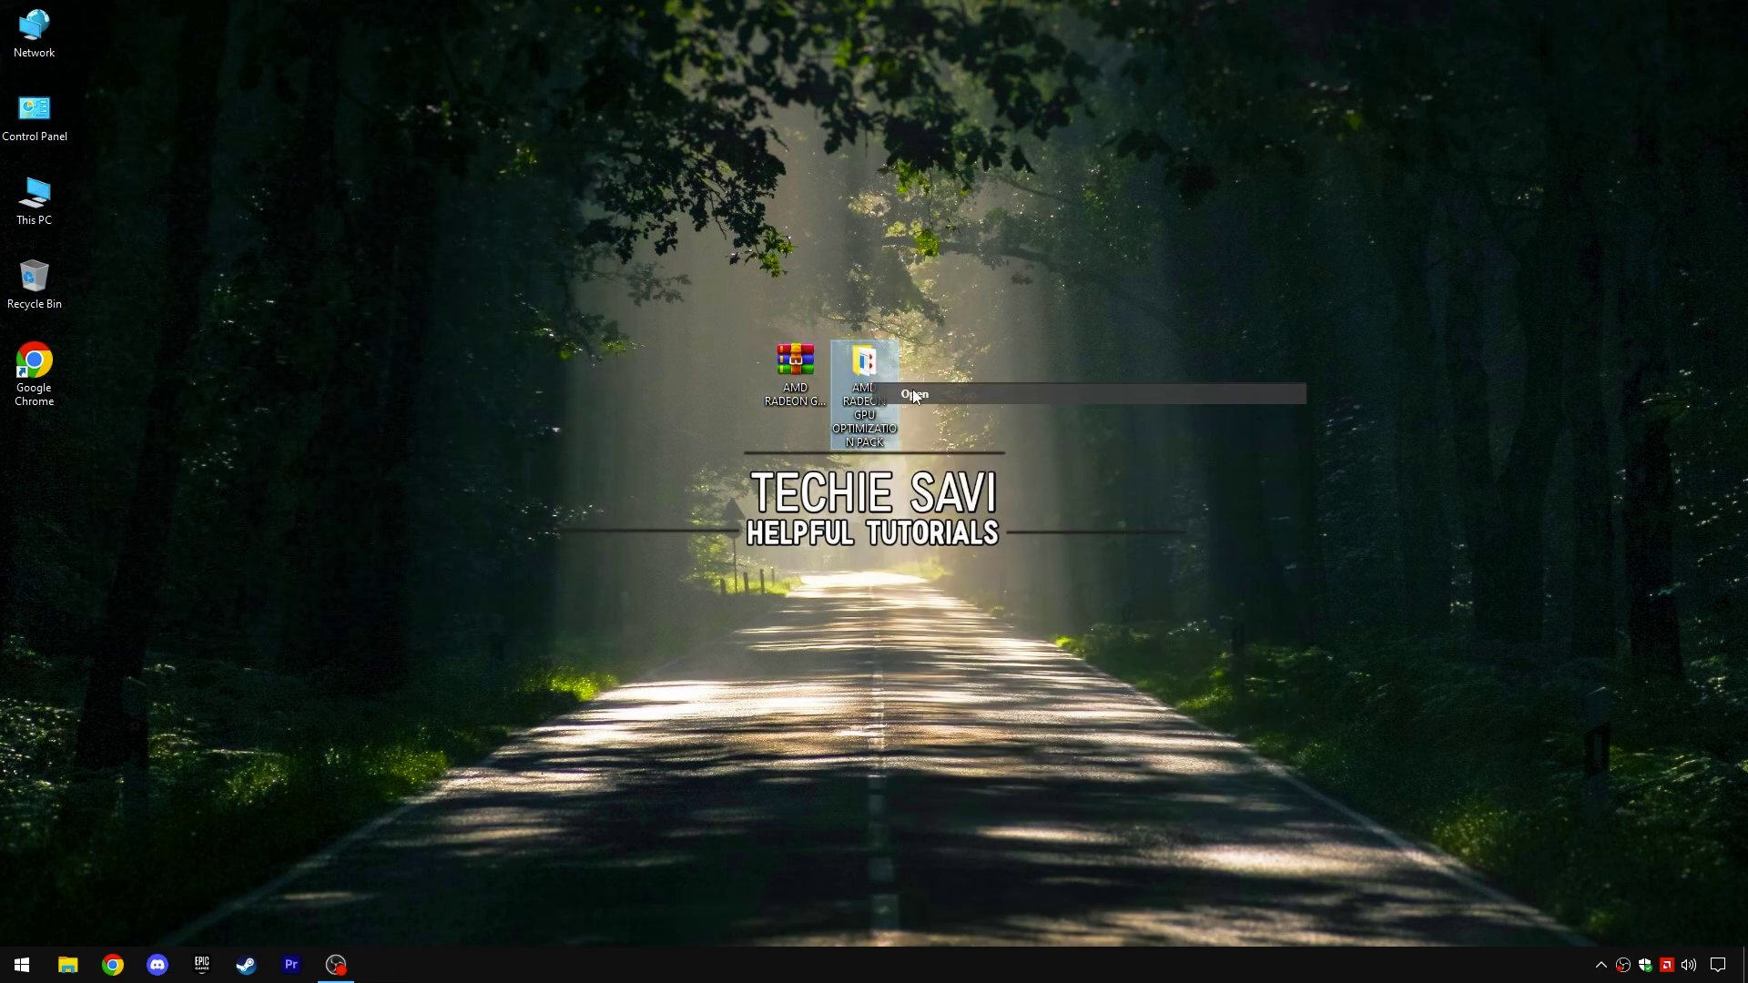
left_click_drag(574, 392, 866, 258)
left_click(730, 394)
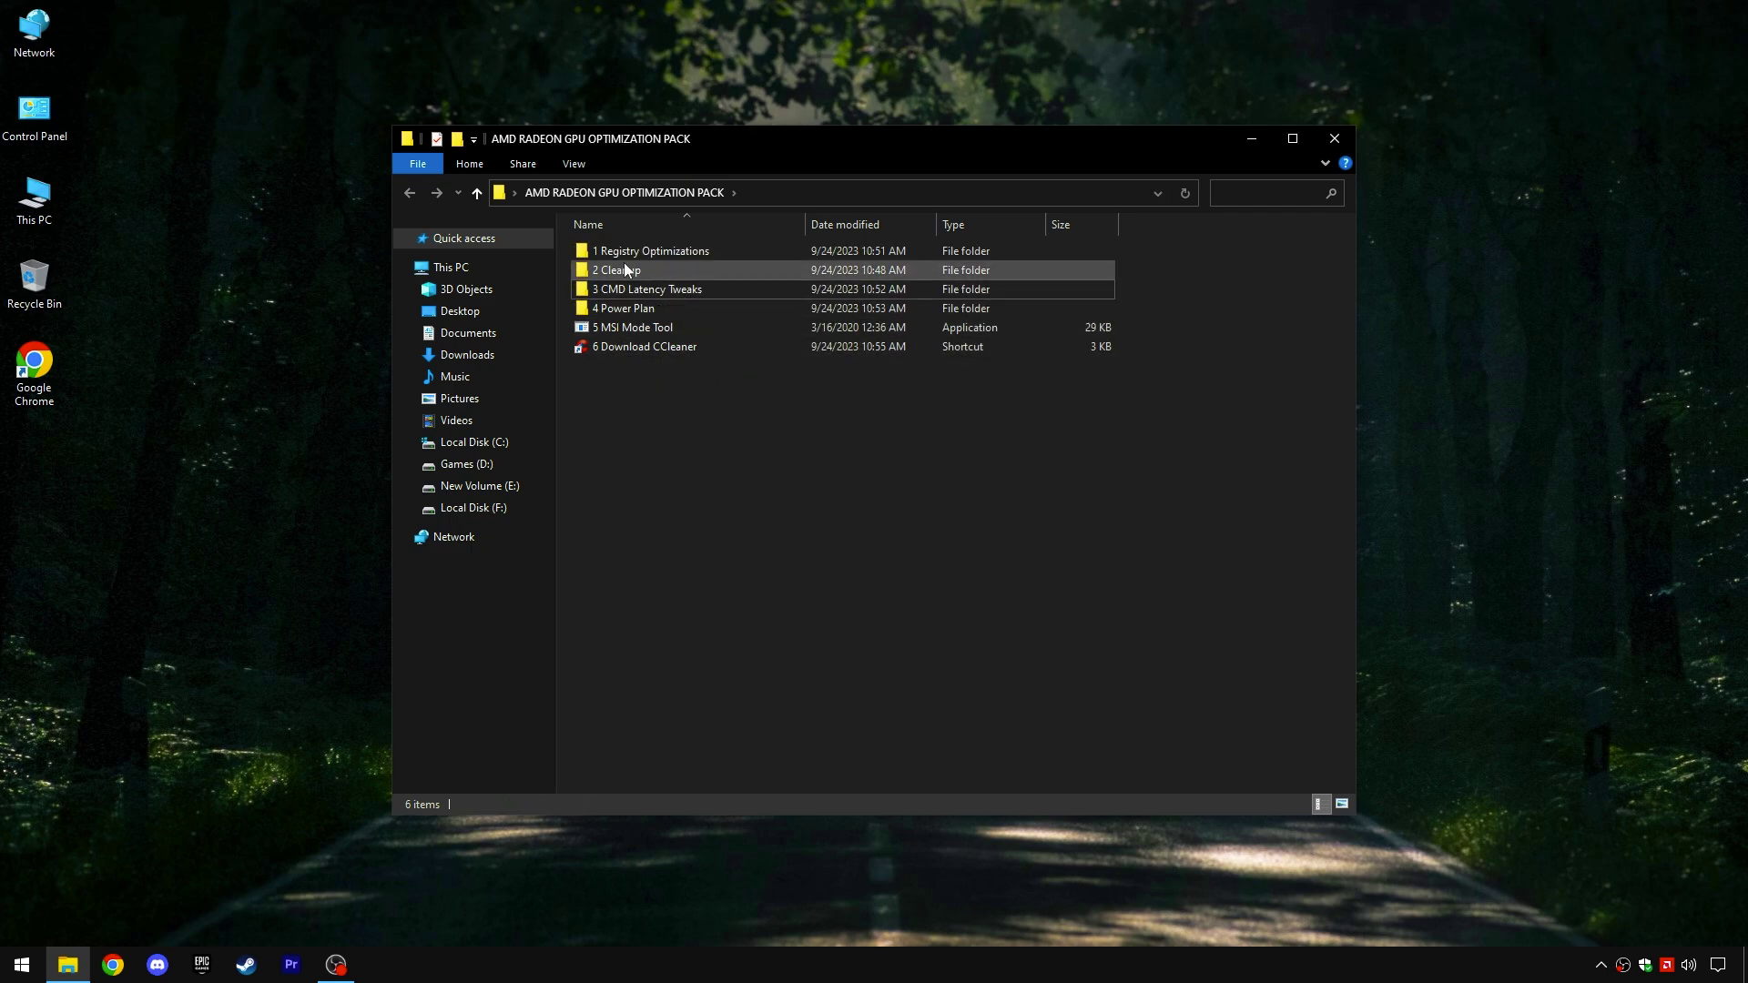
right_click(664, 250)
left_click(701, 262)
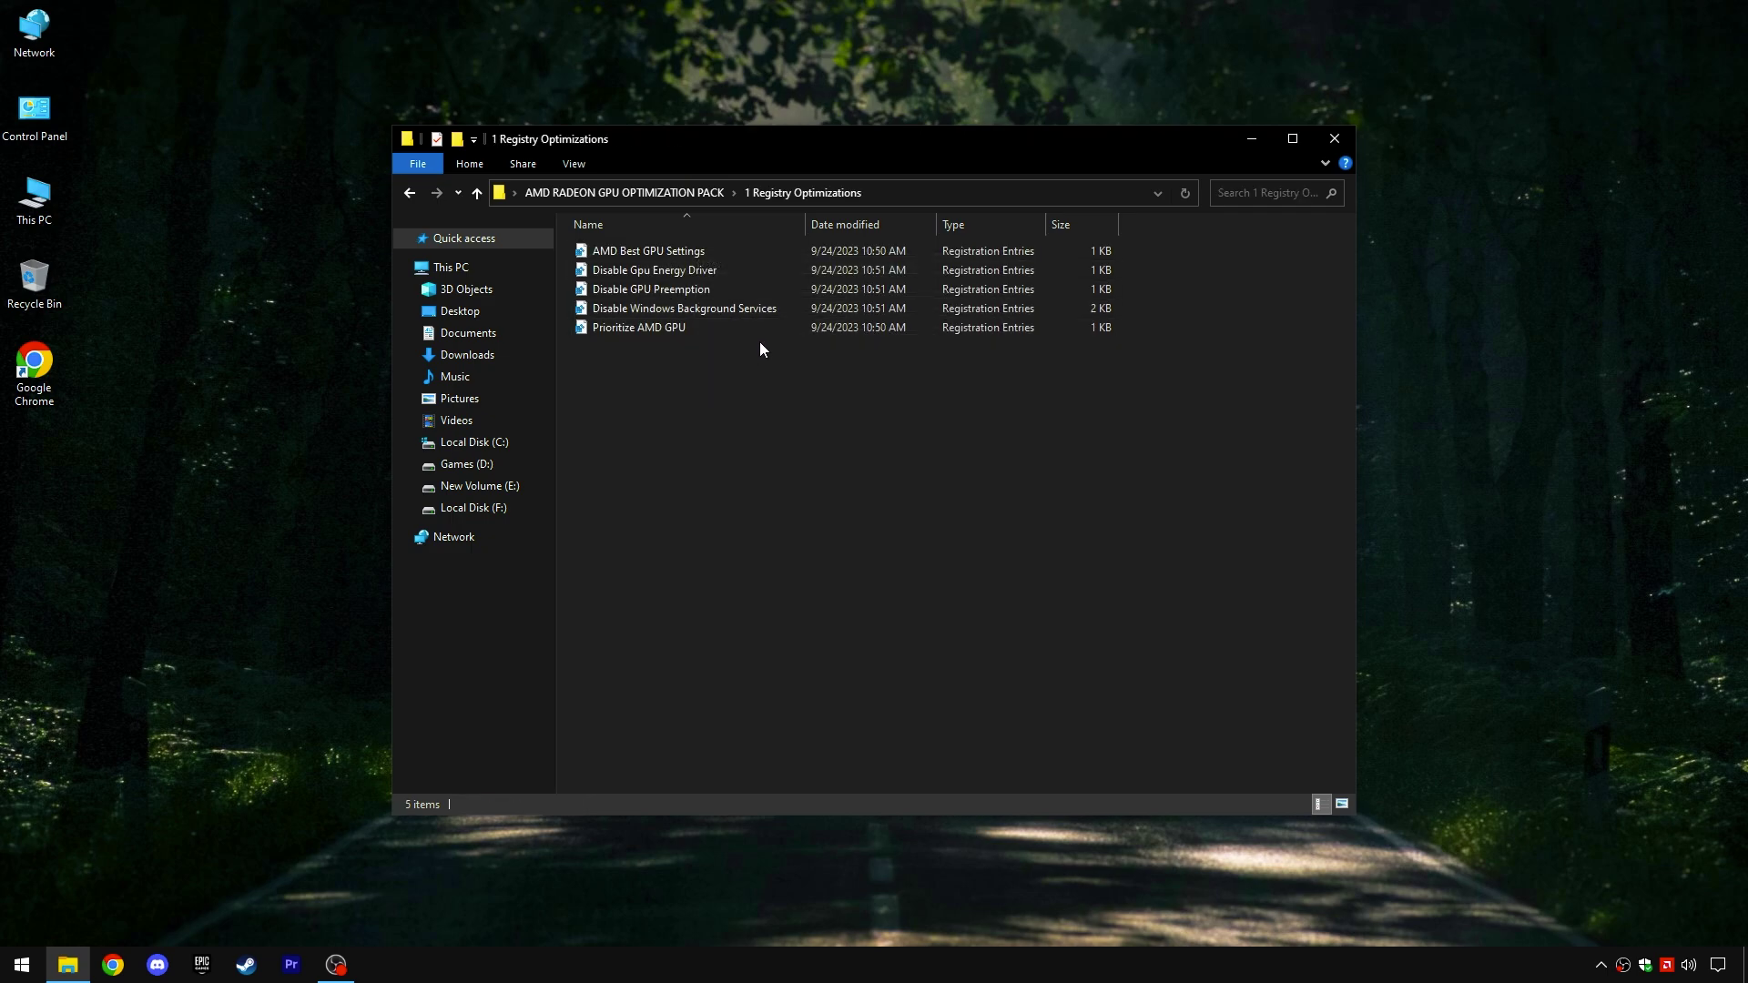
left_click_drag(765, 347, 888, 244)
left_click(730, 386)
Merge the AMD Best GPU Settings and Disable Gpu Energy Driver files into the Windows registry.
double_click(632, 251)
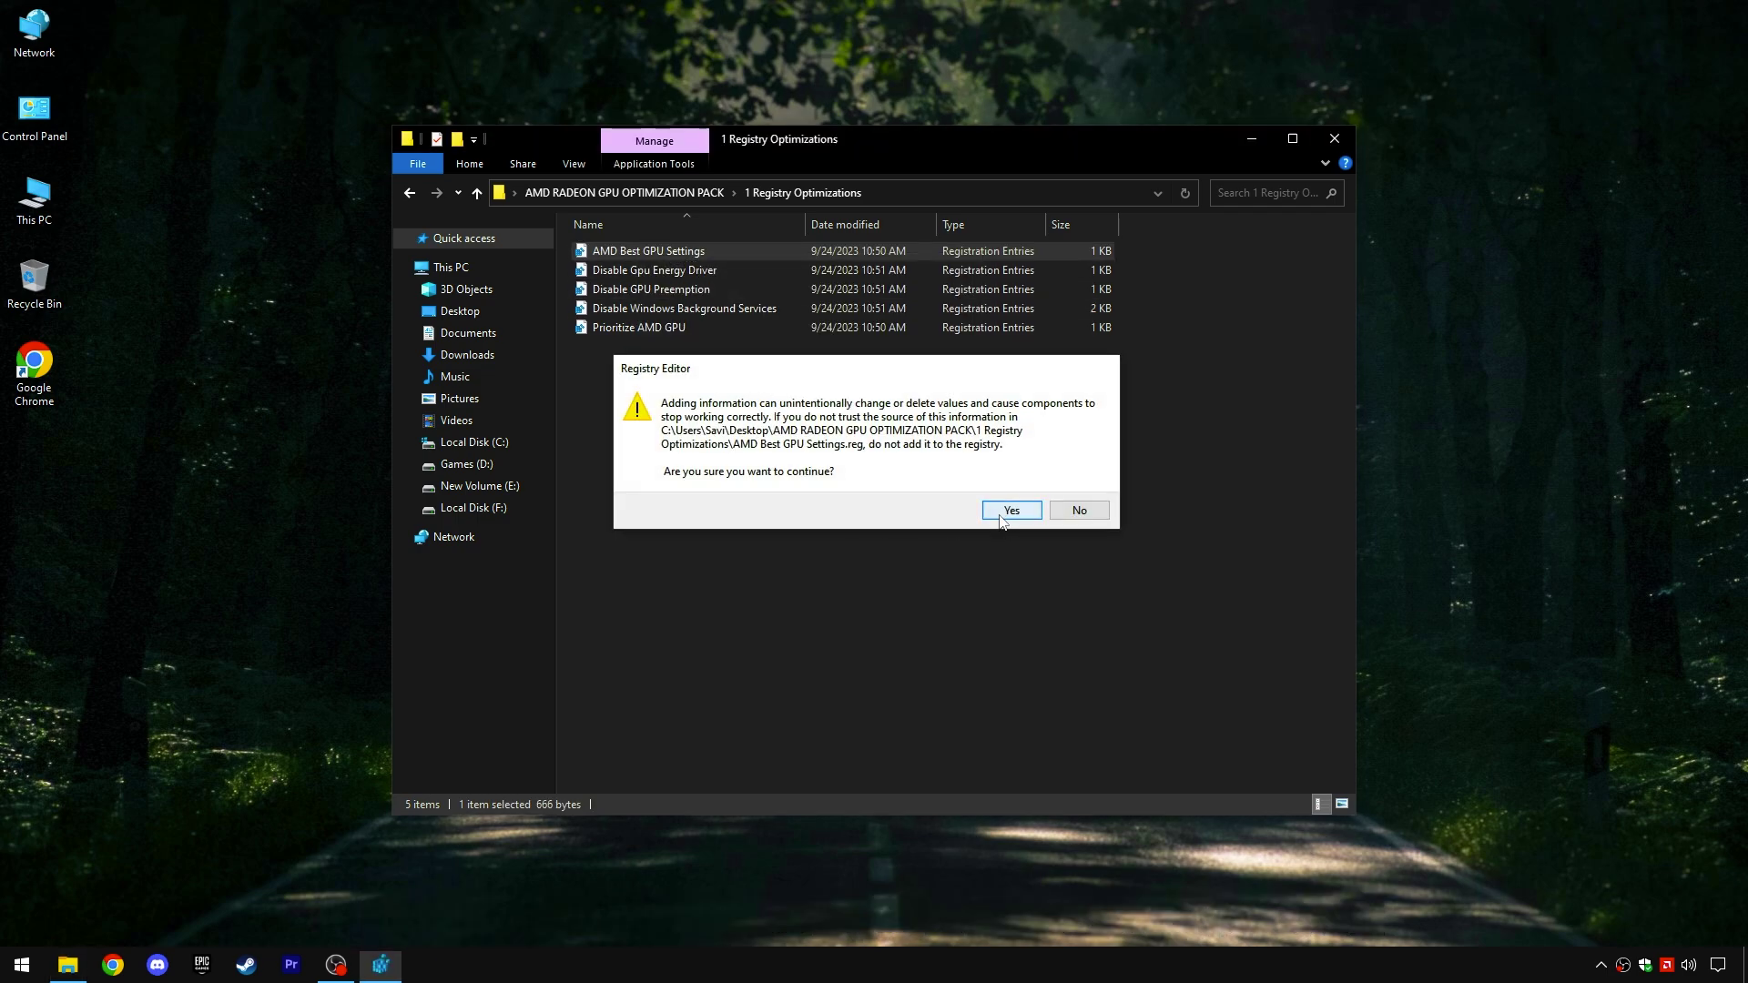
left_click(1011, 510)
left_click(1084, 489)
right_click(654, 271)
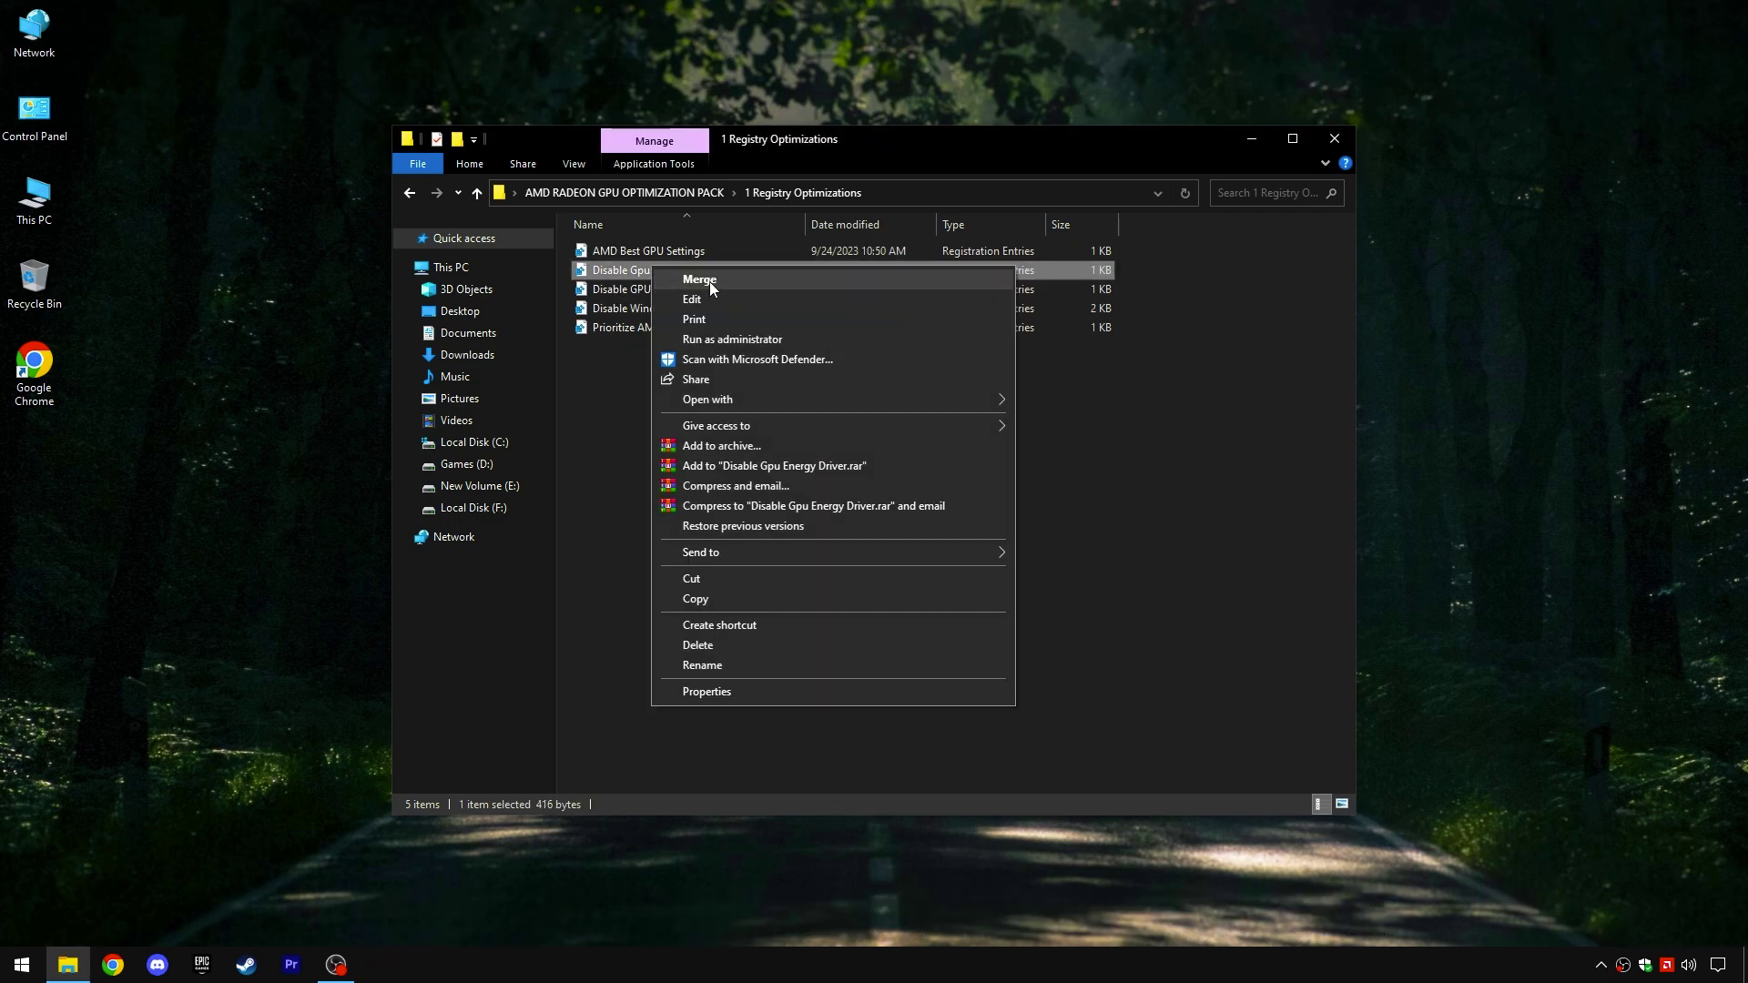
left_click(700, 278)
left_click(1011, 510)
left_click(1084, 489)
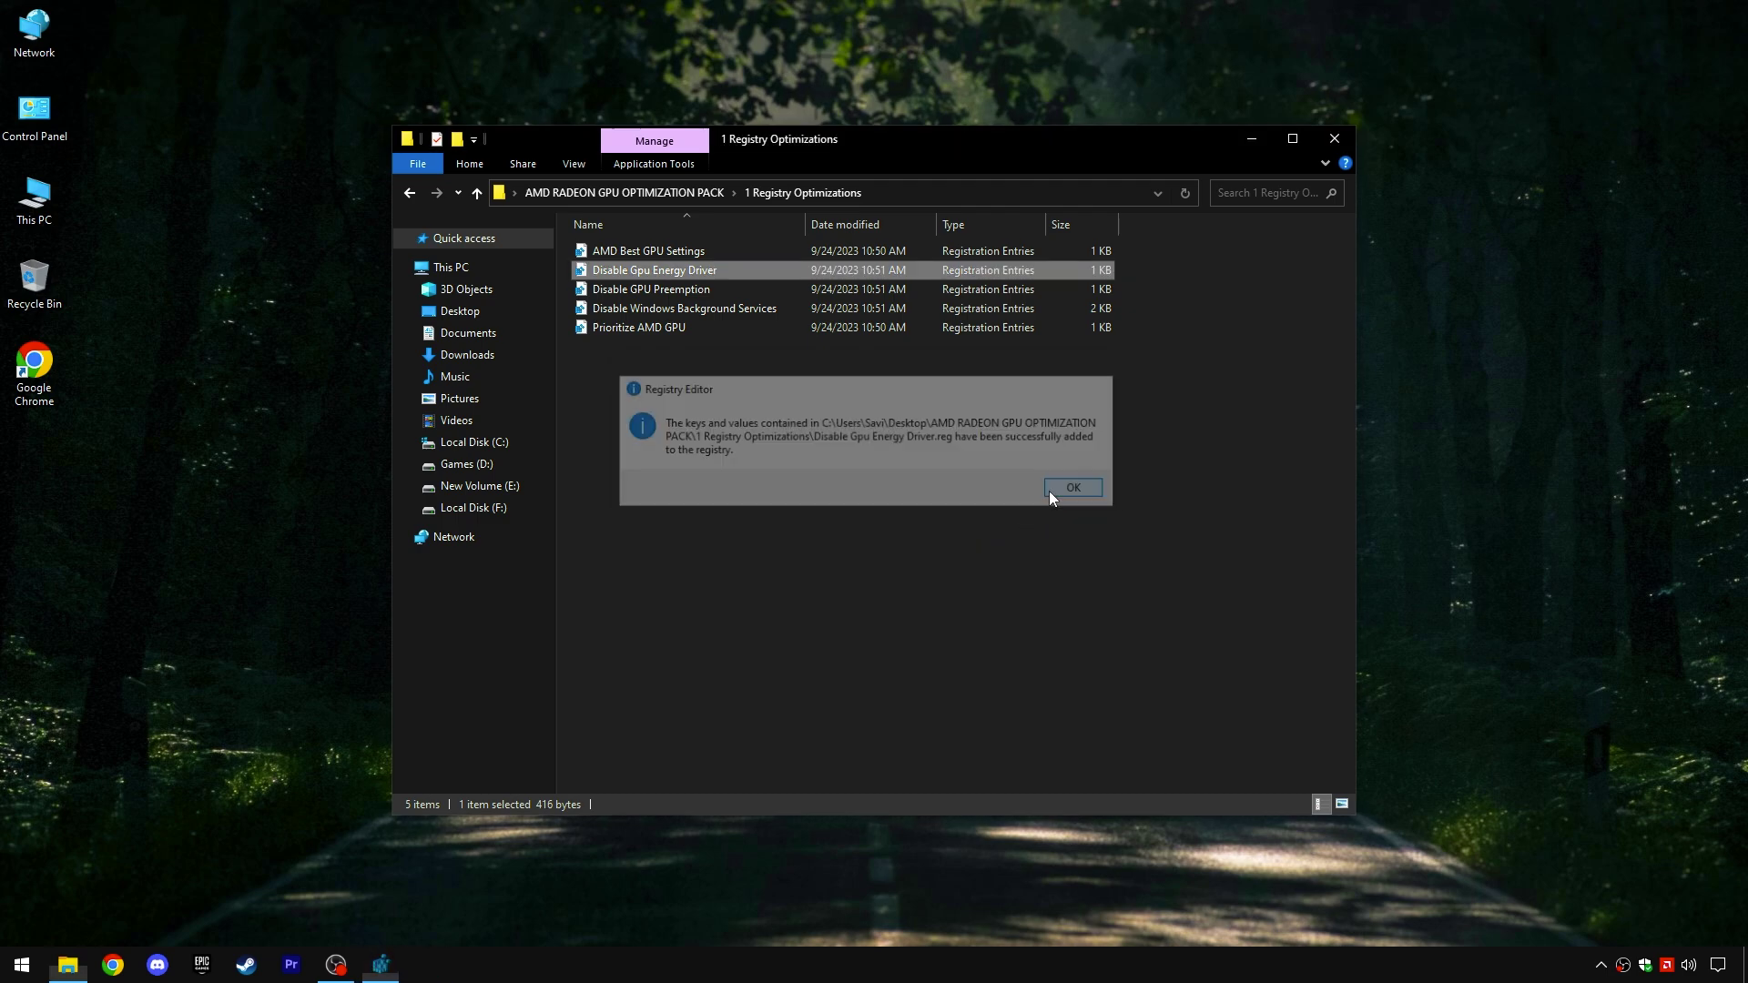
Merge the Disable GPU Preemption and Disable Windows Background Services files into the Windows registry.
right_click(662, 289)
left_click(709, 302)
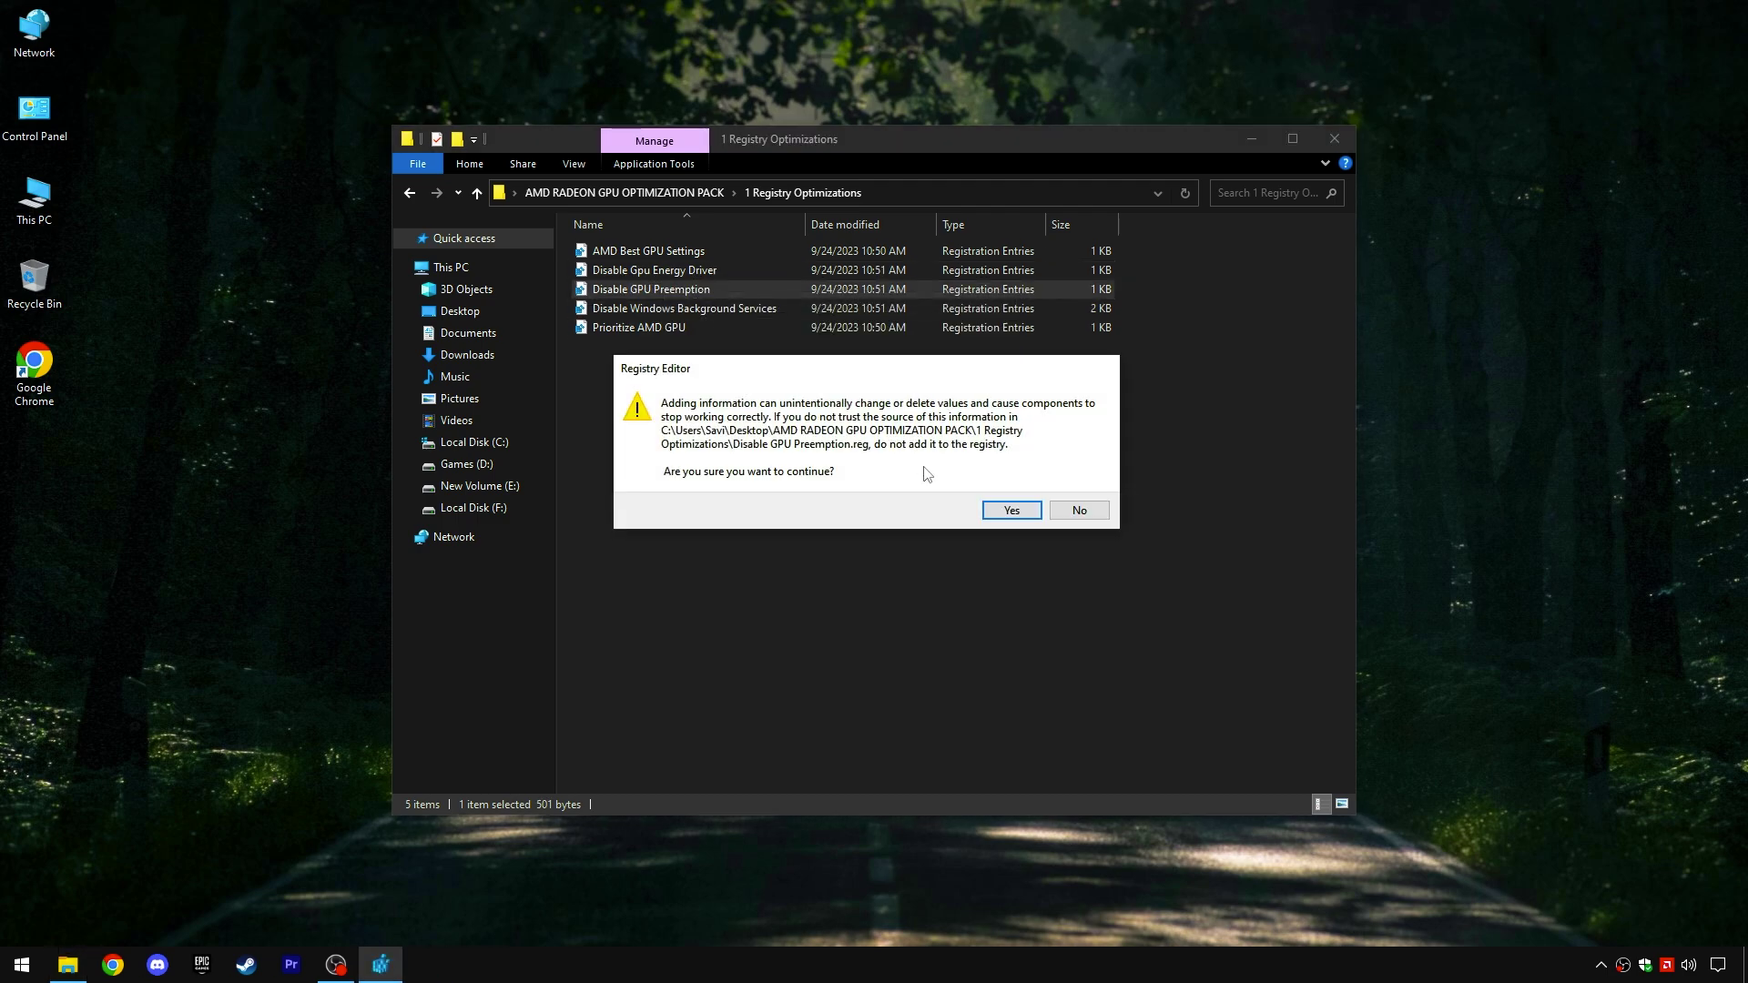
left_click(1012, 509)
left_click(1054, 496)
right_click(652, 309)
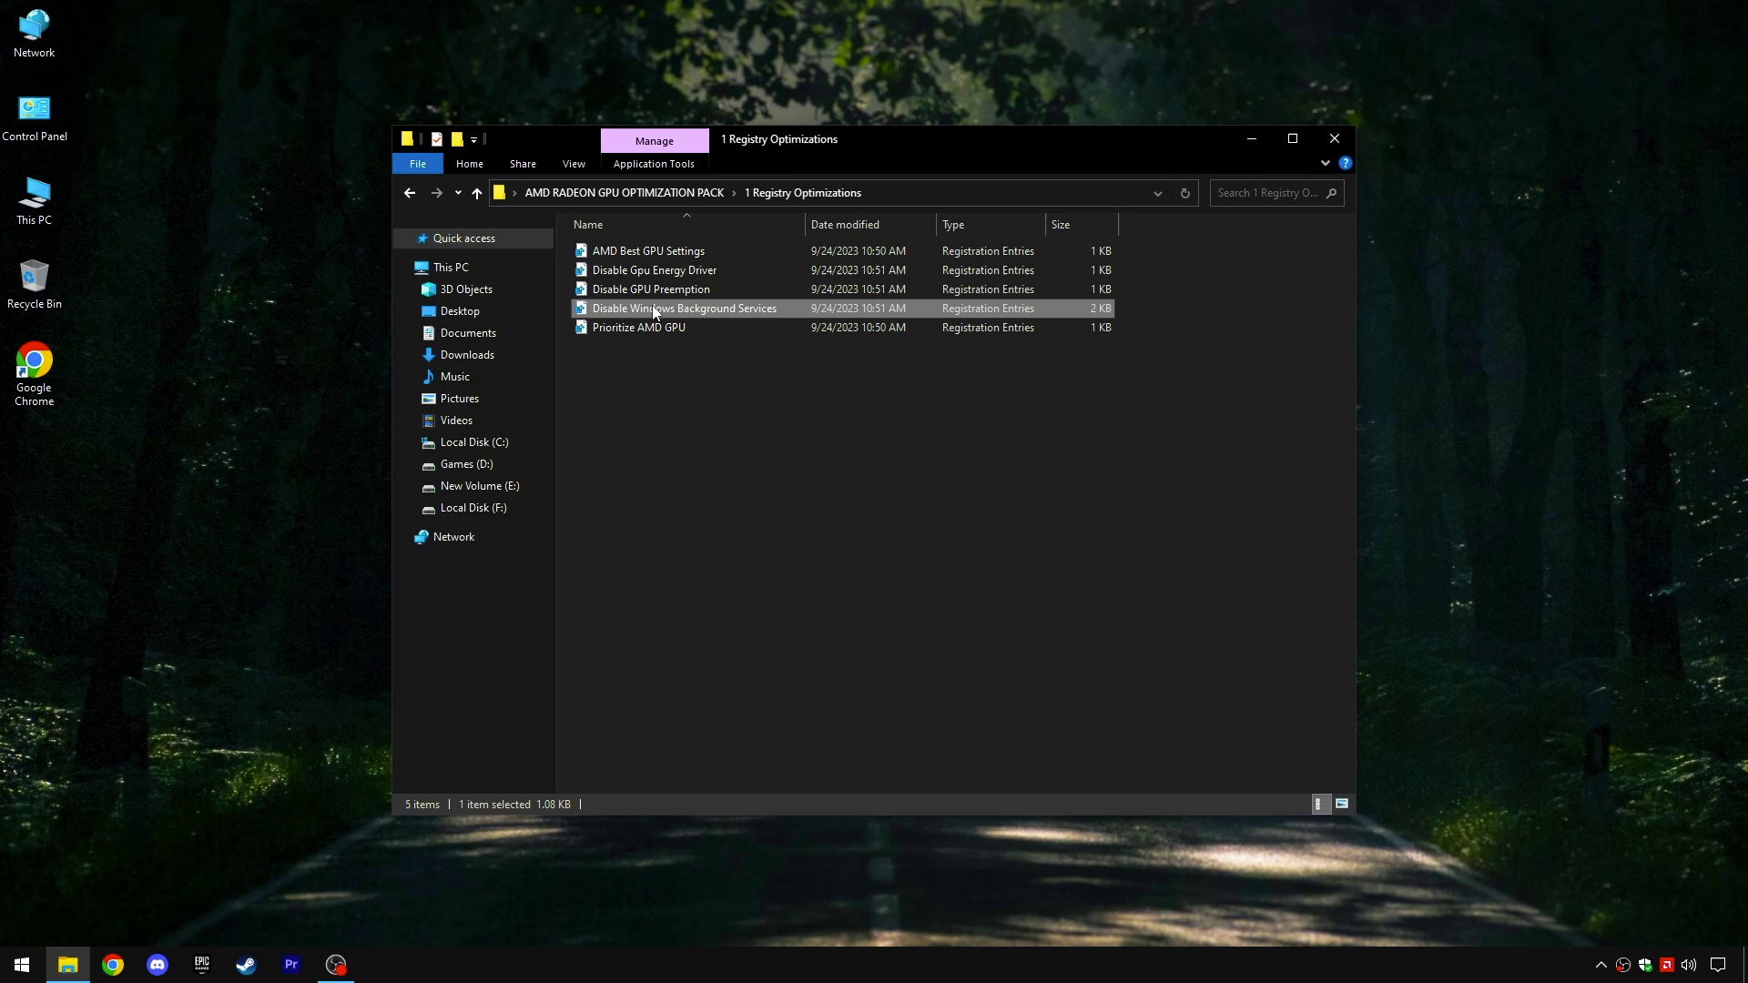
left_click(698, 322)
left_click(1012, 510)
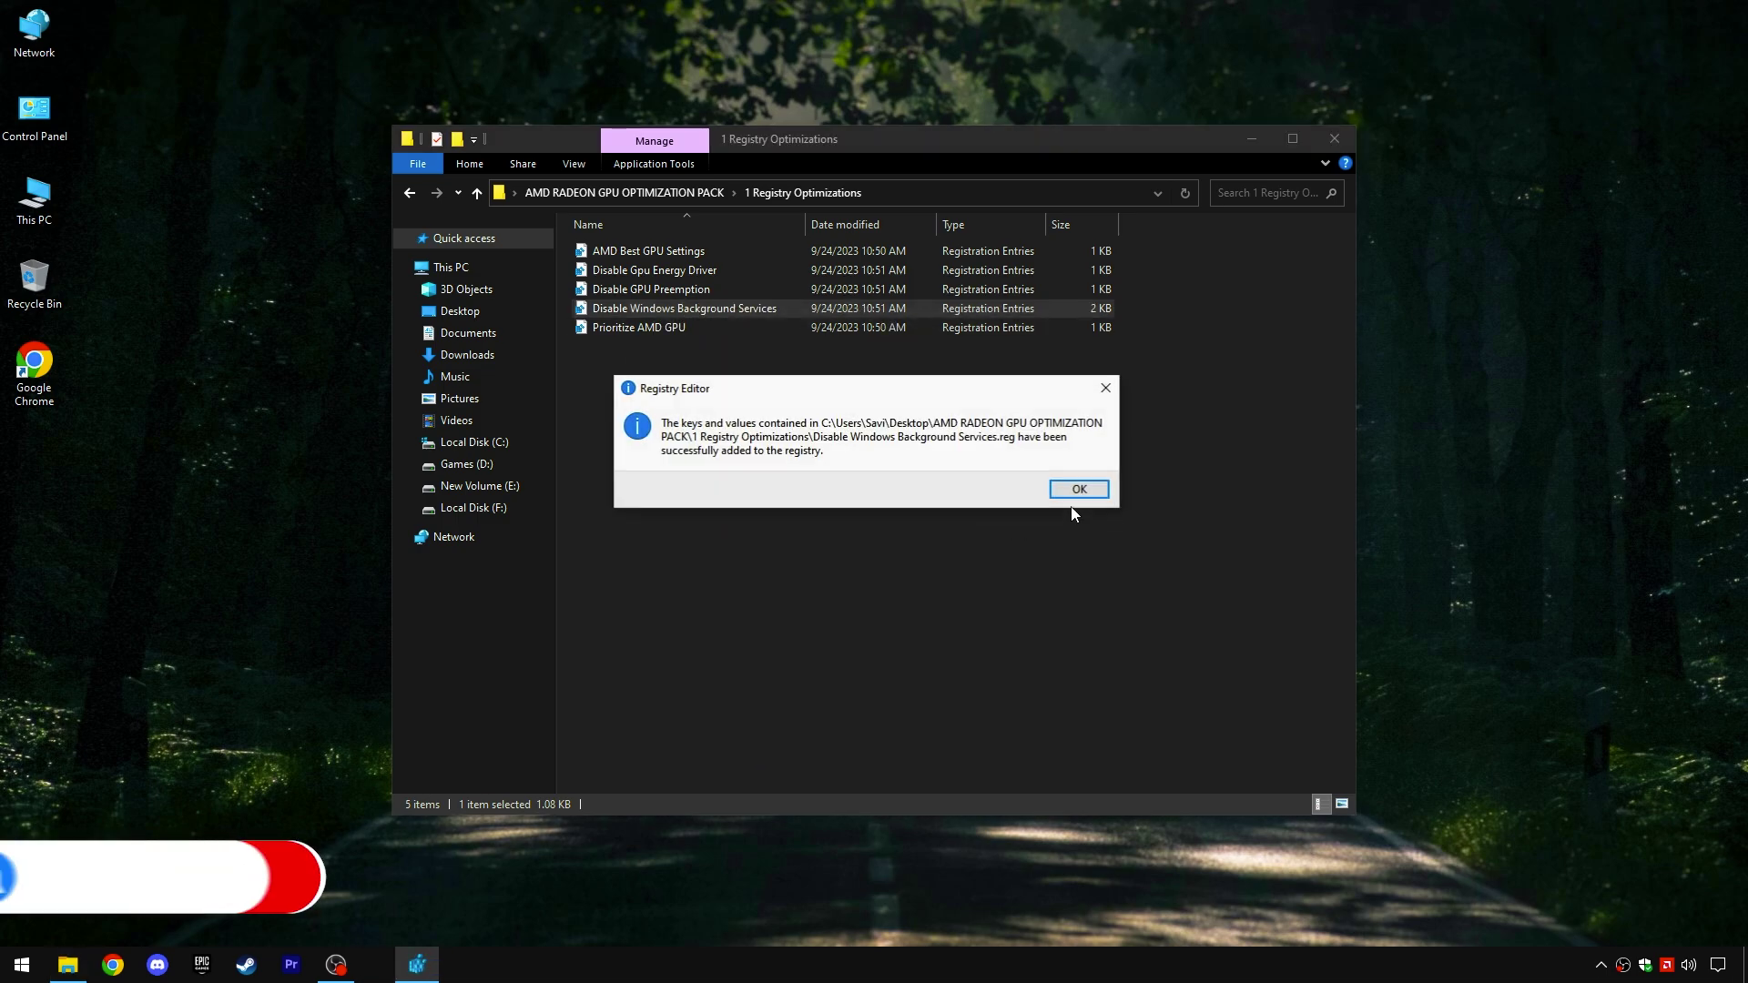
left_click(1079, 497)
Merge the Prioritize AMD GPU file into the Windows registry.
right_click(663, 329)
left_click(691, 340)
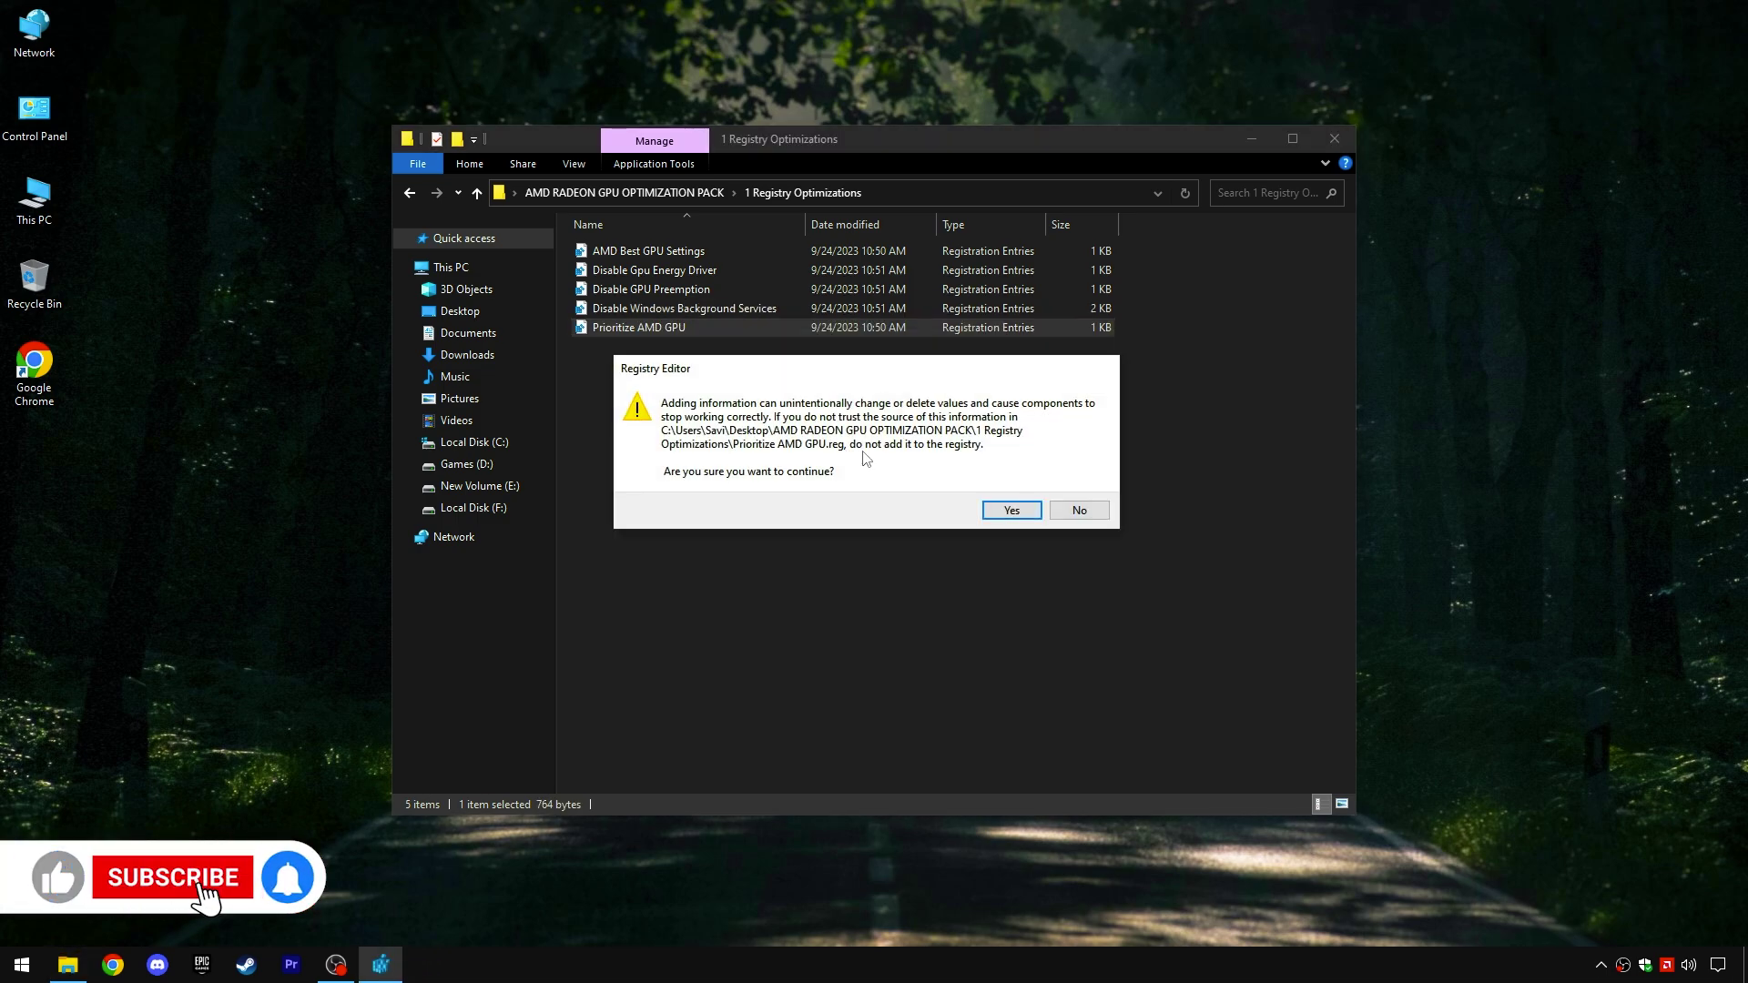
left_click(1012, 509)
left_click(1076, 489)
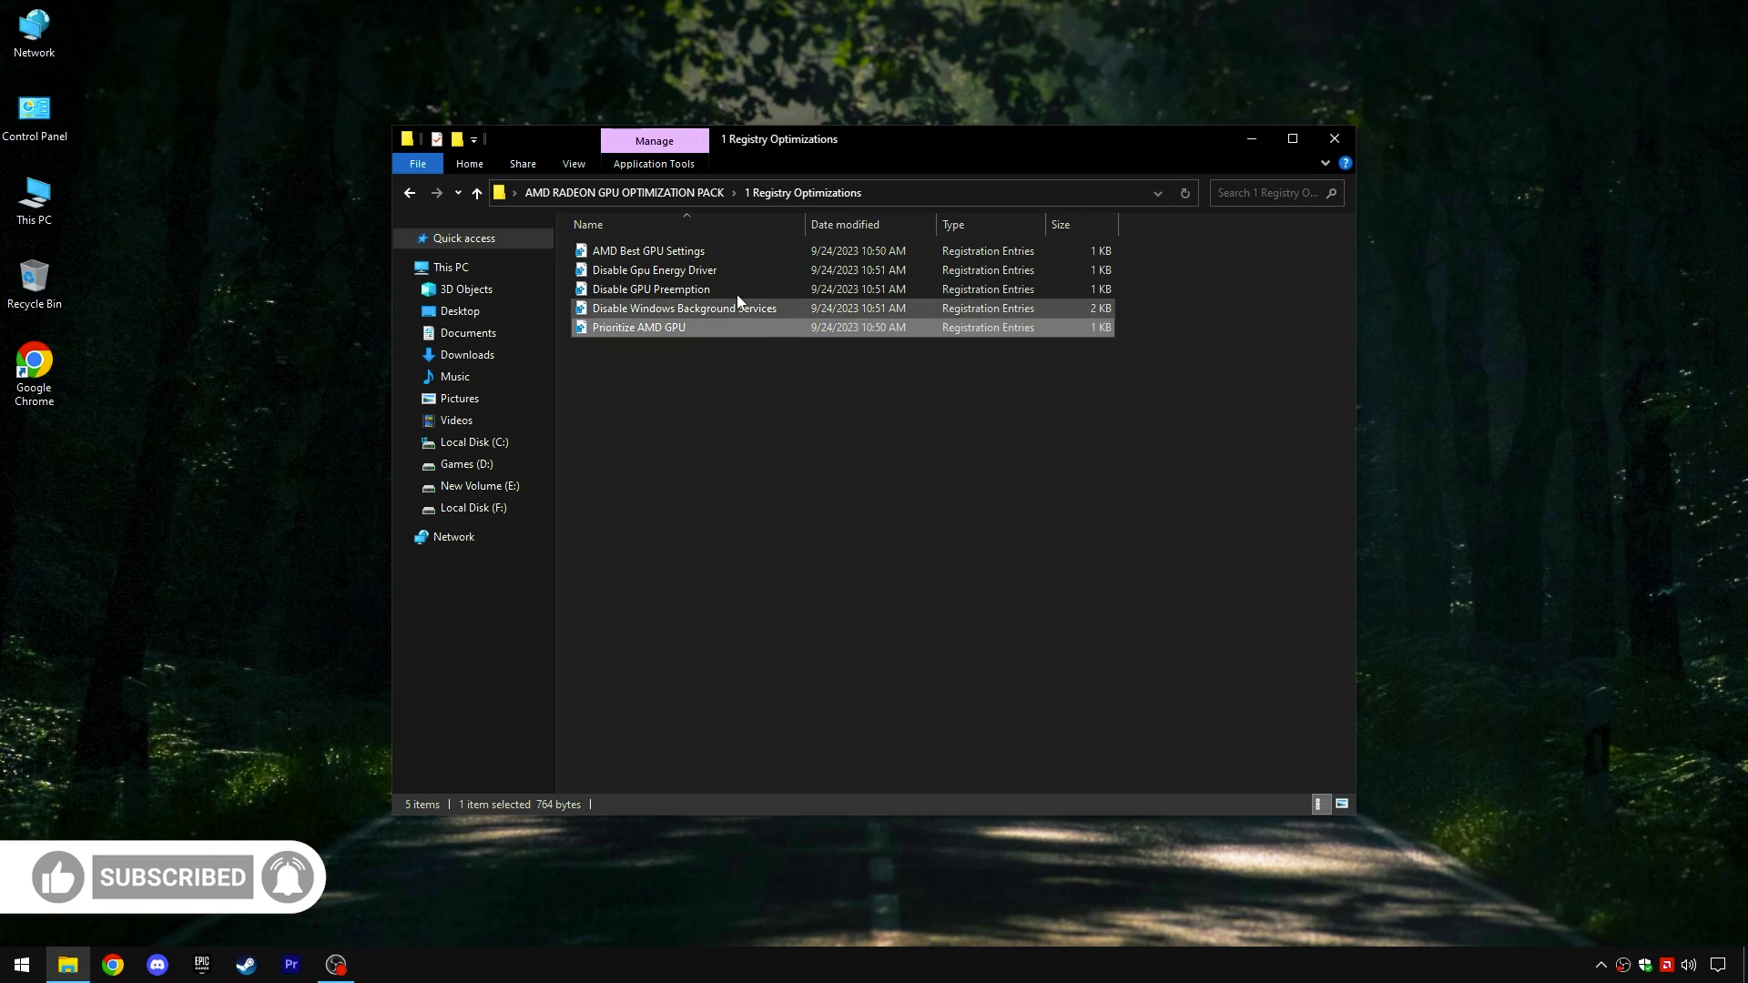
Open the pack's 2 Cleanup folder, run the Delete Log Files script and close its console when it finishes.
left_click(676, 193)
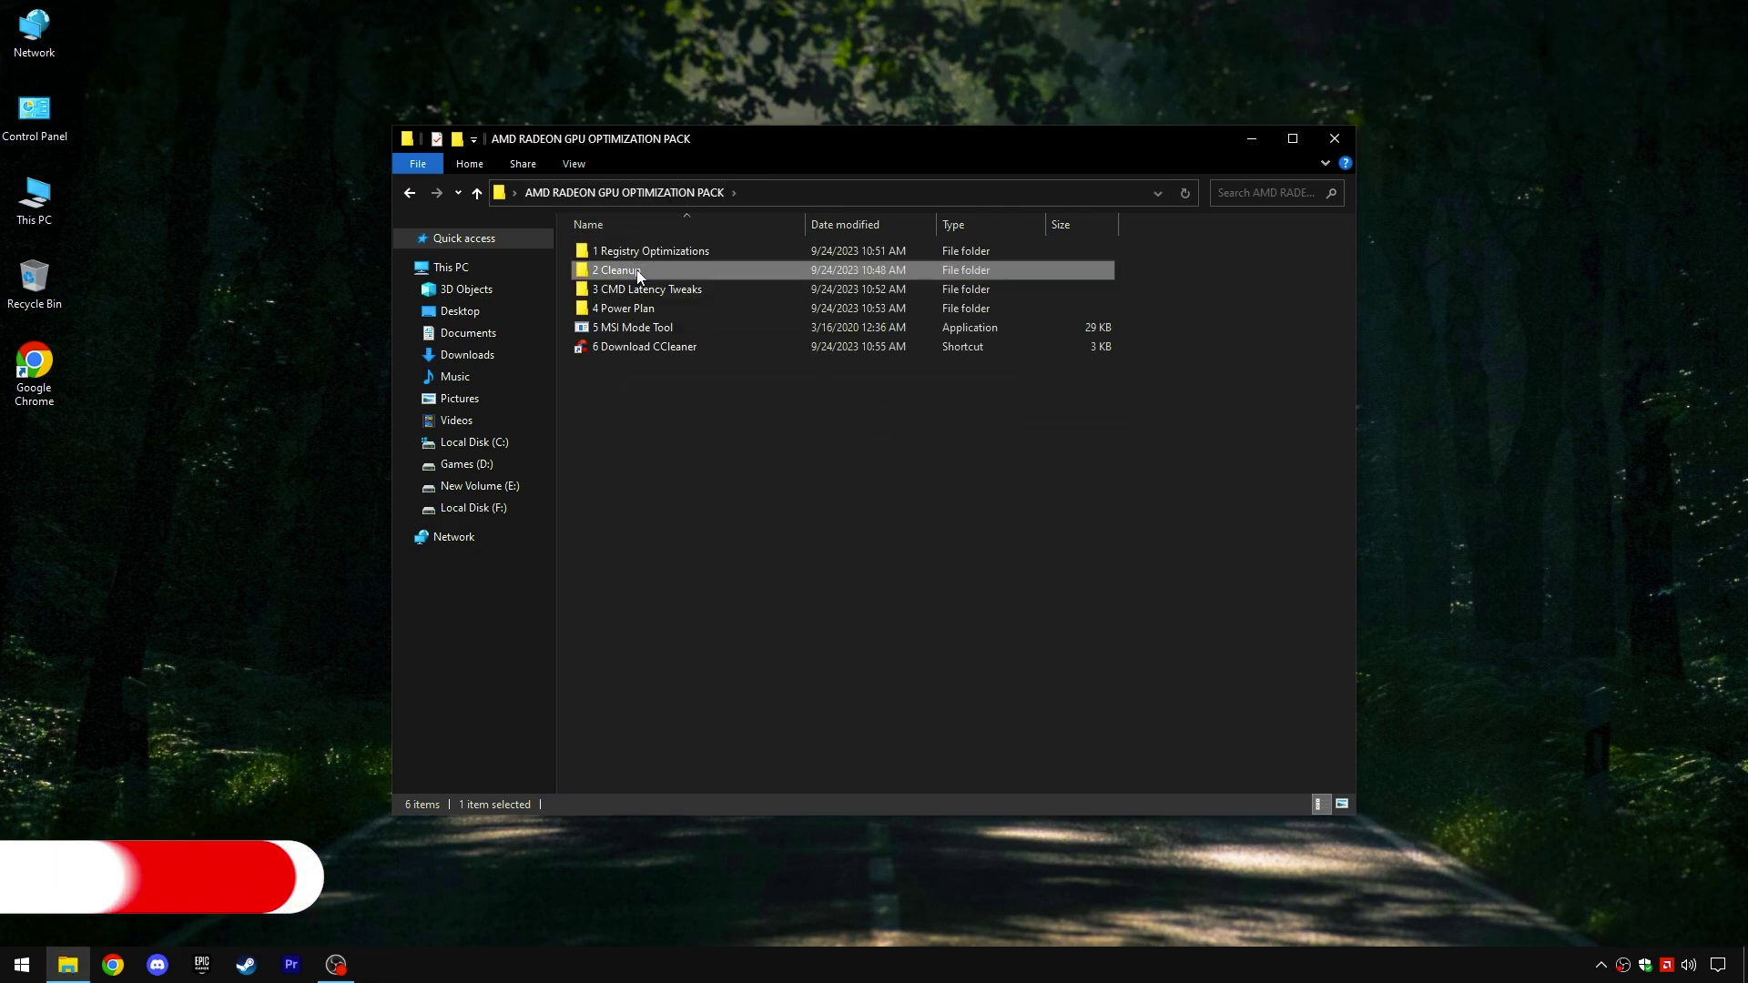
double_click(619, 271)
left_click_drag(629, 373, 787, 250)
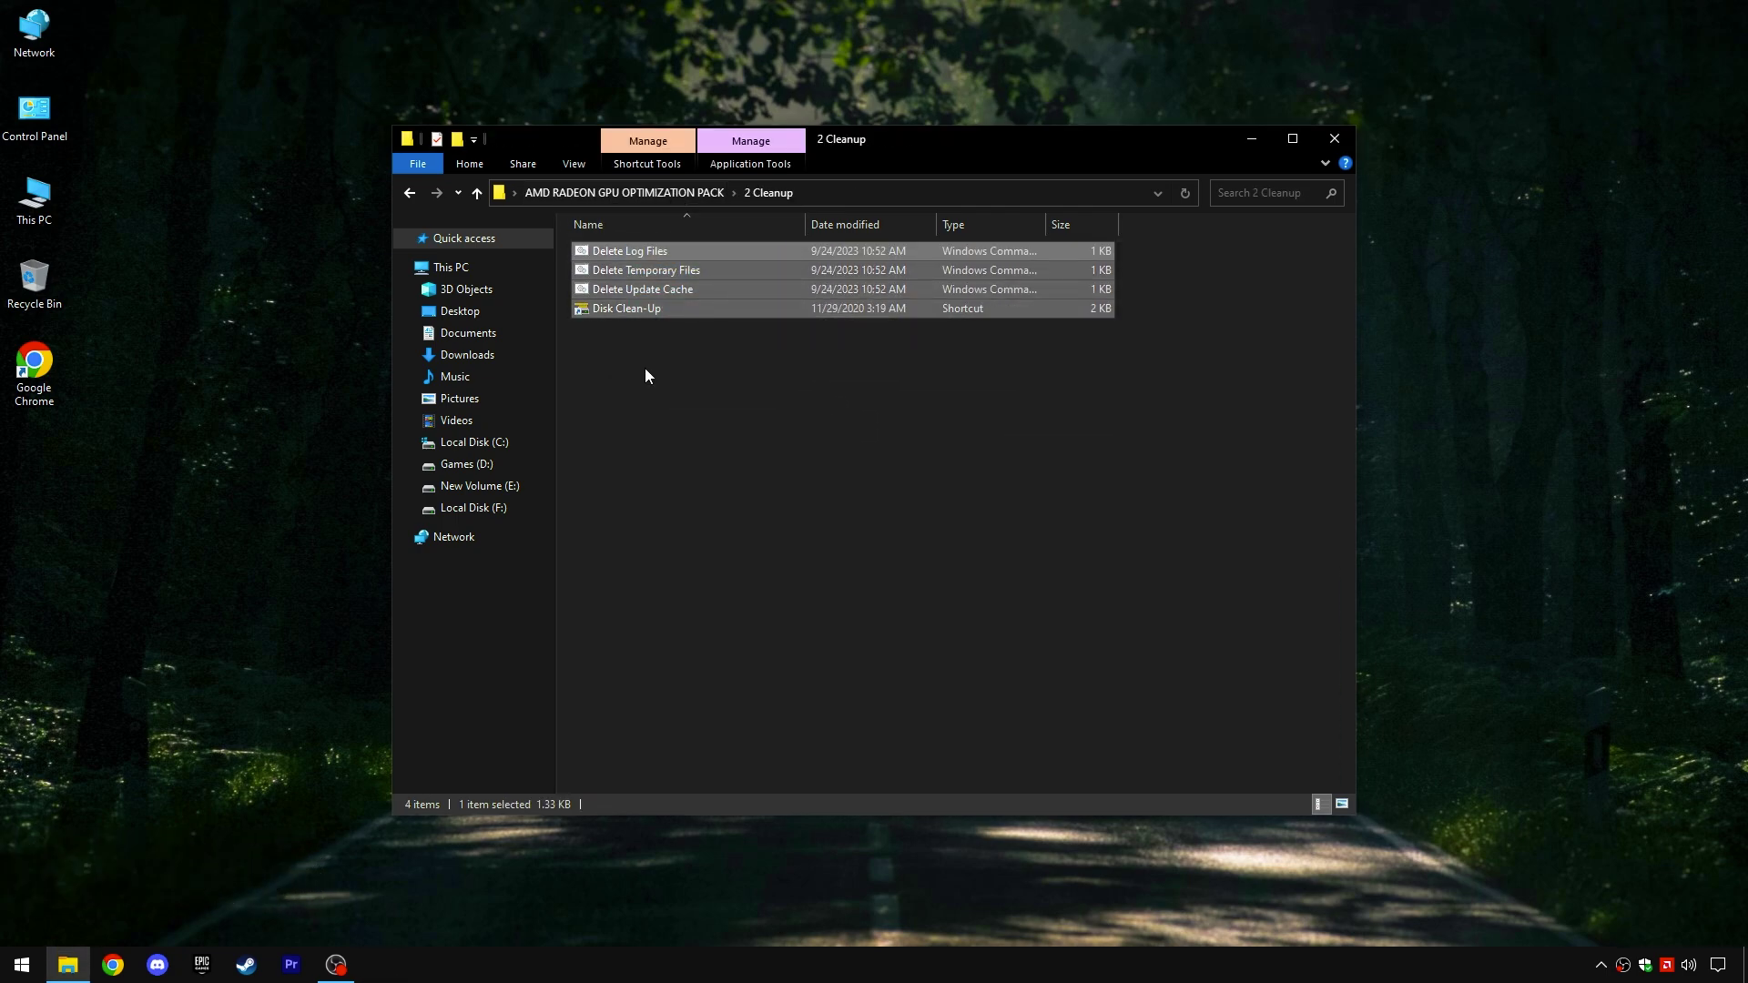
left_click(645, 368)
right_click(629, 255)
left_click(663, 271)
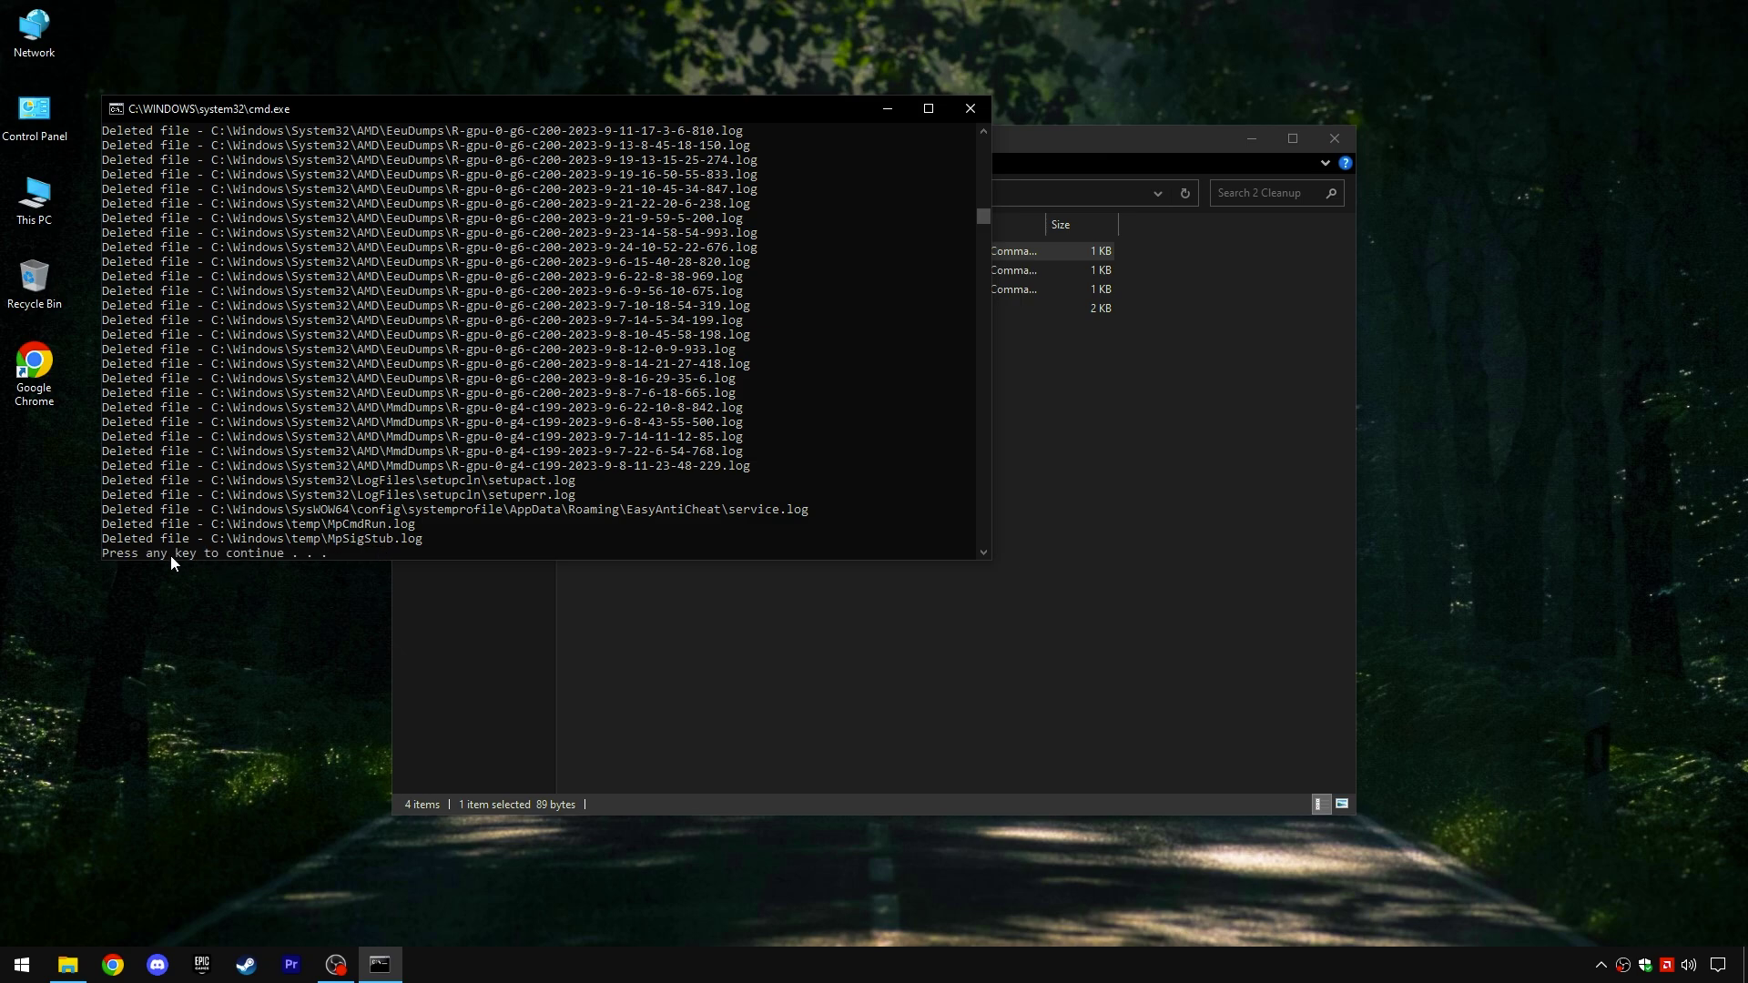
left_click(958, 116)
Run the Delete Temporary Files and Delete Update Cache scripts, closing each console when it finishes.
double_click(643, 272)
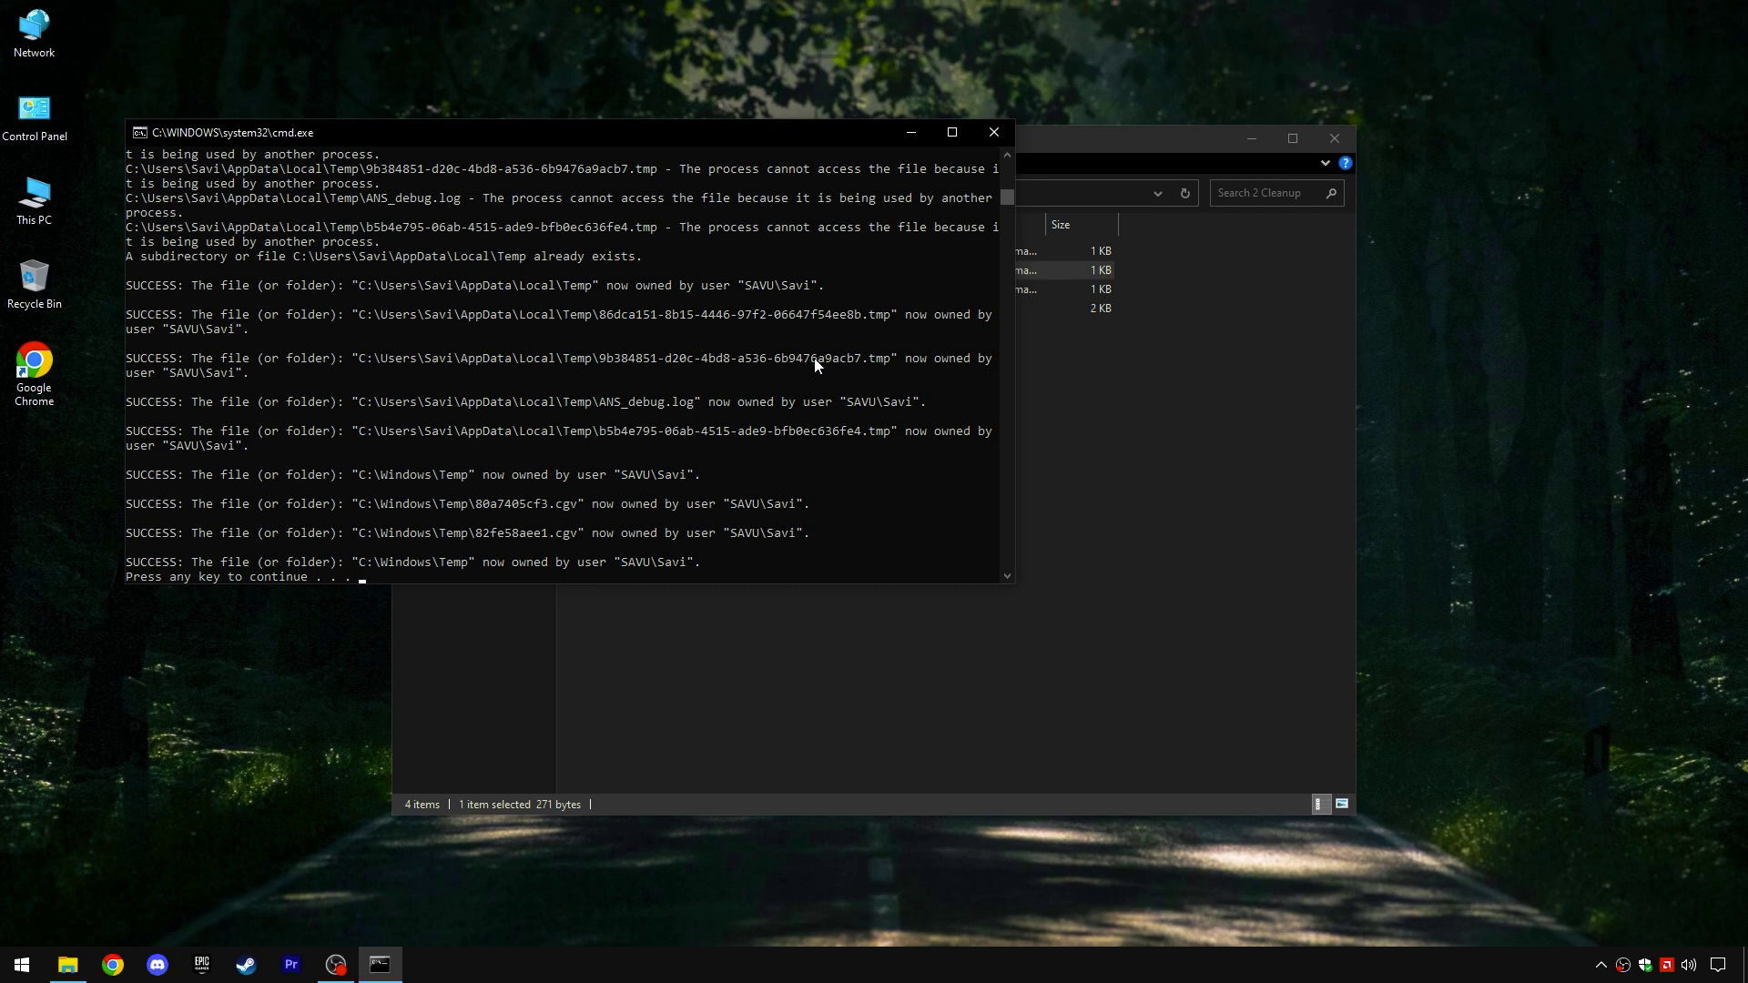
left_click(994, 132)
double_click(635, 289)
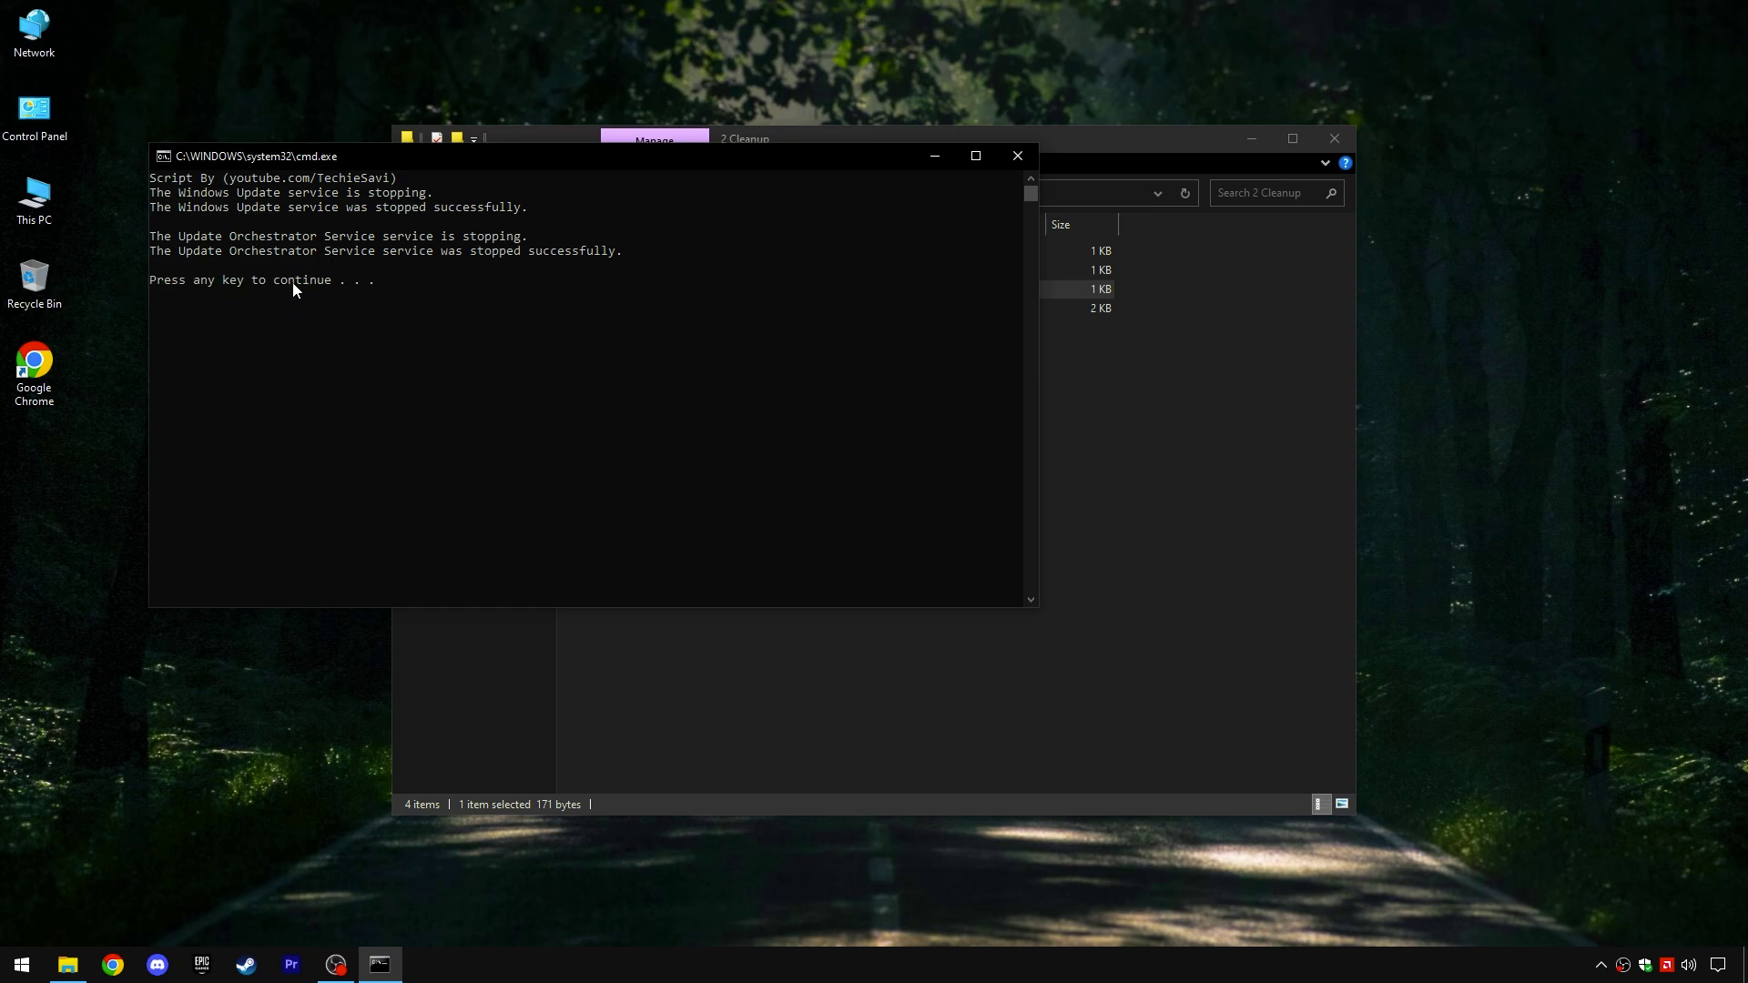
left_click(1018, 155)
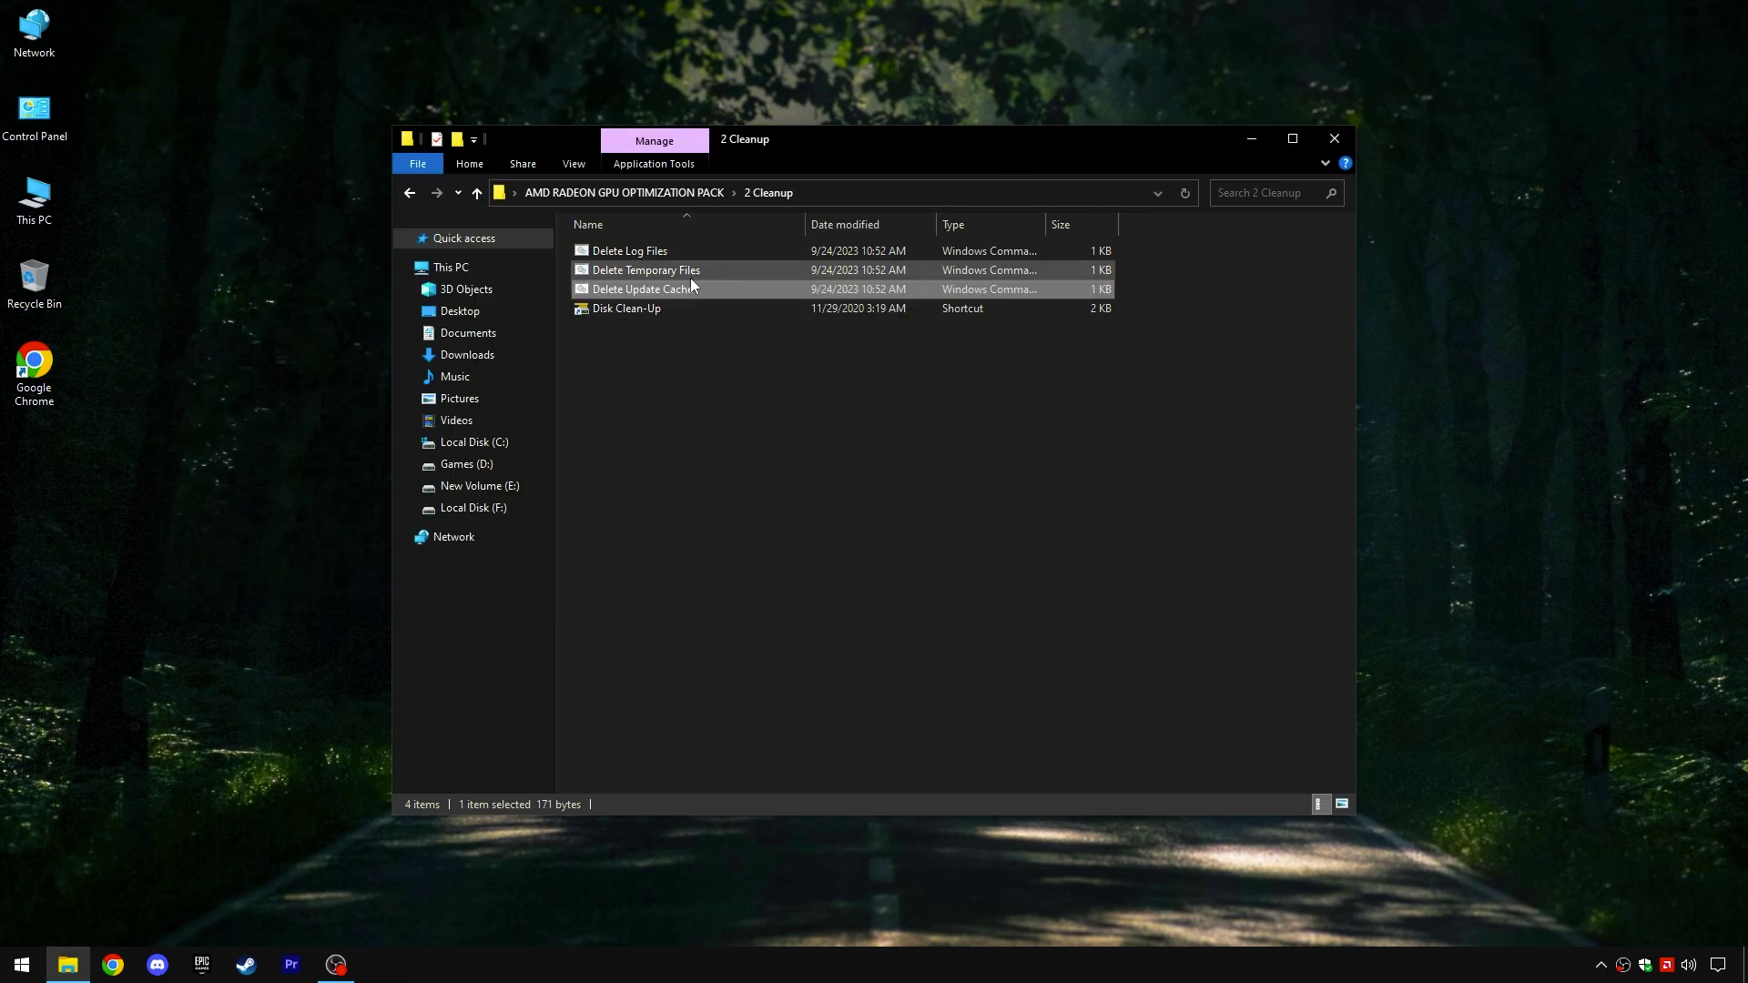
Run Disk Clean-Up on drive C: and permanently delete the checked file categories.
right_click(626, 314)
left_click(648, 320)
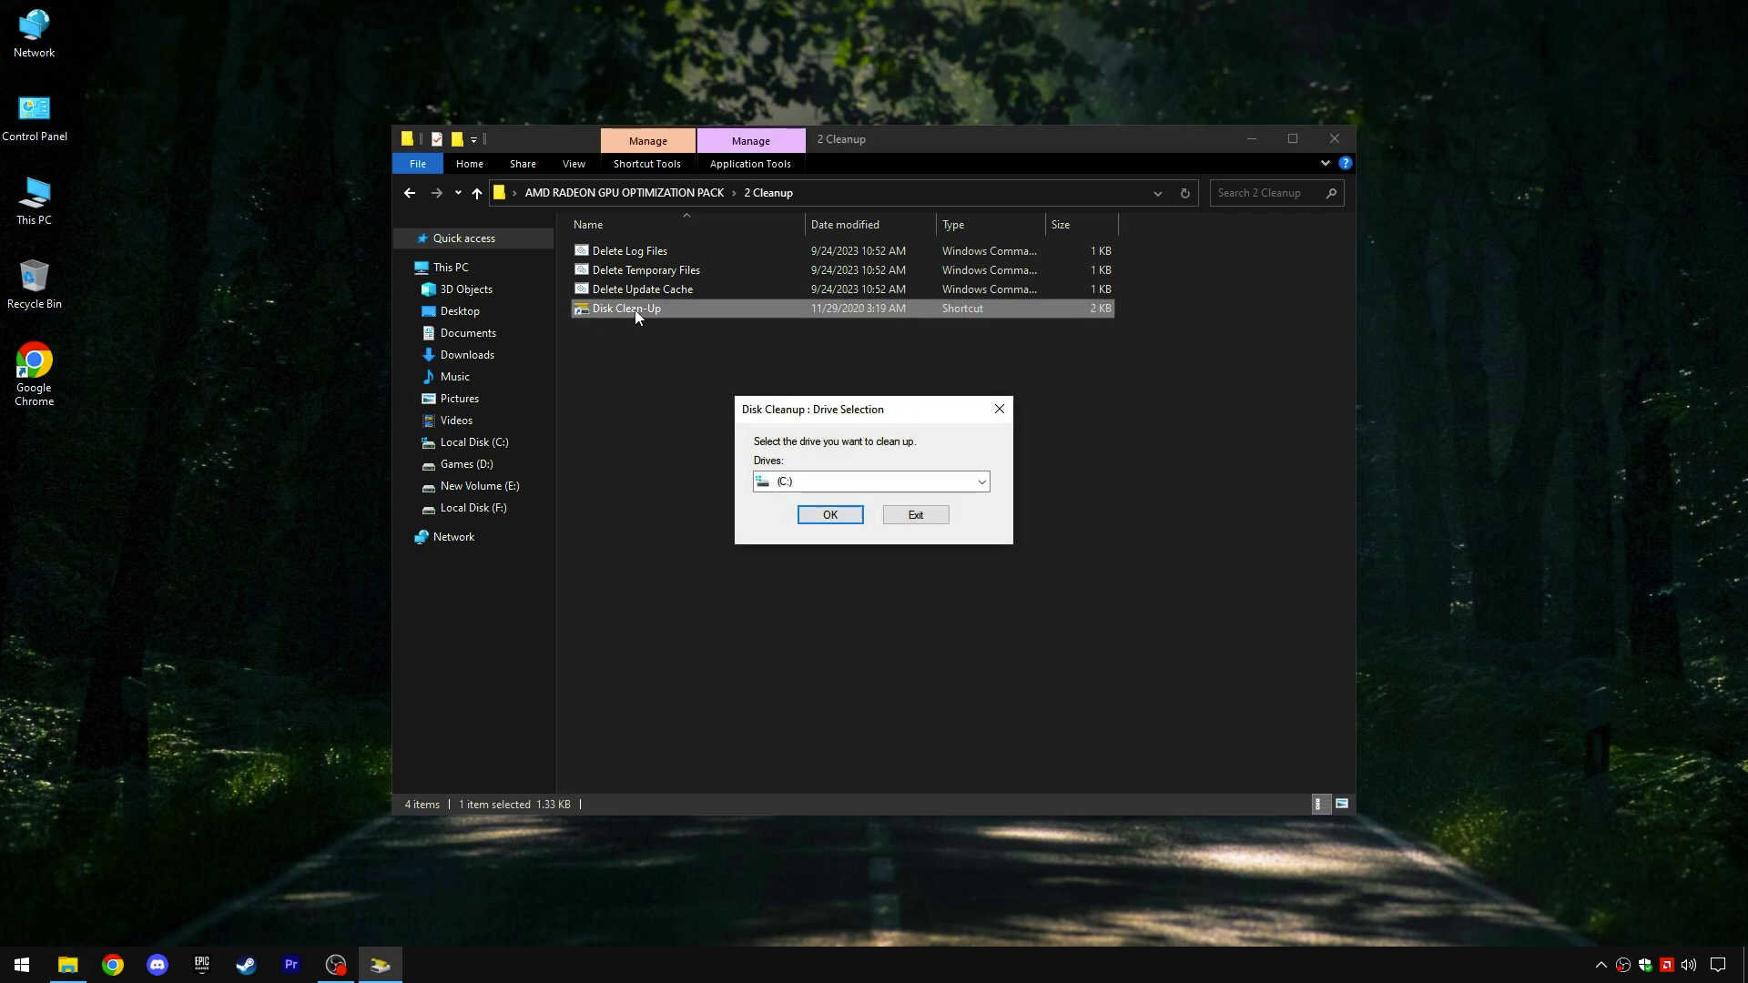
left_click(825, 515)
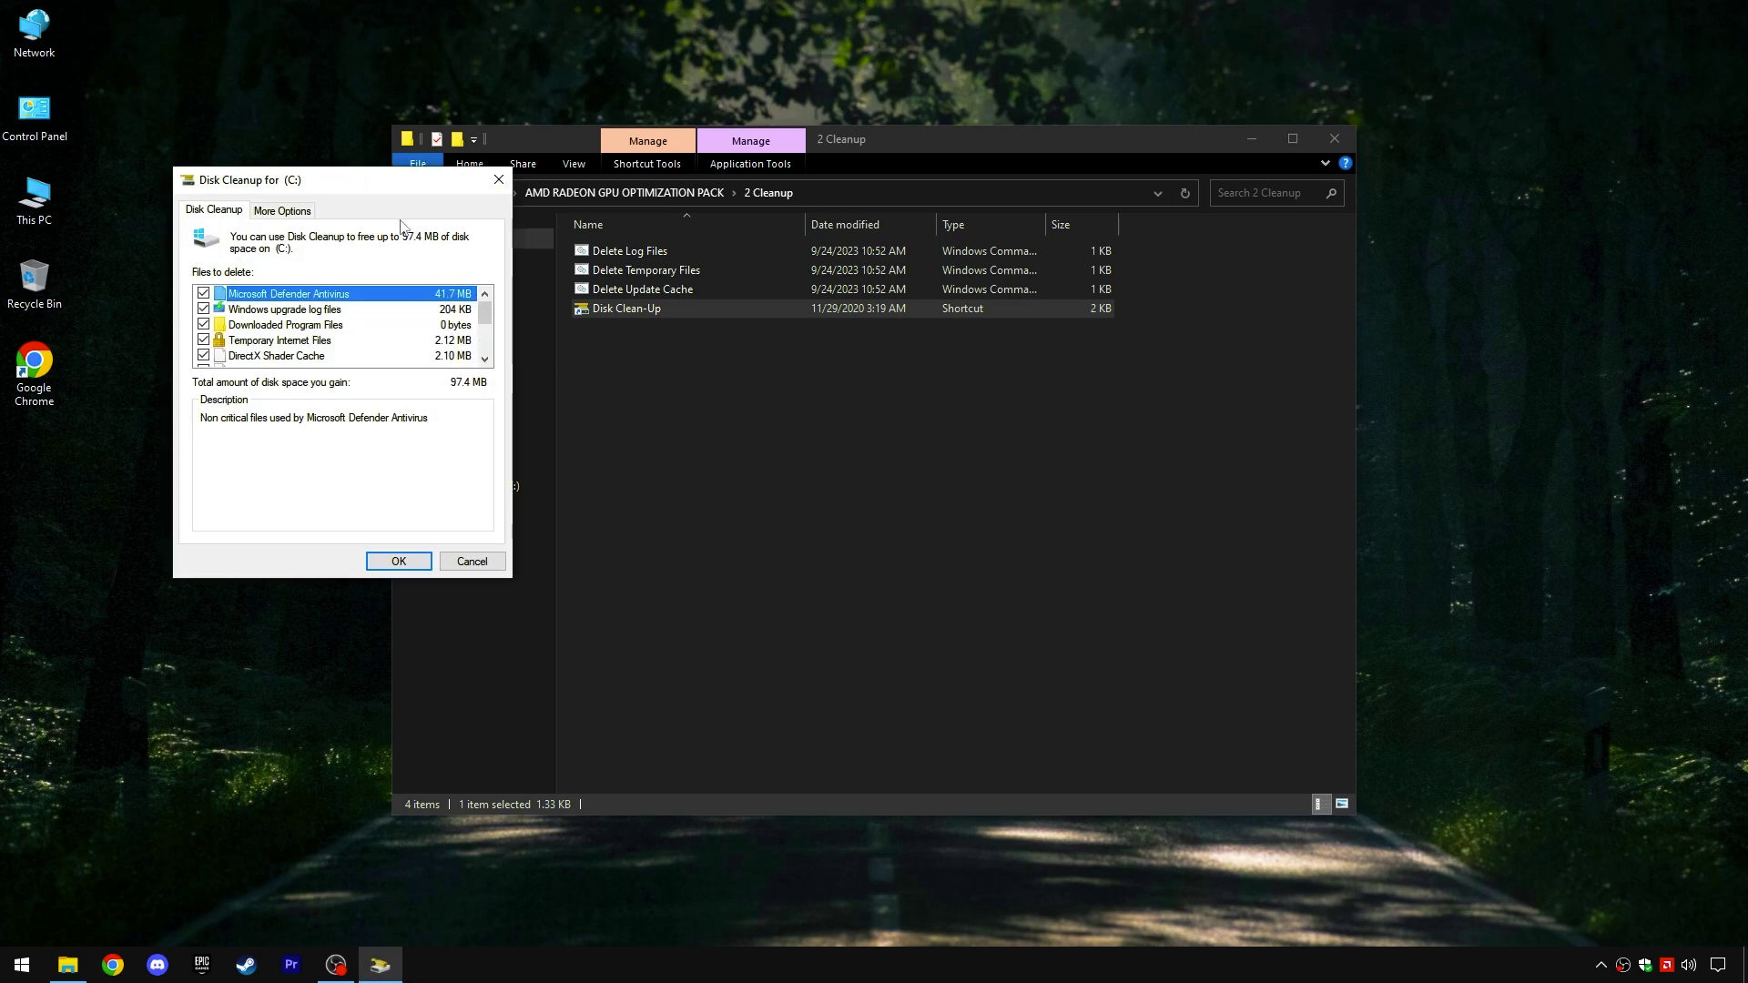
left_click_drag(383, 183, 847, 252)
scroll(803, 374, "down", 2)
scroll(701, 409, "up", 2)
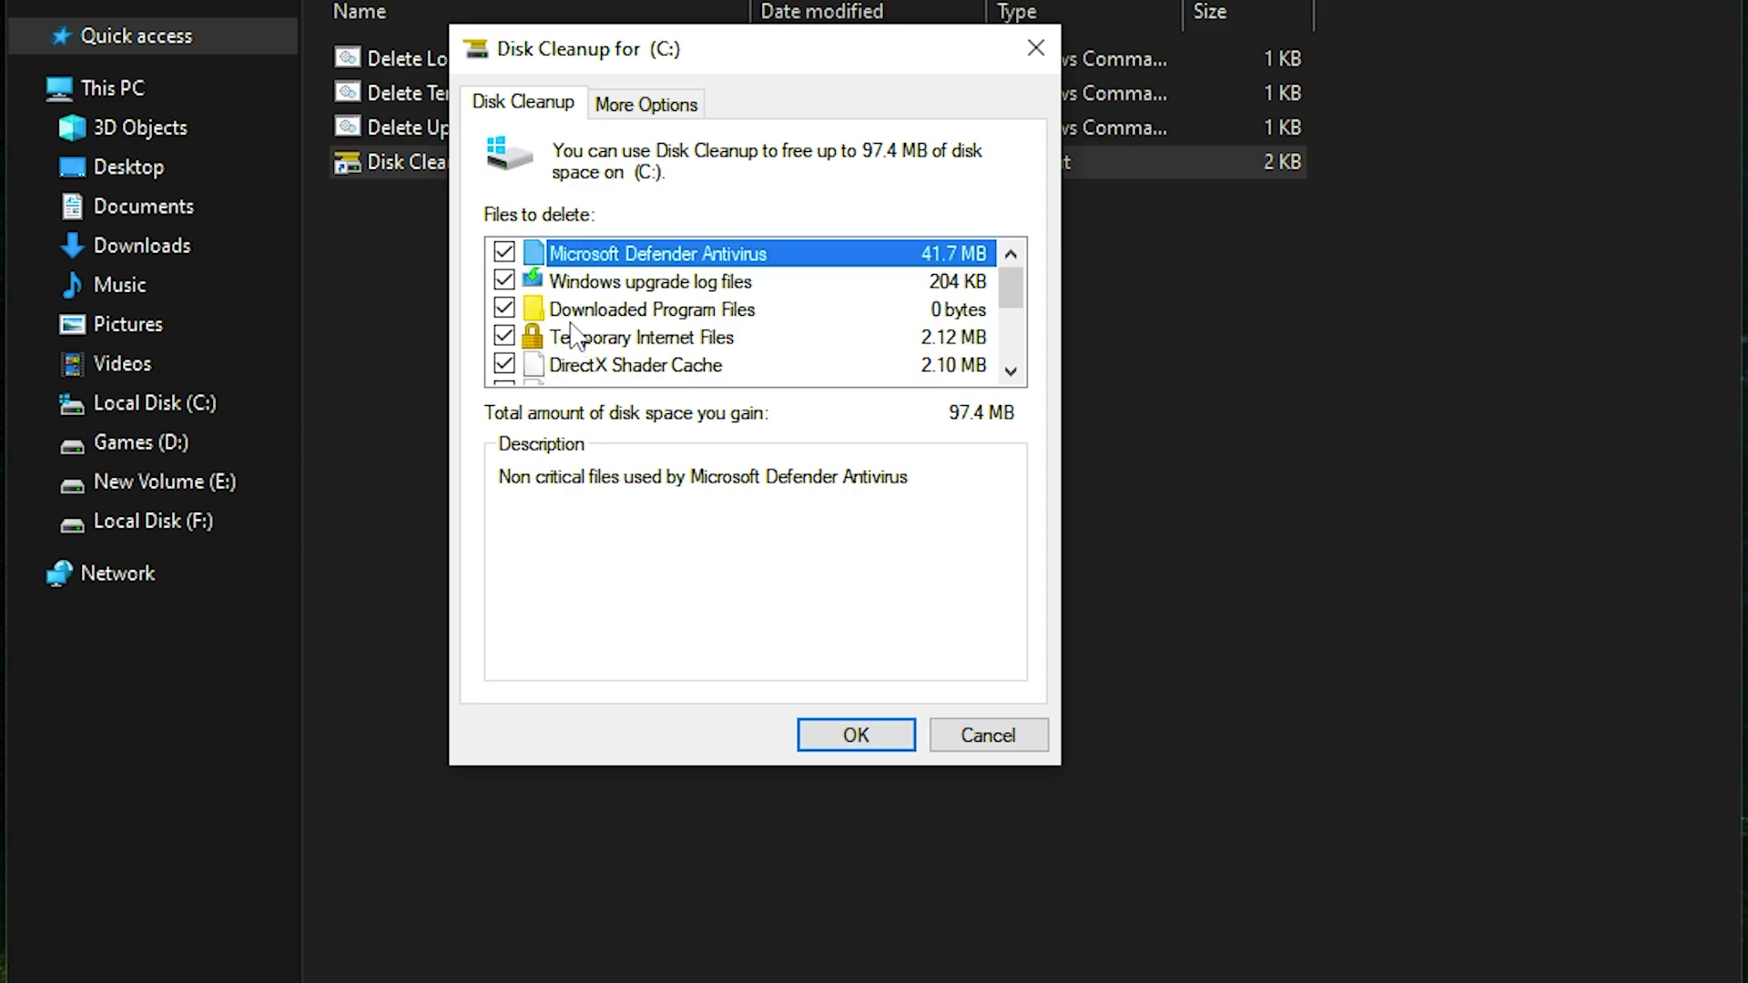
left_click(852, 741)
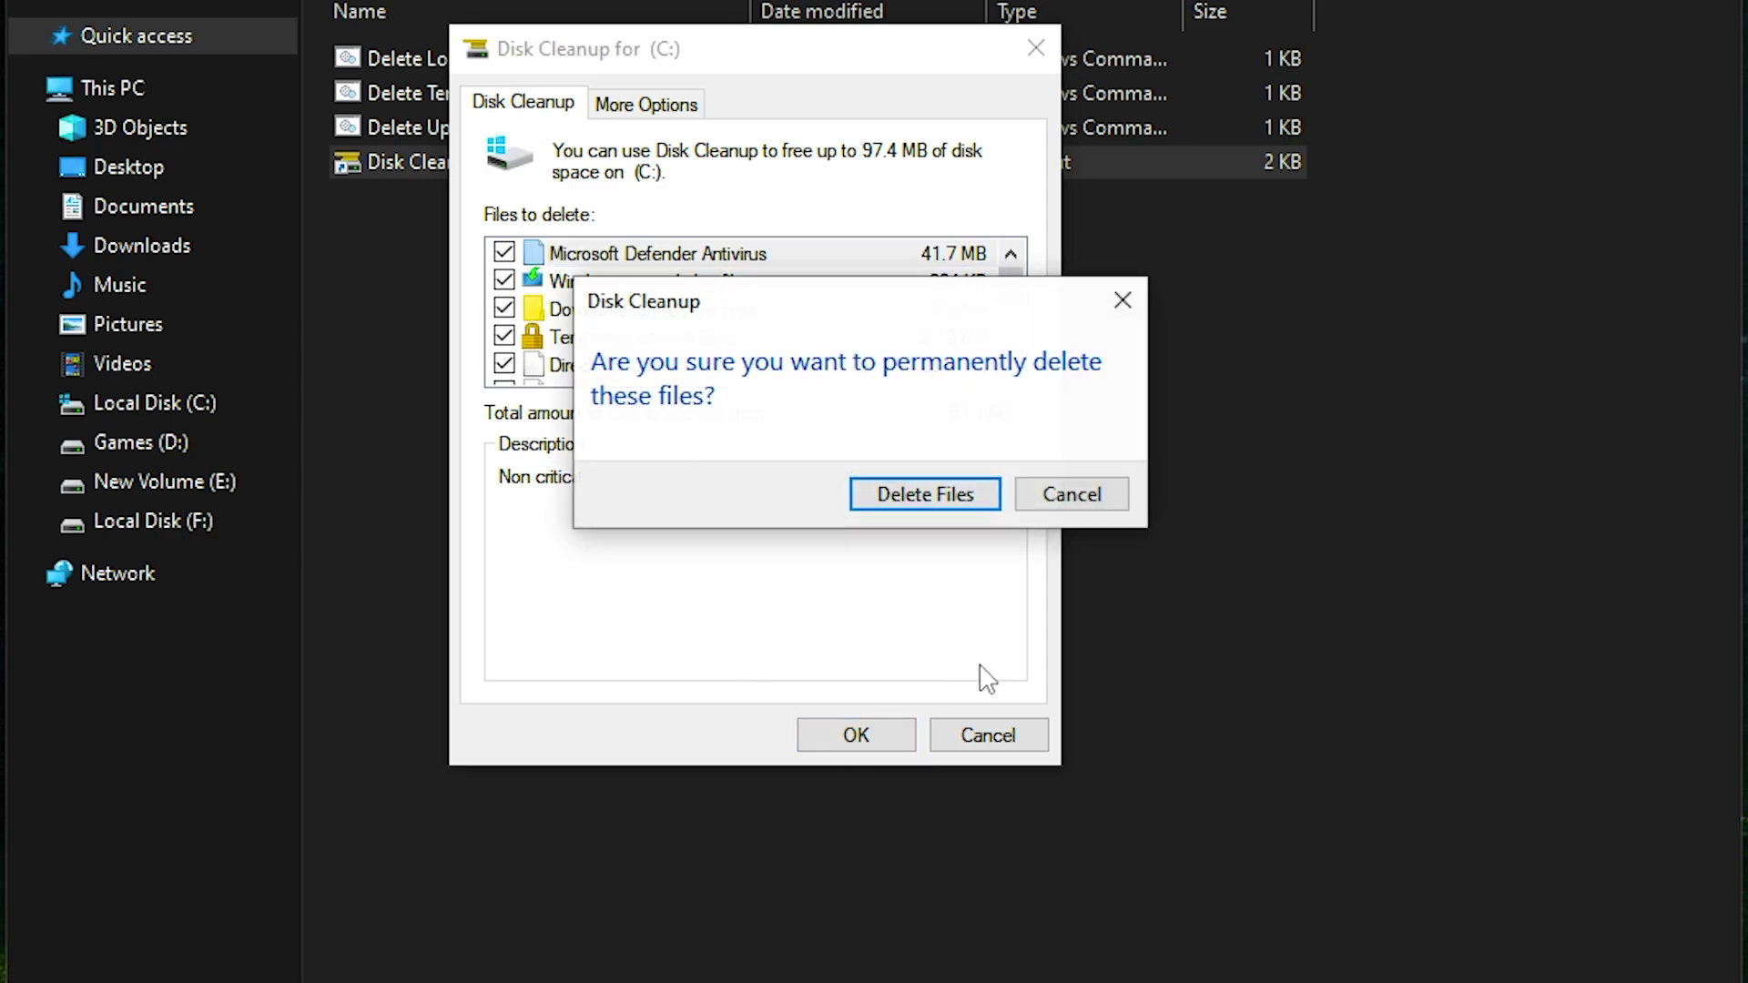
left_click(927, 498)
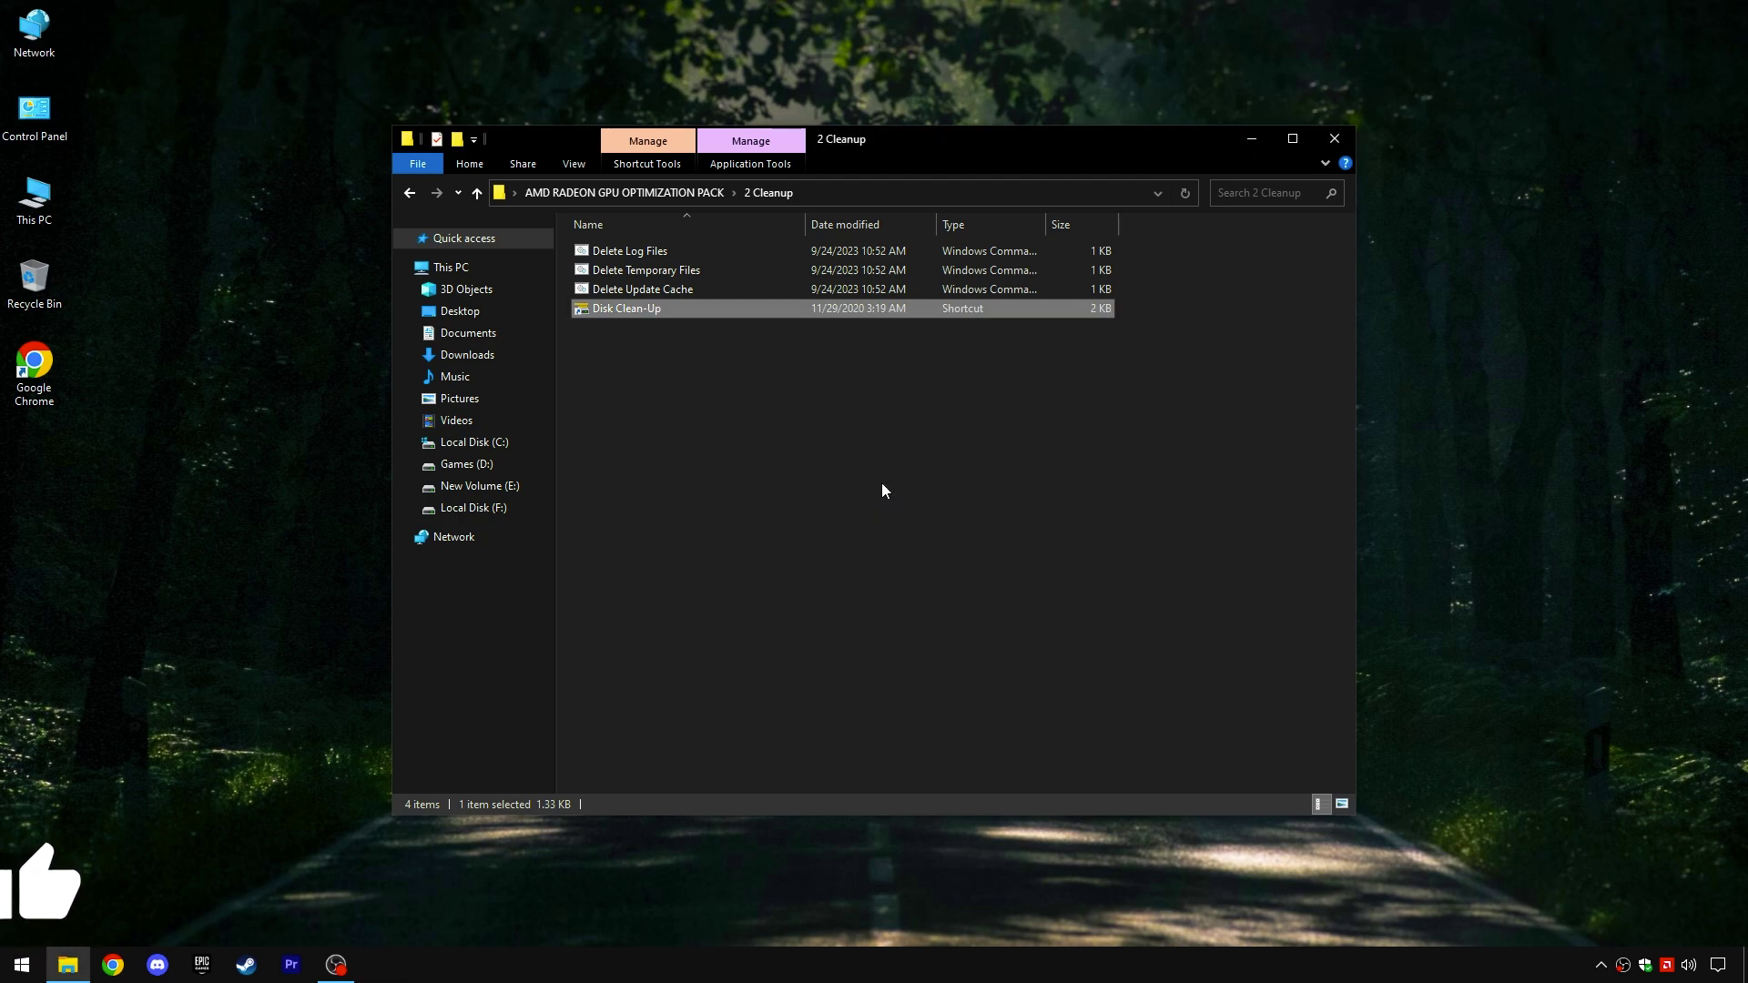
Open the pack's 3 CMD Latency Tweaks folder, run the BCDEdit Tweaks script and close its console.
left_click(628, 192)
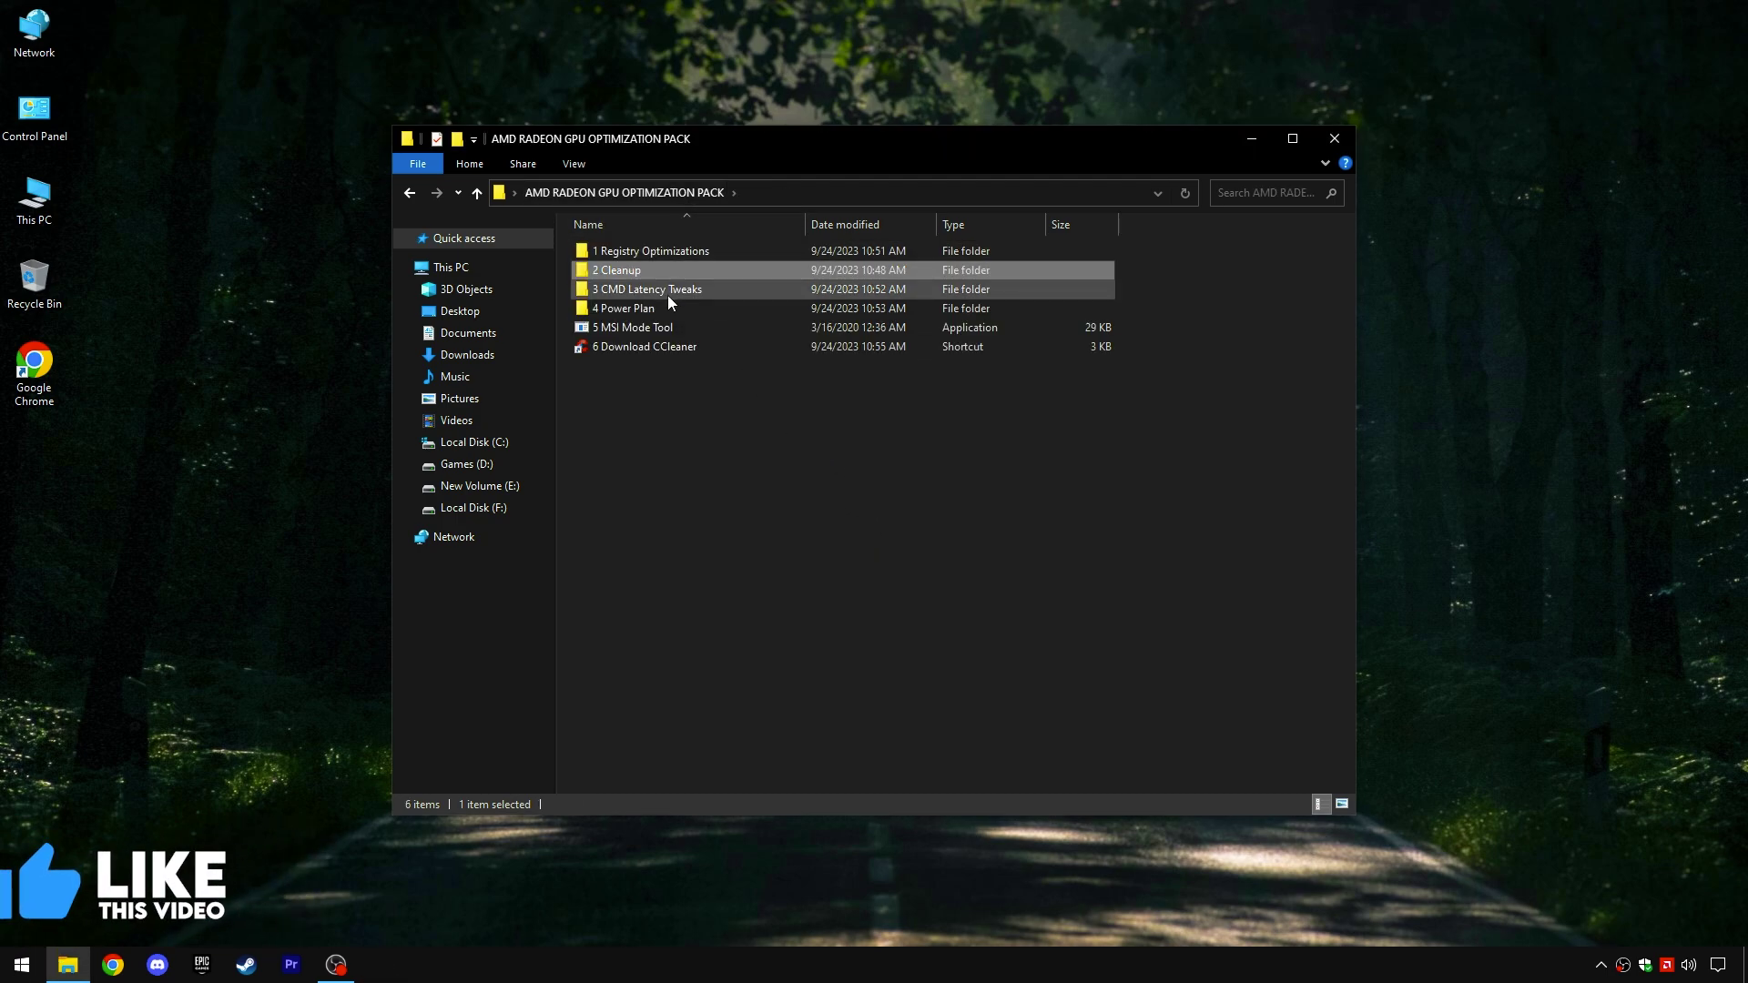
double_click(667, 290)
left_click(628, 250)
right_click(620, 249)
left_click(642, 259)
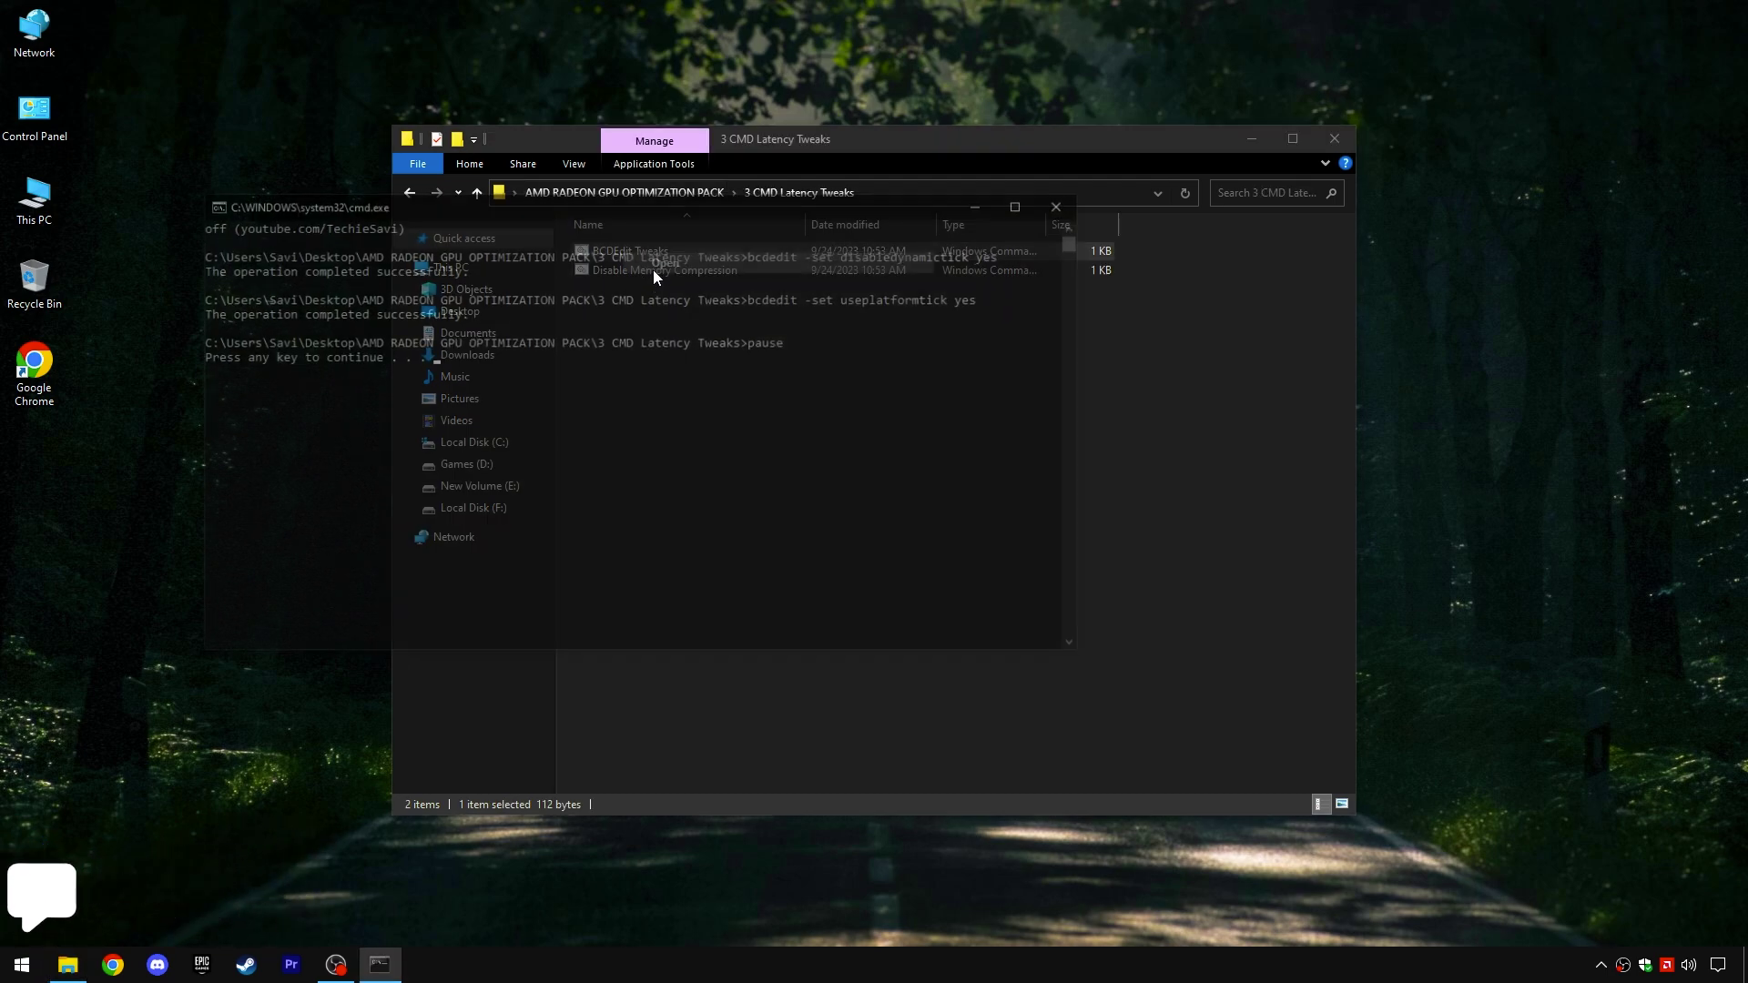
left_click(1056, 206)
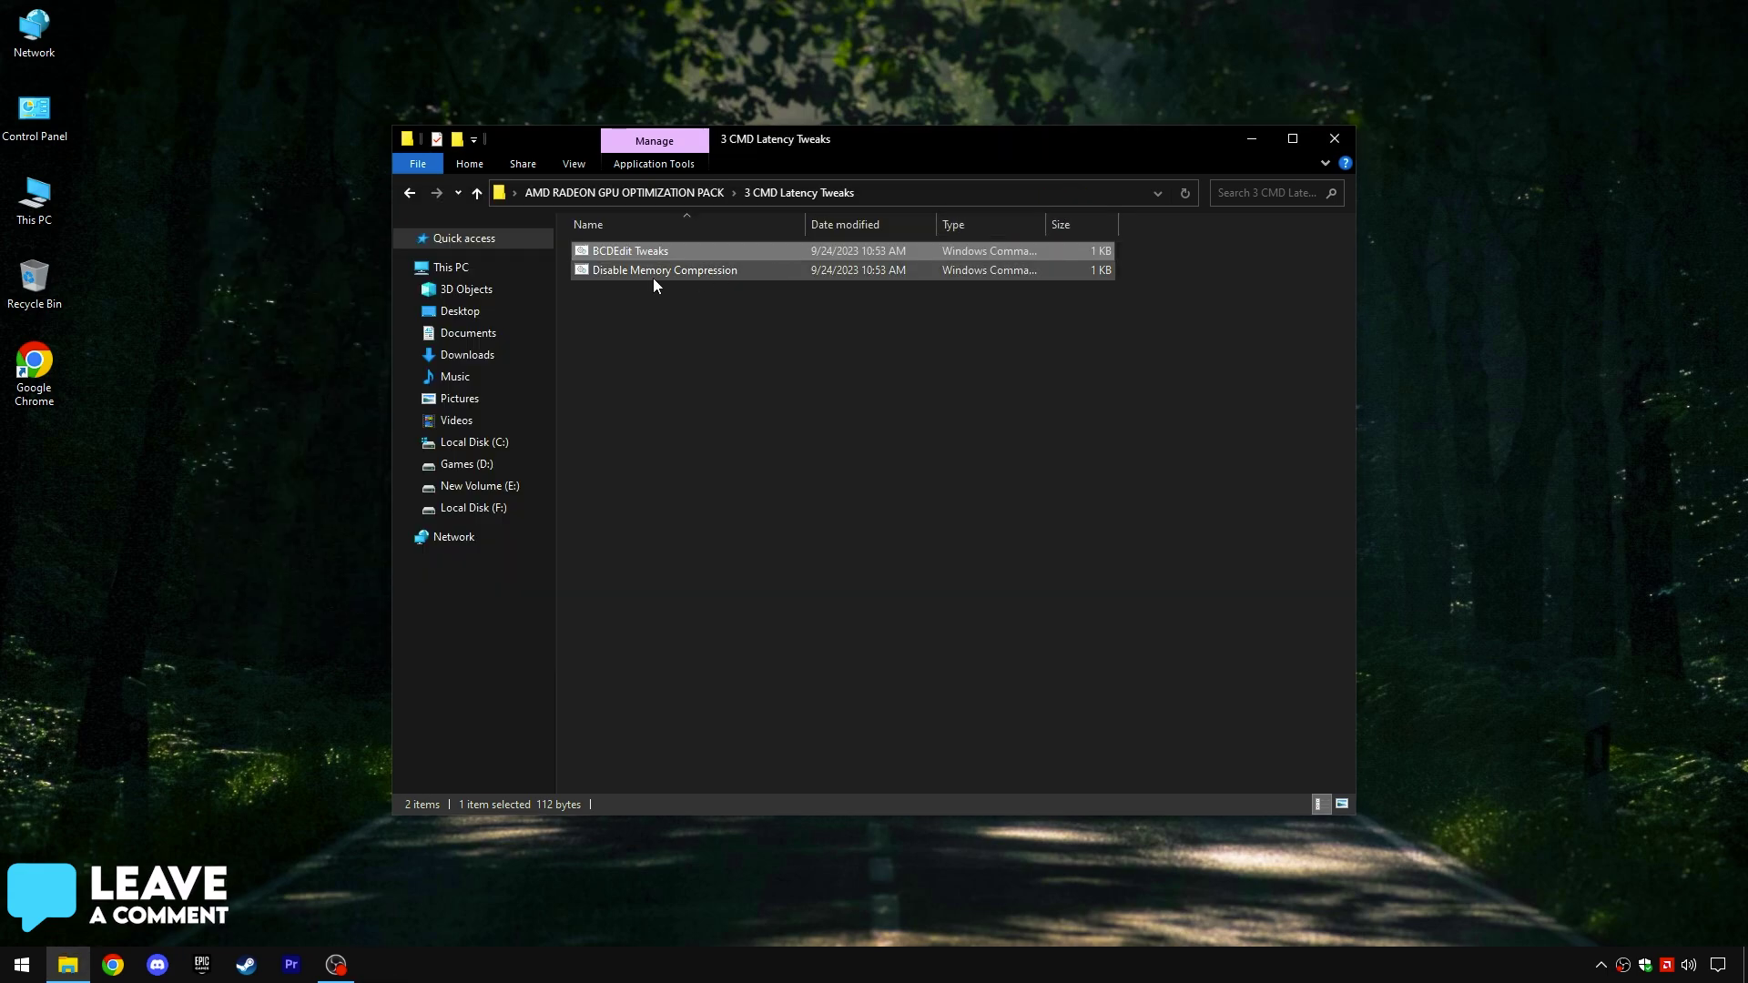
Run the Disable Memory Compression script and close its console.
right_click(647, 275)
left_click(691, 289)
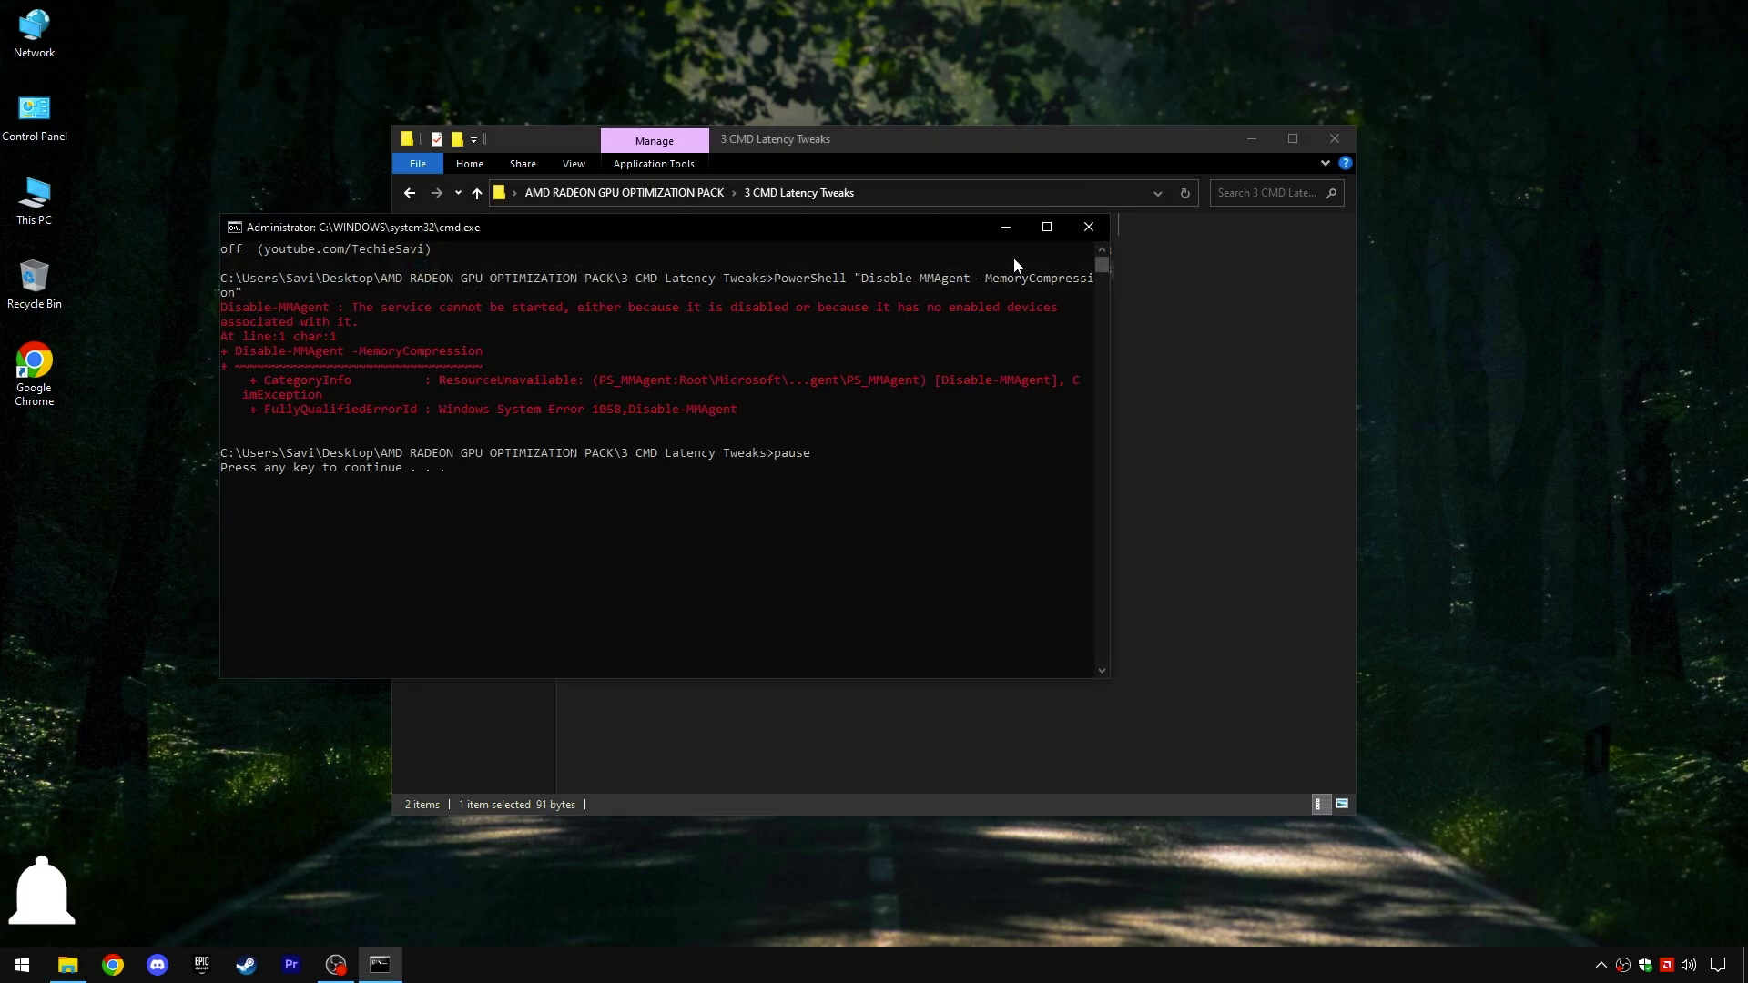
left_click(1076, 225)
Open the pack's 4 Power Plan folder, run the 2 Delete Other Power Plans script and close its console.
left_click(625, 192)
double_click(623, 307)
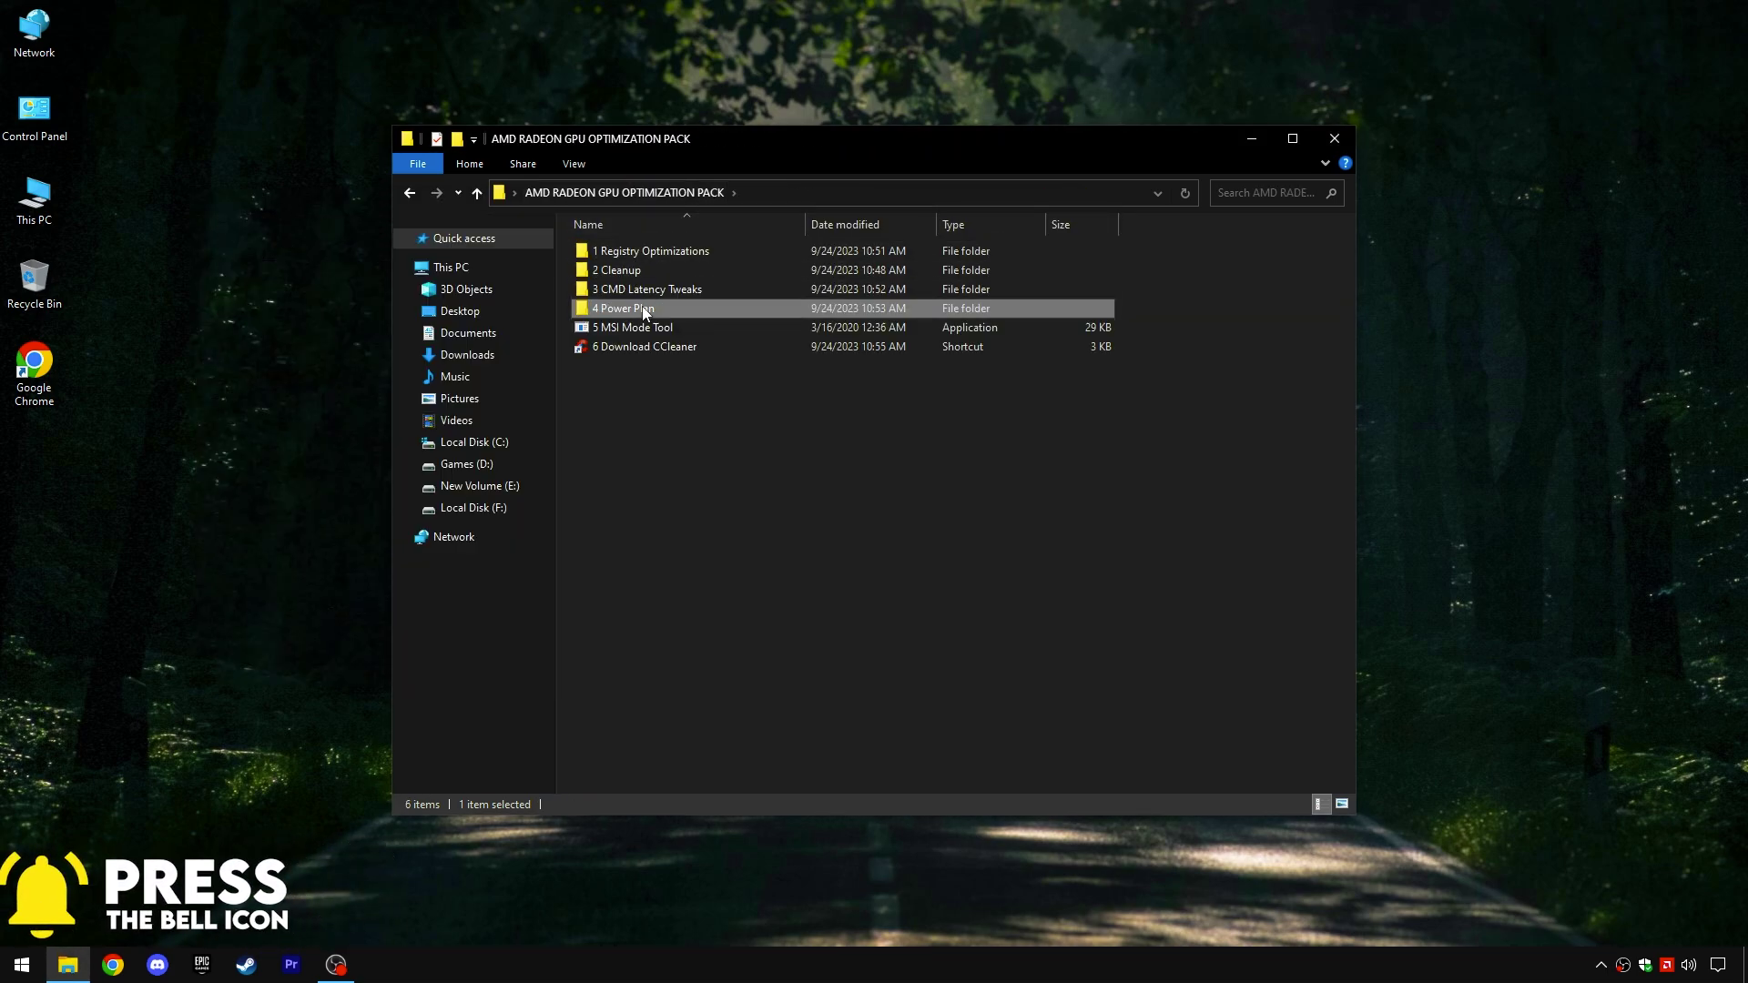
double_click(636, 270)
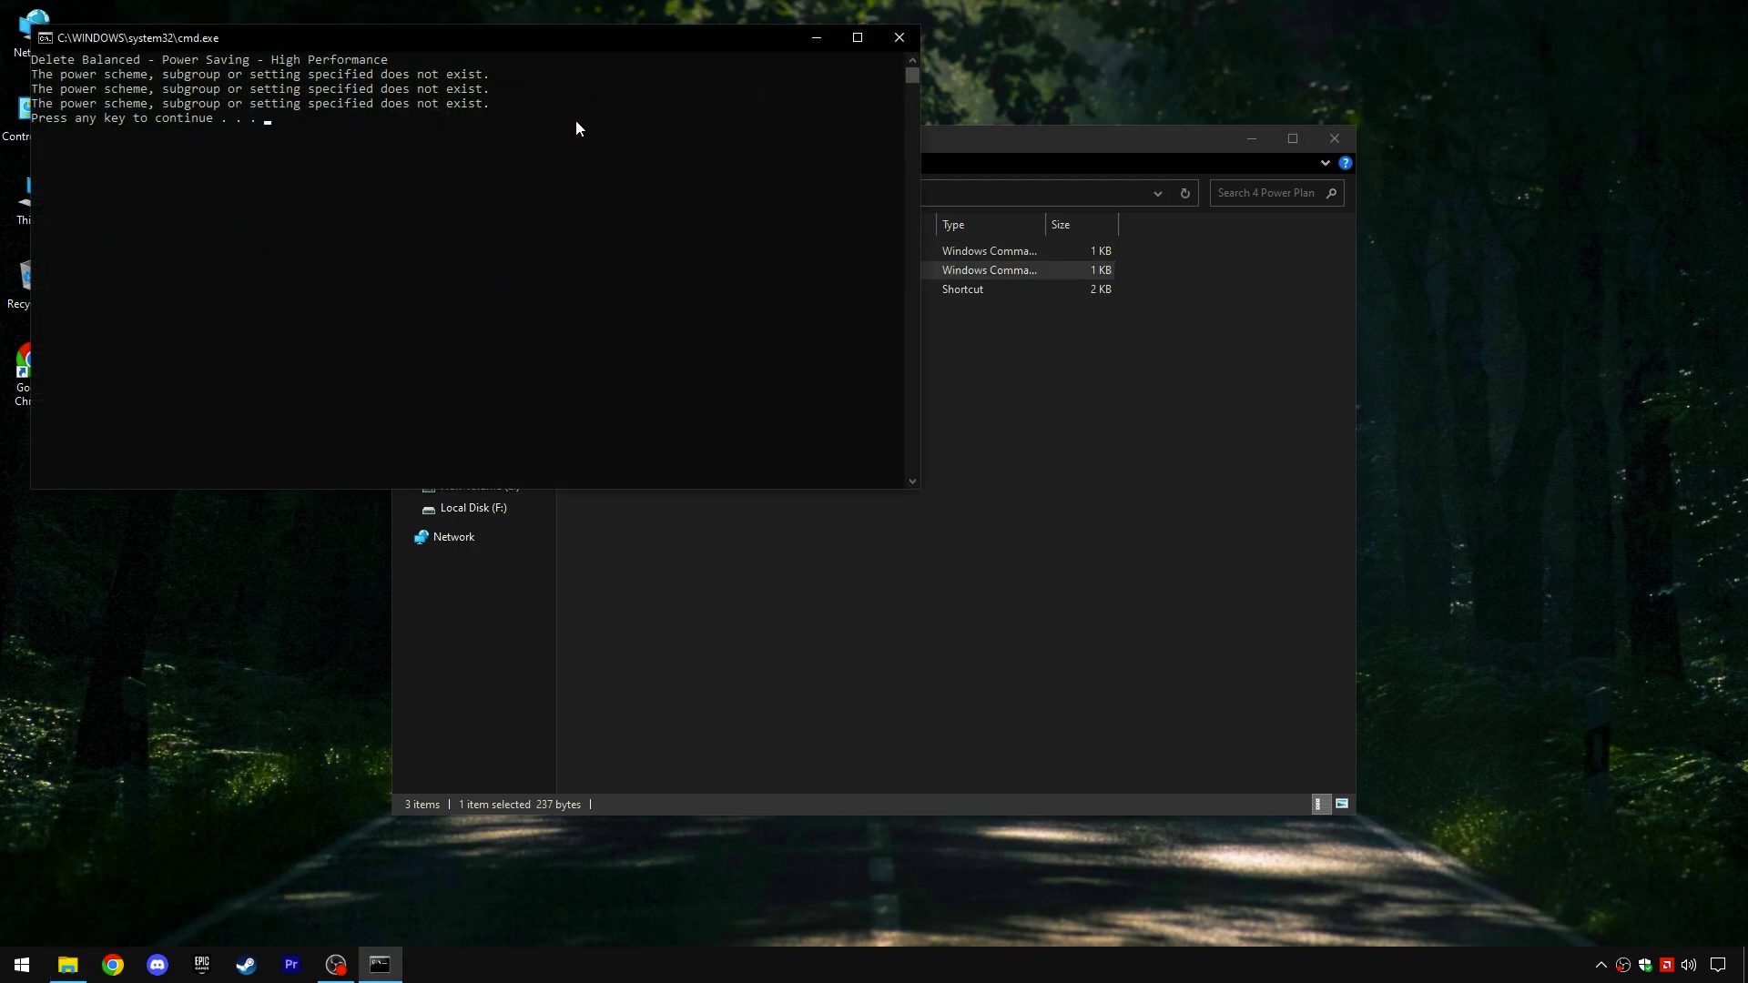
left_click(899, 38)
Run the first script in the folder to import the Ultimate Performance power plan, and close its console.
double_click(661, 249)
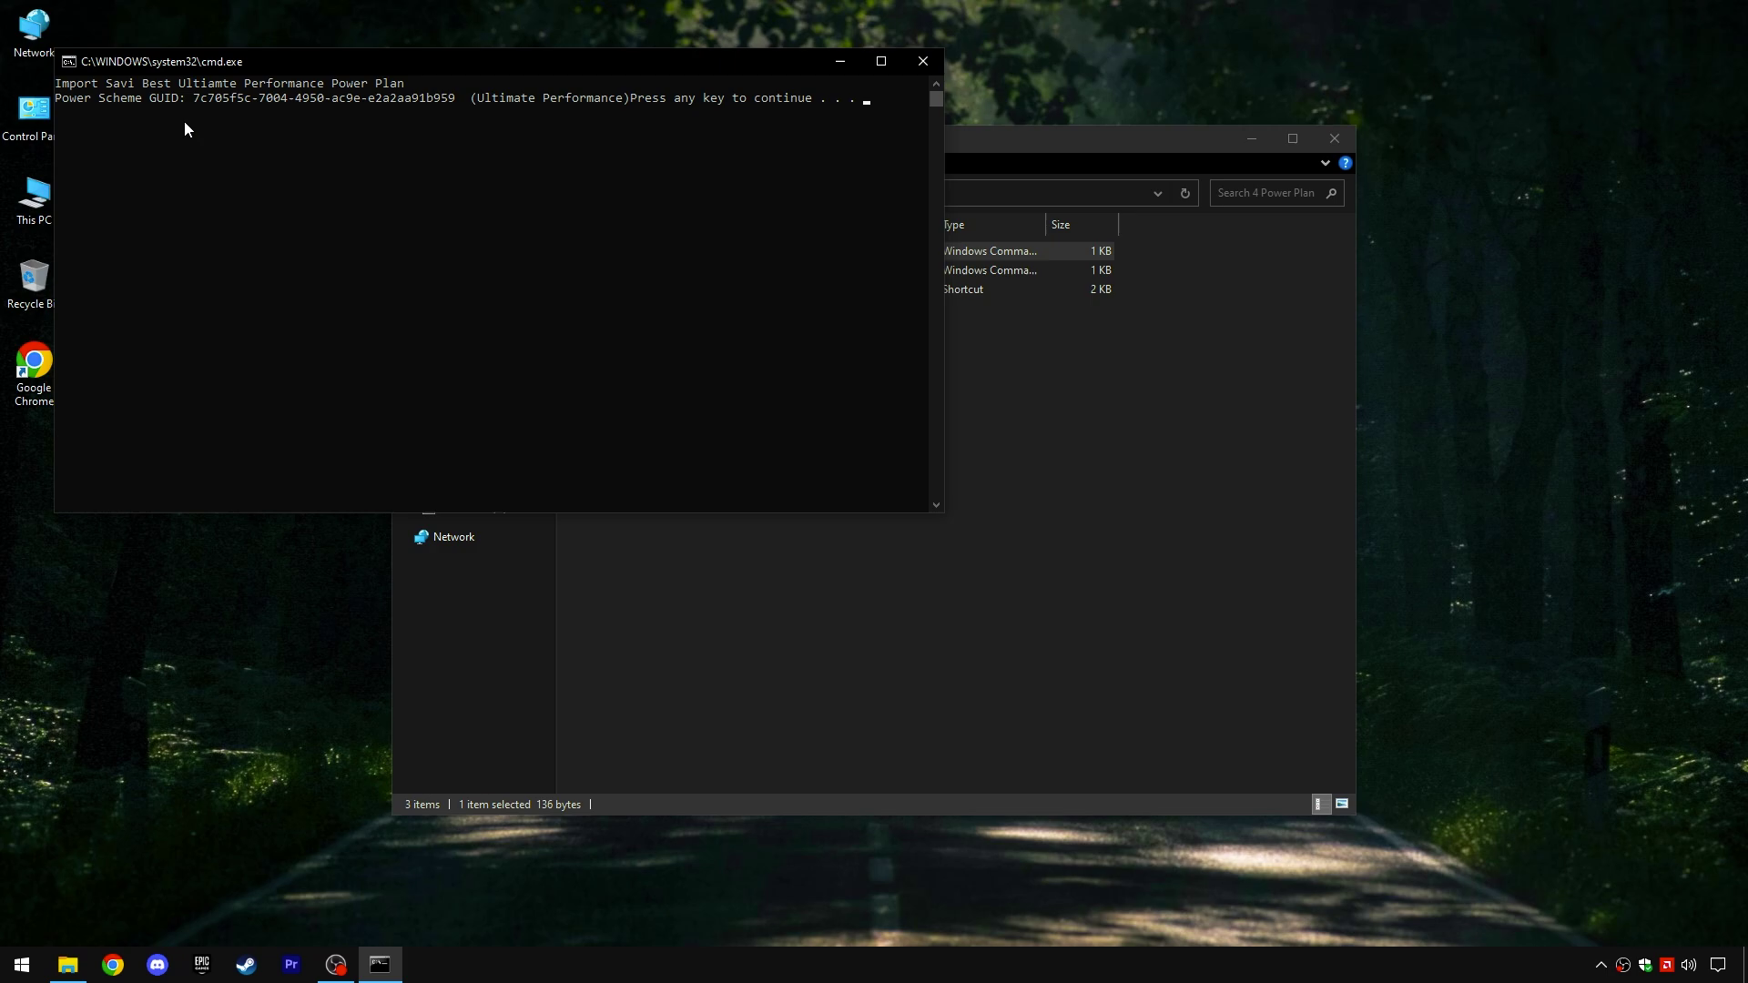
left_click_drag(84, 102, 805, 106)
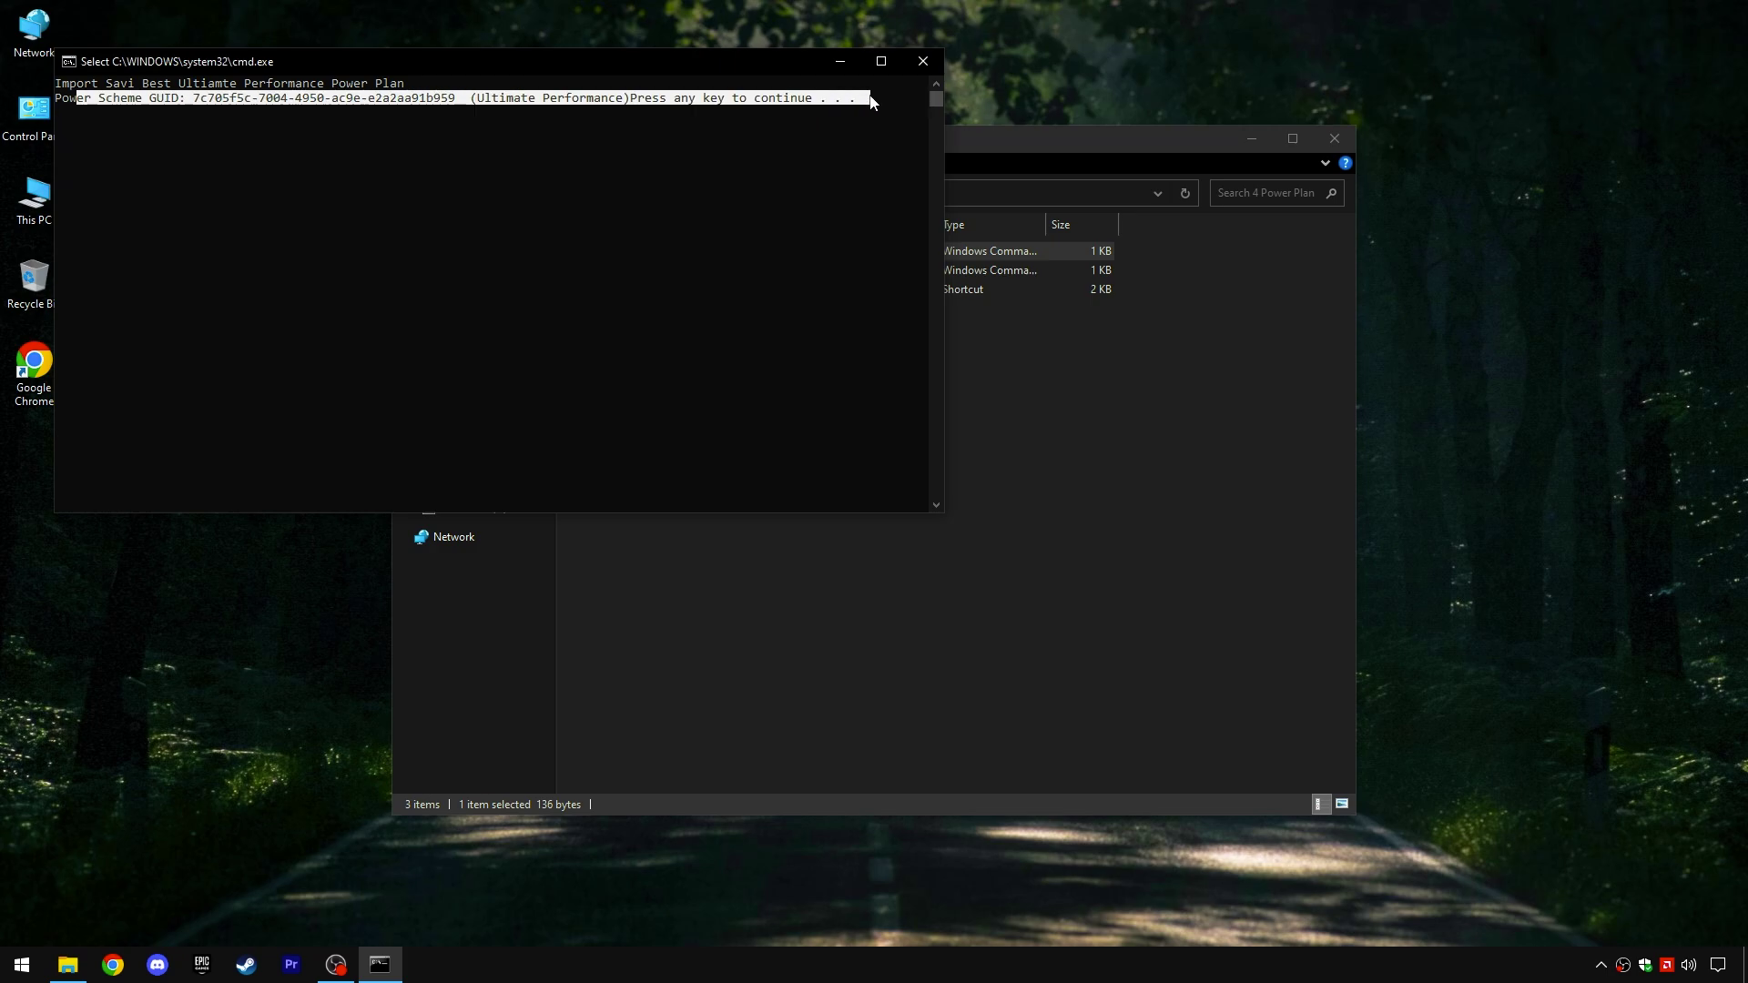
left_click(924, 64)
Check the available power plans through the Power Plans shortcut, and return to the optimization pack's main folder.
double_click(621, 290)
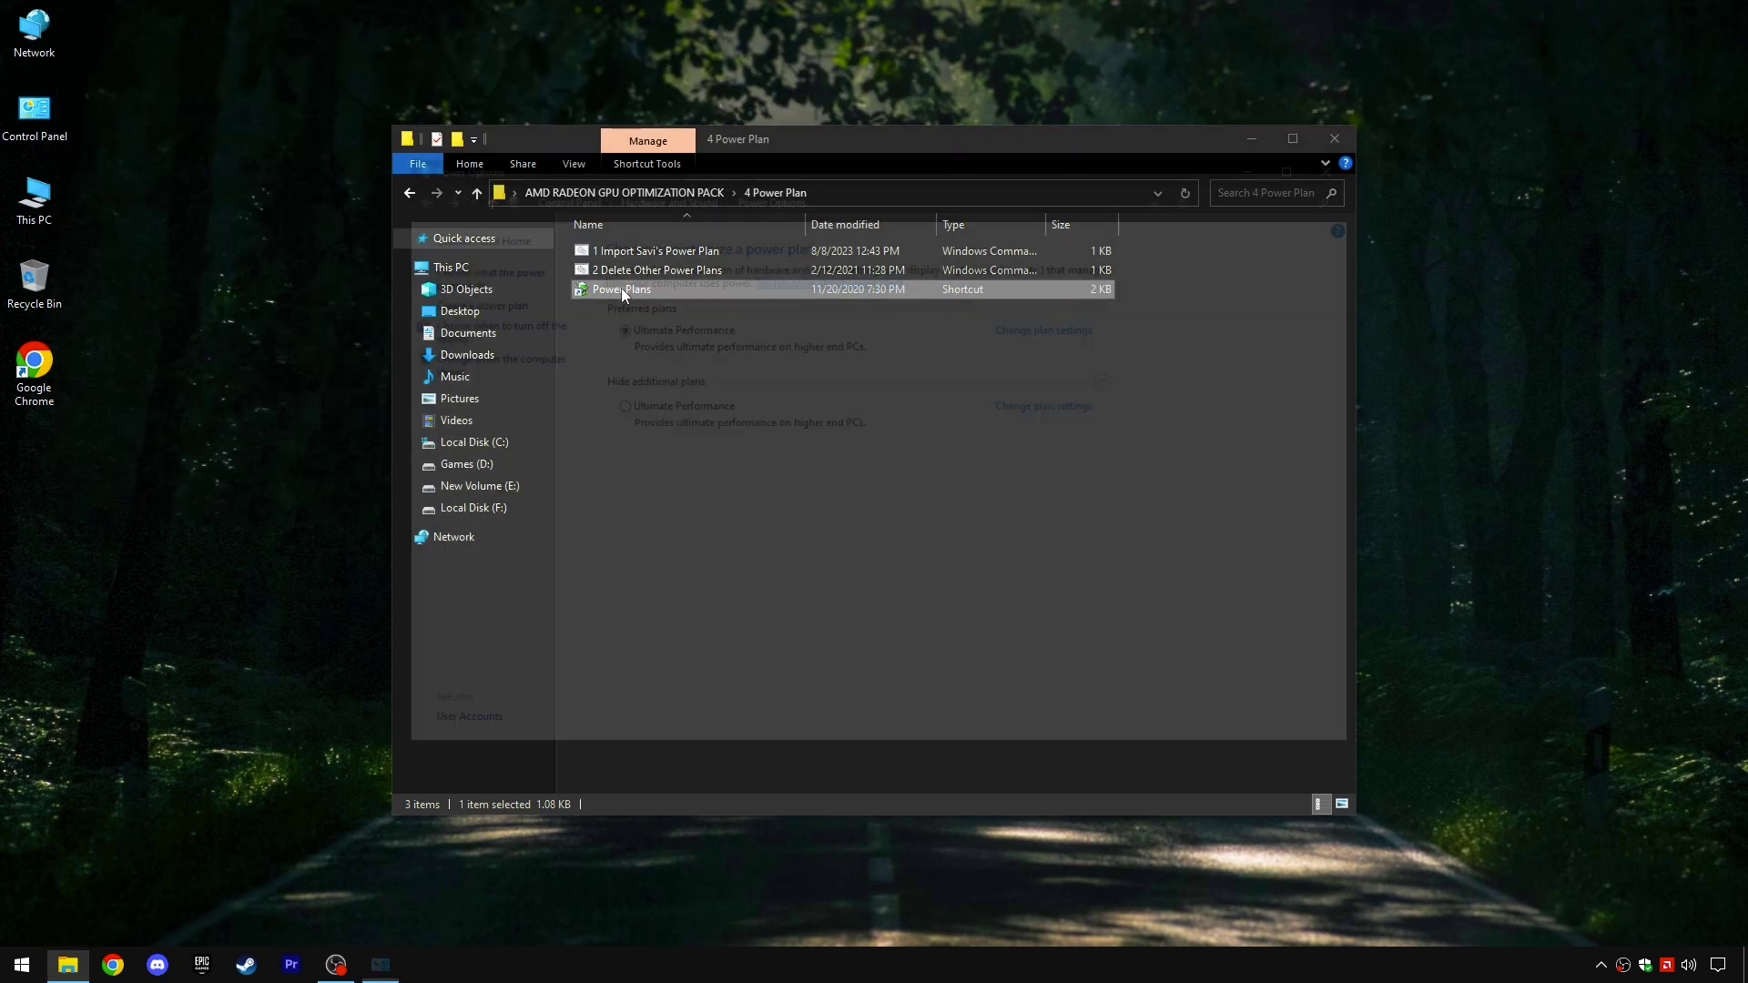
left_click(460, 356)
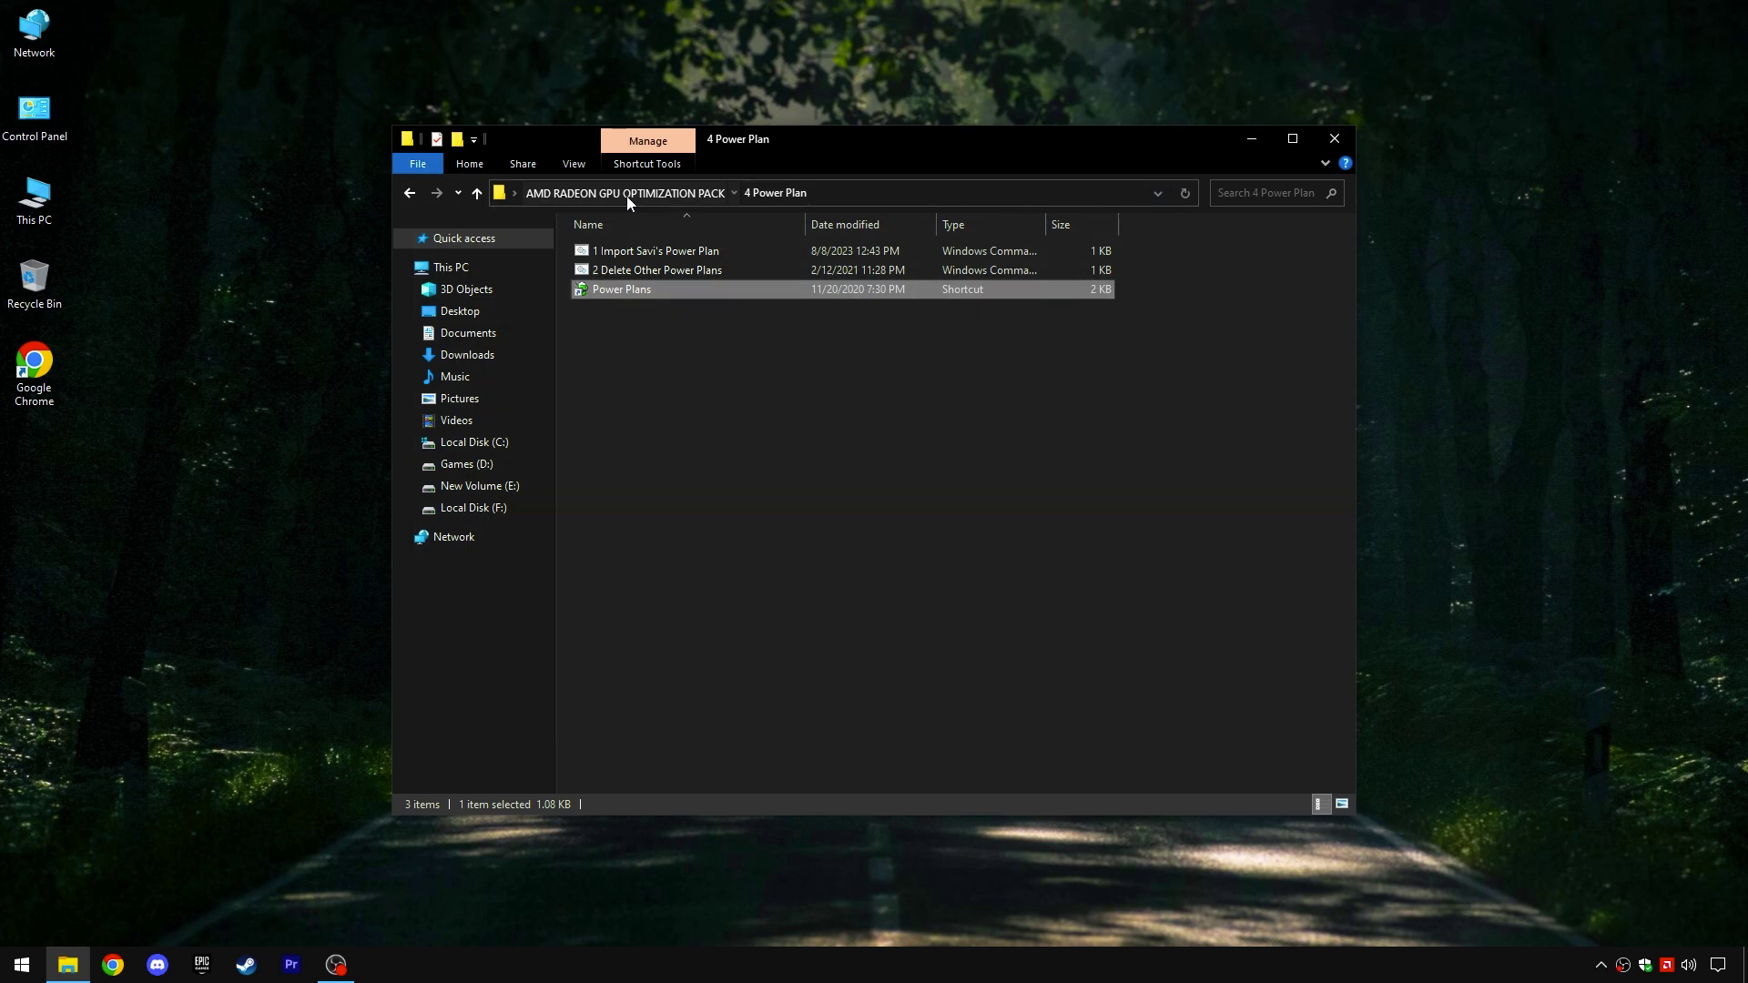
left_click(626, 195)
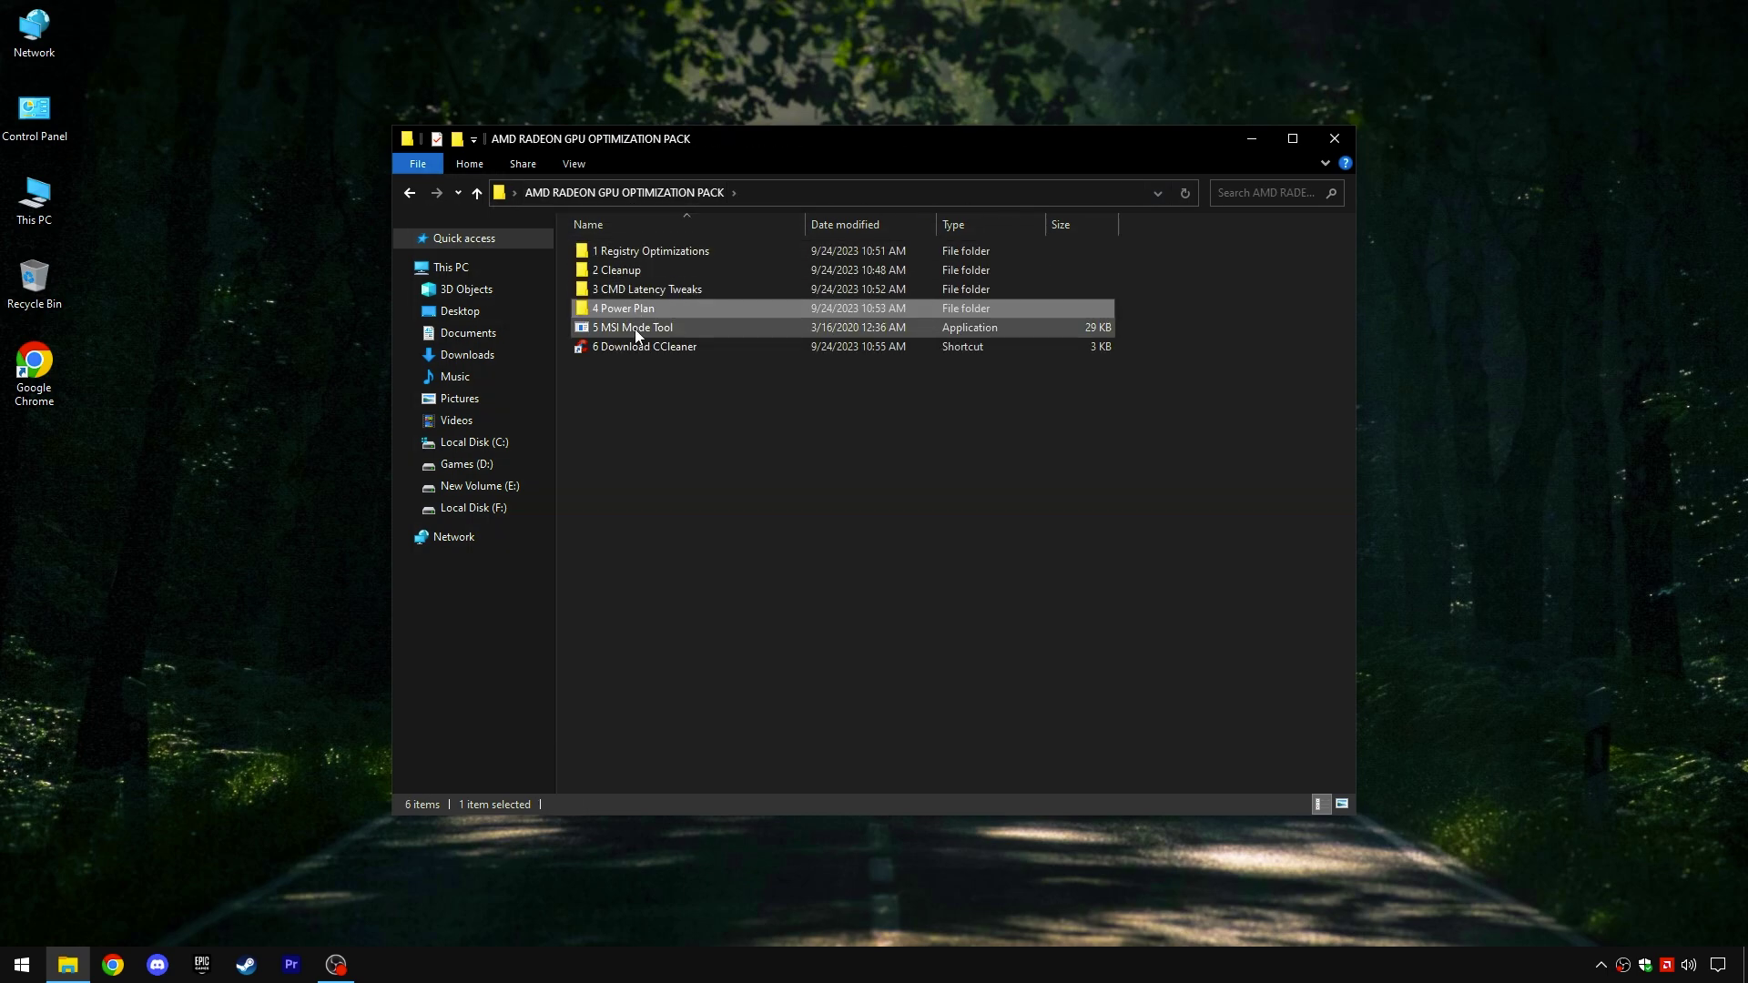
Launch the 5 MSI Mode Tool and set the AMD Radeon RX 6700 XT's interrupt priority to High.
left_click(635, 329)
double_click(636, 330)
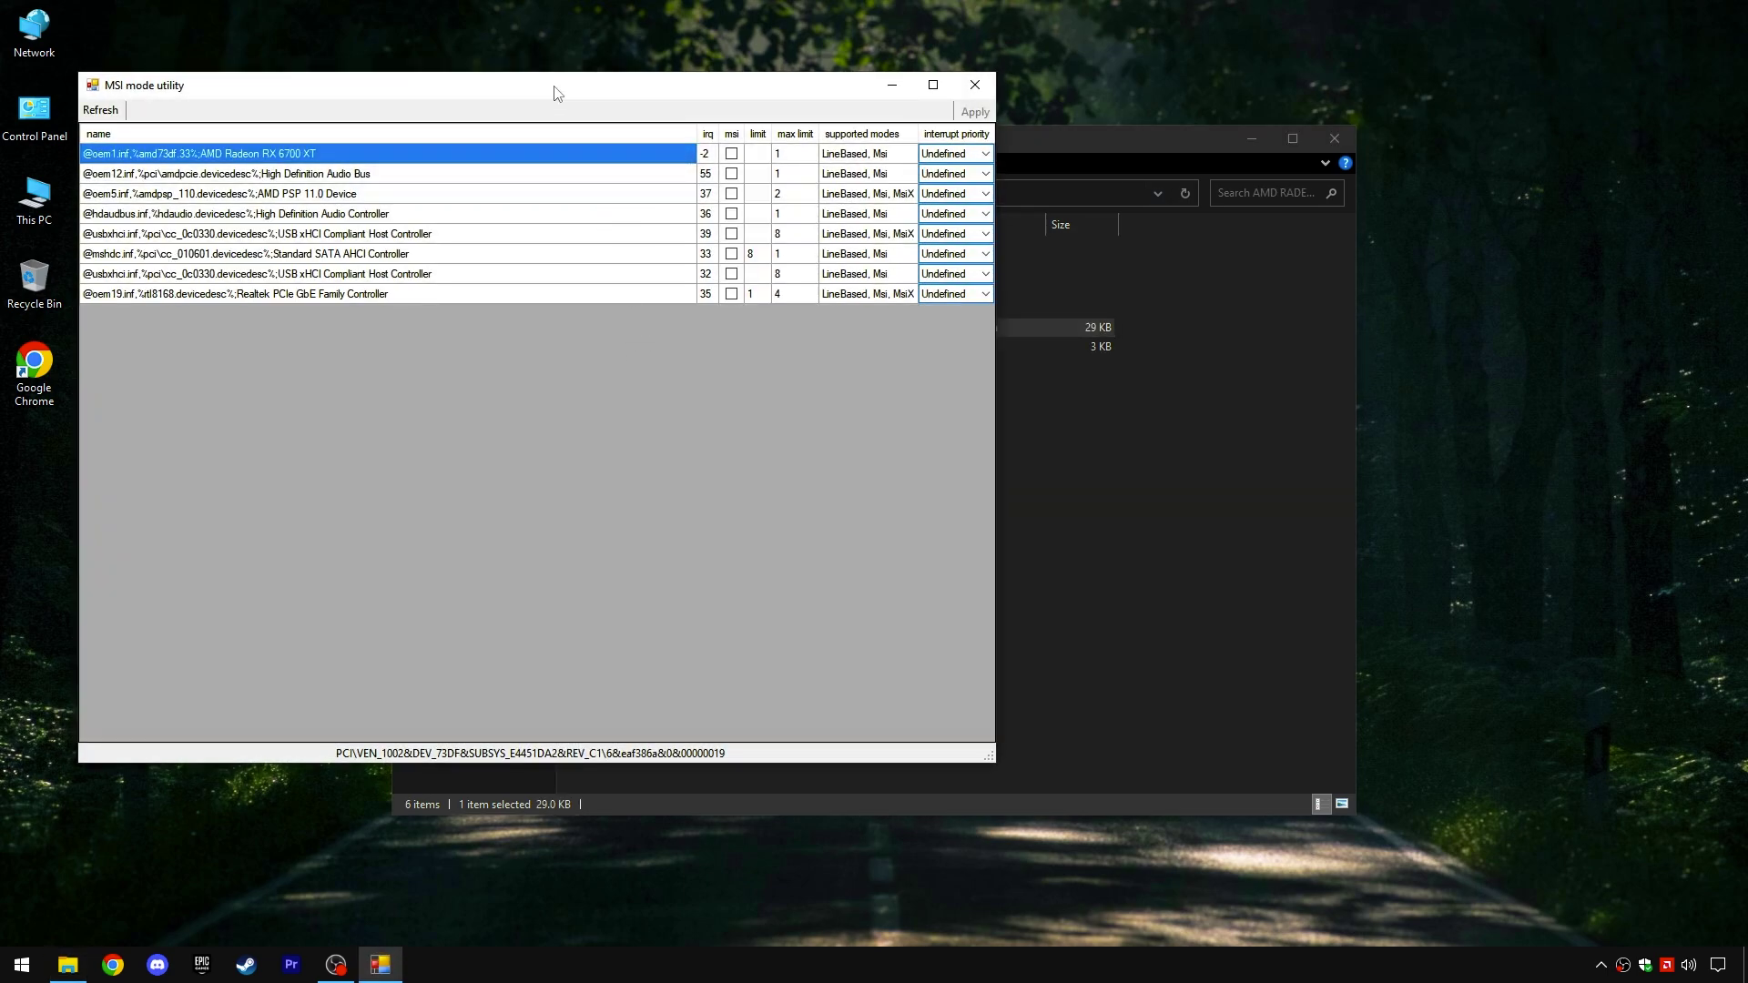
left_click_drag(555, 87, 886, 146)
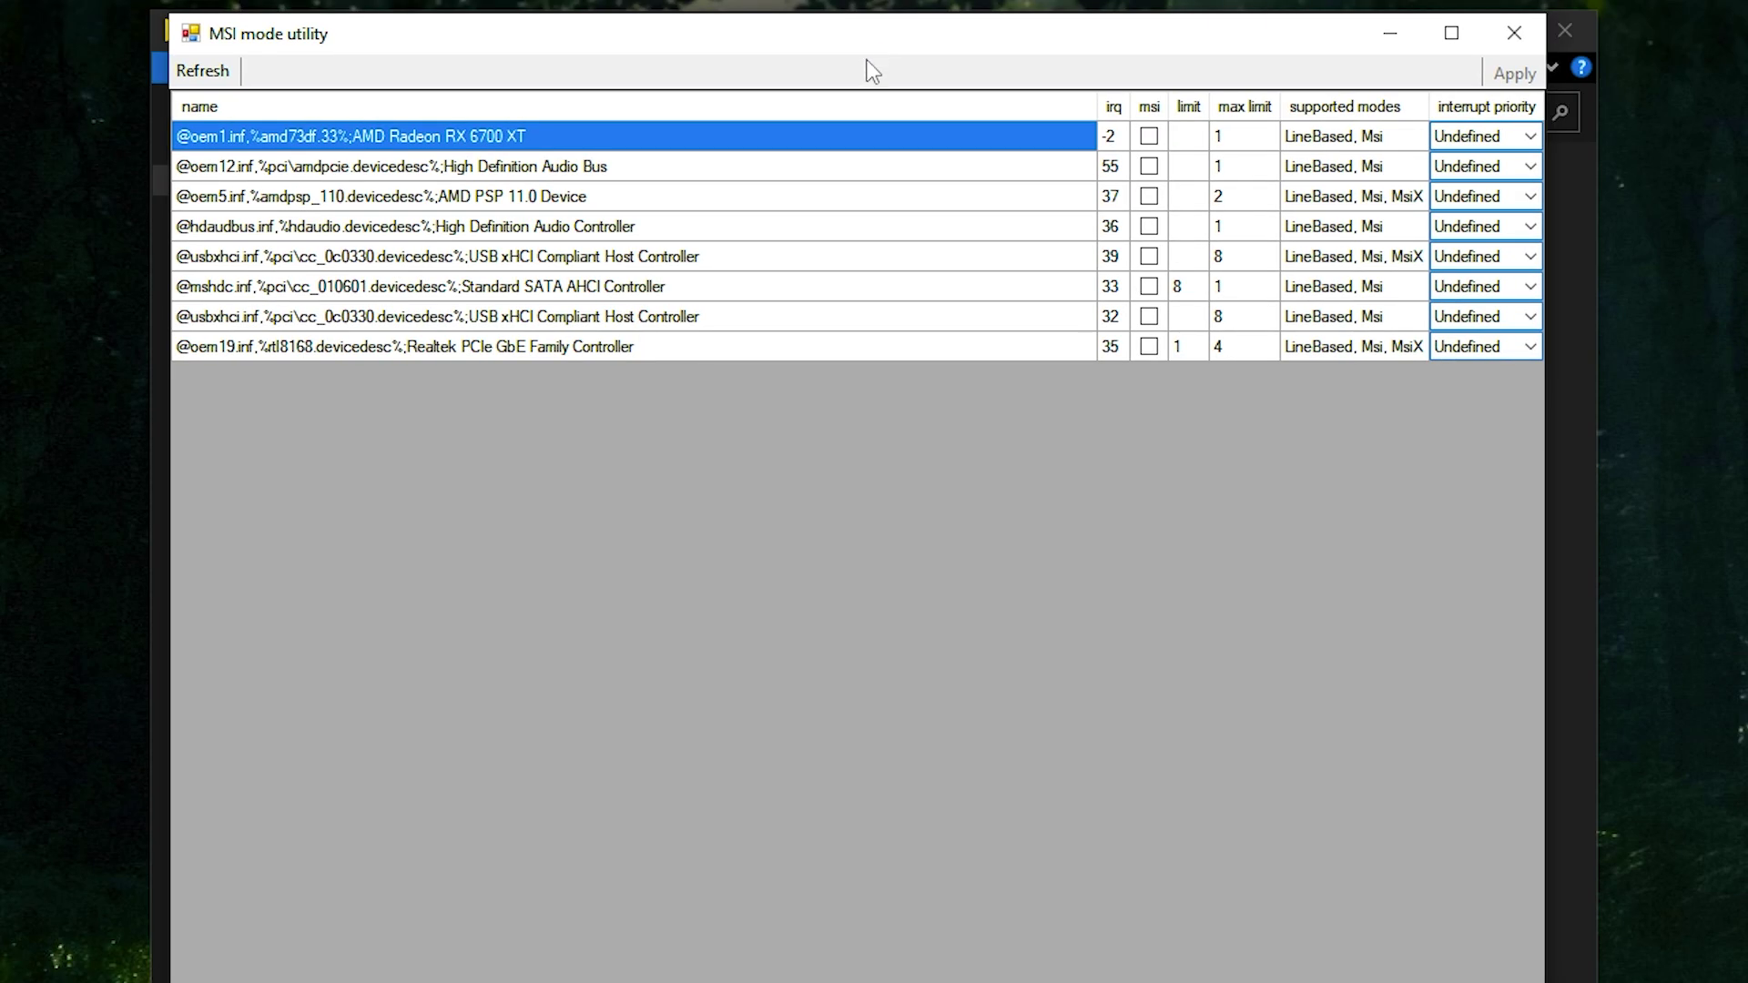
left_click(1492, 148)
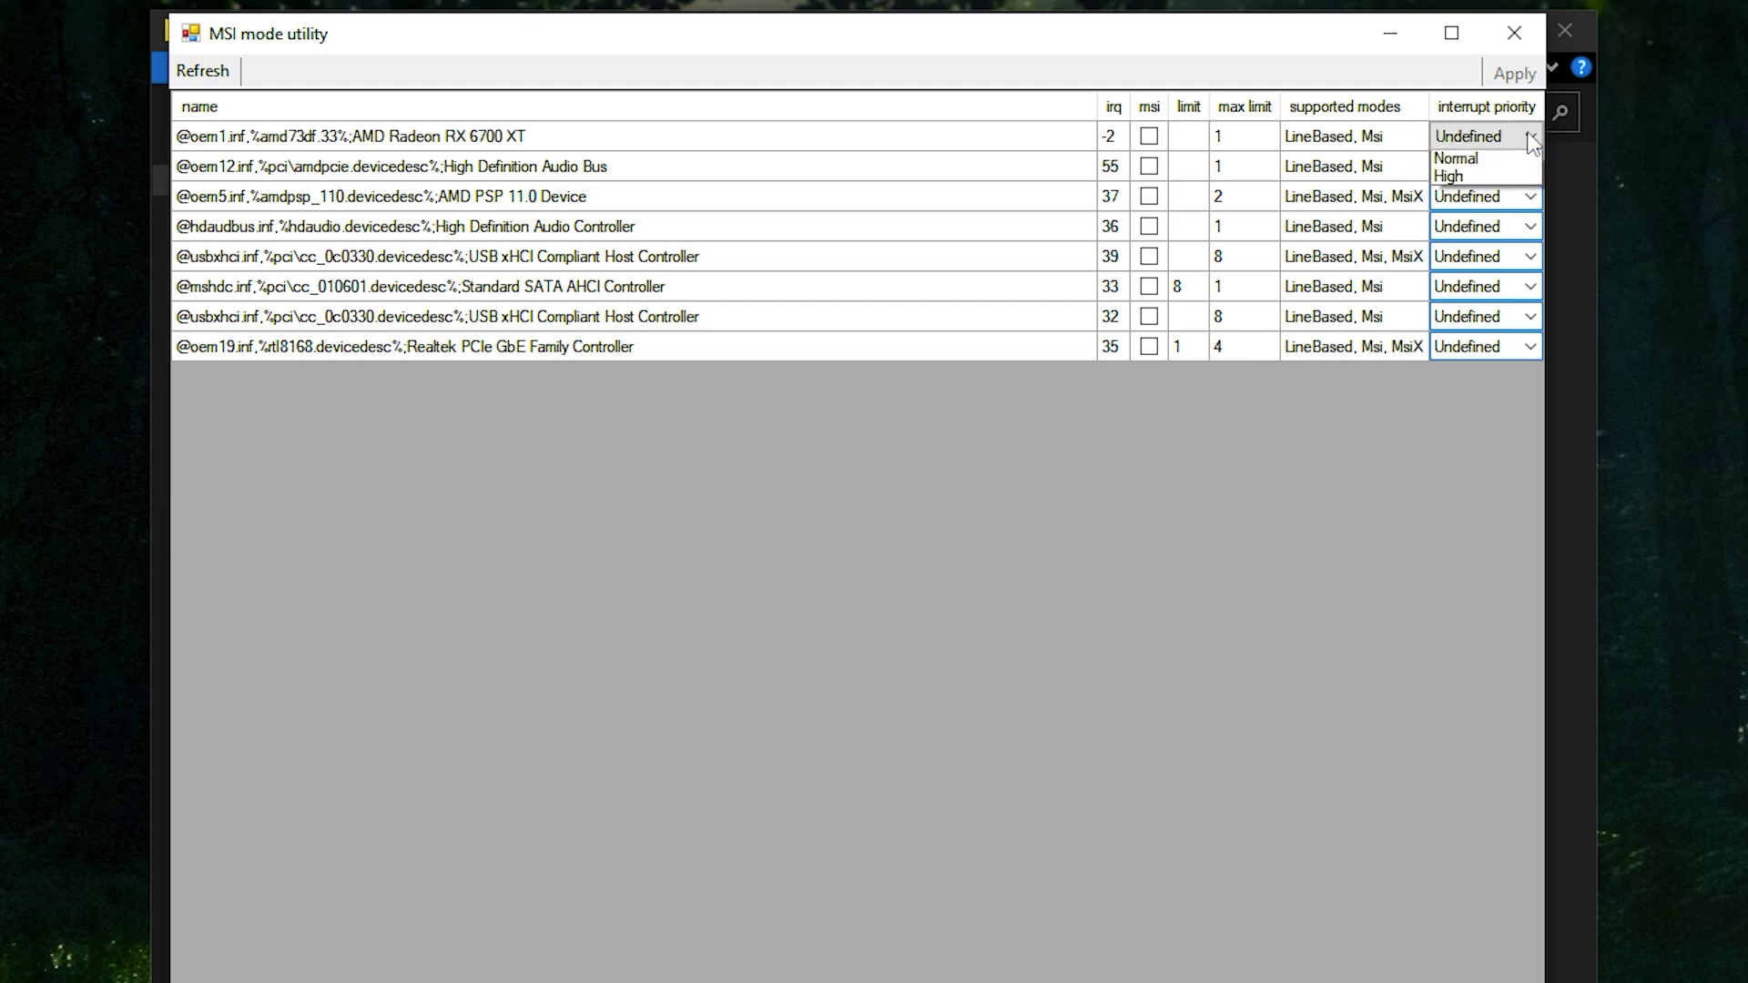
left_click(1486, 222)
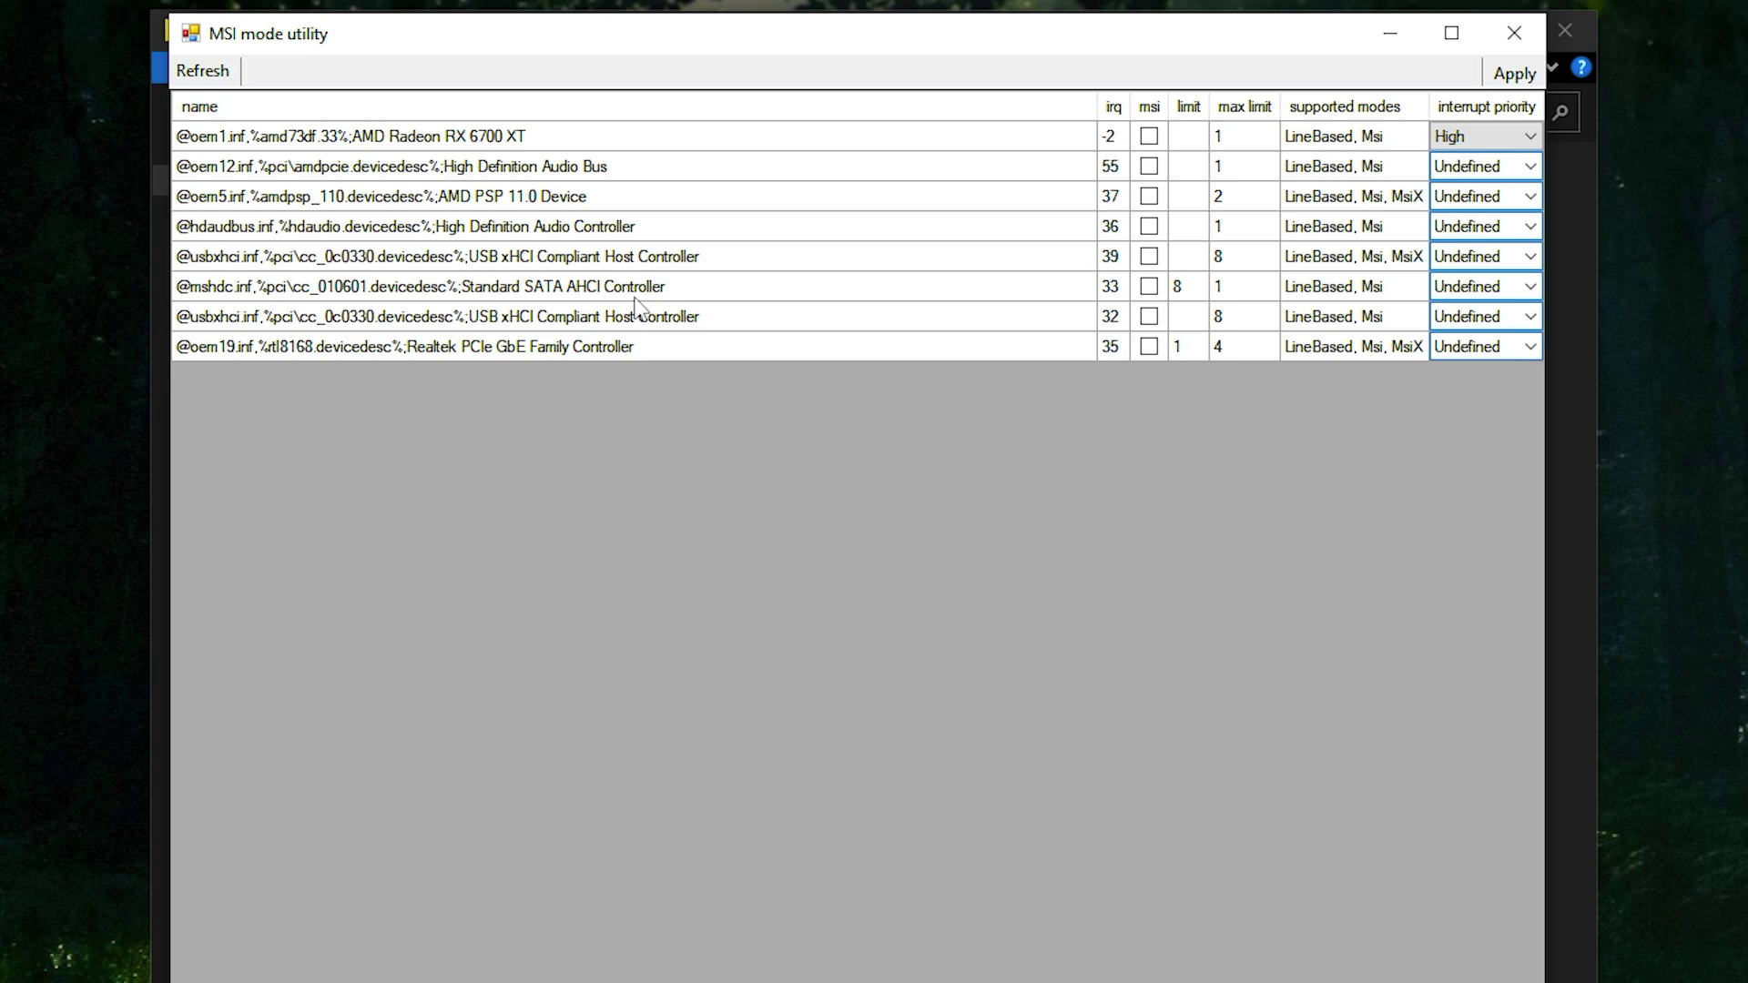
Set the Standard SATA AHCI Controller's interrupt priority to High, apply the changes and close the MSI mode utility.
left_click(519, 319)
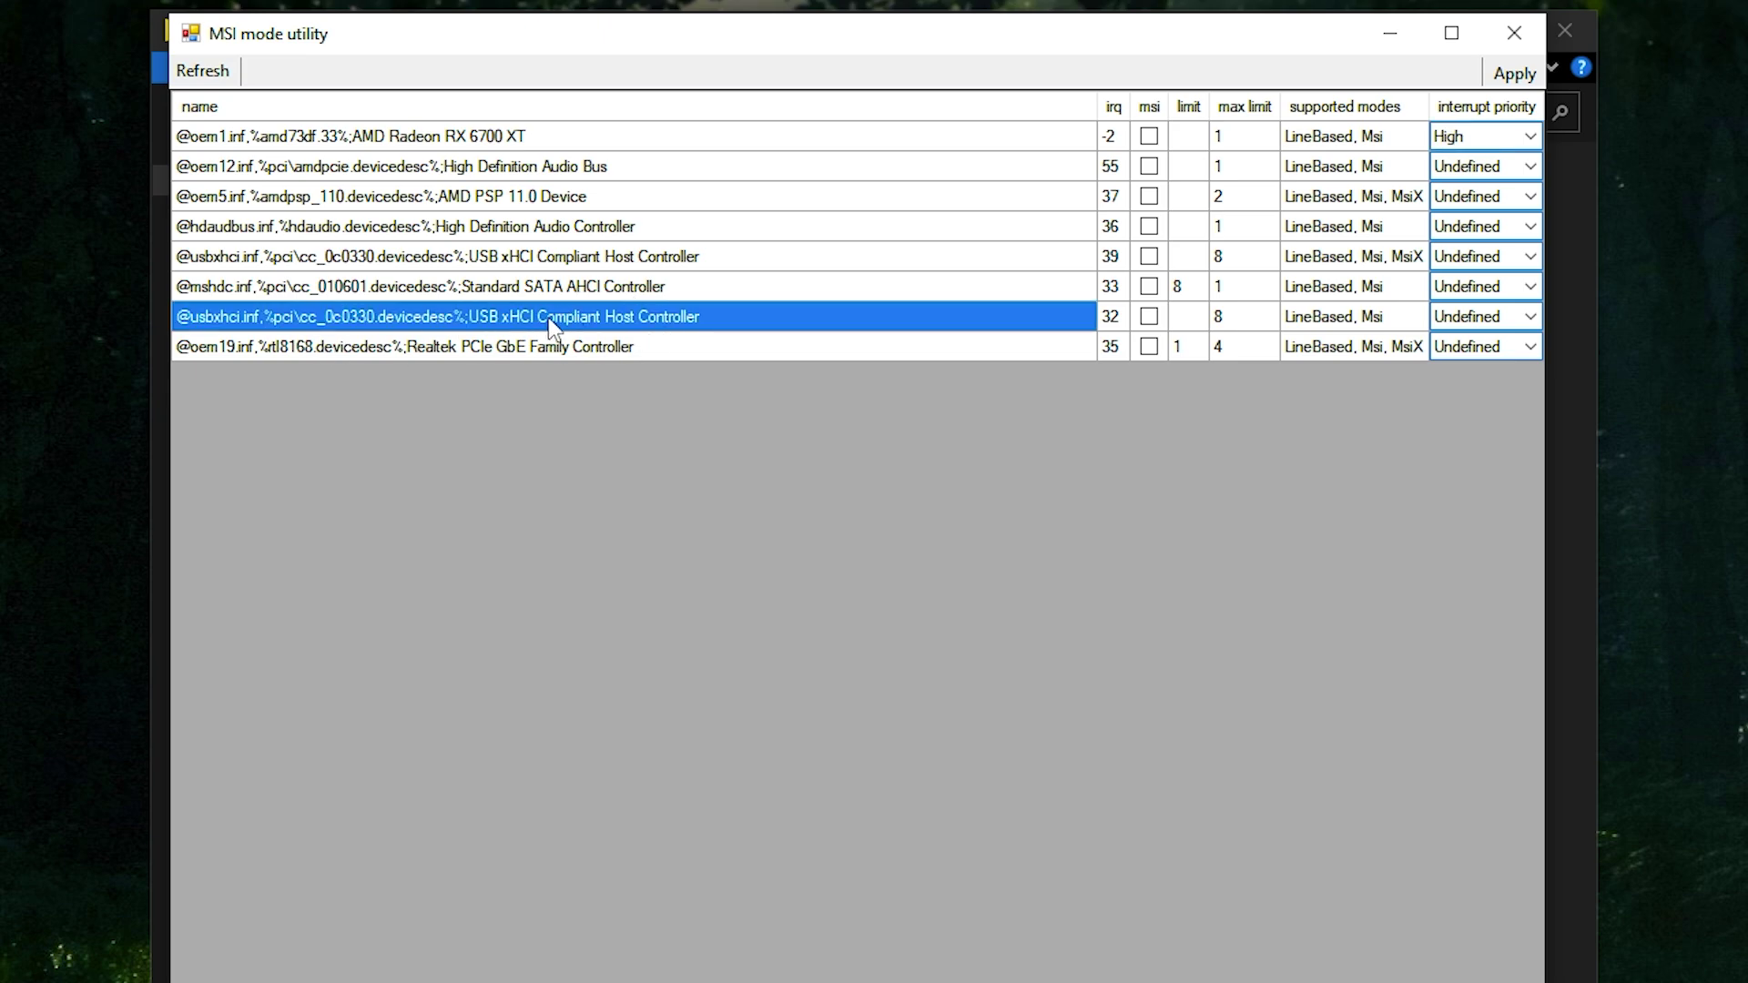
left_click(519, 290)
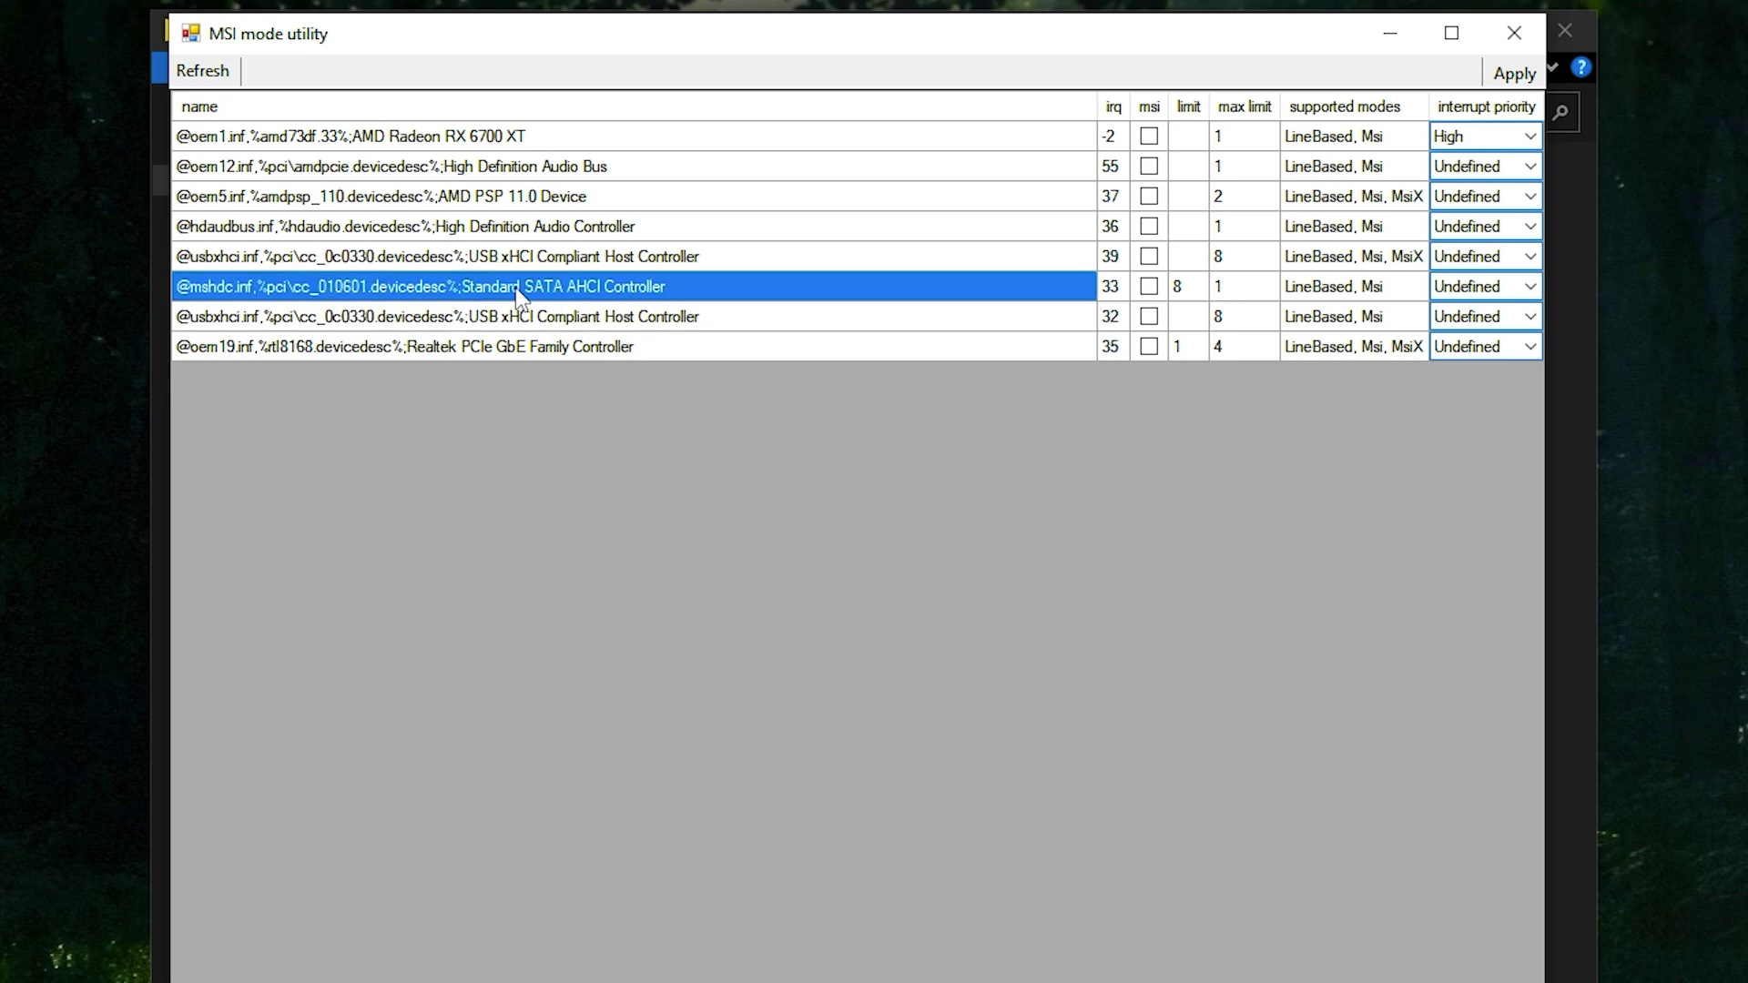
left_click(1530, 287)
left_click(1462, 363)
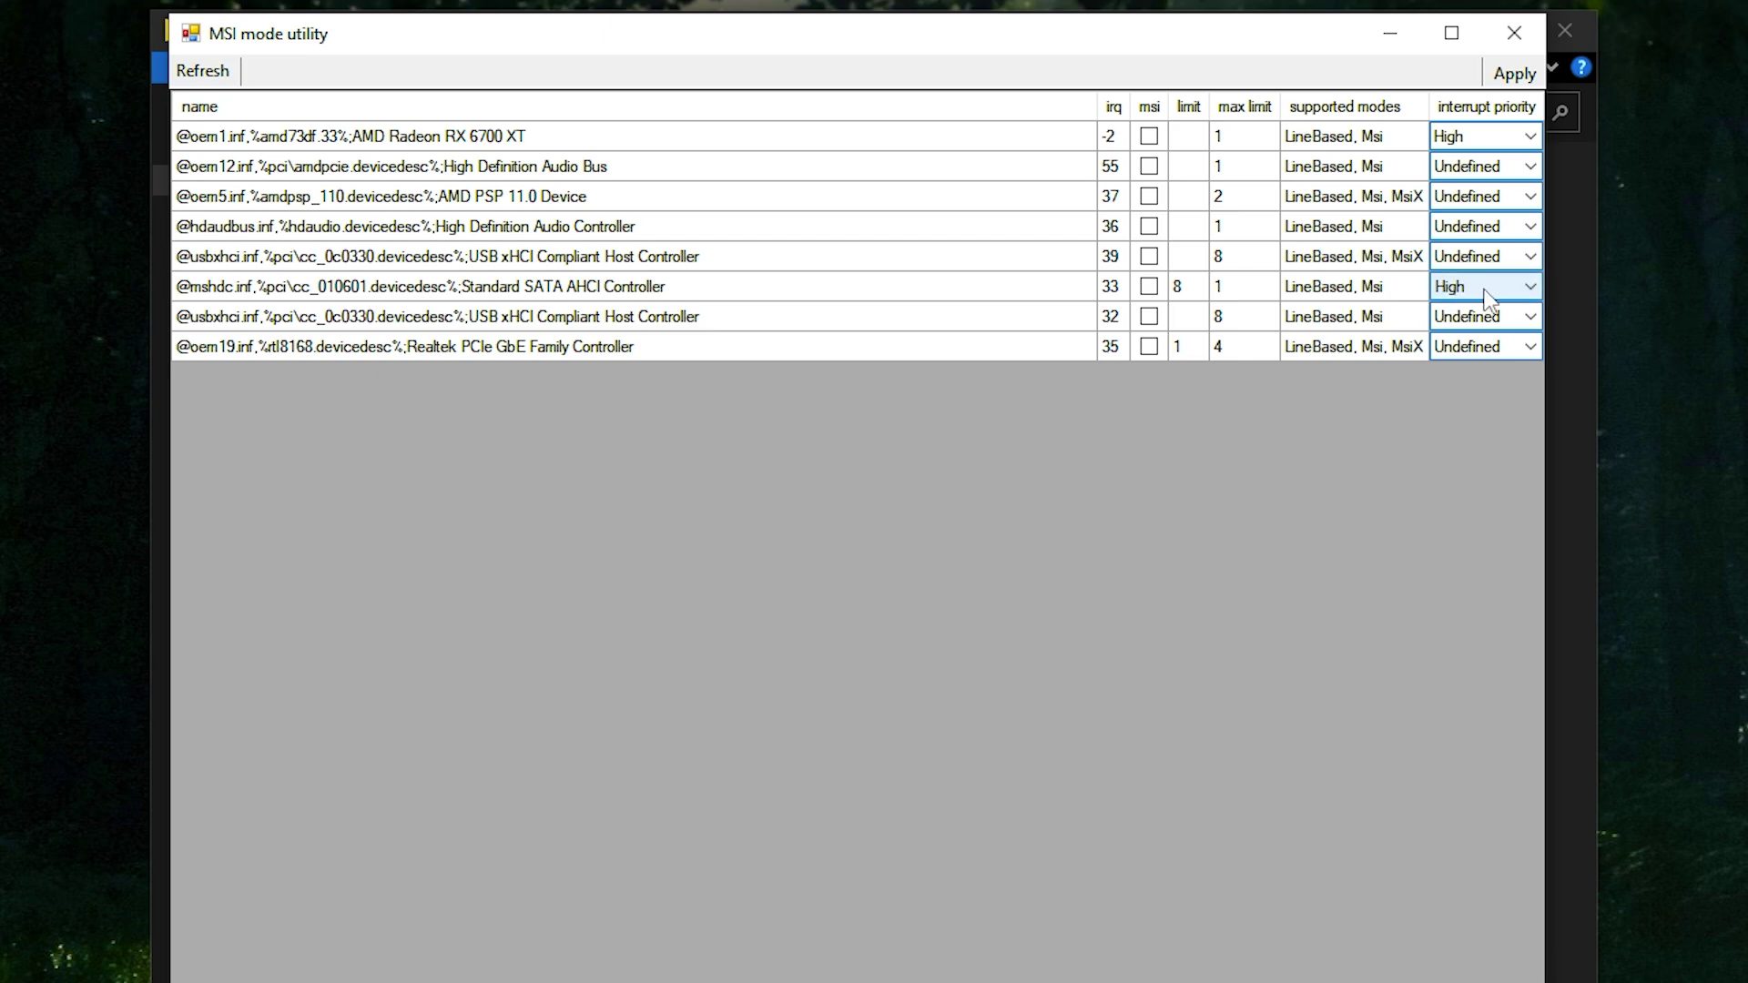
left_click(1511, 73)
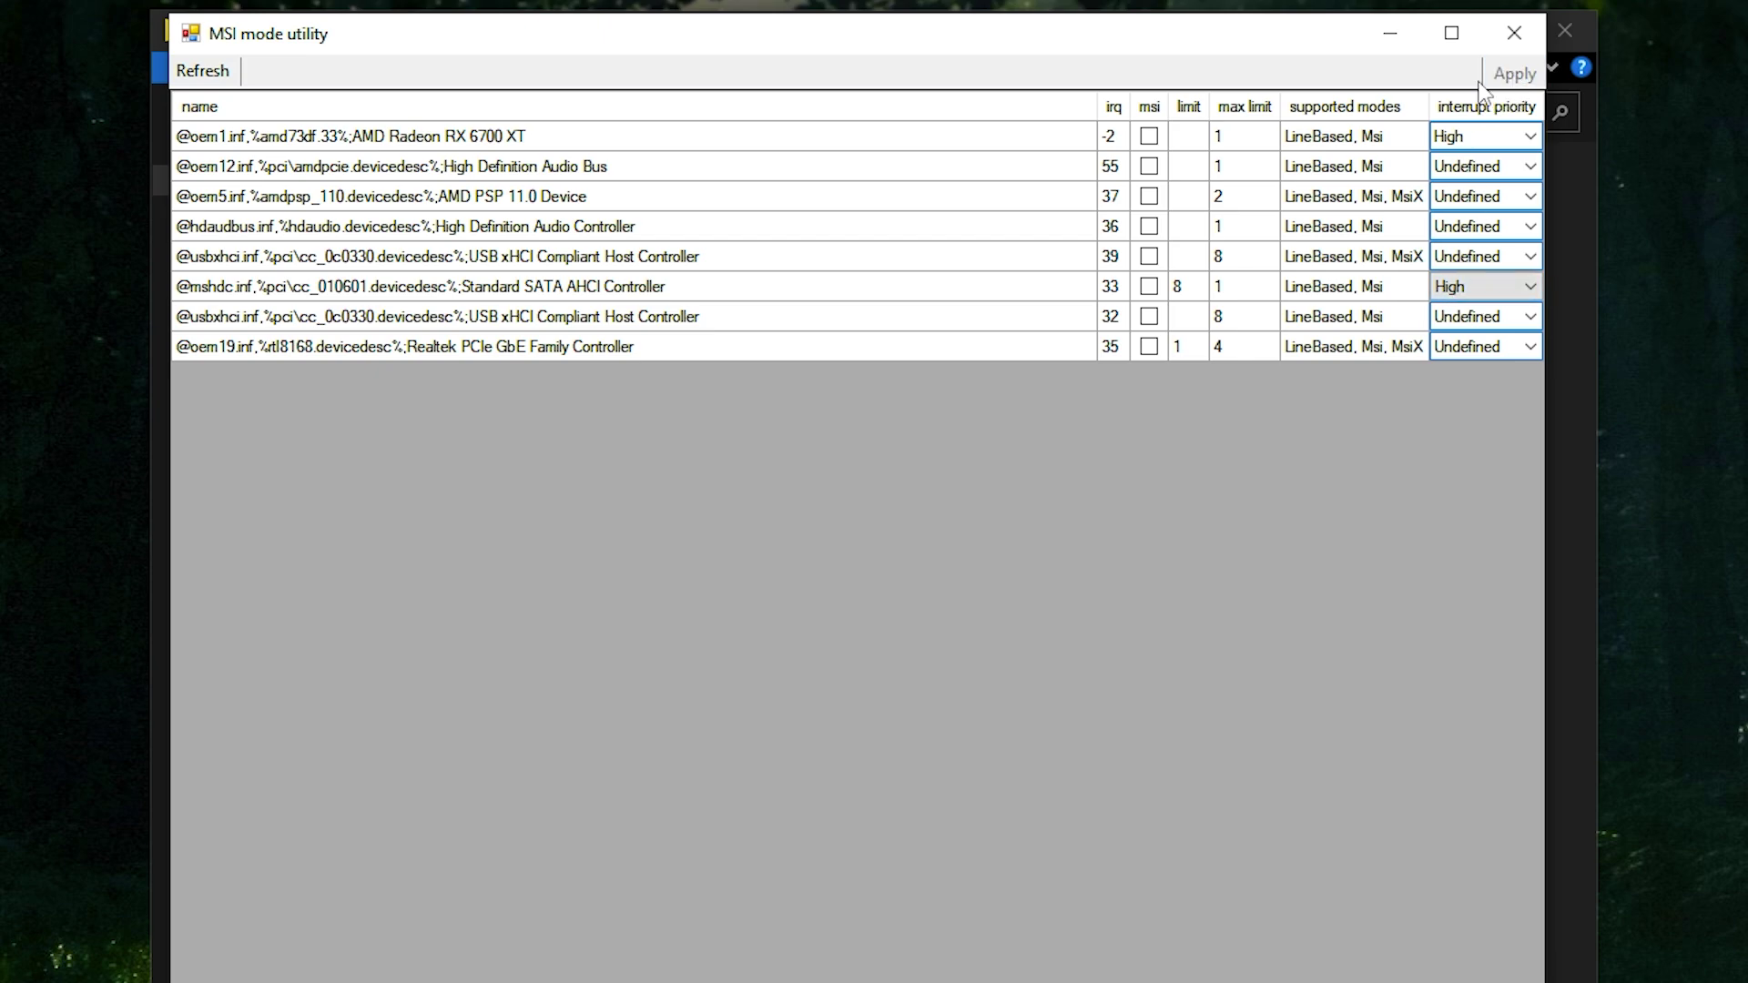
left_click(1514, 33)
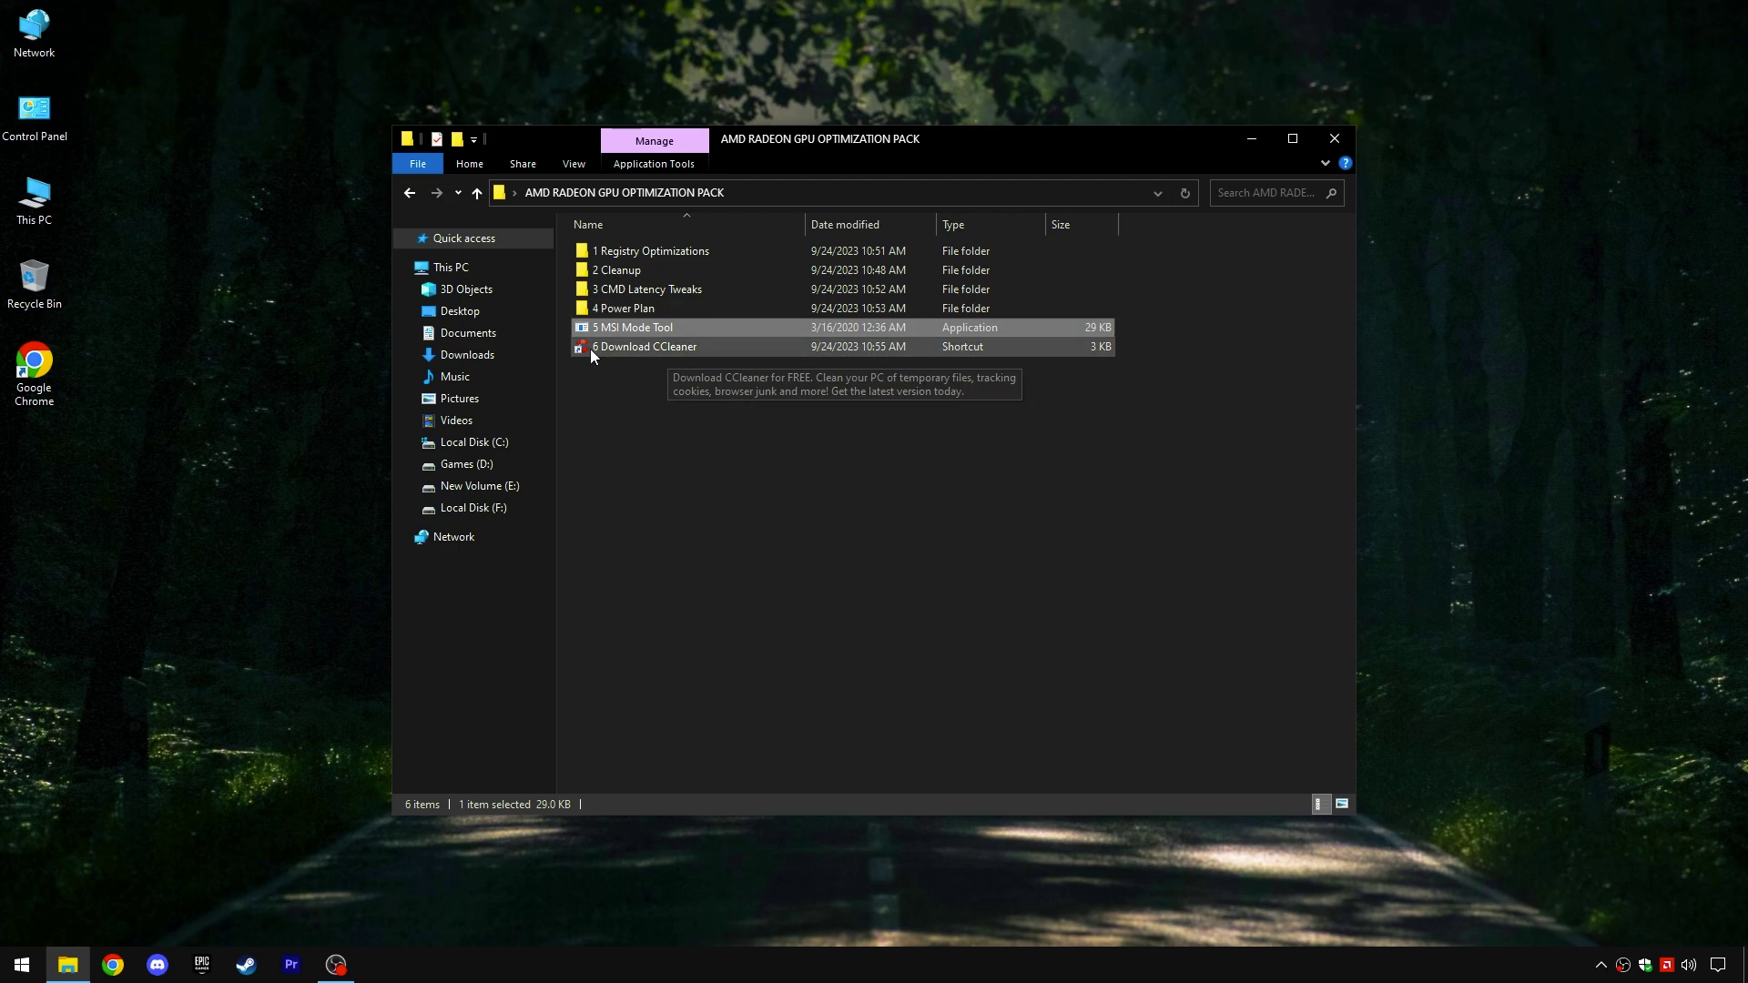
Open the CCleaner website from the 6 Download CCleaner shortcut and start the free version's download.
left_click(610, 350)
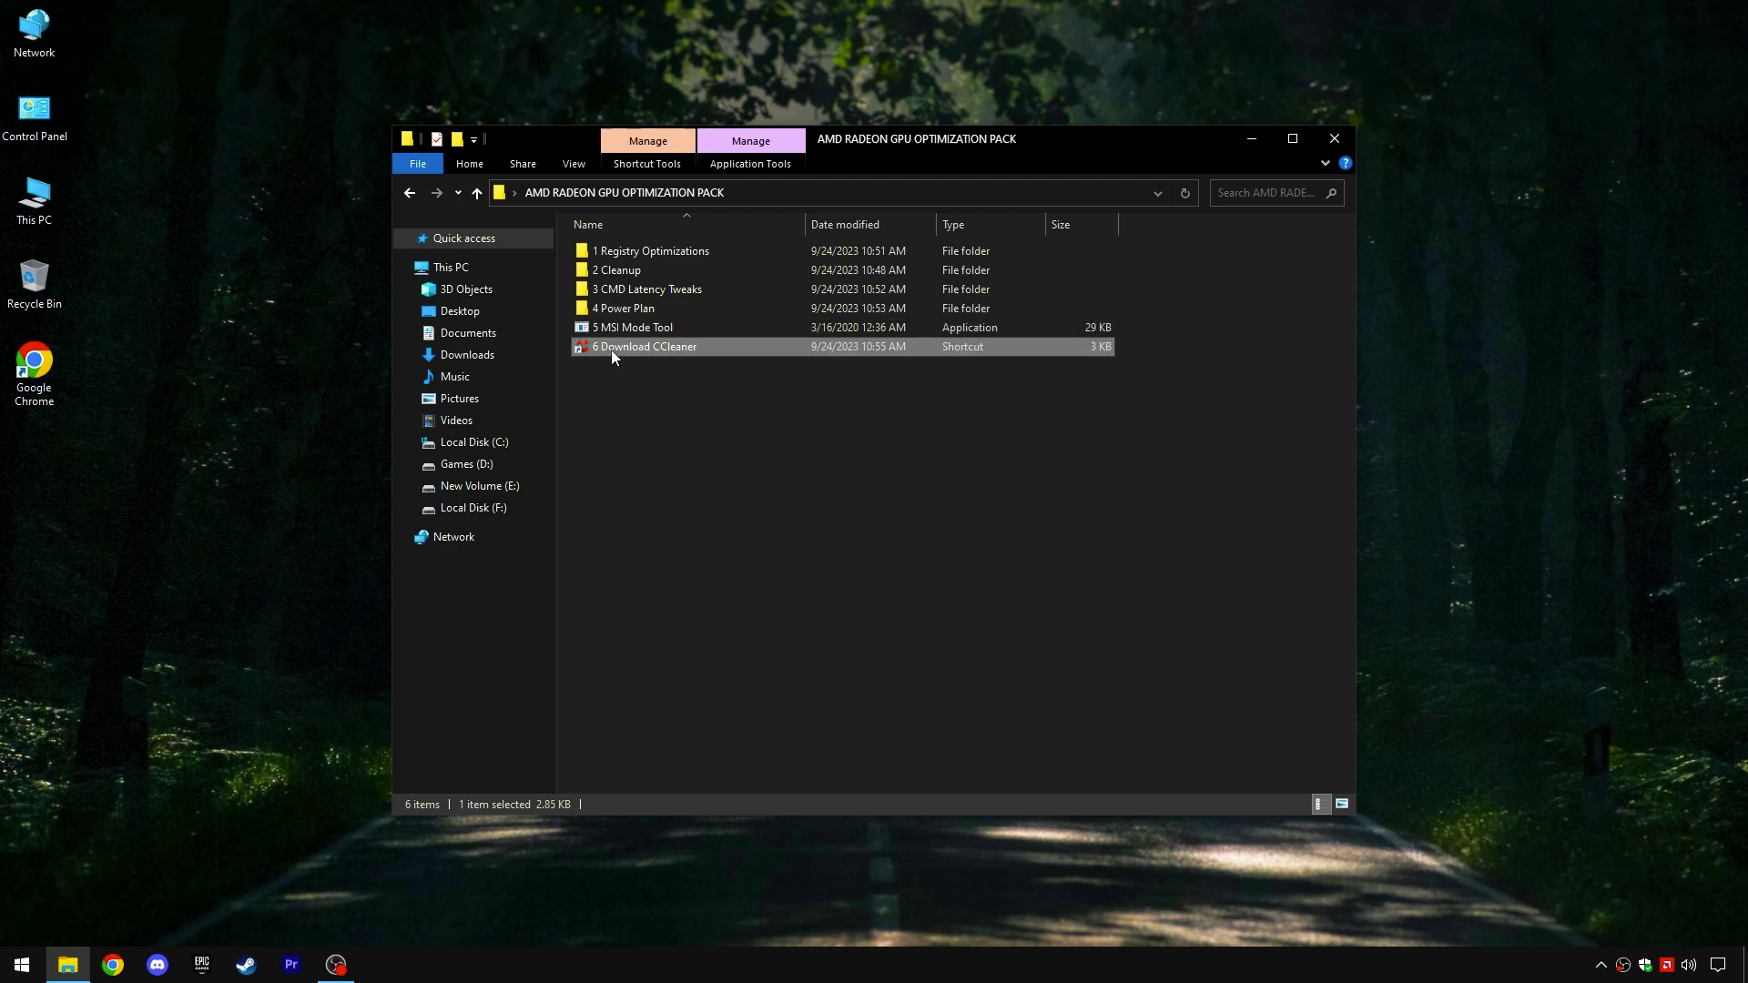
right_click(610, 350)
left_click(659, 361)
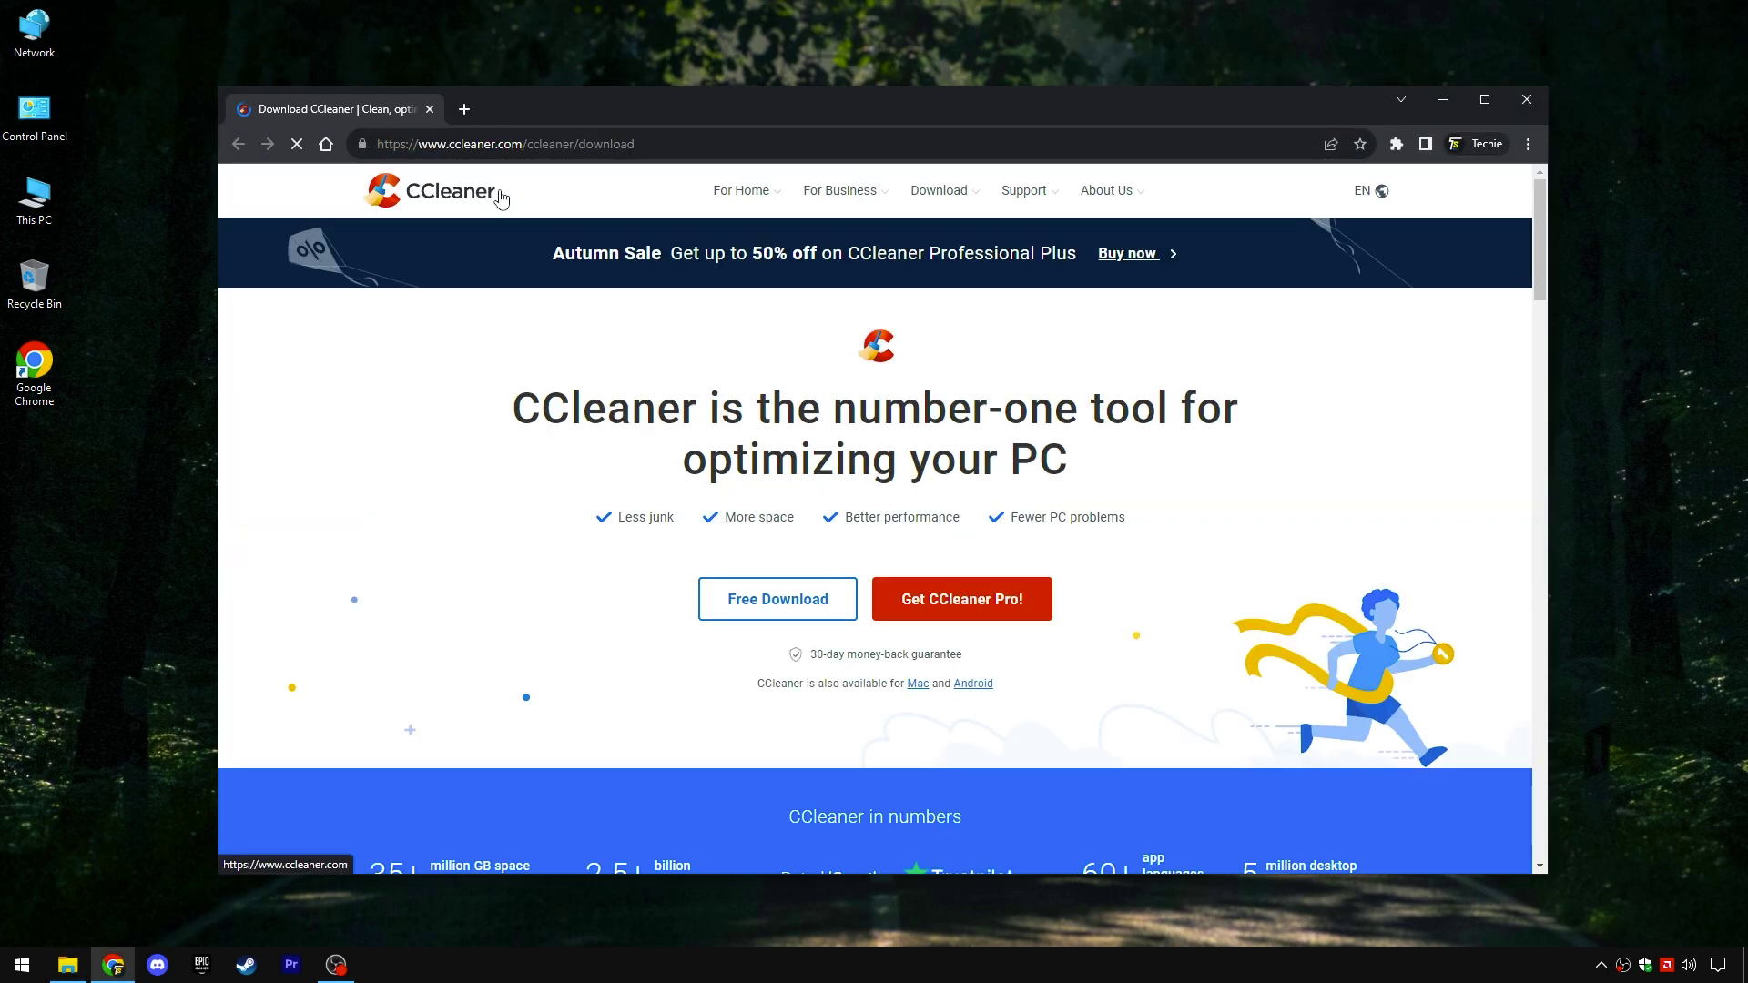
left_click_drag(492, 398, 1116, 468)
left_click(1116, 468)
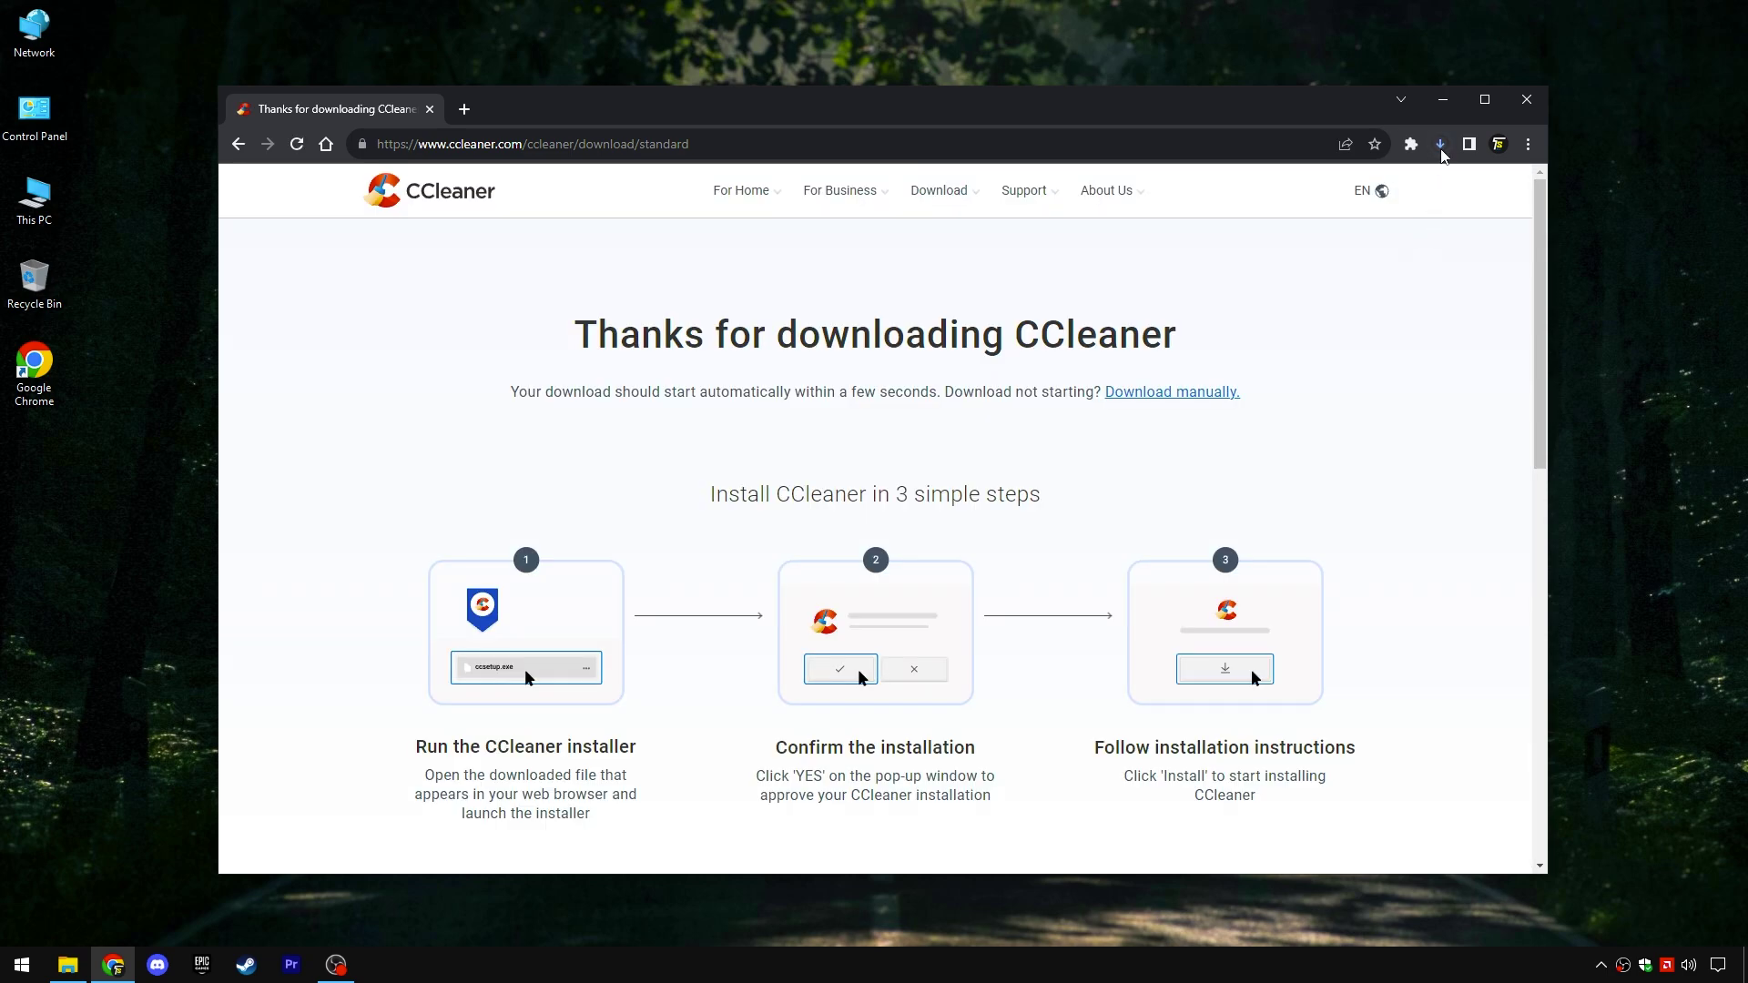
Check the CCleaner installer in the recent downloads and exit Chrome, abandoning the download in progress.
left_click(1440, 145)
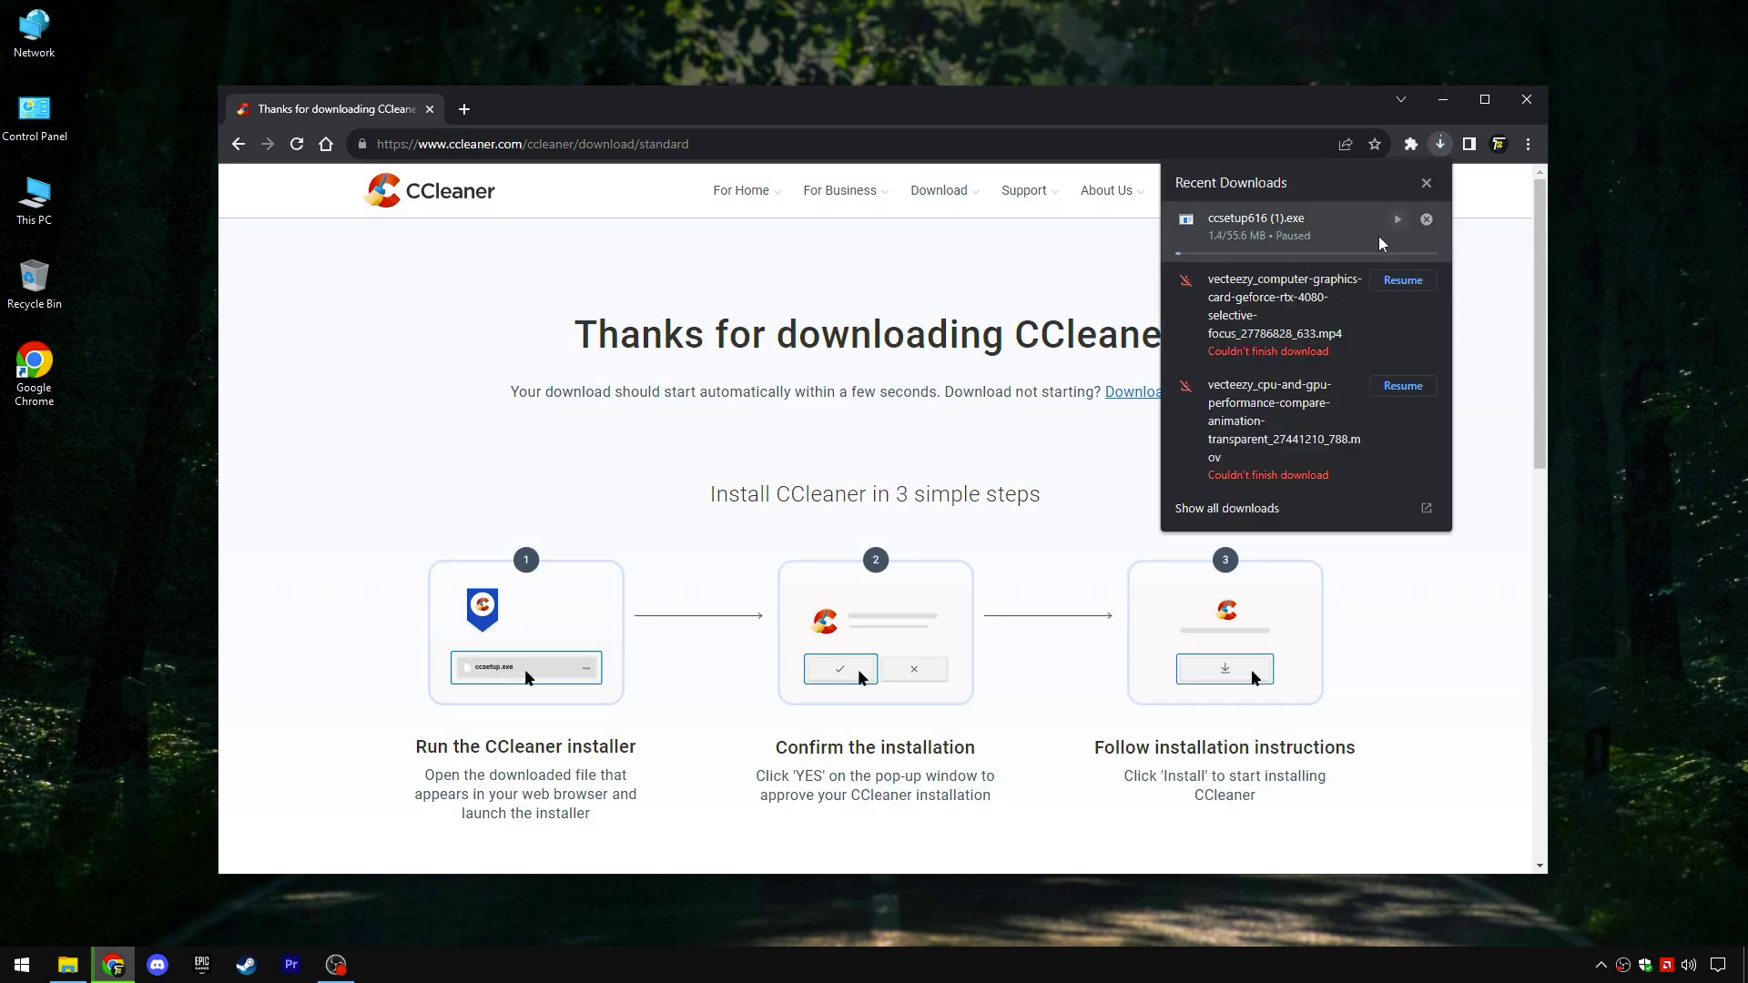
left_click(1007, 269)
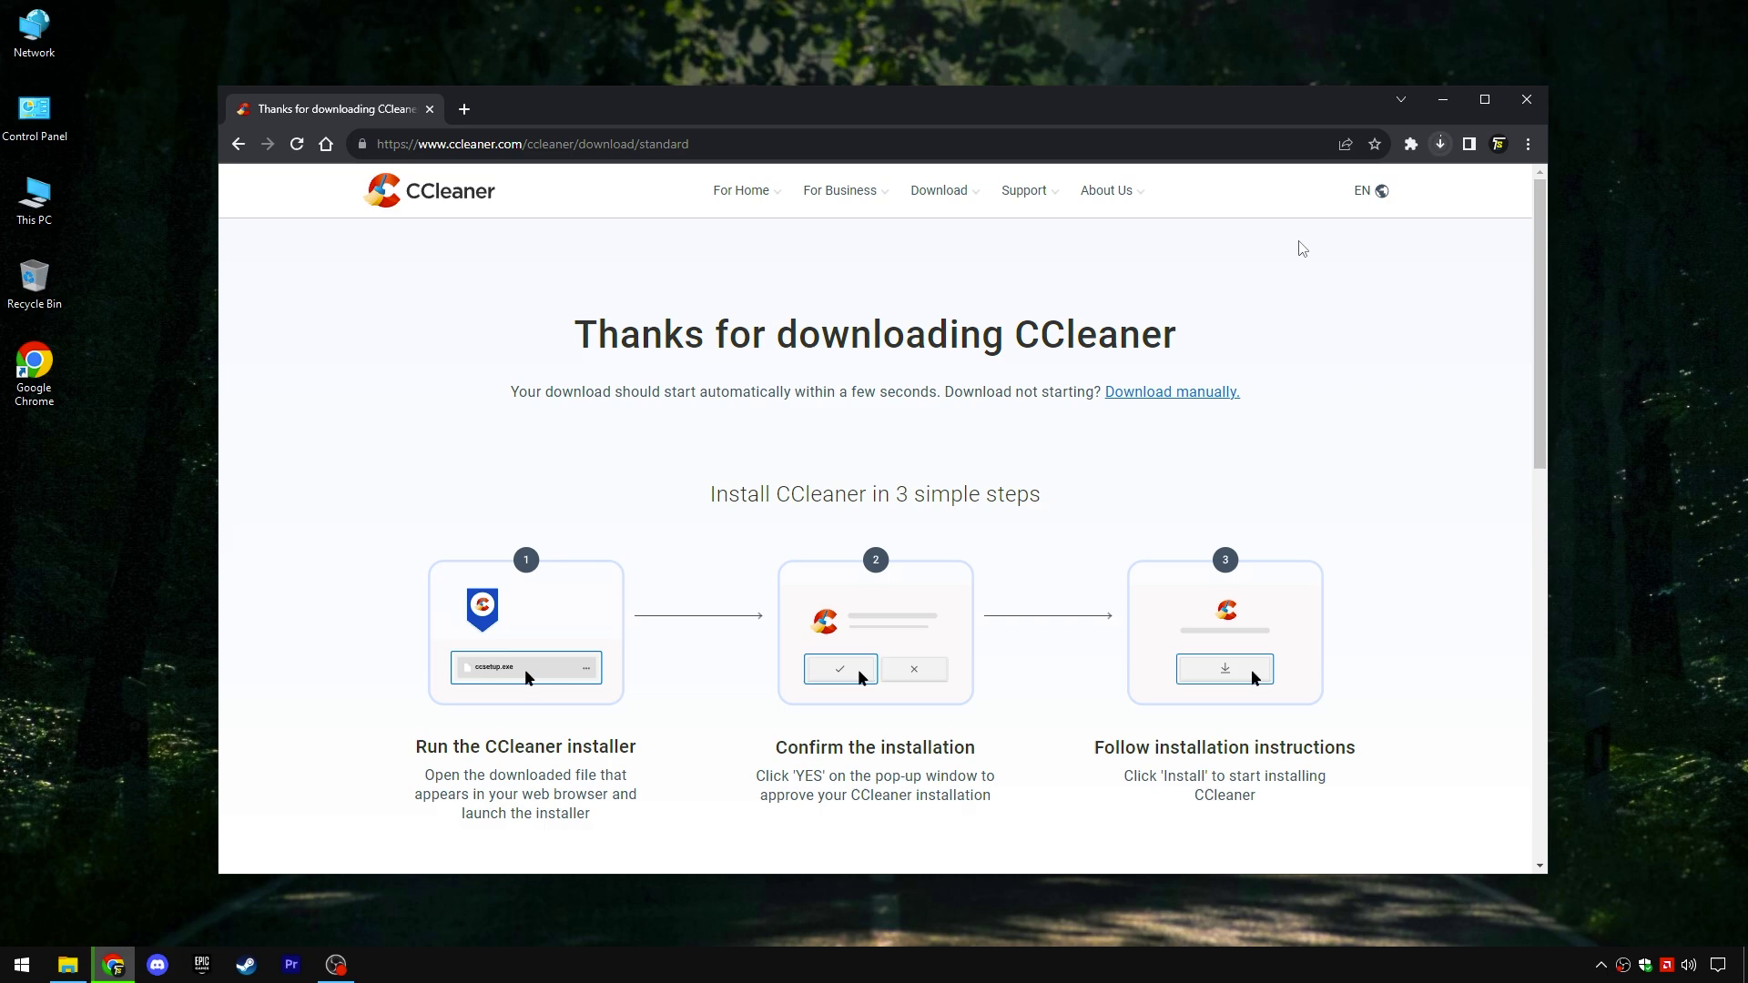
left_click(1528, 102)
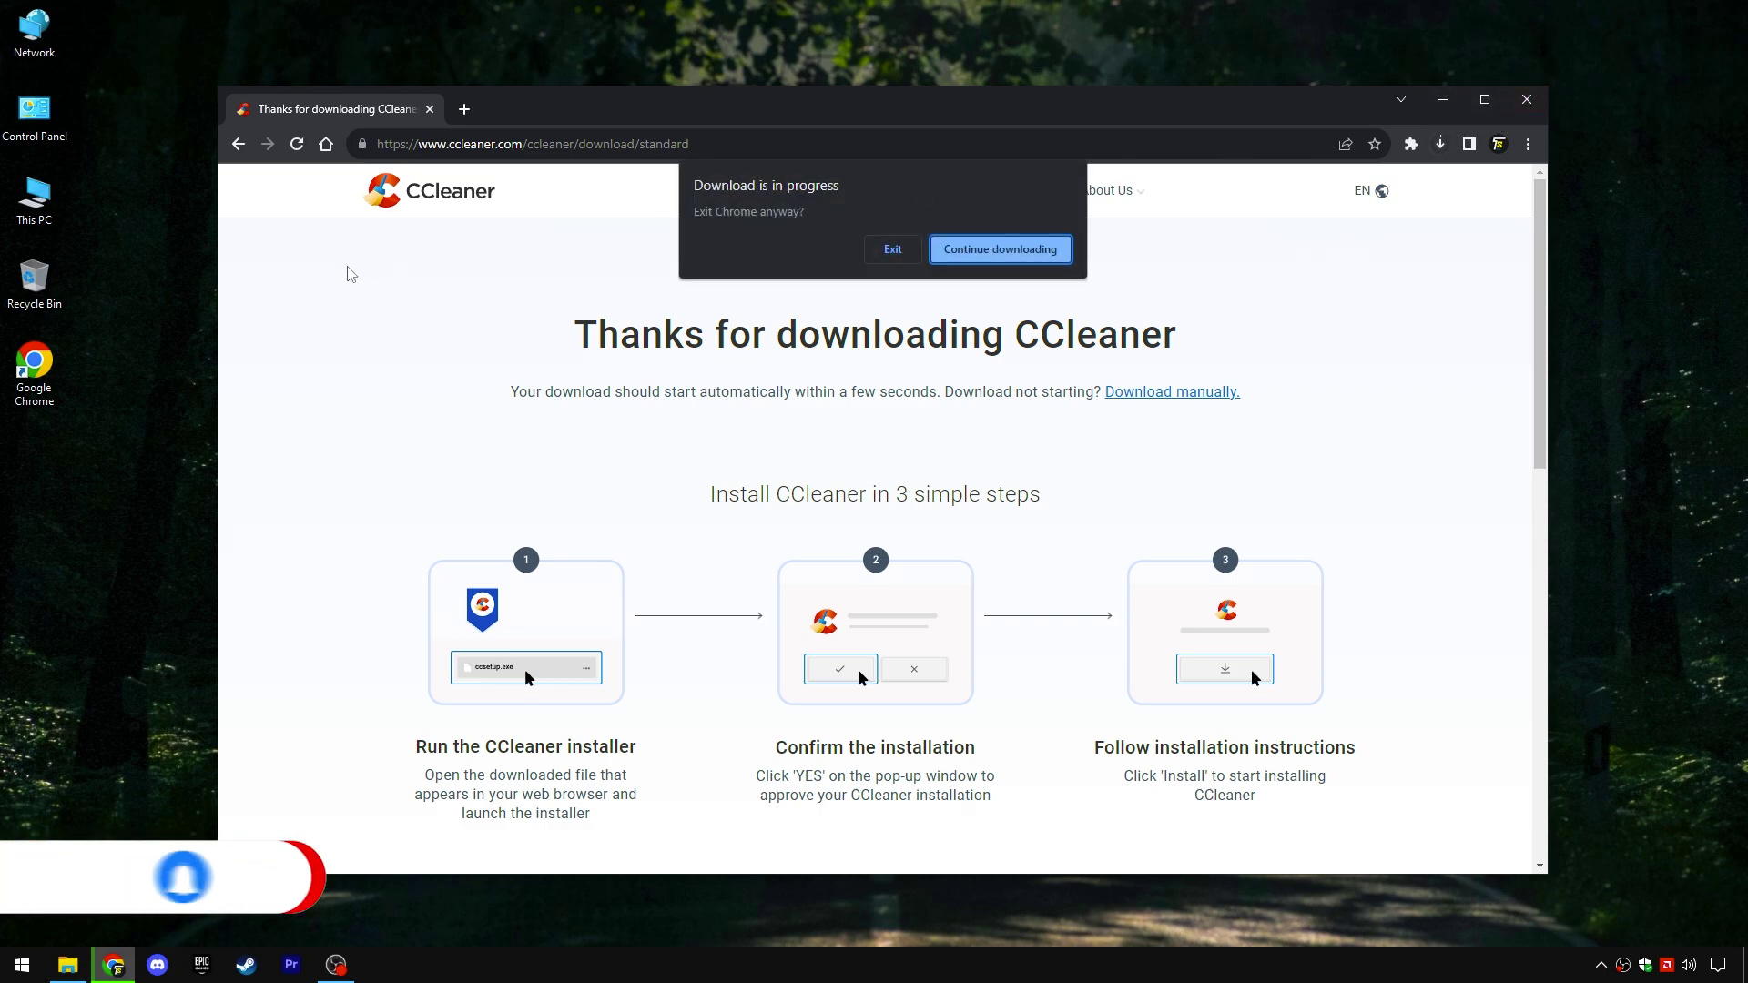
left_click(891, 250)
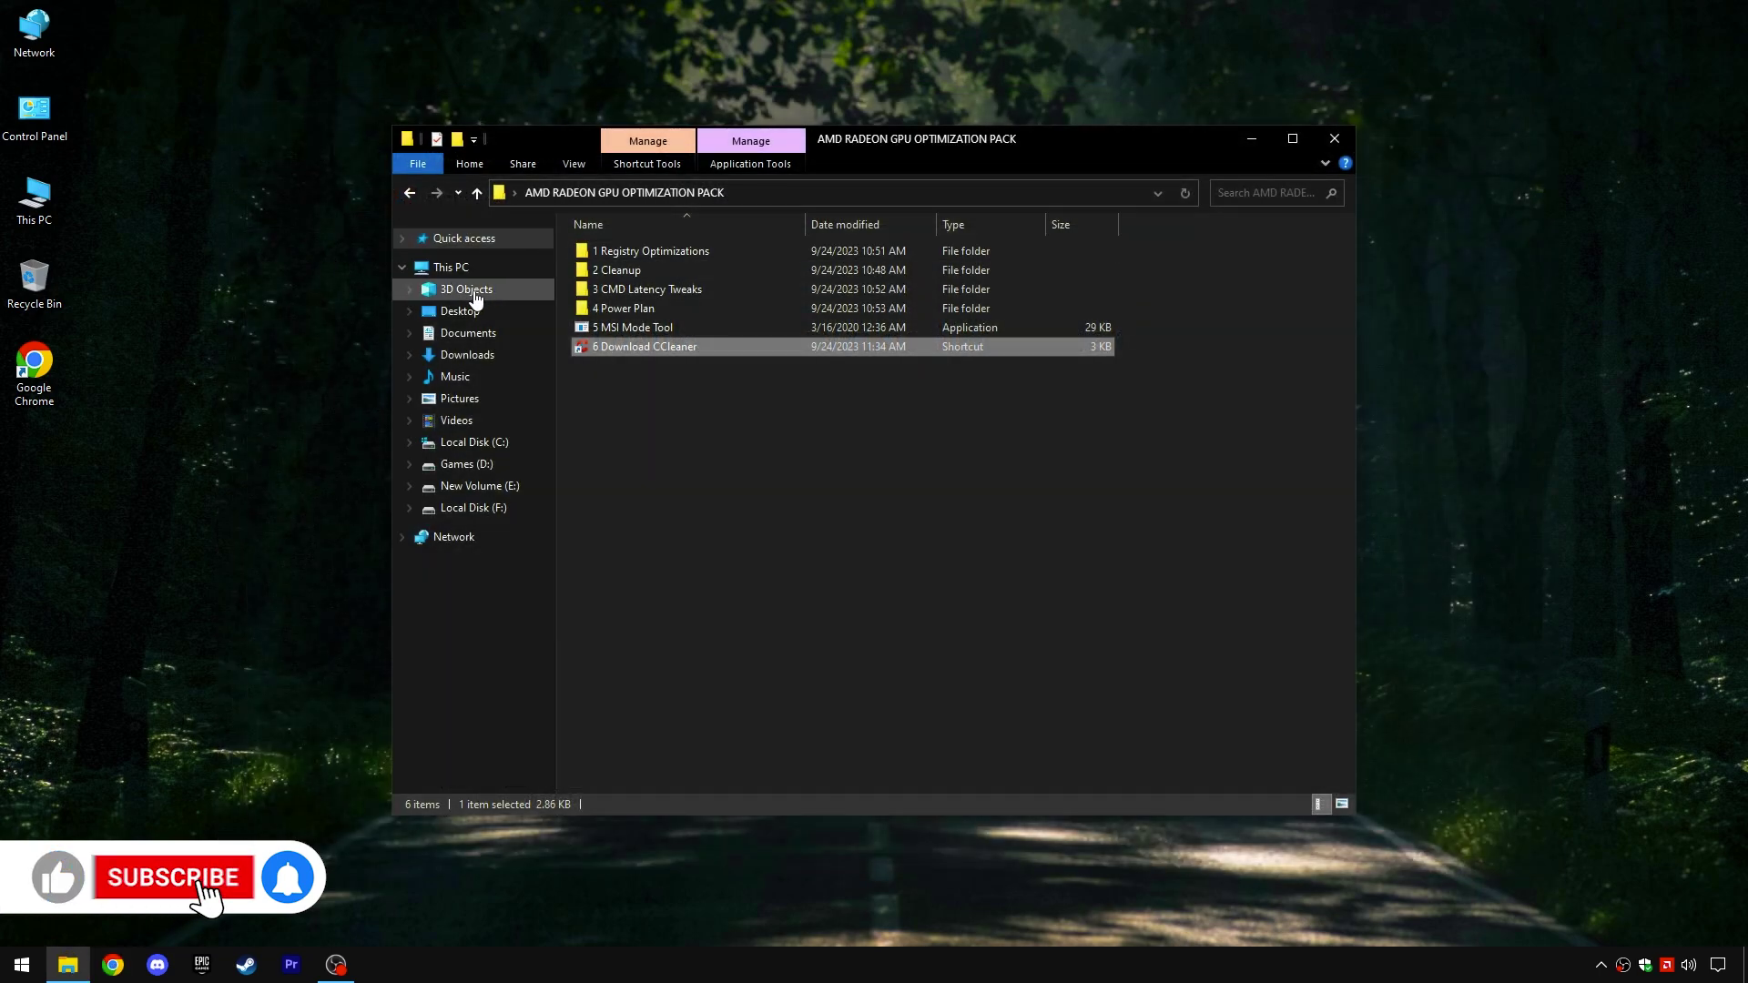
Run the ccsetup616 installer from the Downloads folder, install CCleaner and launch it.
left_click(474, 354)
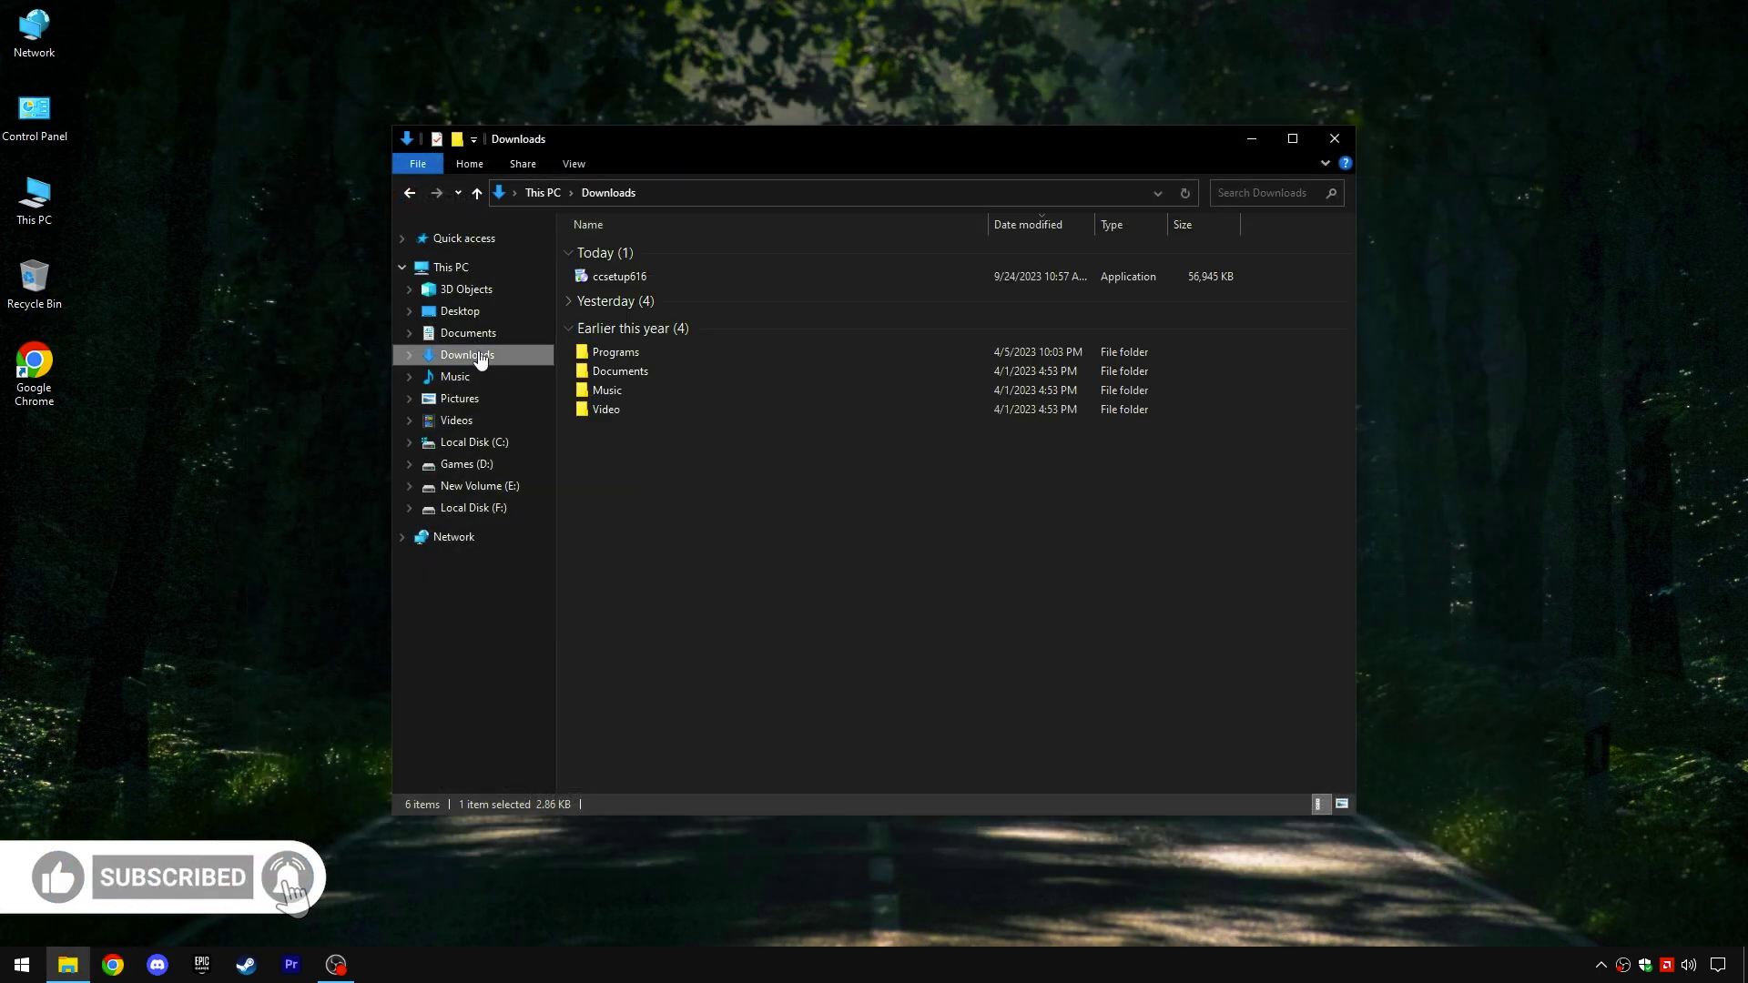
left_click(623, 279)
right_click(623, 278)
left_click(655, 296)
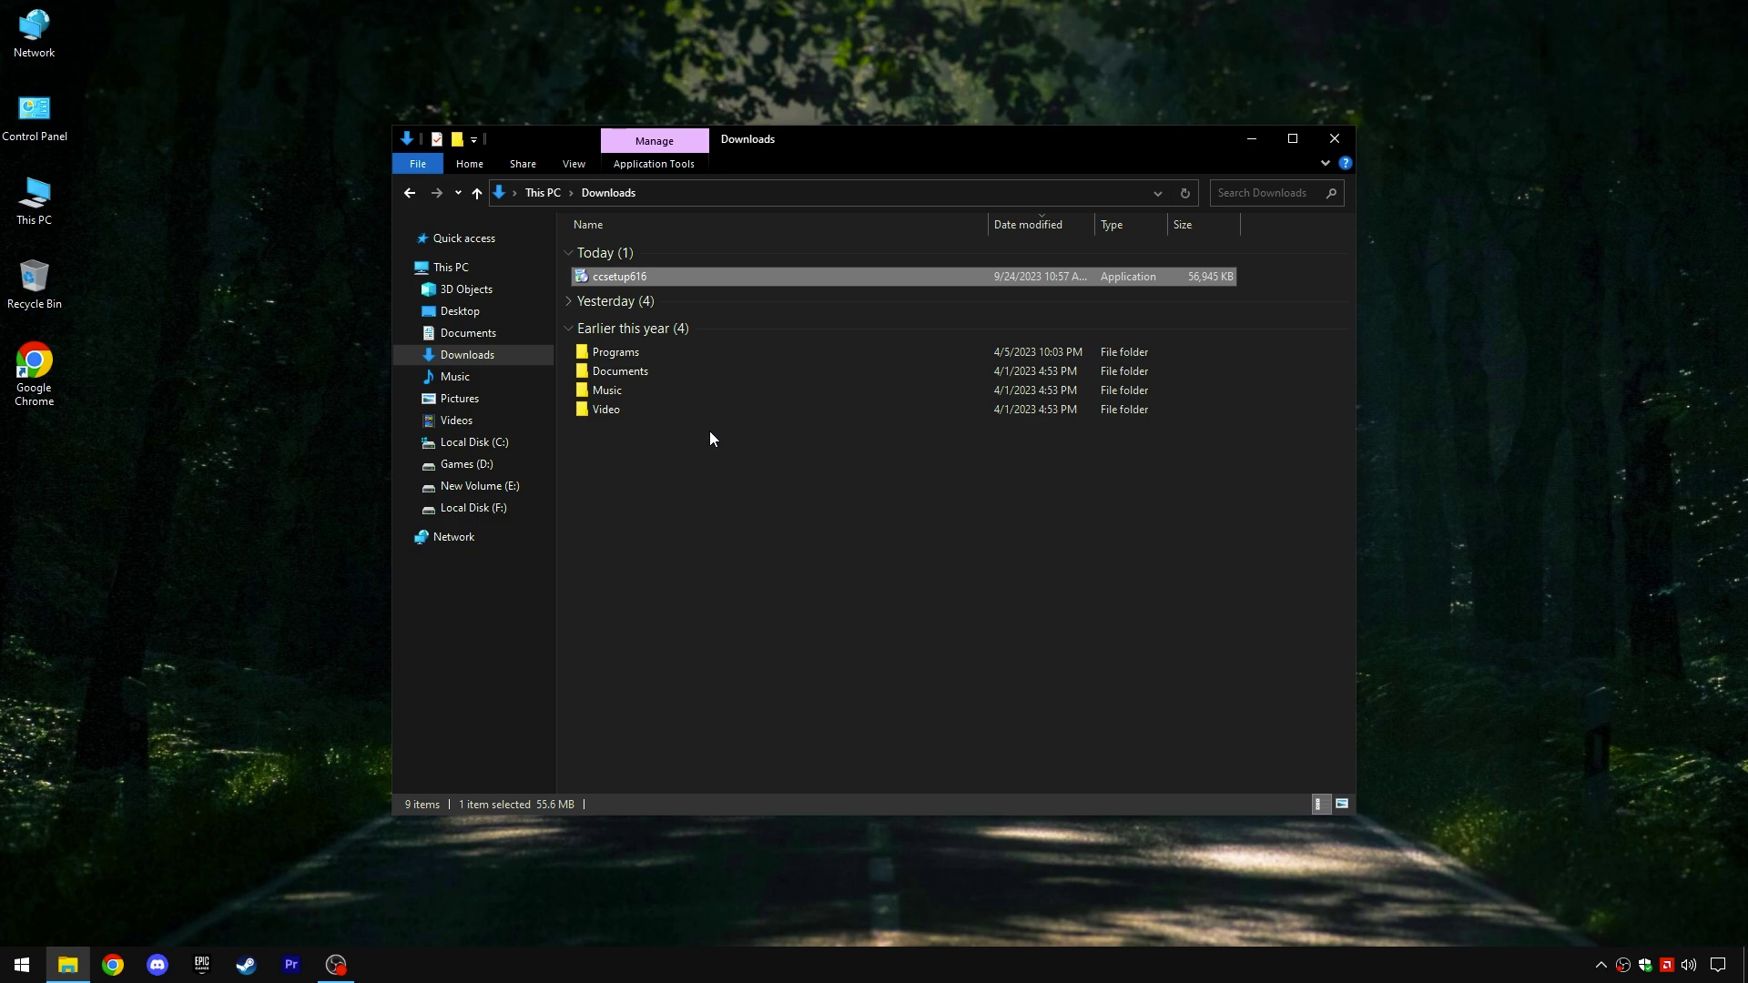
left_click(878, 526)
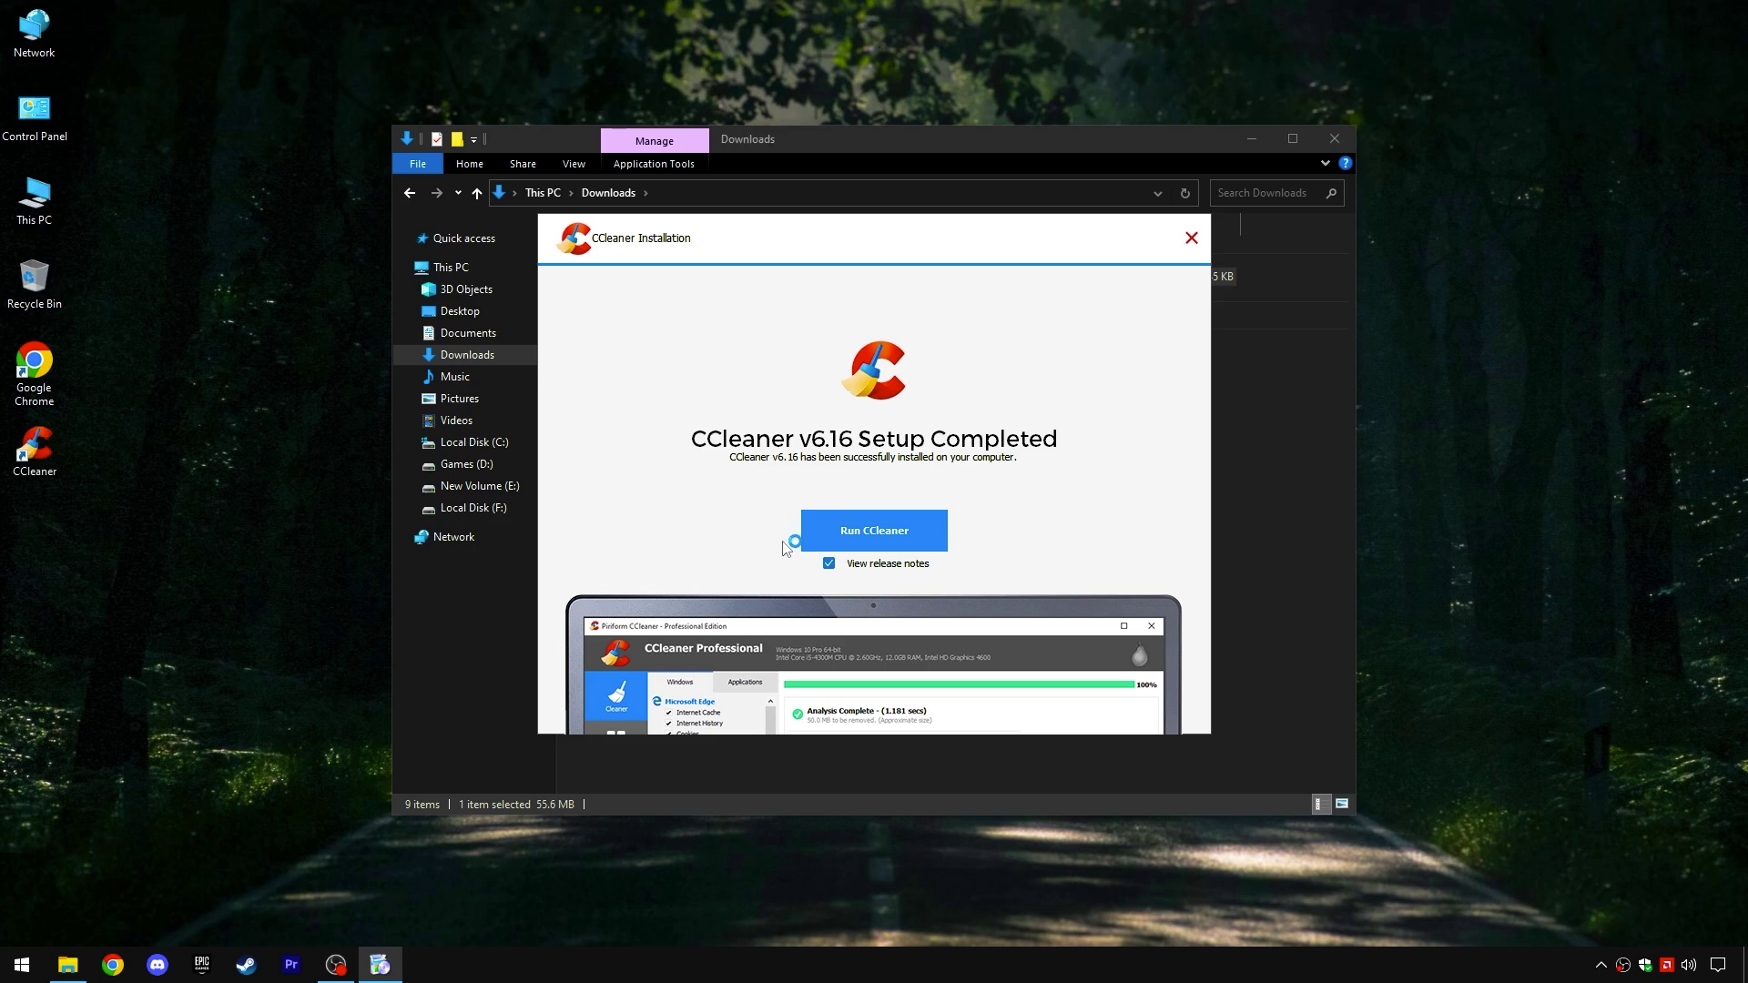
left_click(871, 532)
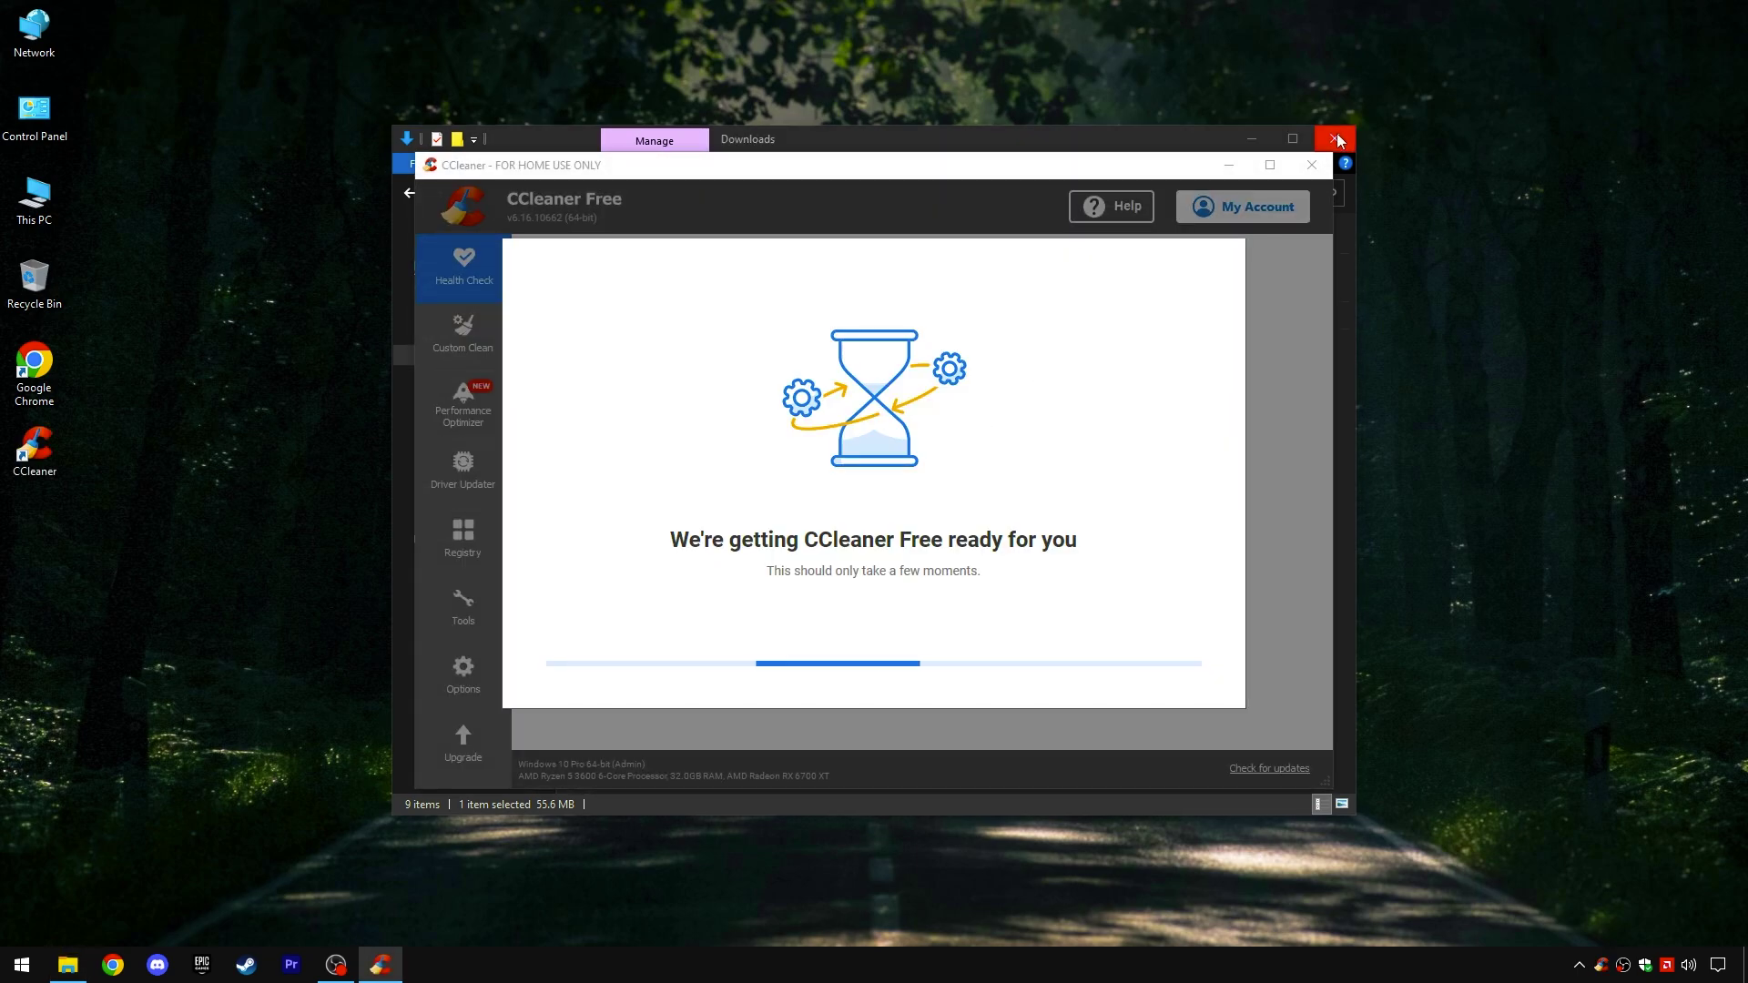
Close the Downloads folder, decline the CCleaner Browser offer and continue to CCleaner's Health Check page.
left_click(1337, 137)
left_click(870, 641)
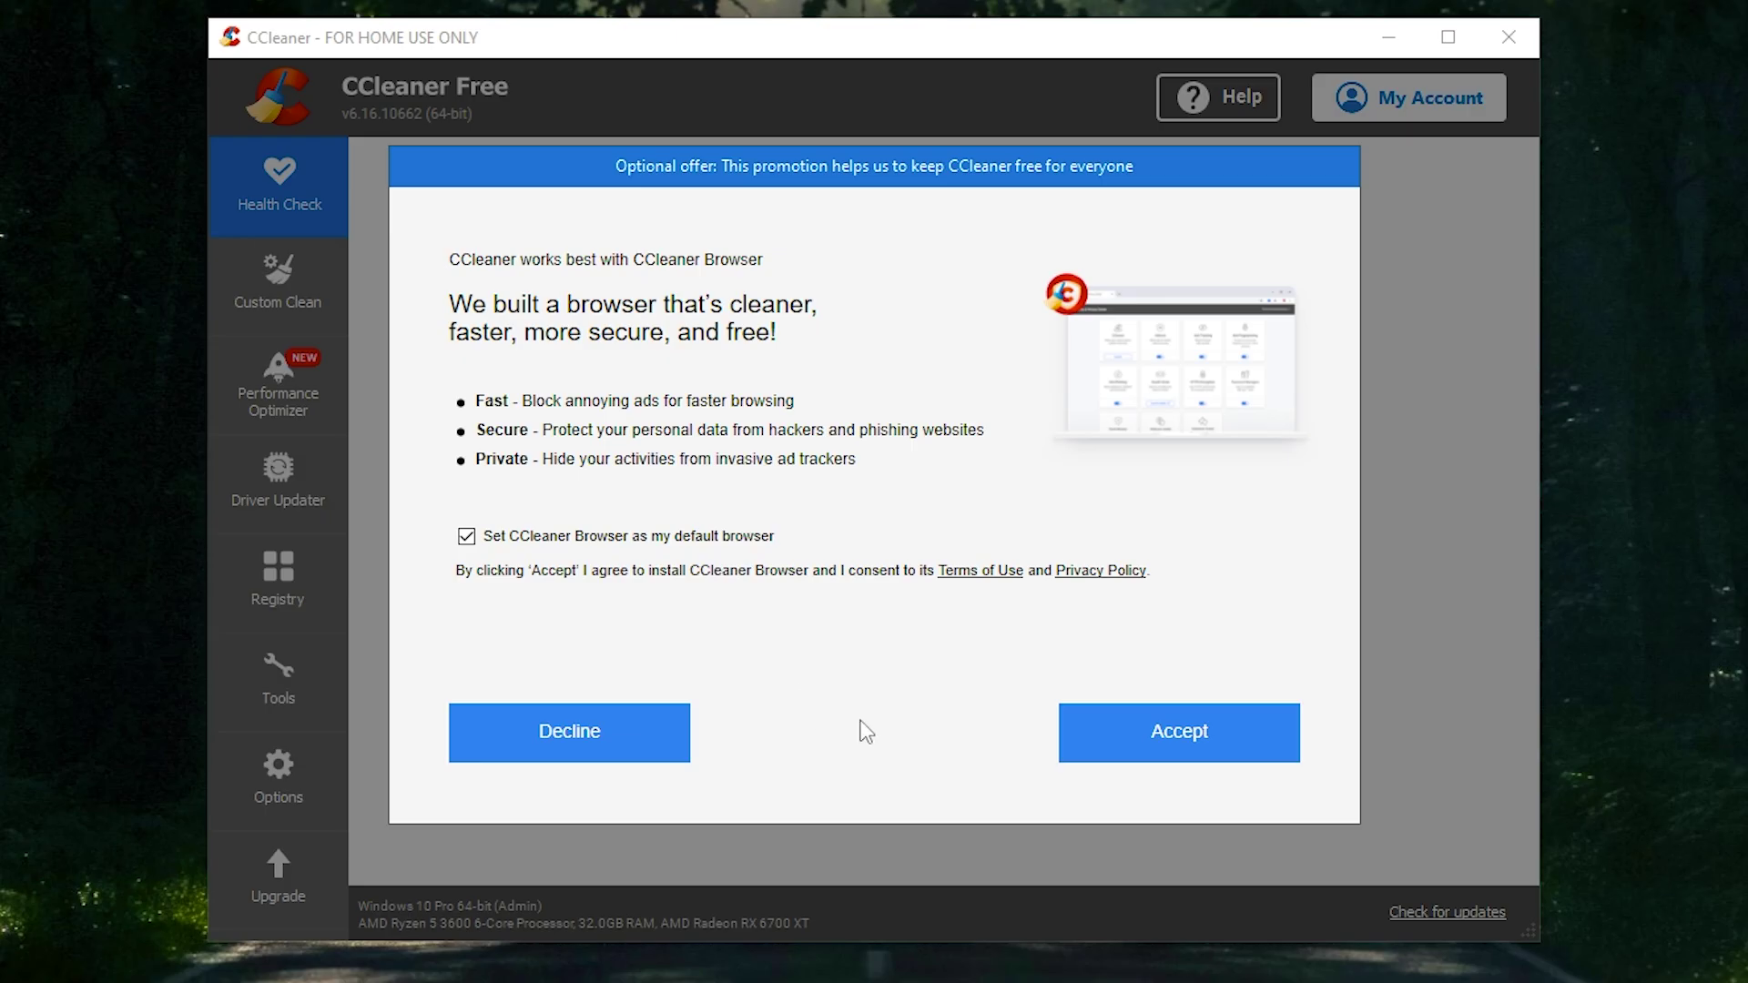
left_click(593, 742)
left_click(876, 745)
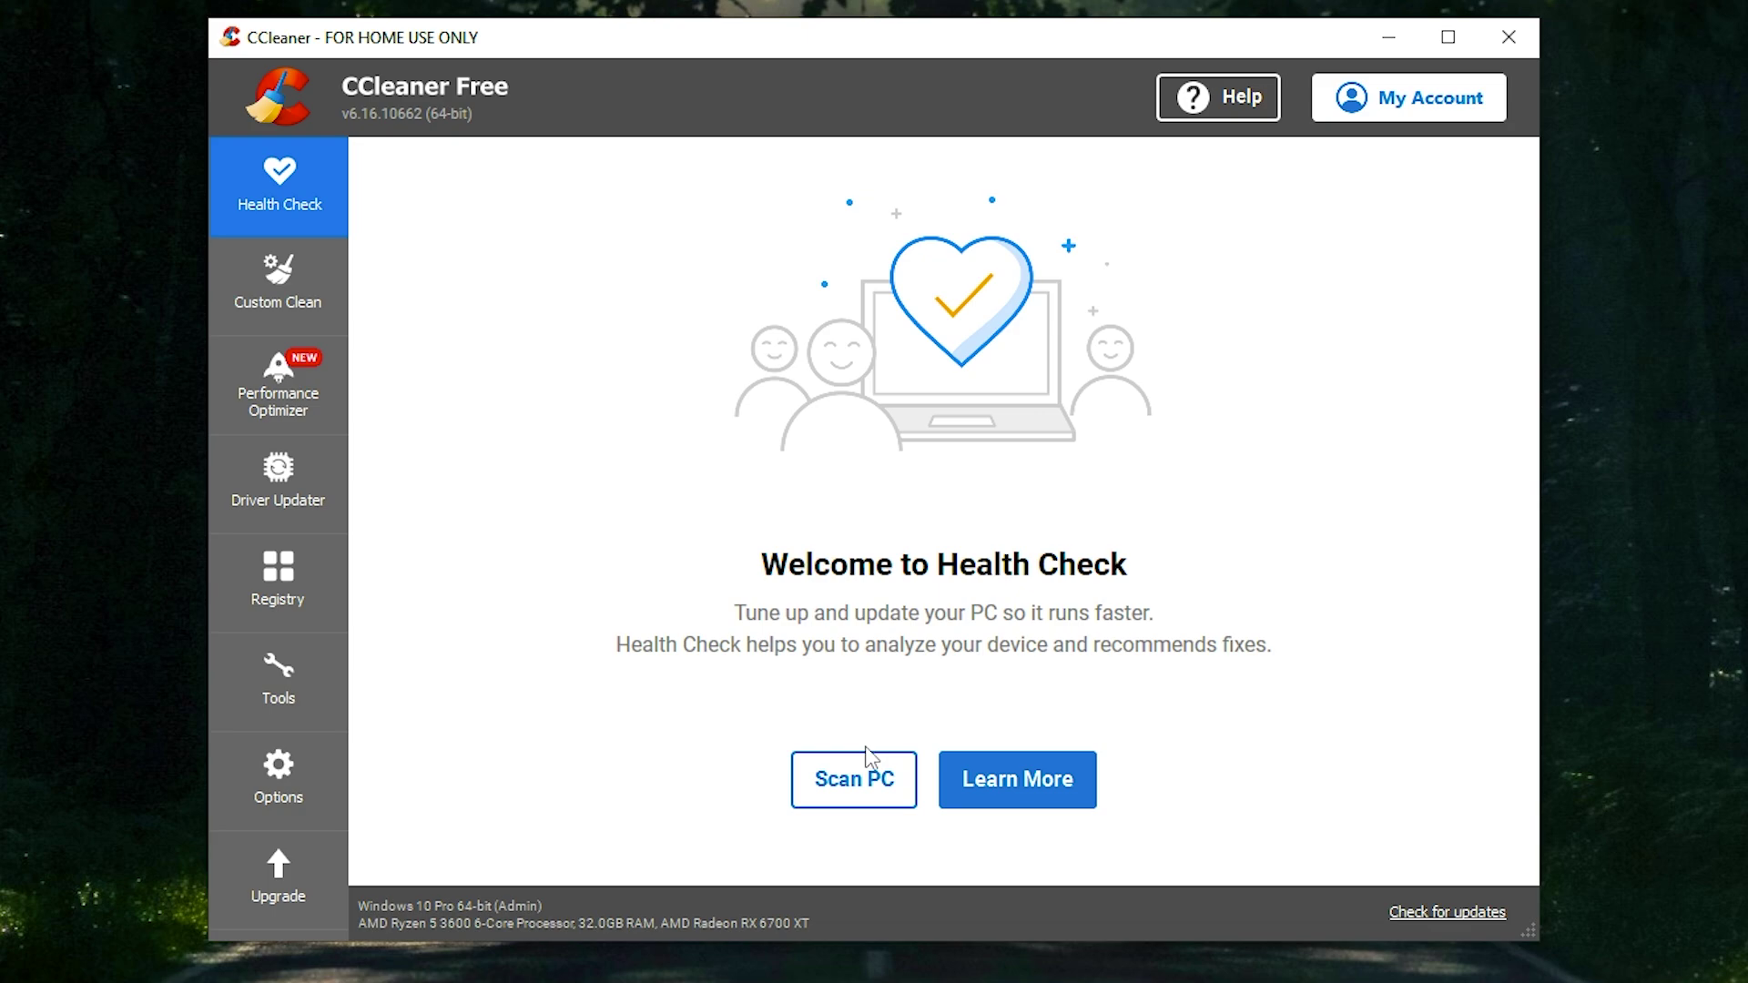
Analyze the PC with Custom Clean, keeping the default selection of items.
left_click(254, 267)
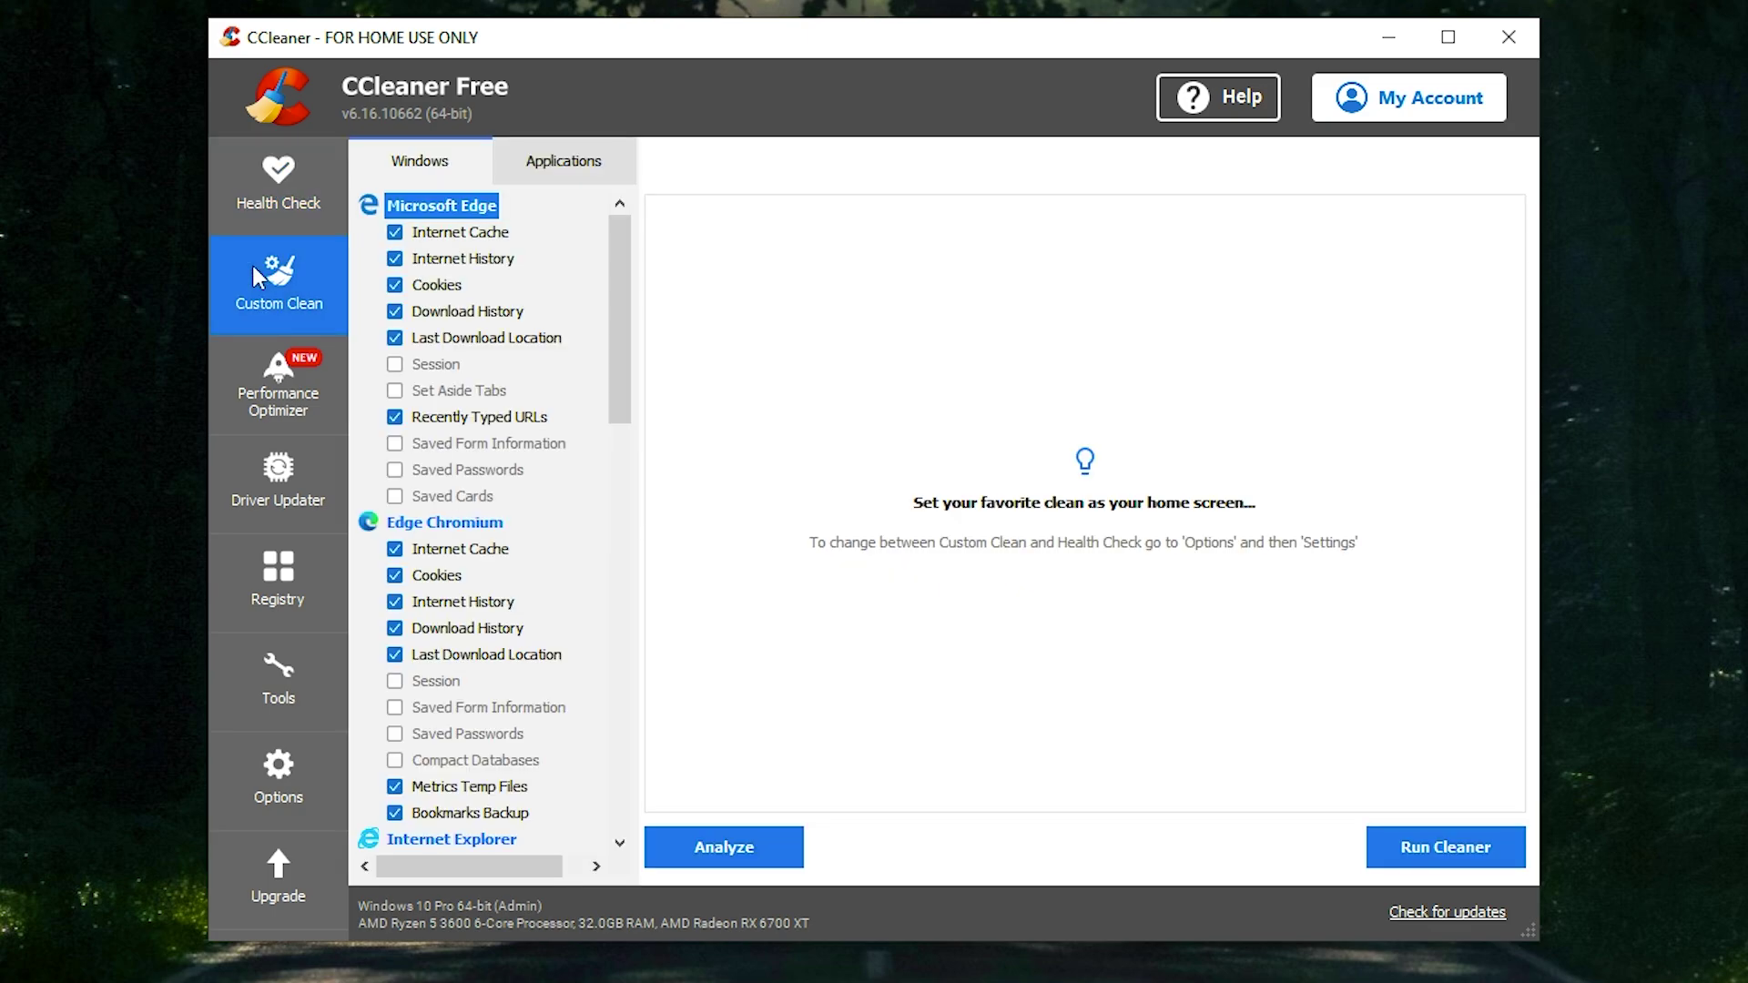
left_click_drag(609, 315, 659, 685)
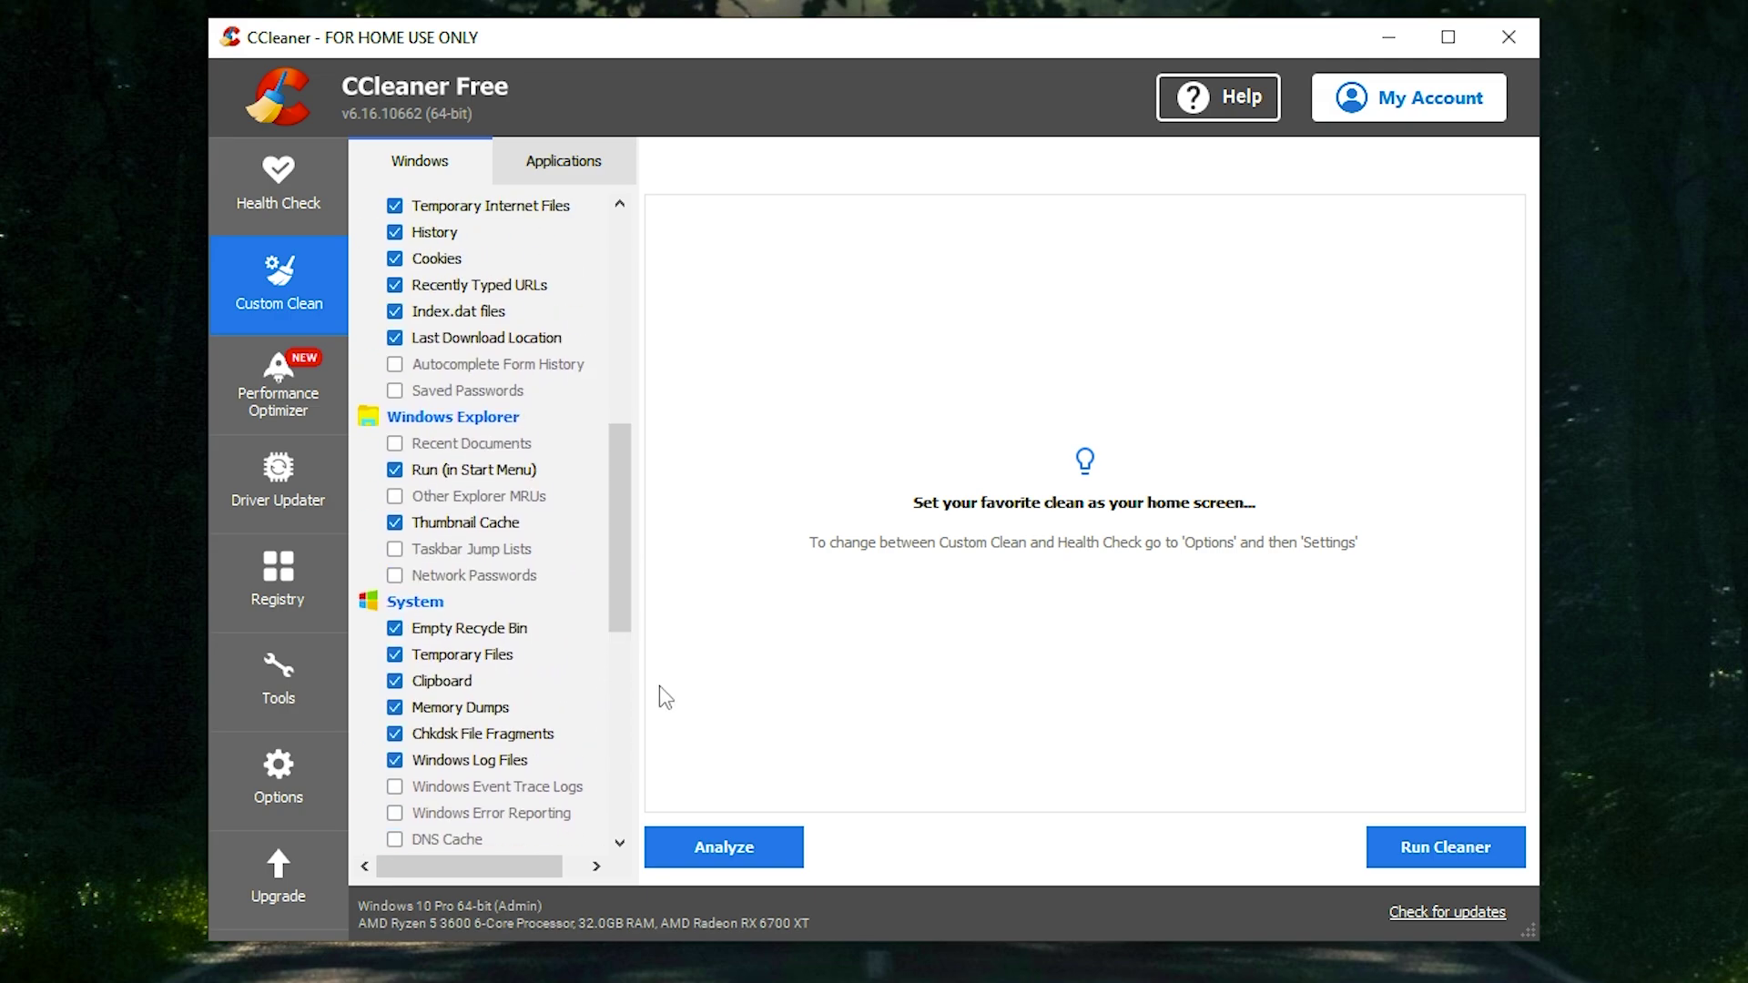
left_click(696, 839)
left_click_drag(611, 559, 623, 327)
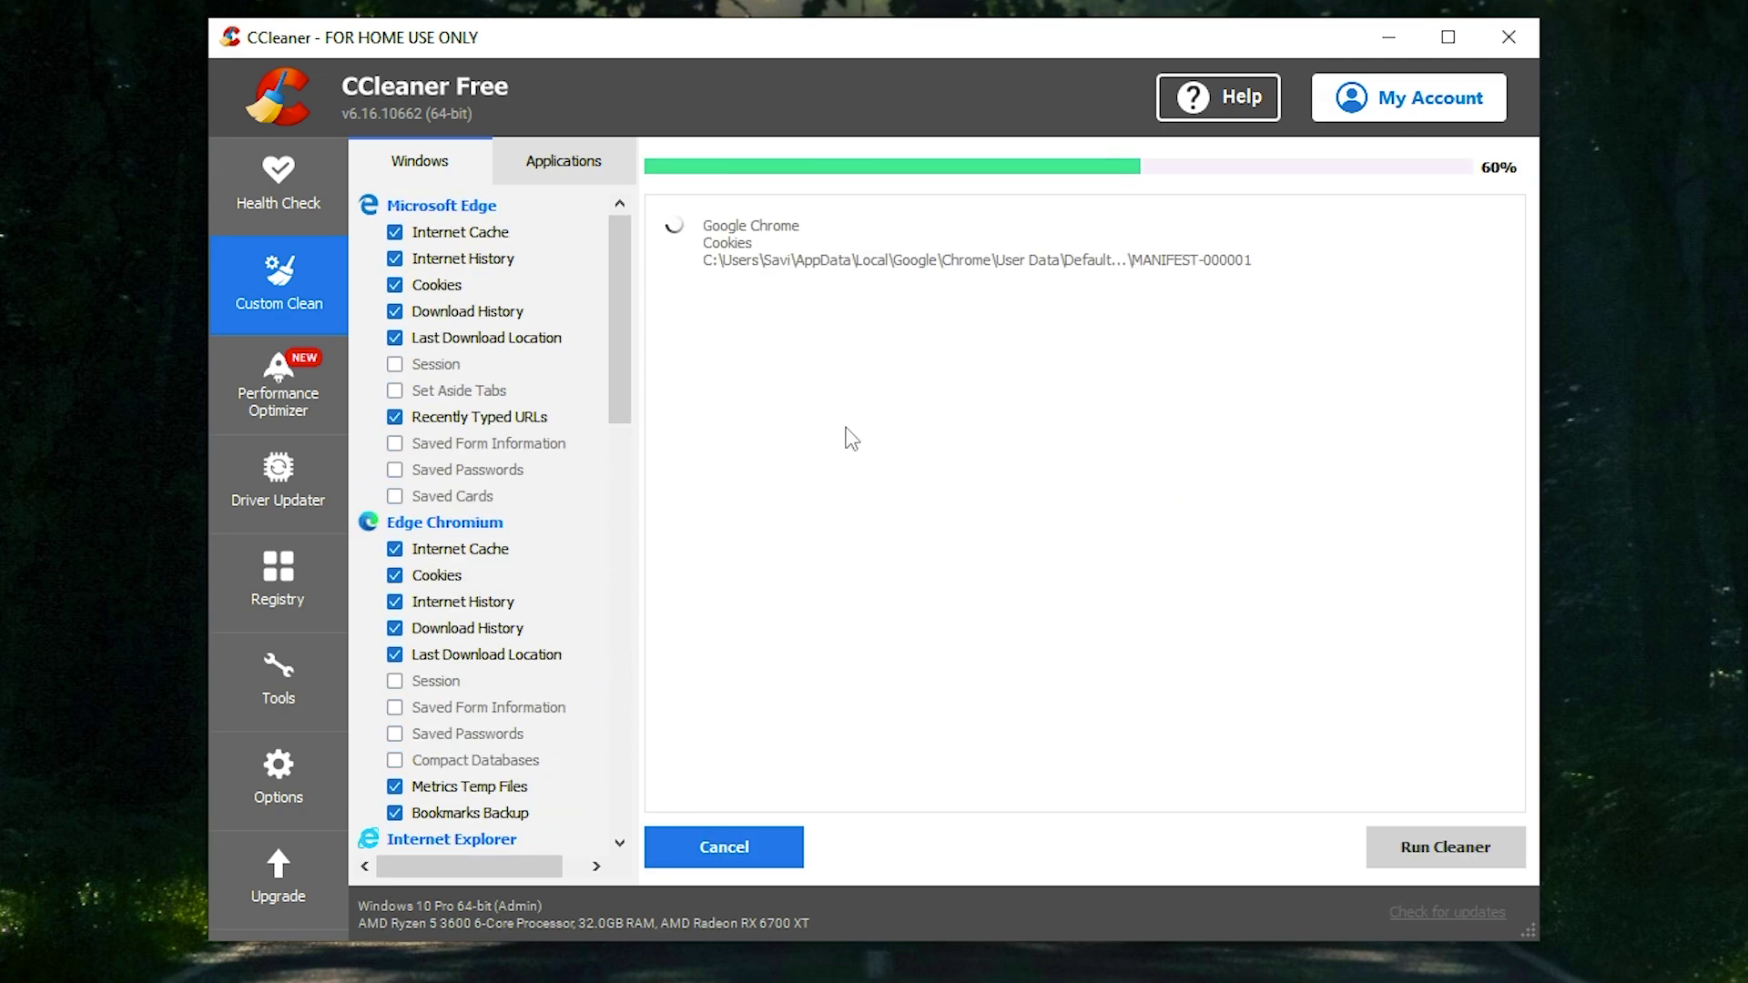
Decline closing Spotify and suppress that message, and run the cleaner to delete the selected files.
left_click(768, 574)
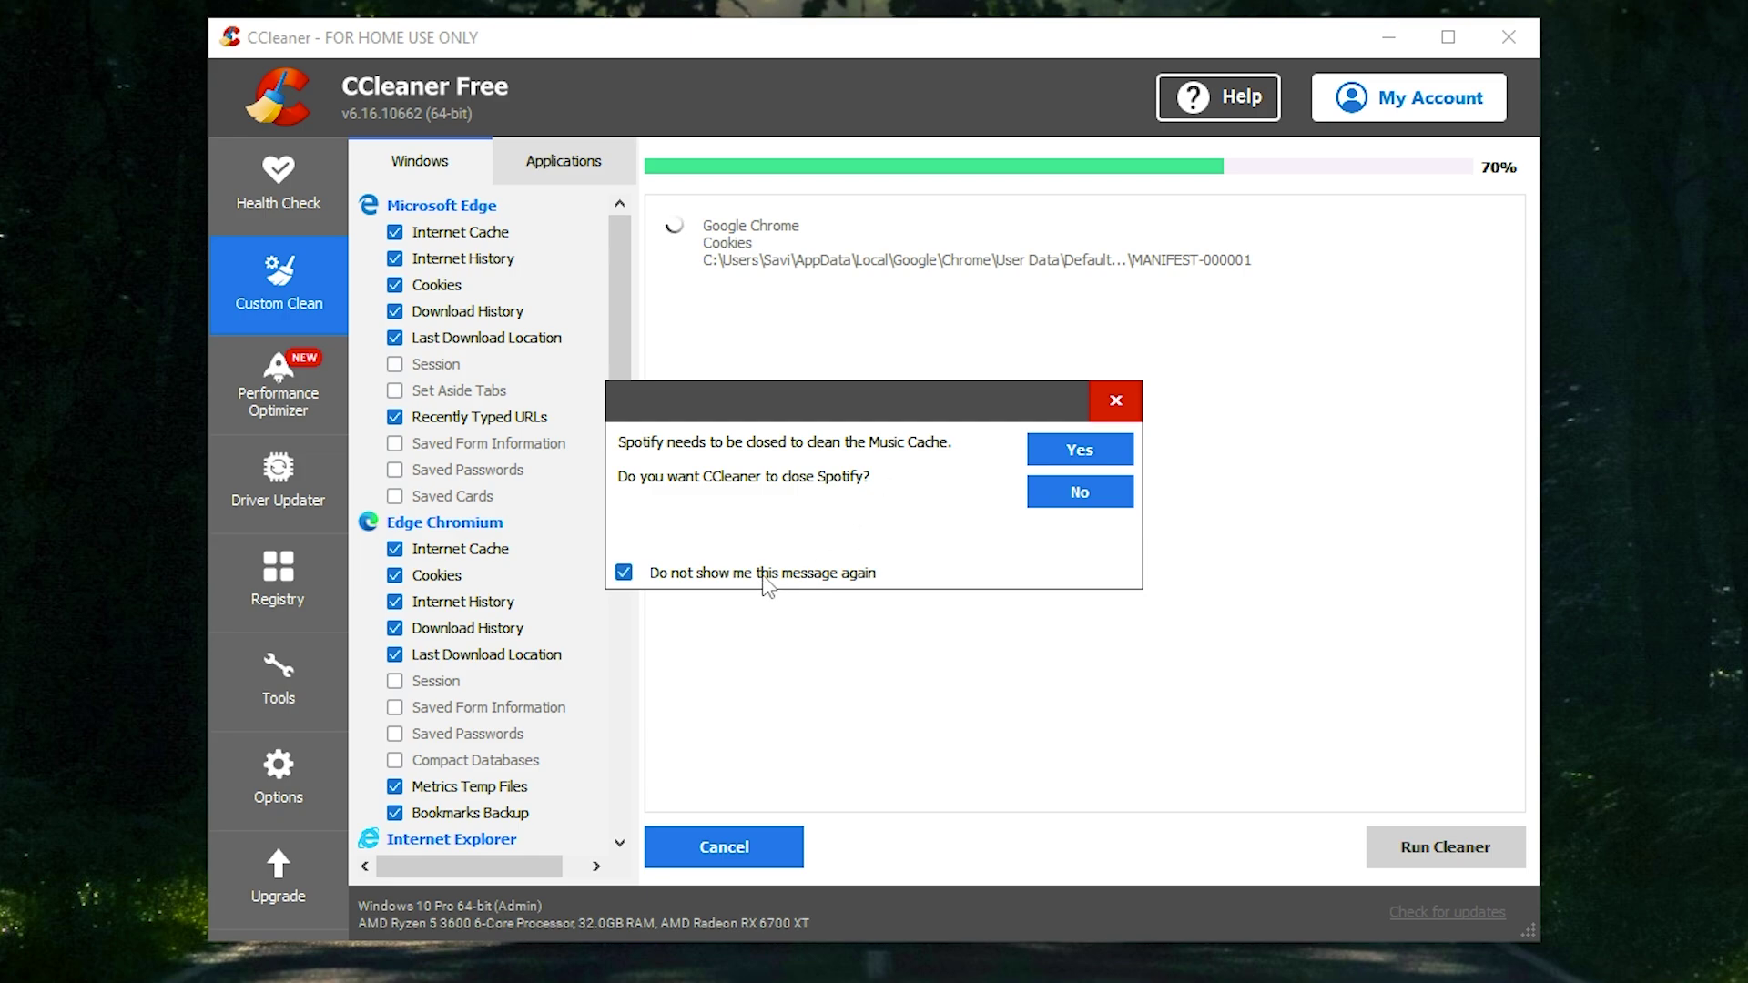
left_click(1071, 496)
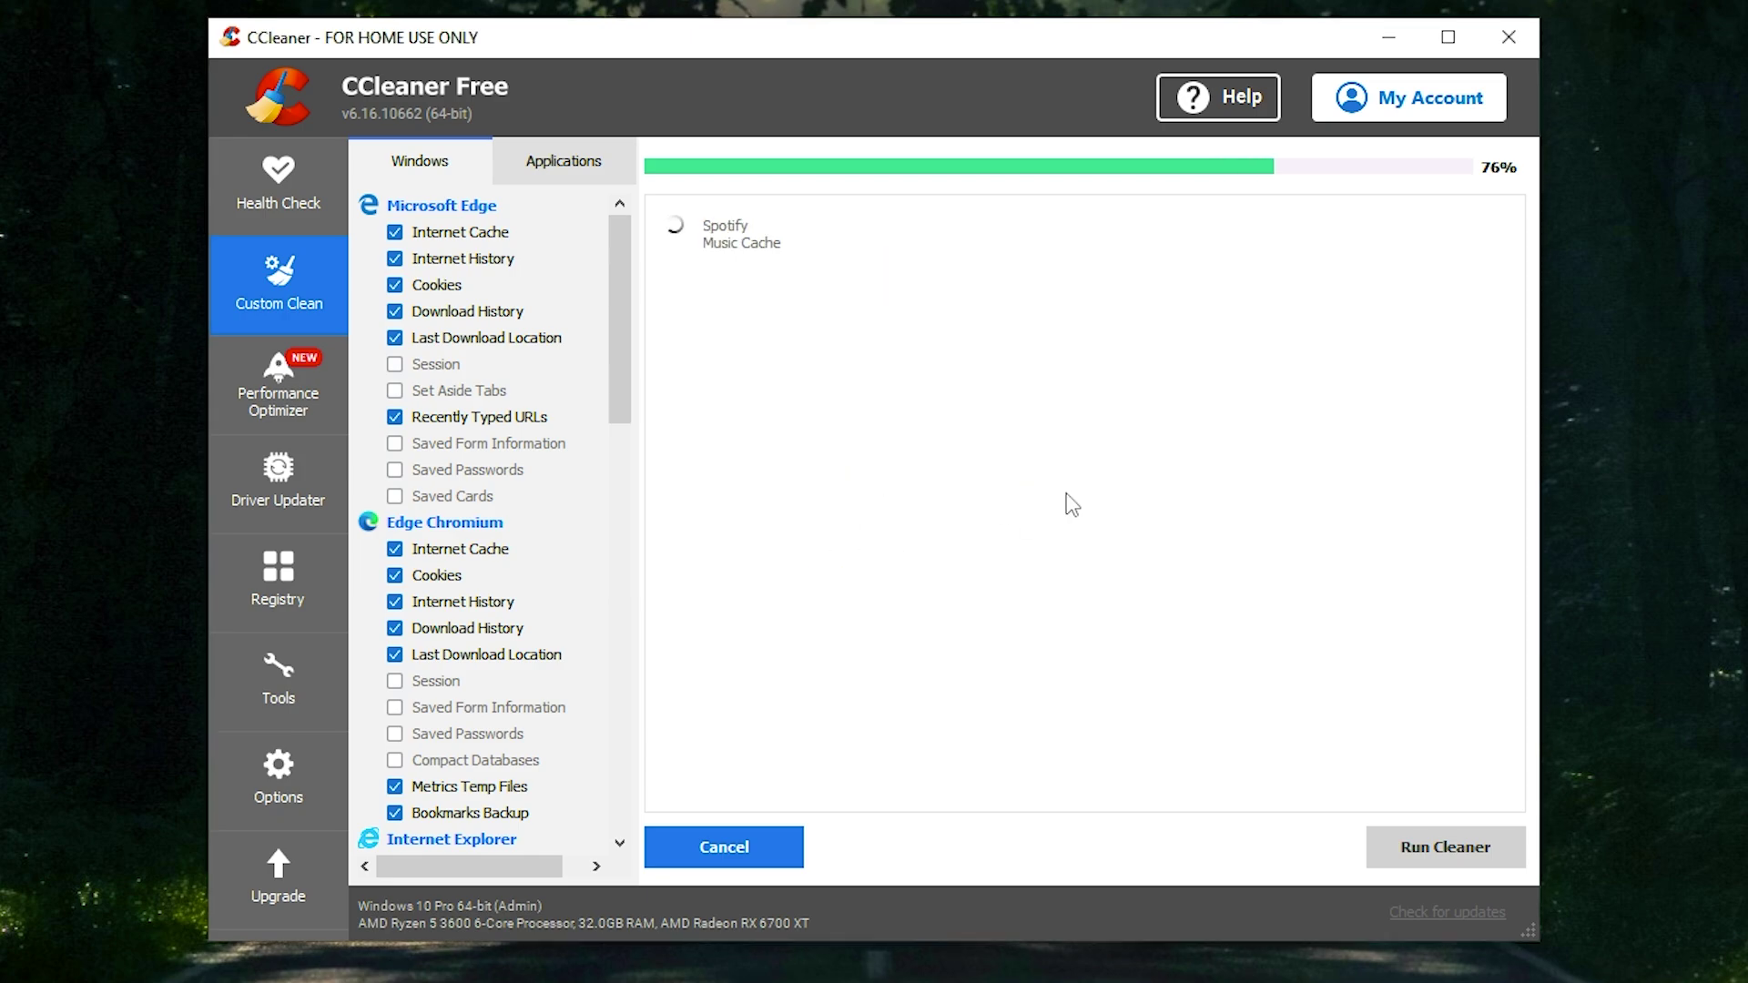
left_click(1410, 847)
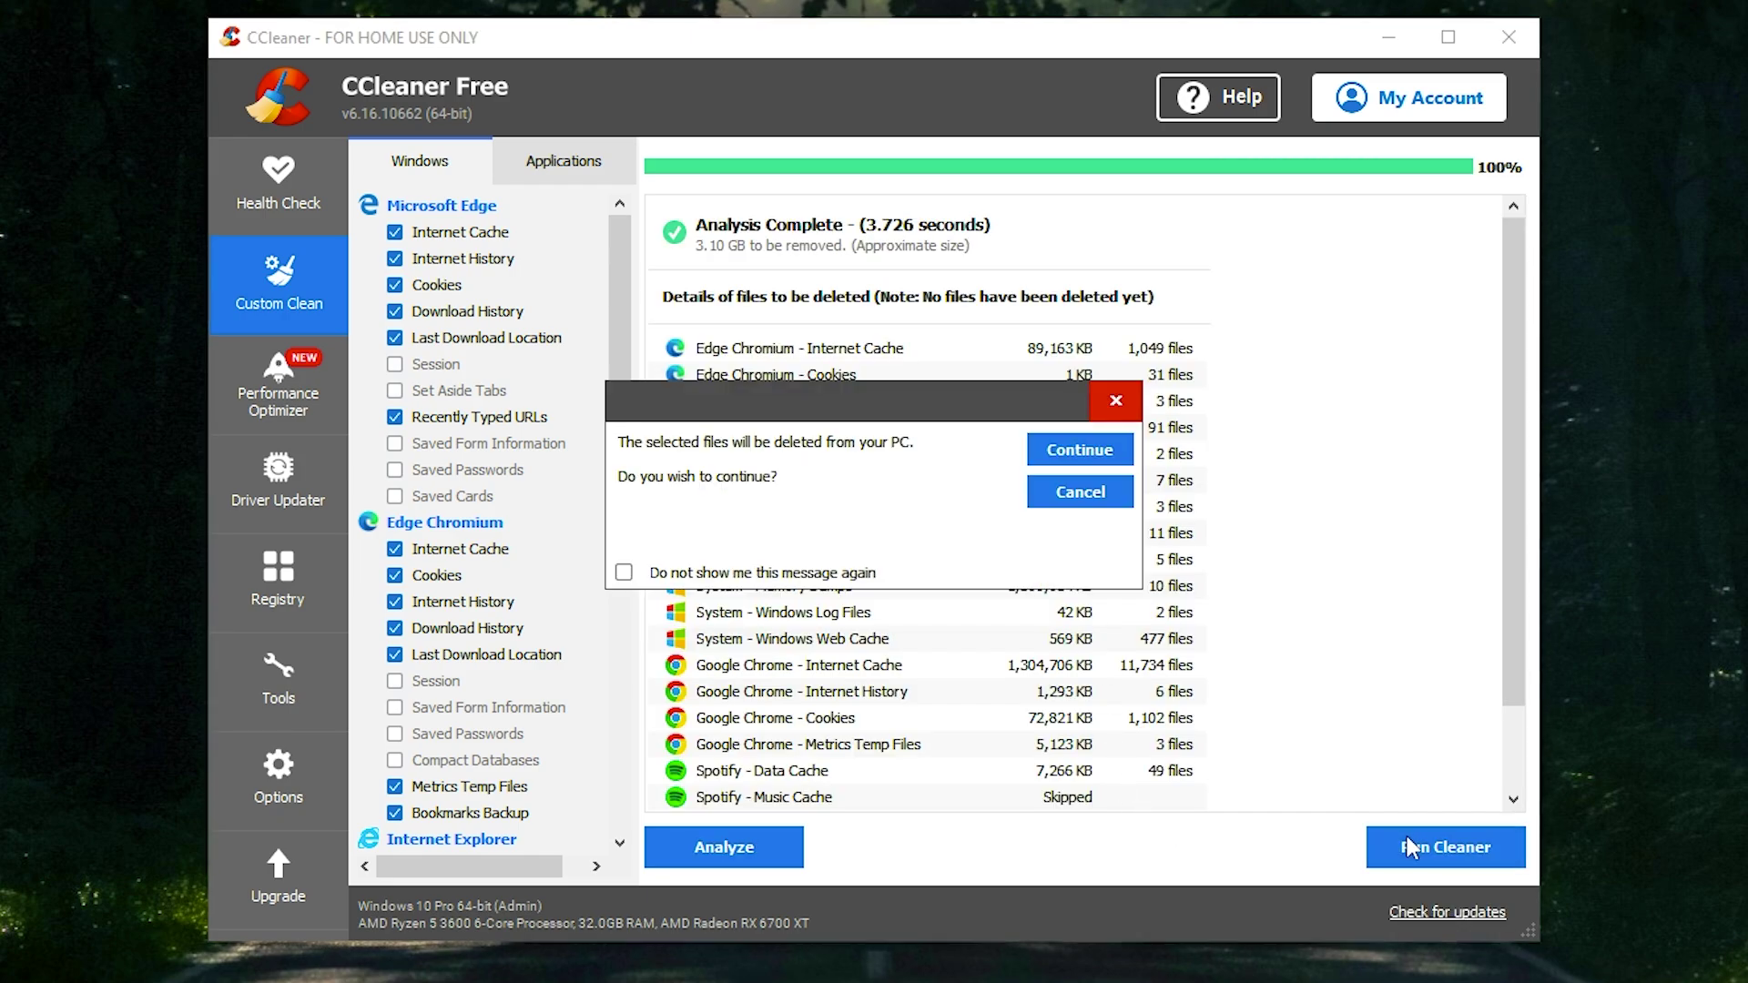
left_click(1079, 450)
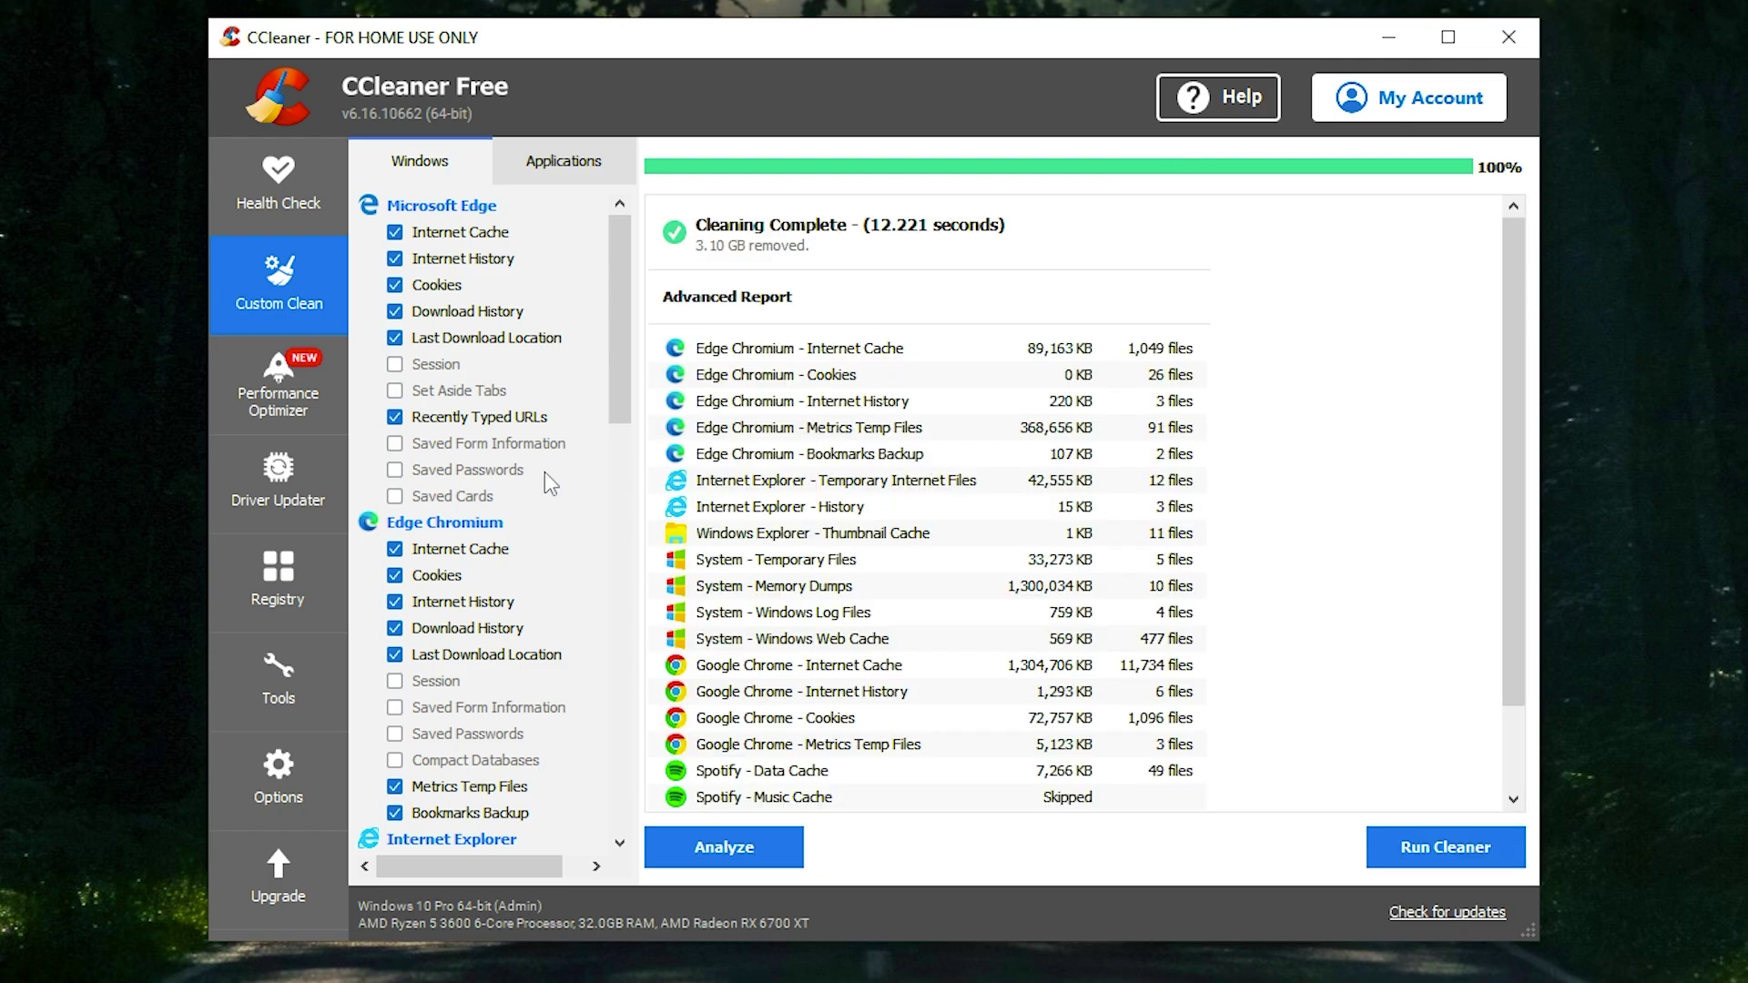
Scan the registry for issues with all Registry Cleaner categories selected, and open the review of the selected issues.
left_click(278, 578)
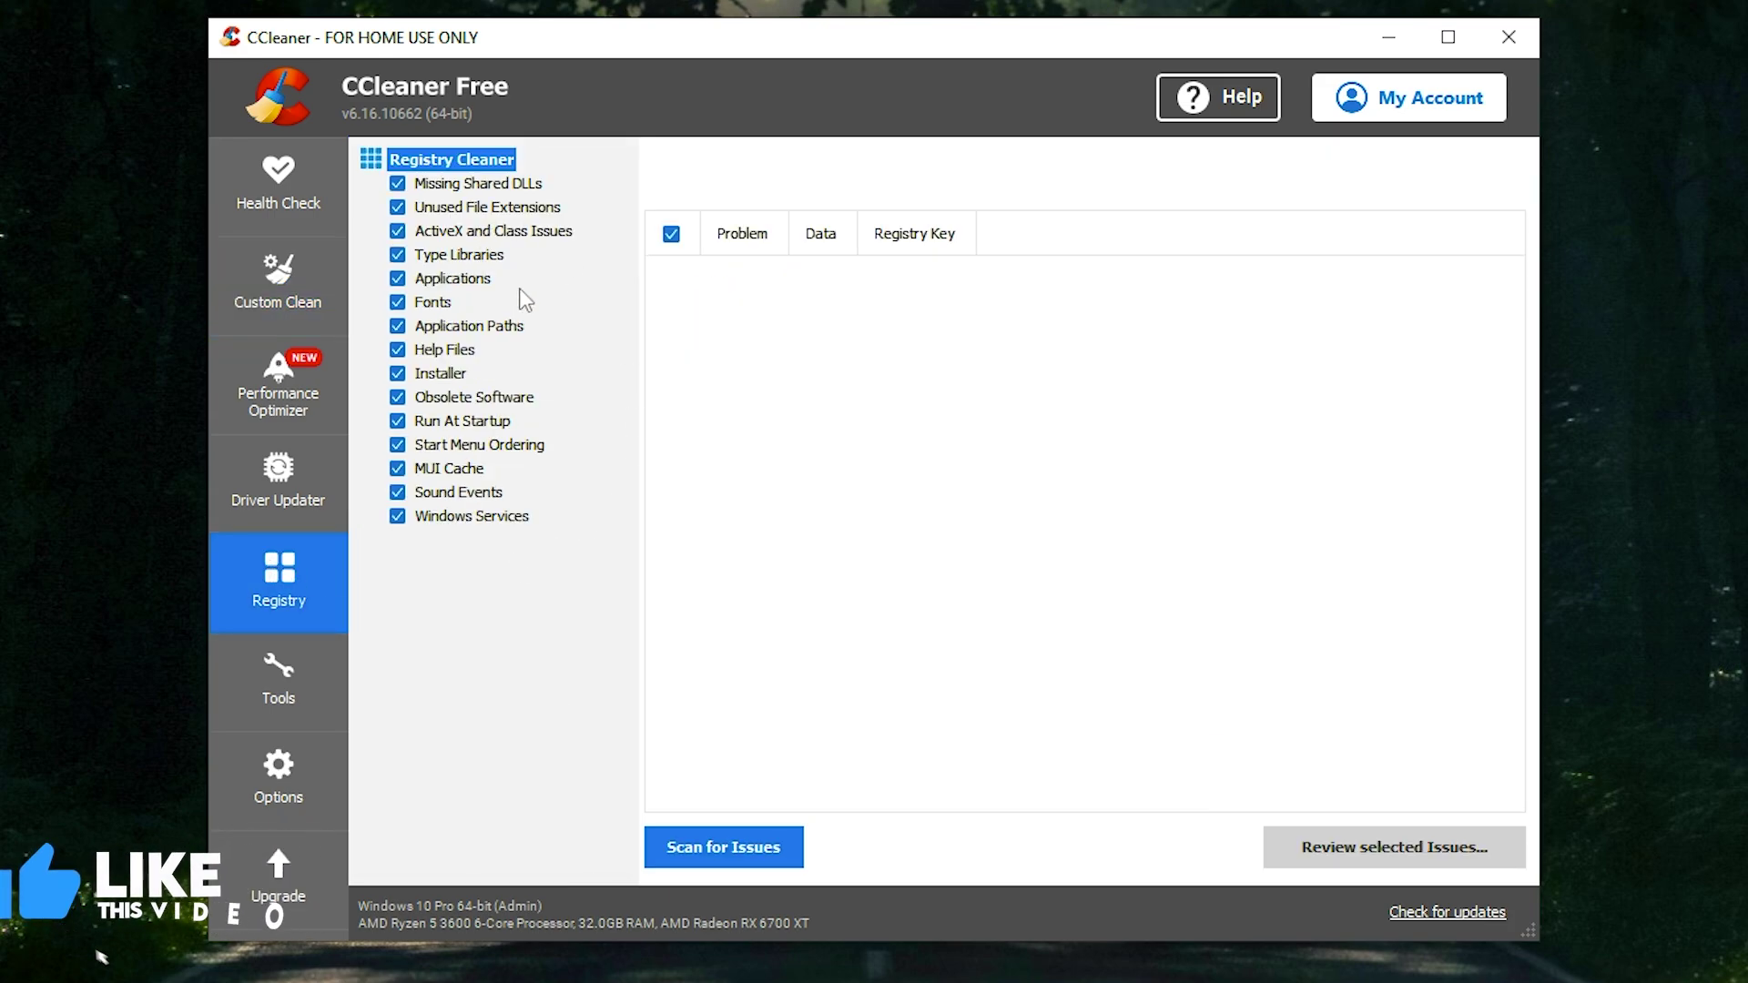
left_click(697, 845)
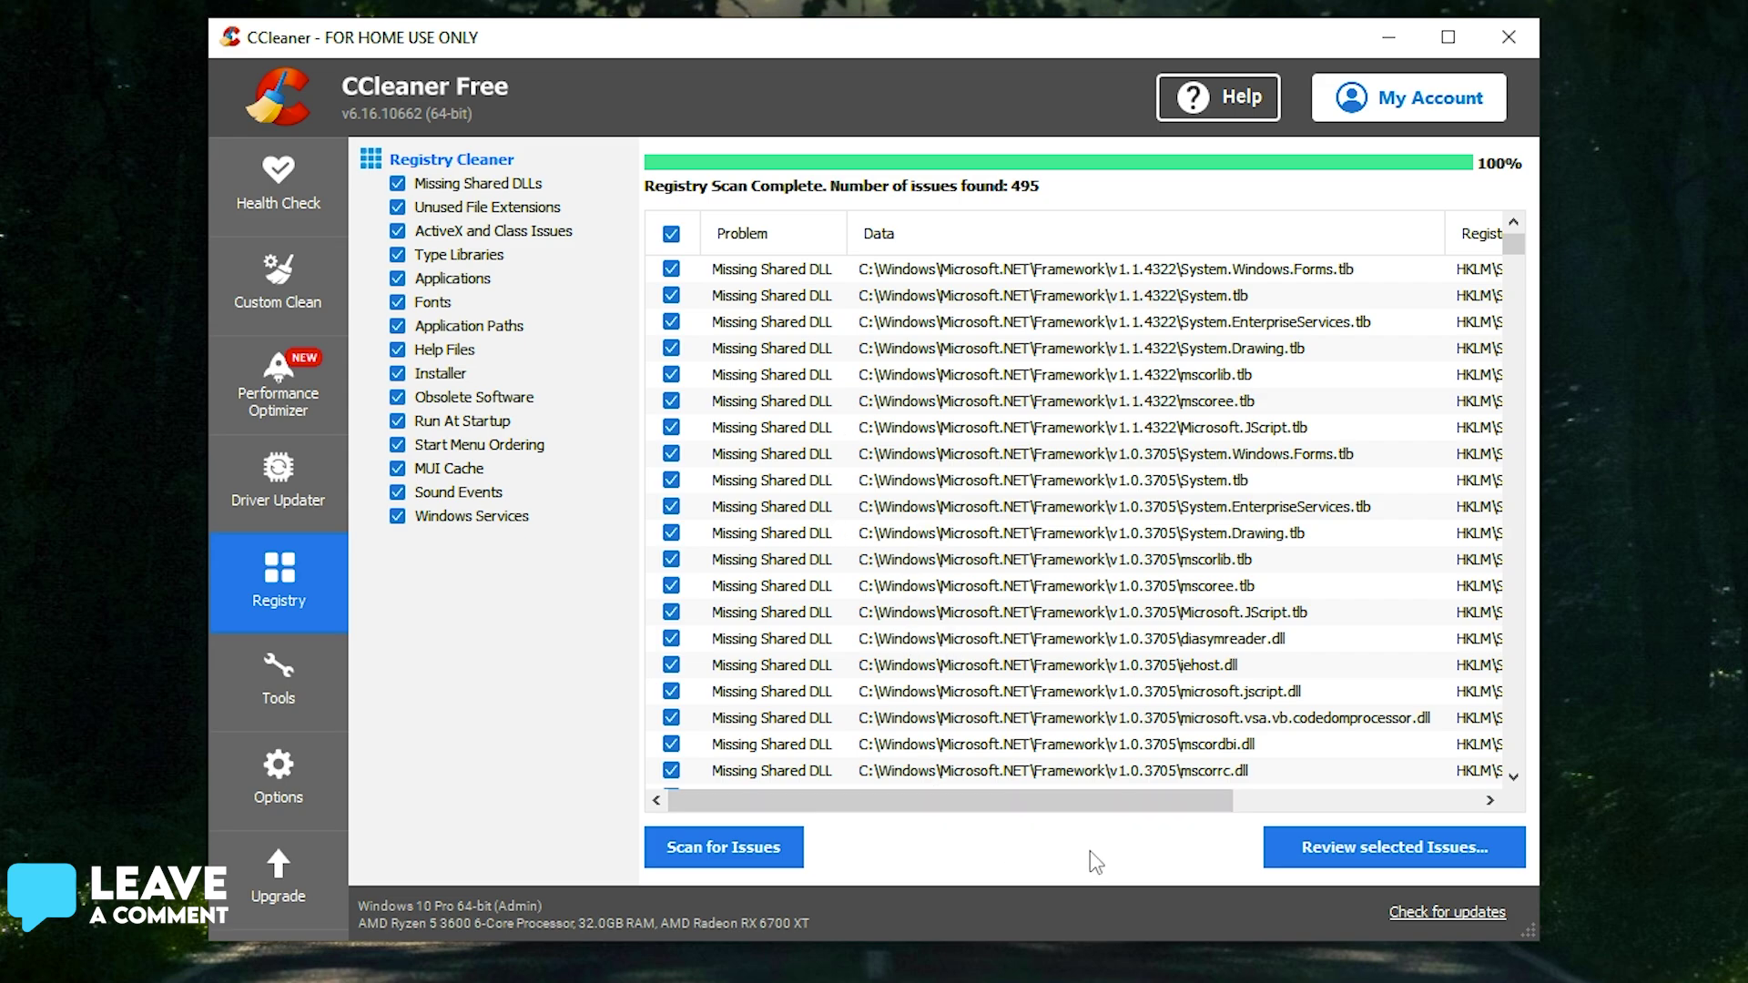
left_click(1362, 849)
Back up the registry changes to the Desktop as a Reg file named Backup Registry.
left_click(829, 557)
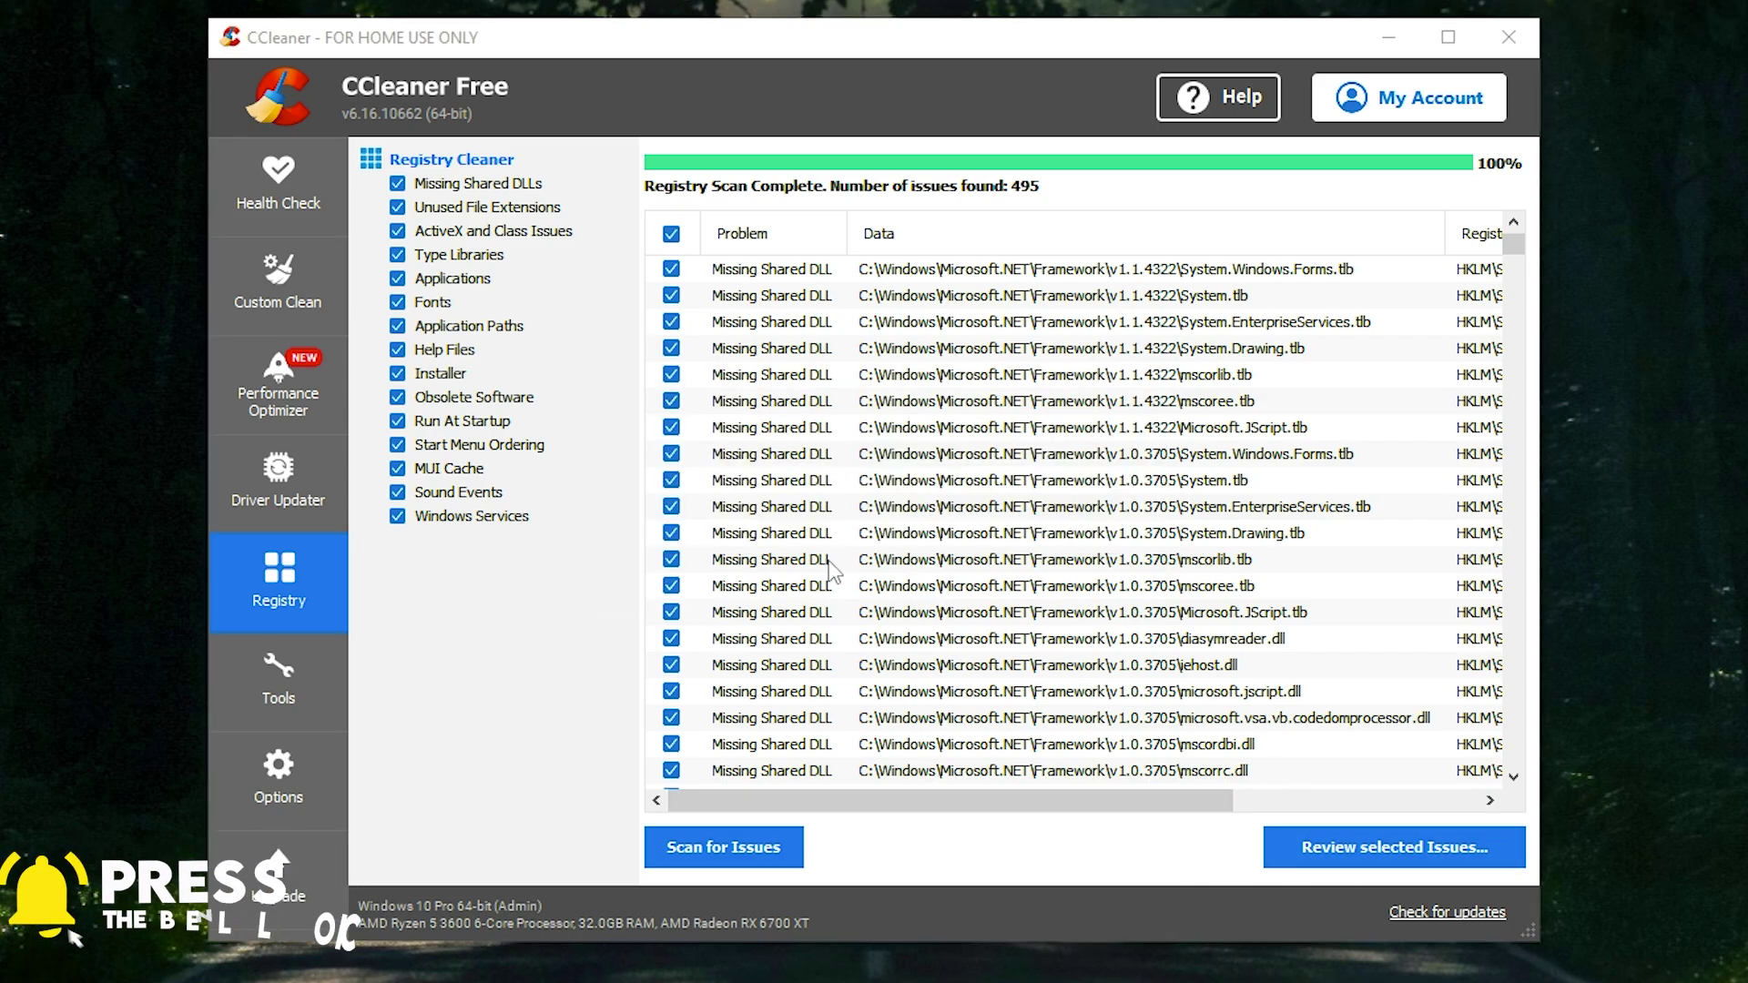
left_click(287, 273)
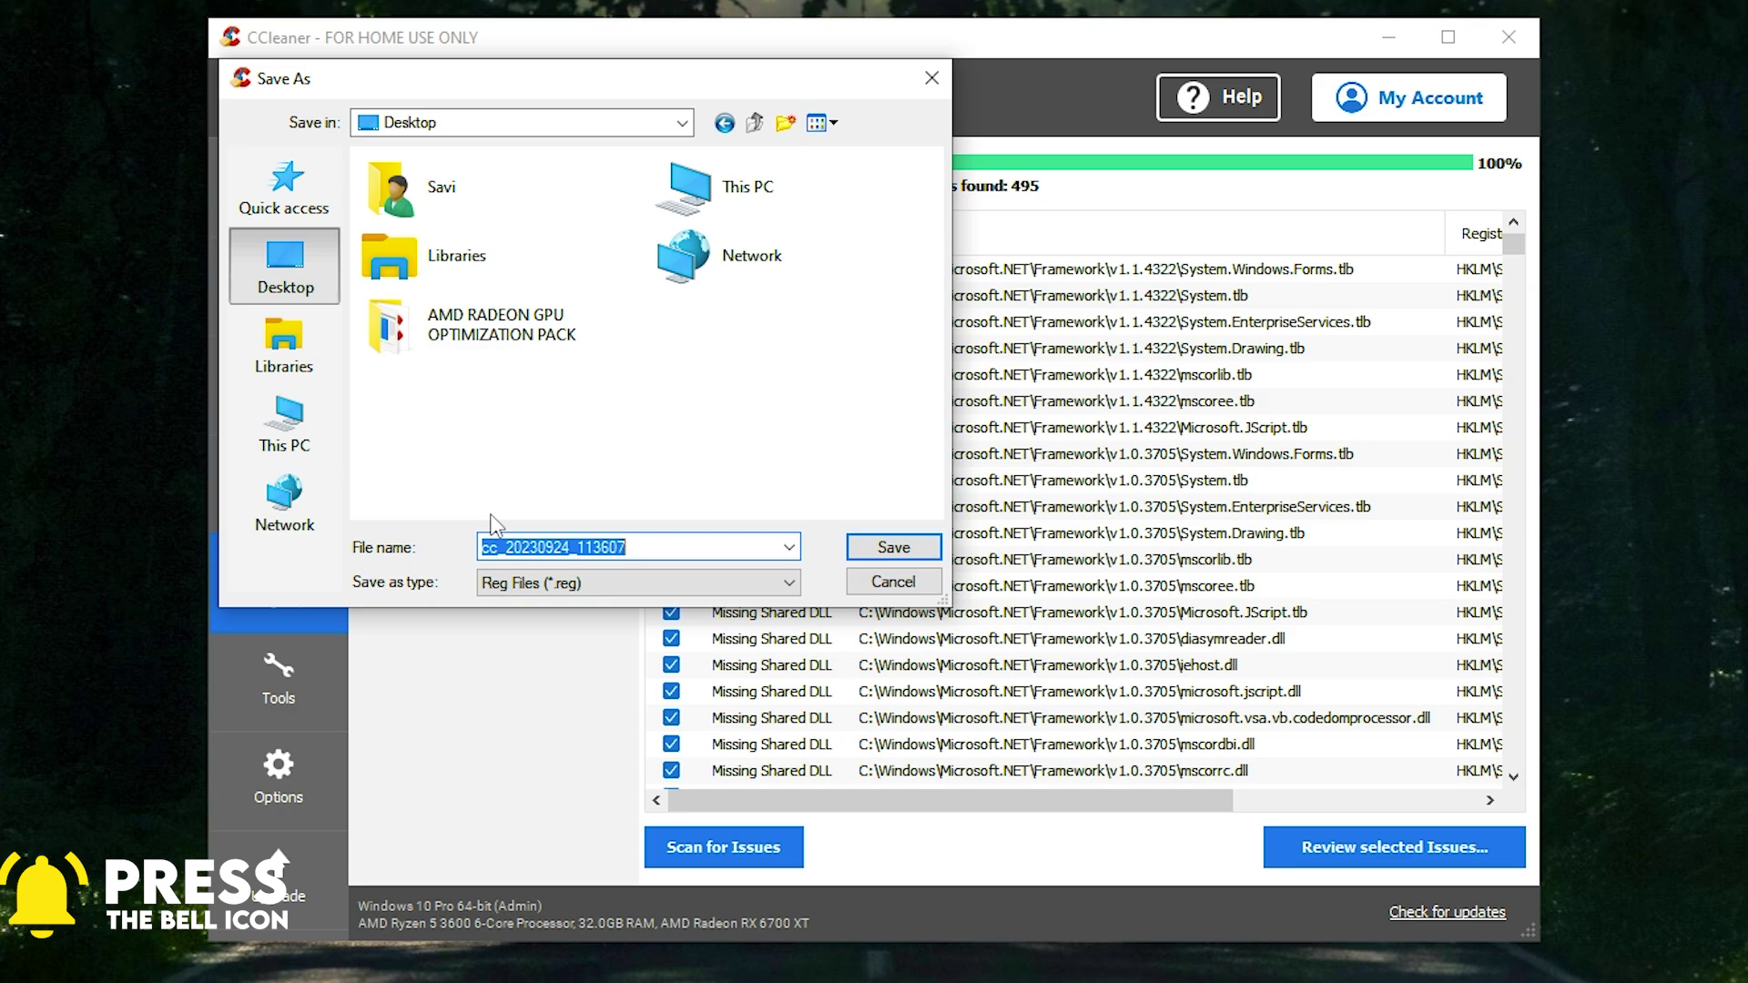
type("Backup Regis")
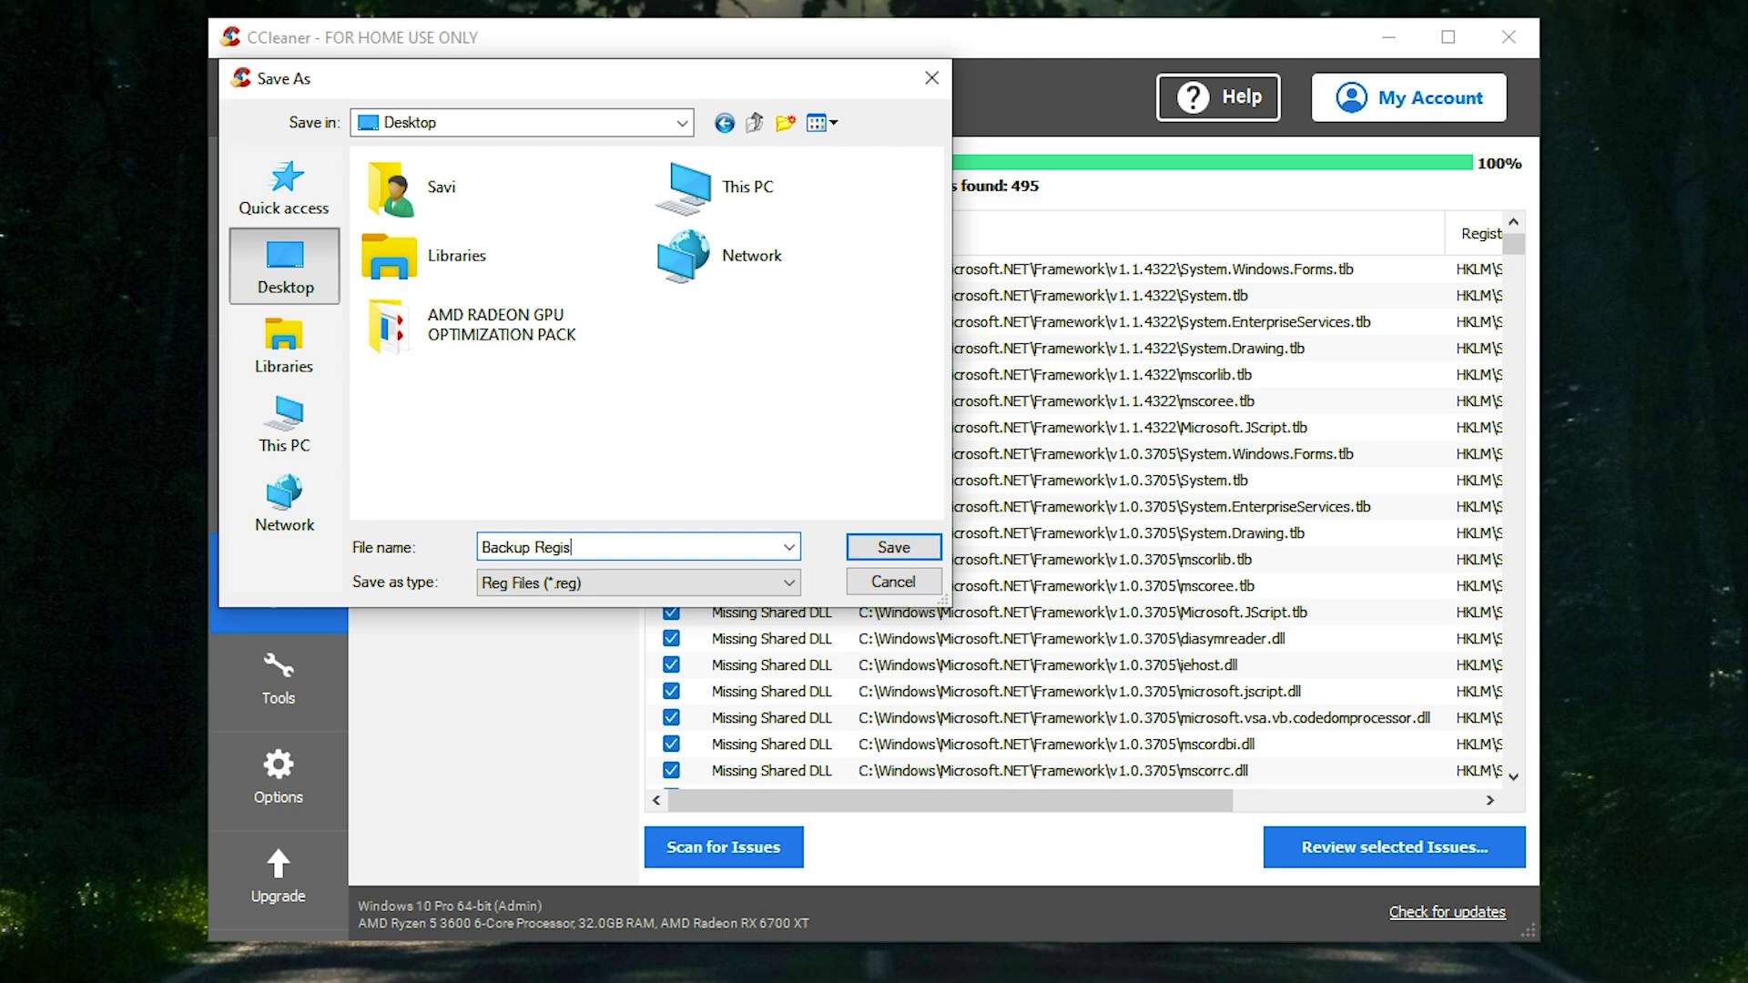
type("try")
left_click(876, 550)
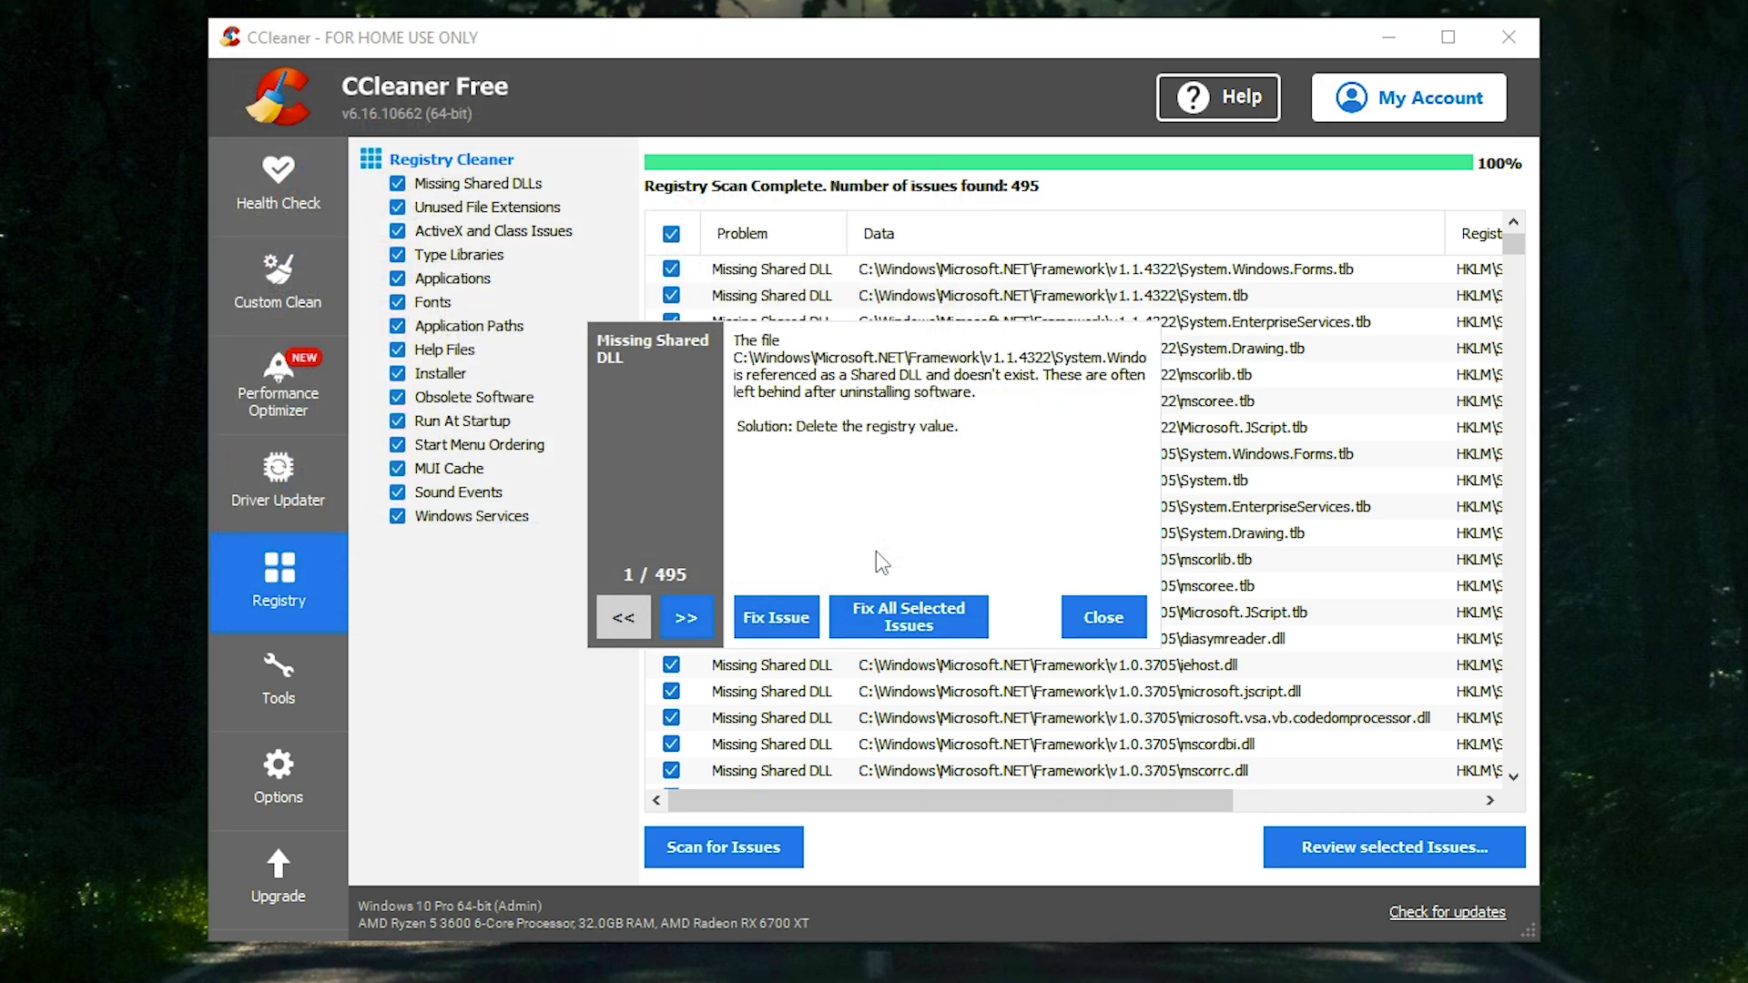
Fix all selected registry issues at once and close the issue review.
left_click(895, 628)
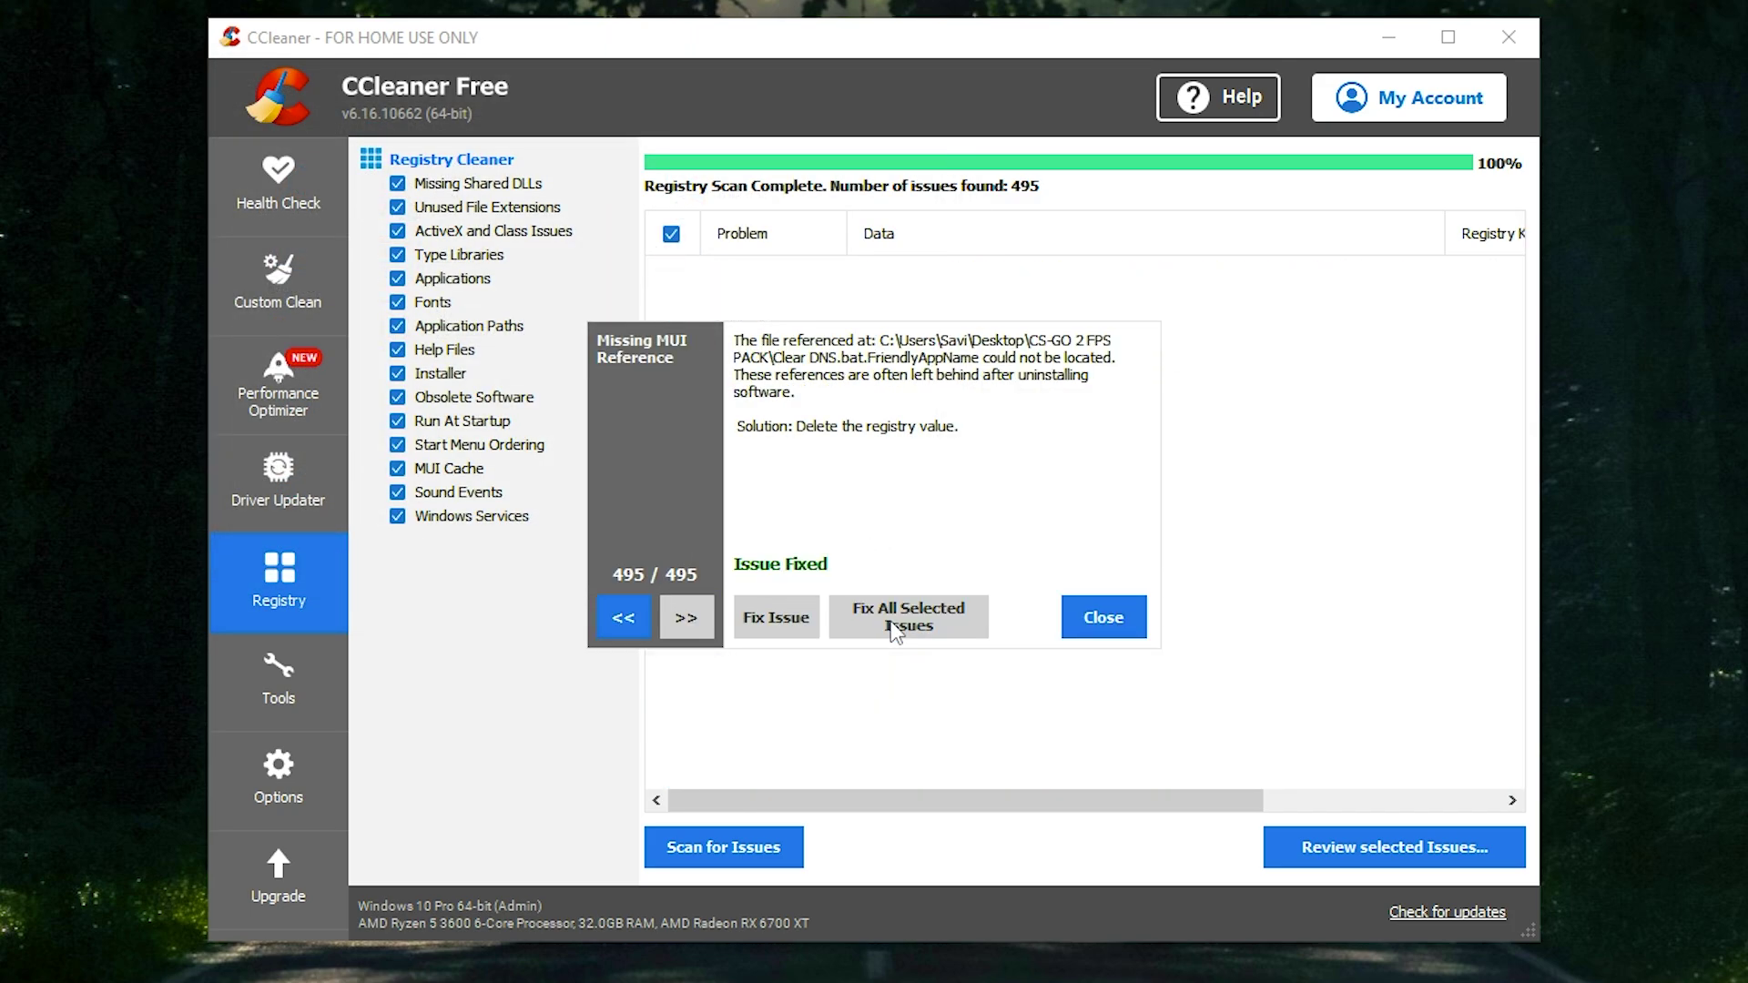
left_click(1109, 619)
Go through the Driver Updater introduction and scan the PC for driver updates.
left_click(276, 483)
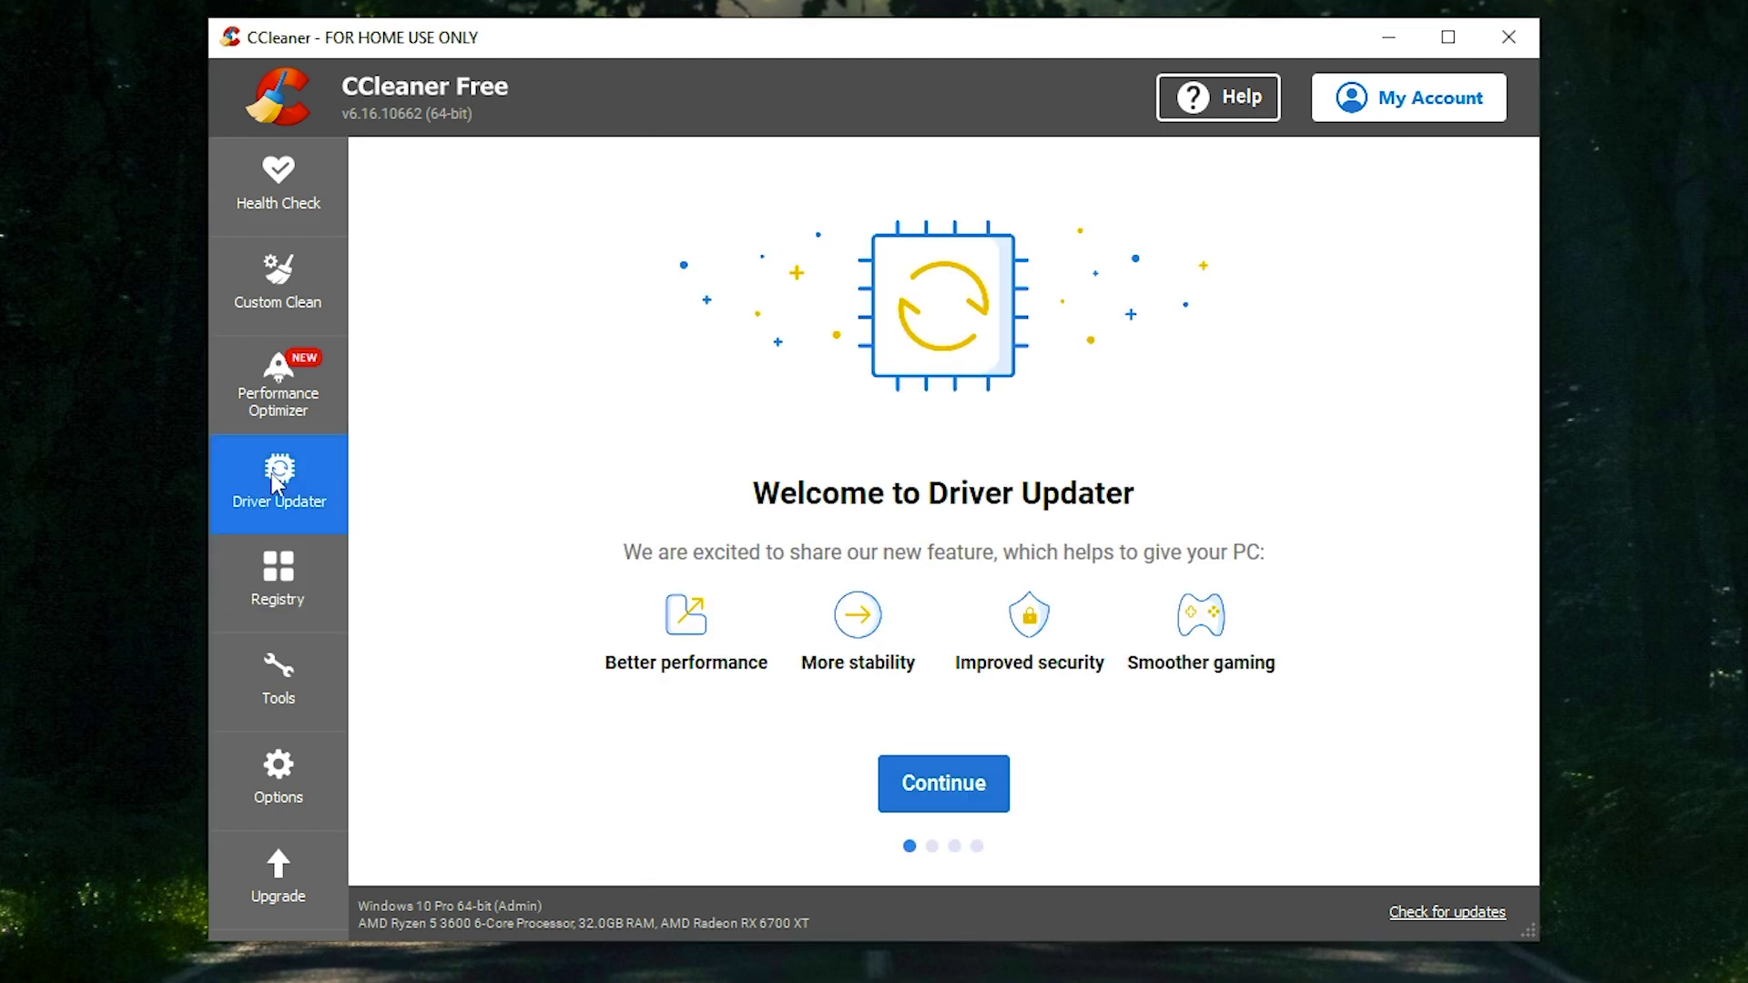
left_click(935, 776)
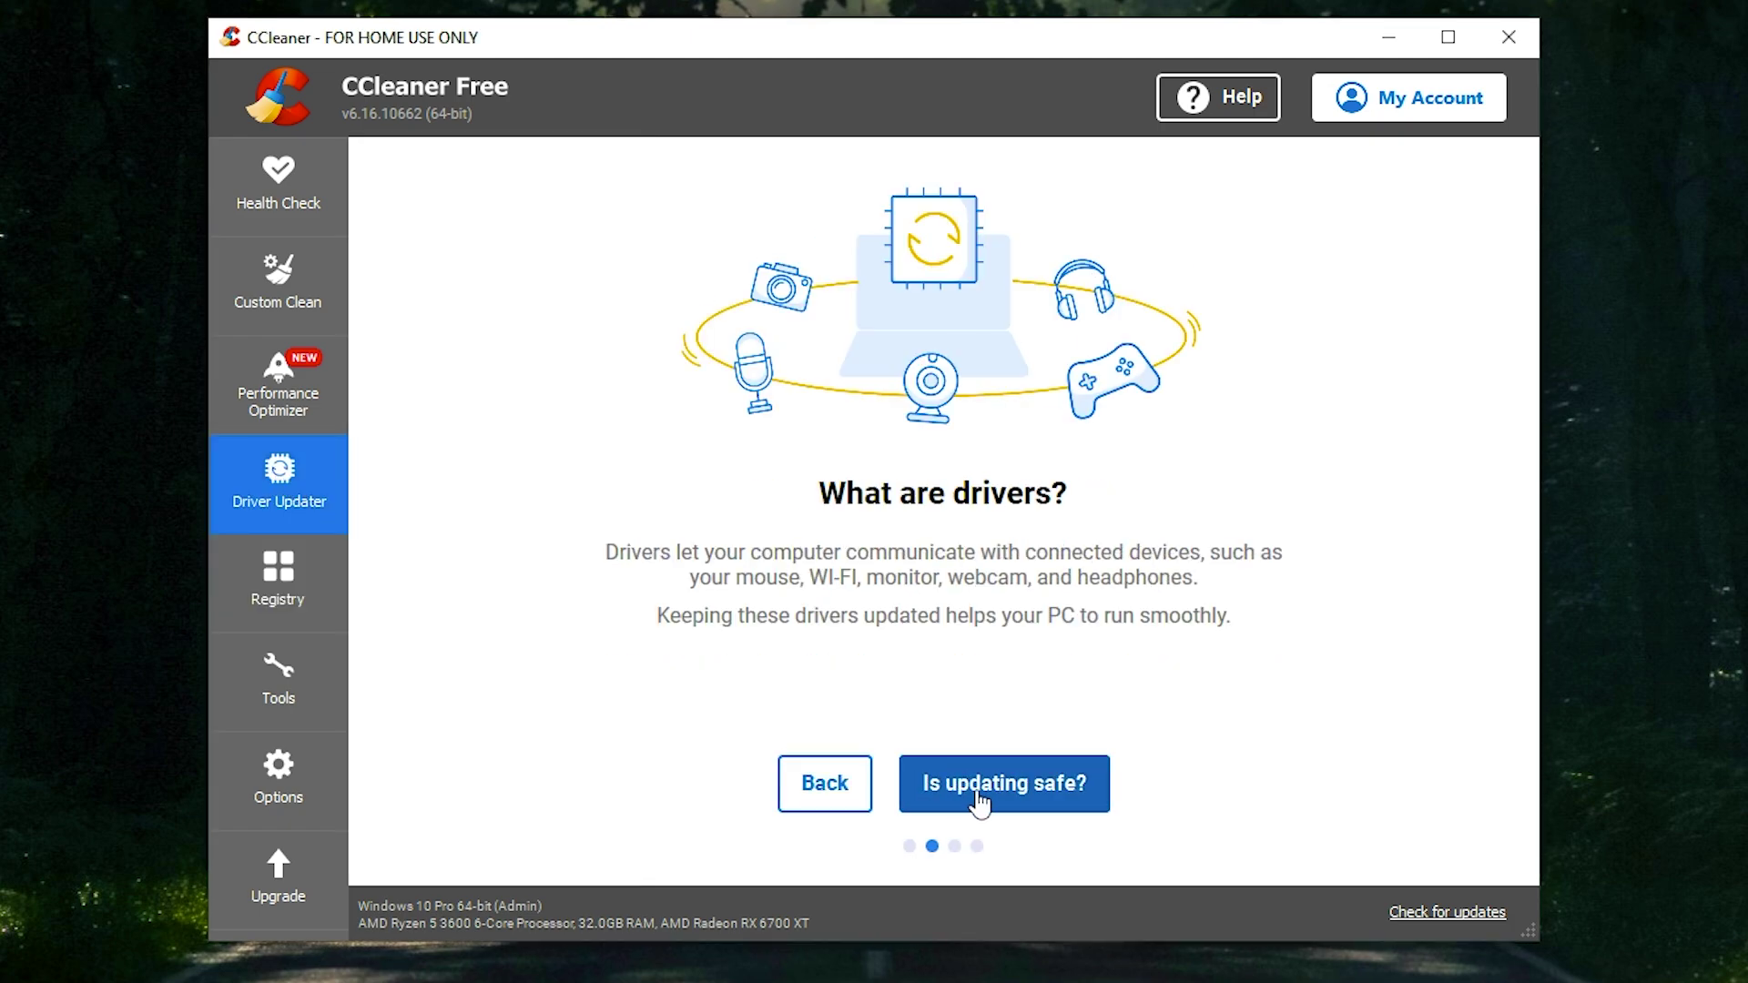
left_click(987, 797)
left_click(997, 800)
left_click(997, 800)
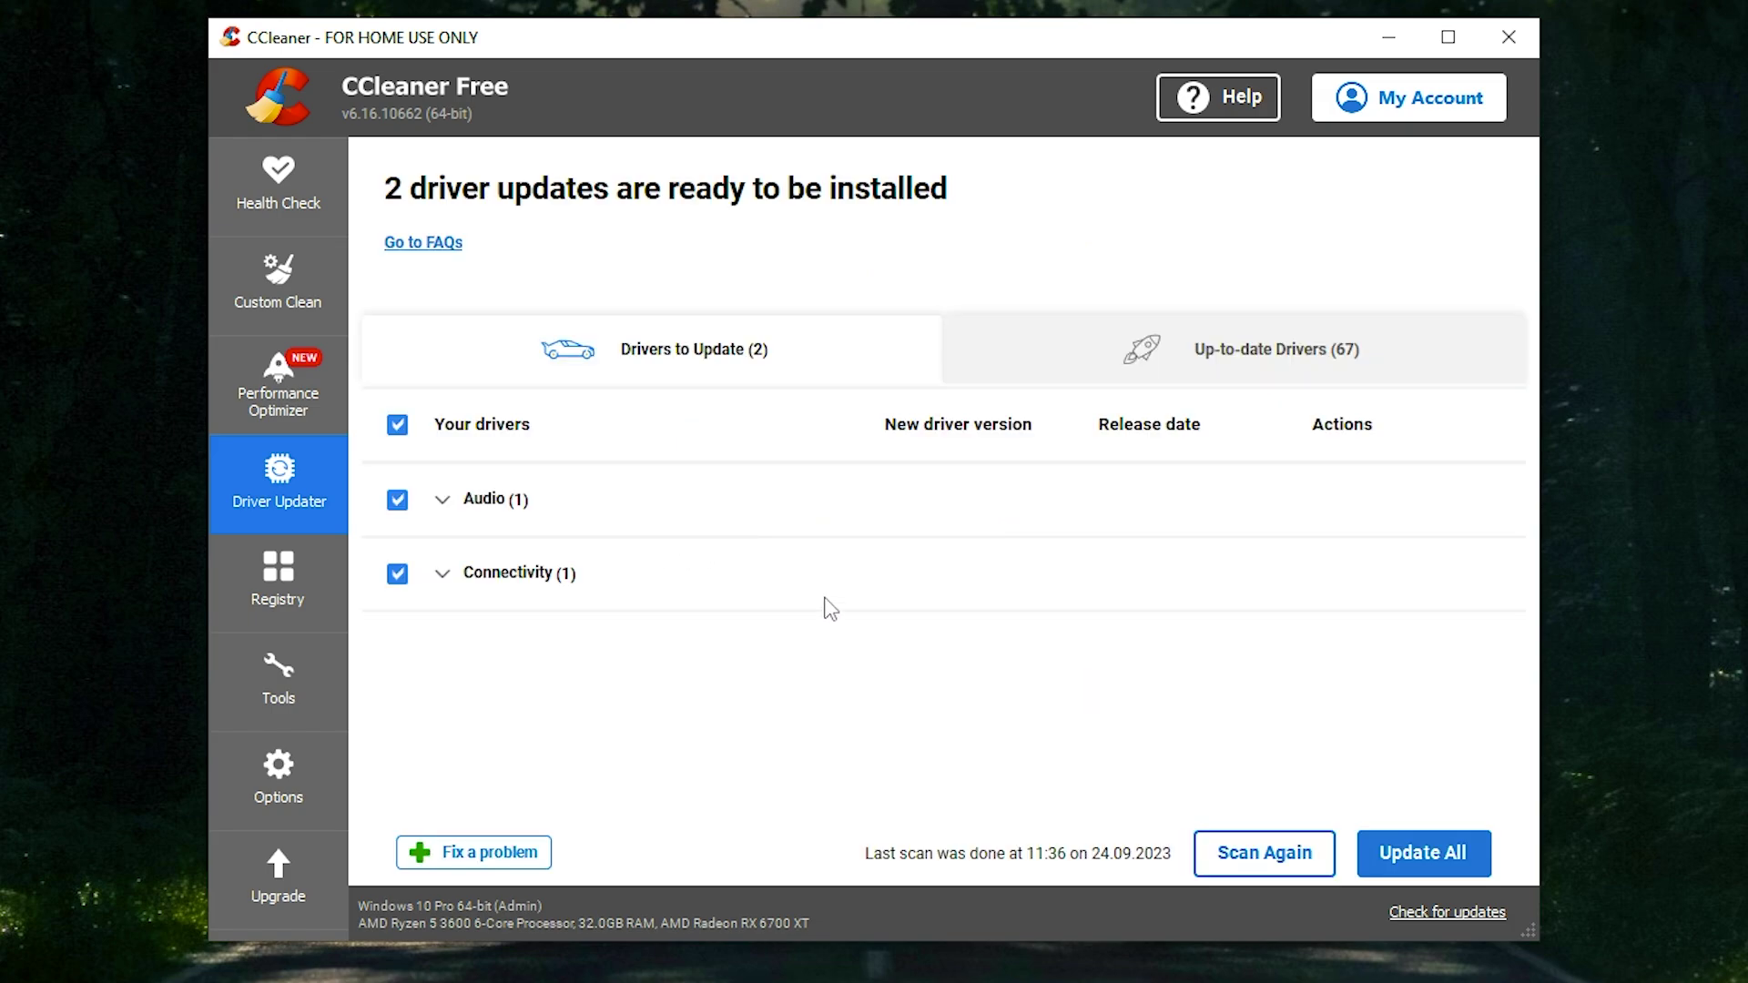
Review the drivers to update and the up-to-date drivers without installing anything, and close CCleaner.
left_click(443, 574)
left_click(522, 585)
left_click(1114, 341)
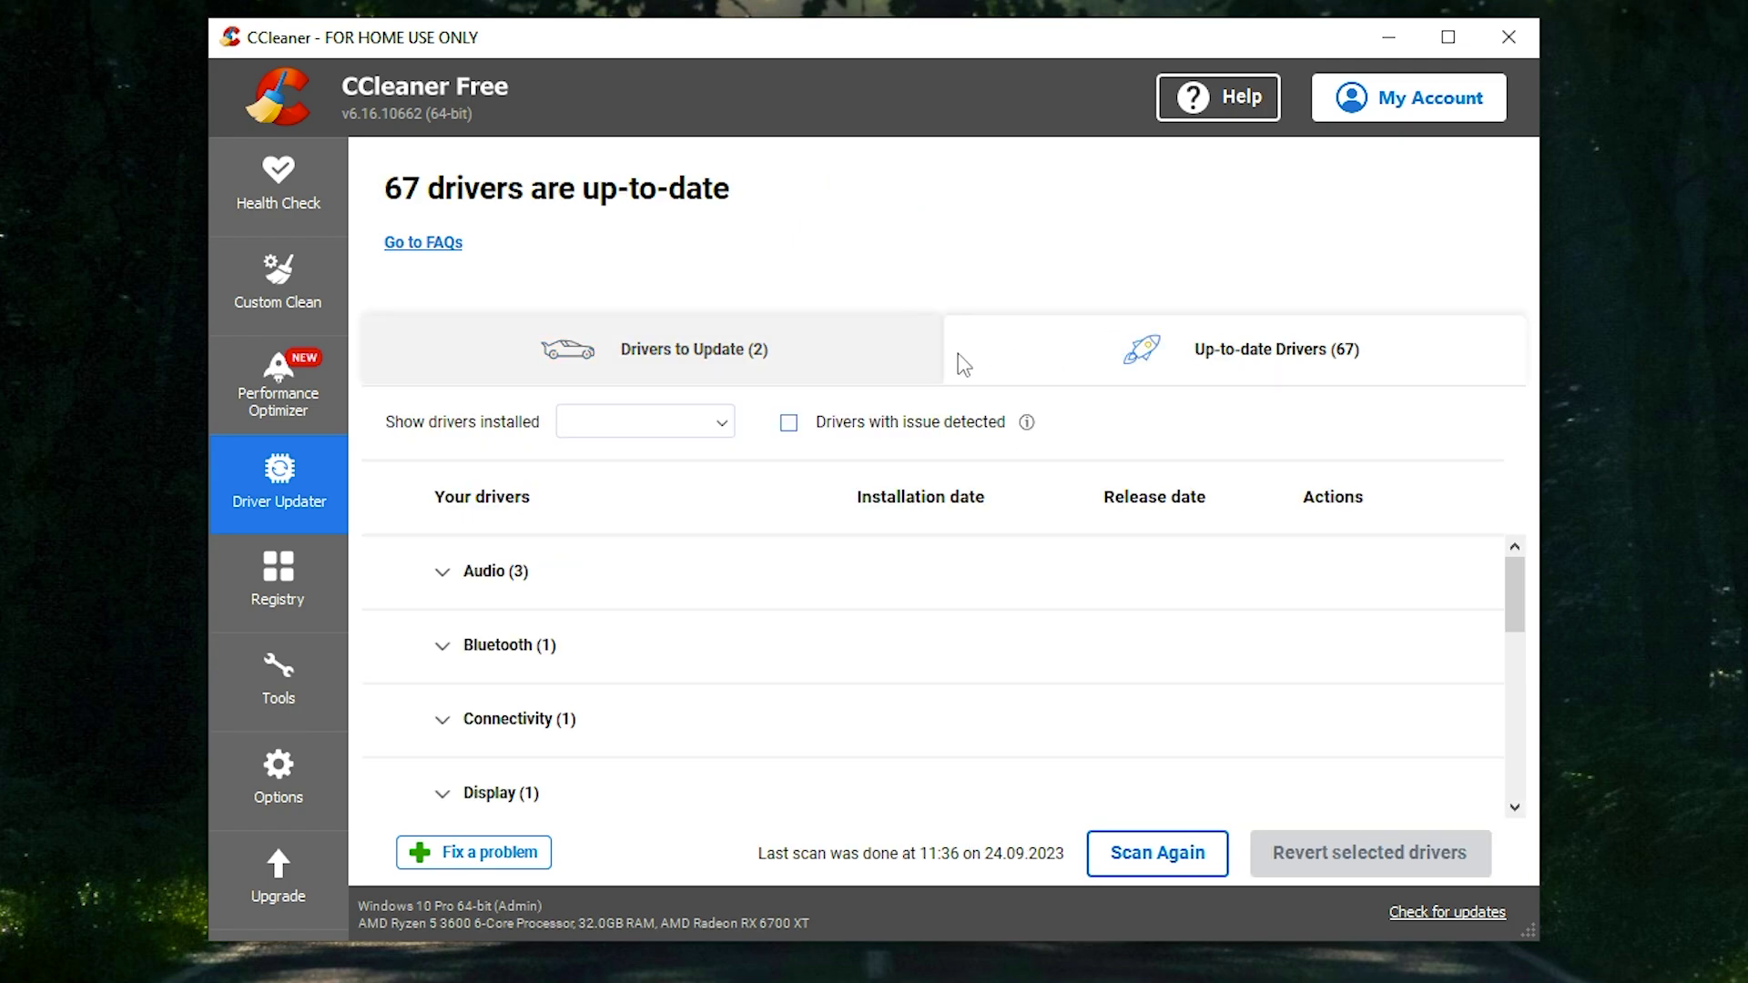
left_click(686, 355)
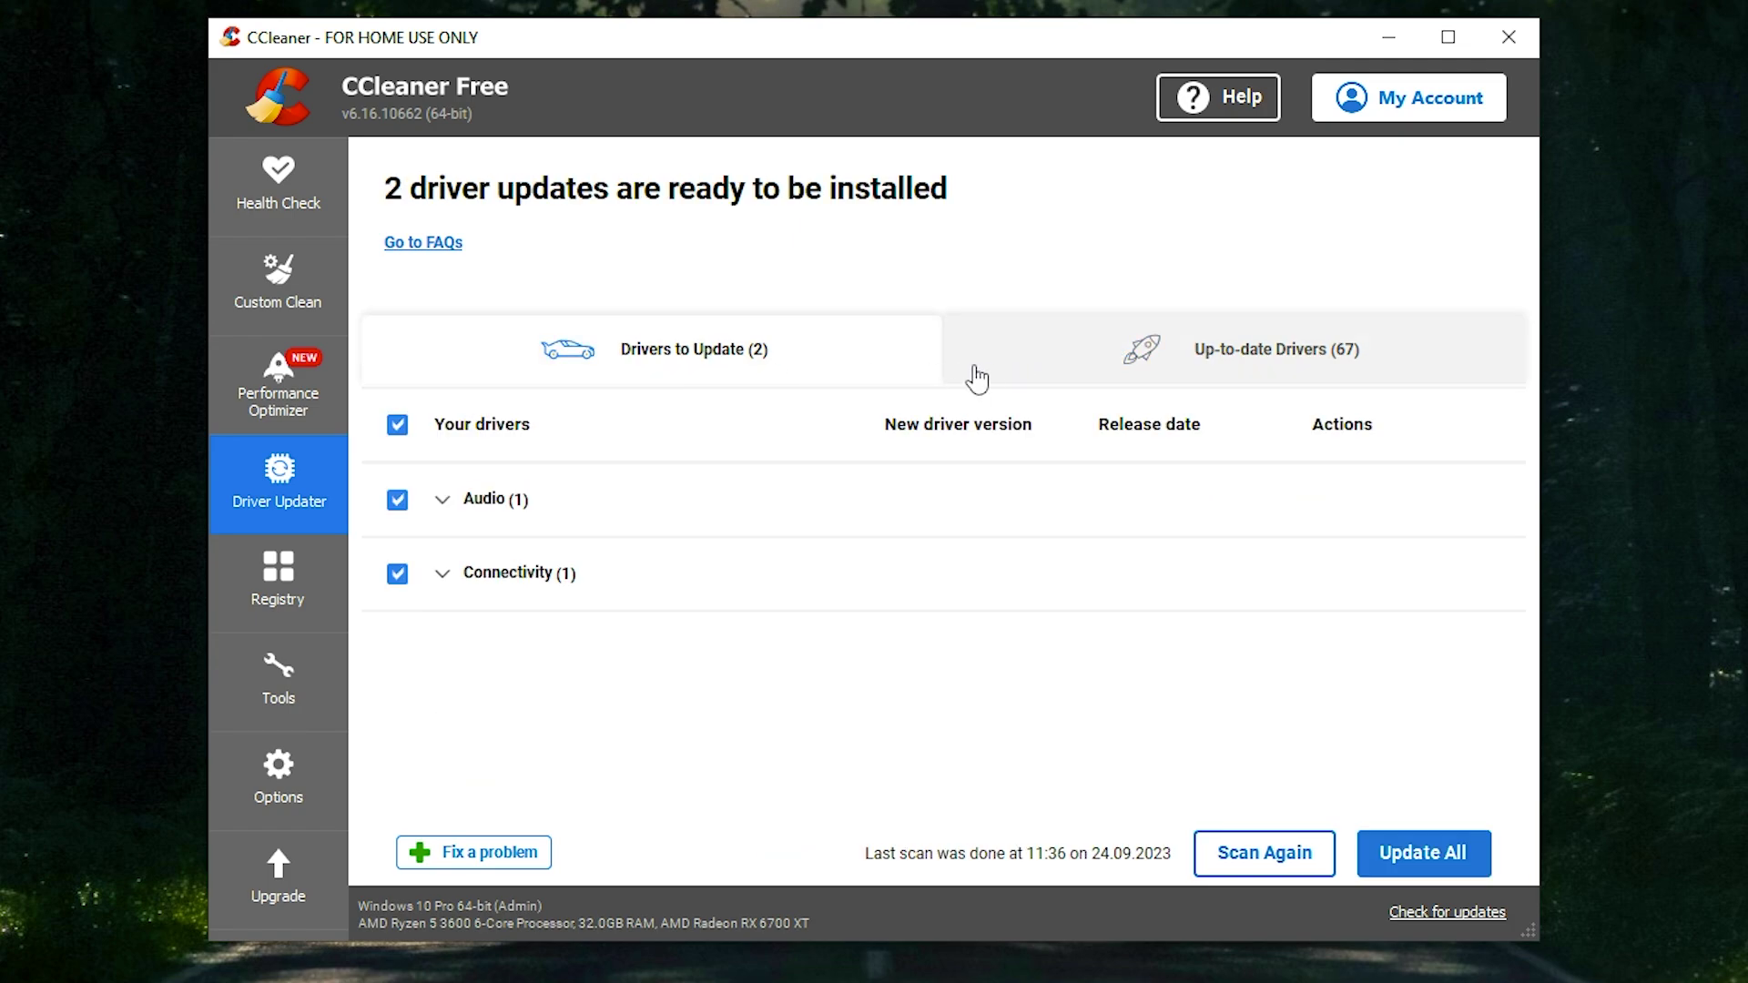
left_click(1511, 40)
Open the AMD RADEON GPU OPTIMIZATION PACK folder on the desktop, look over all its items, and close it.
double_click(856, 387)
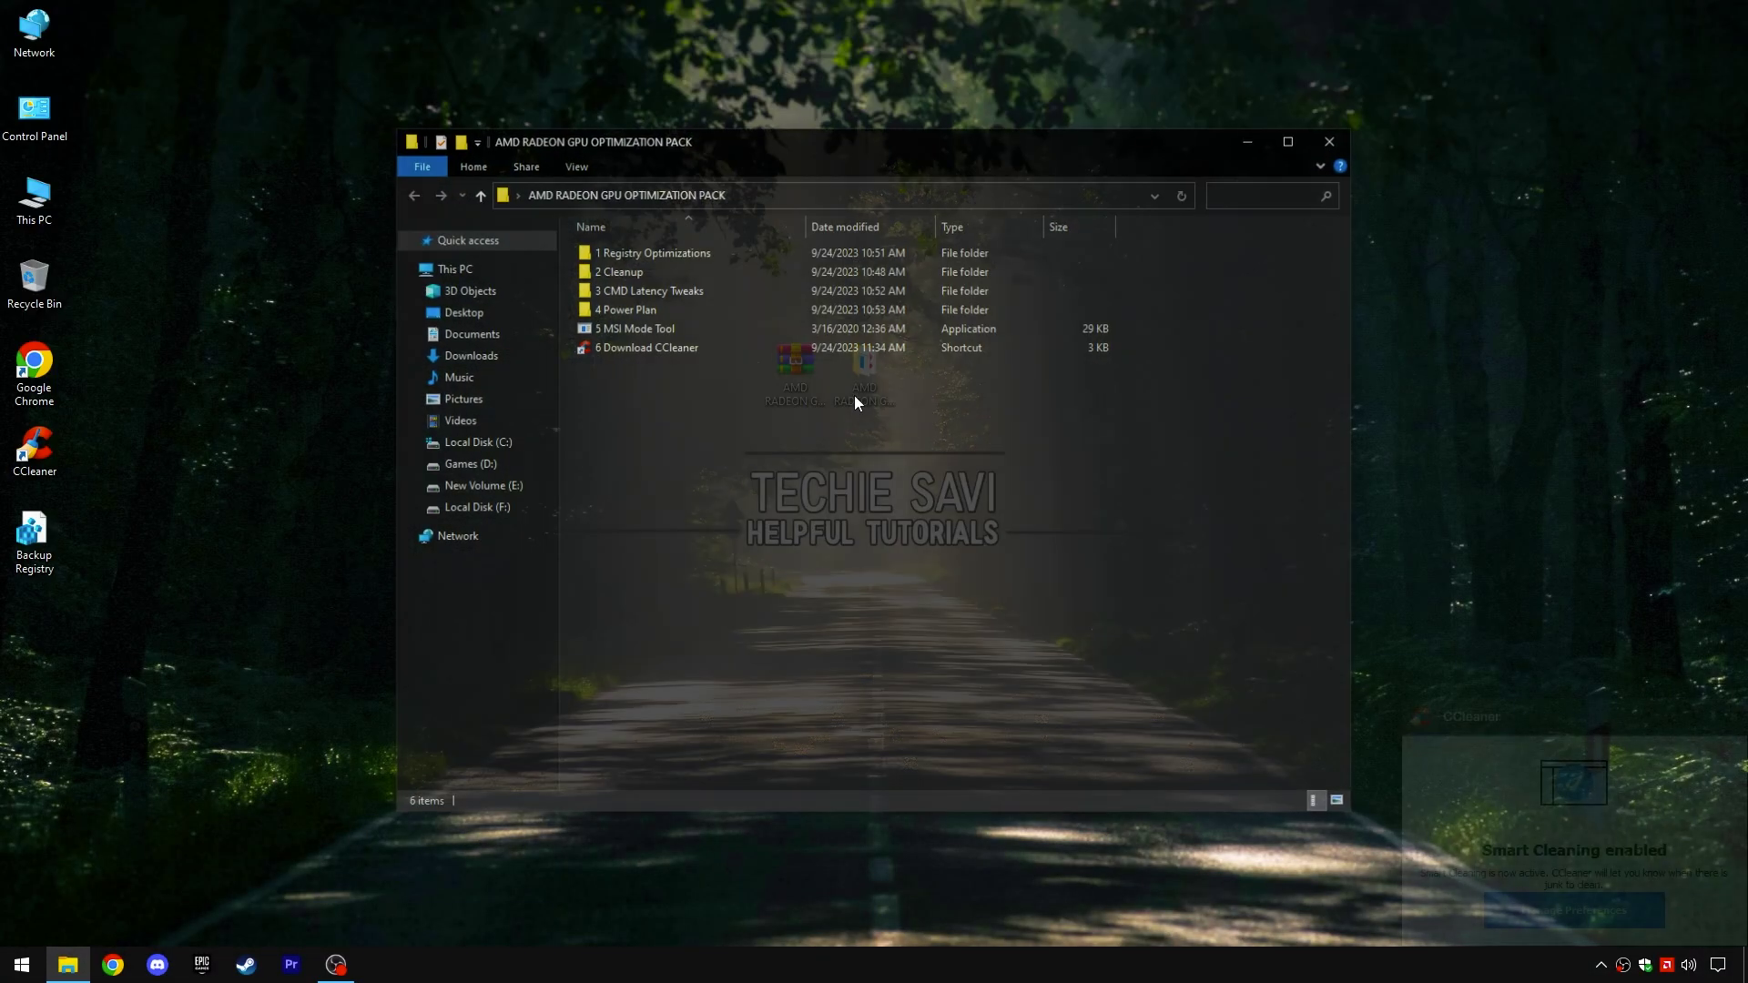
left_click_drag(659, 423, 912, 238)
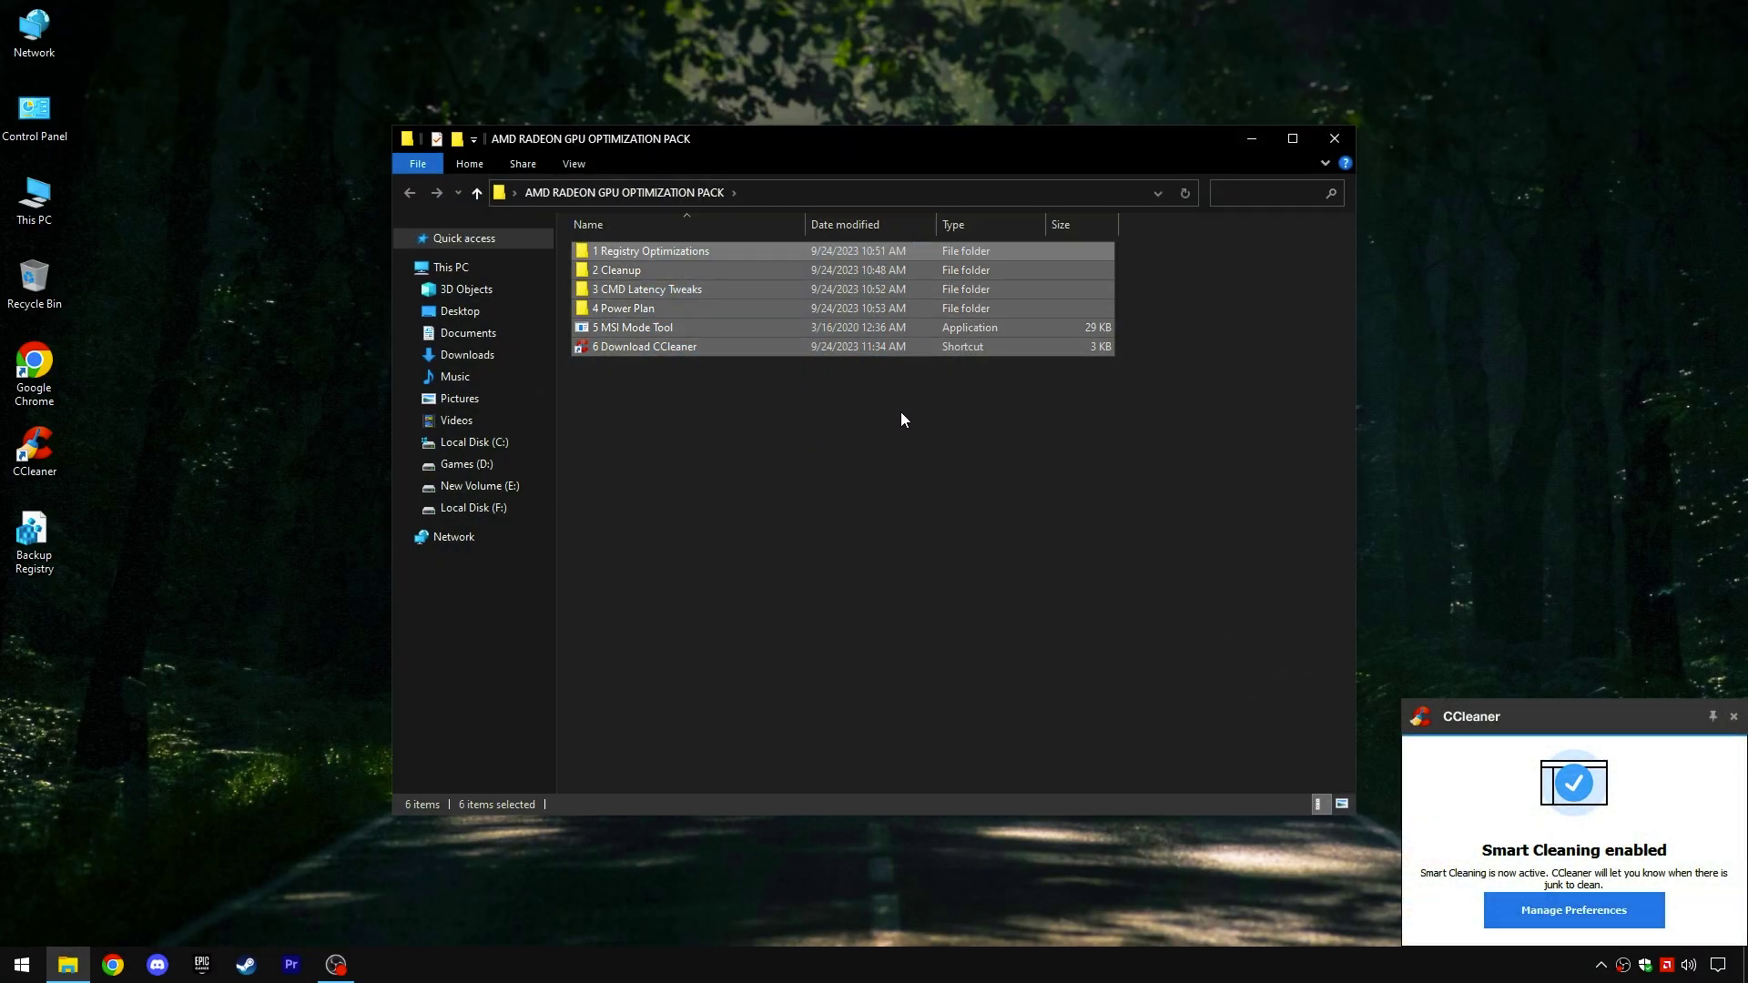
left_click(847, 405)
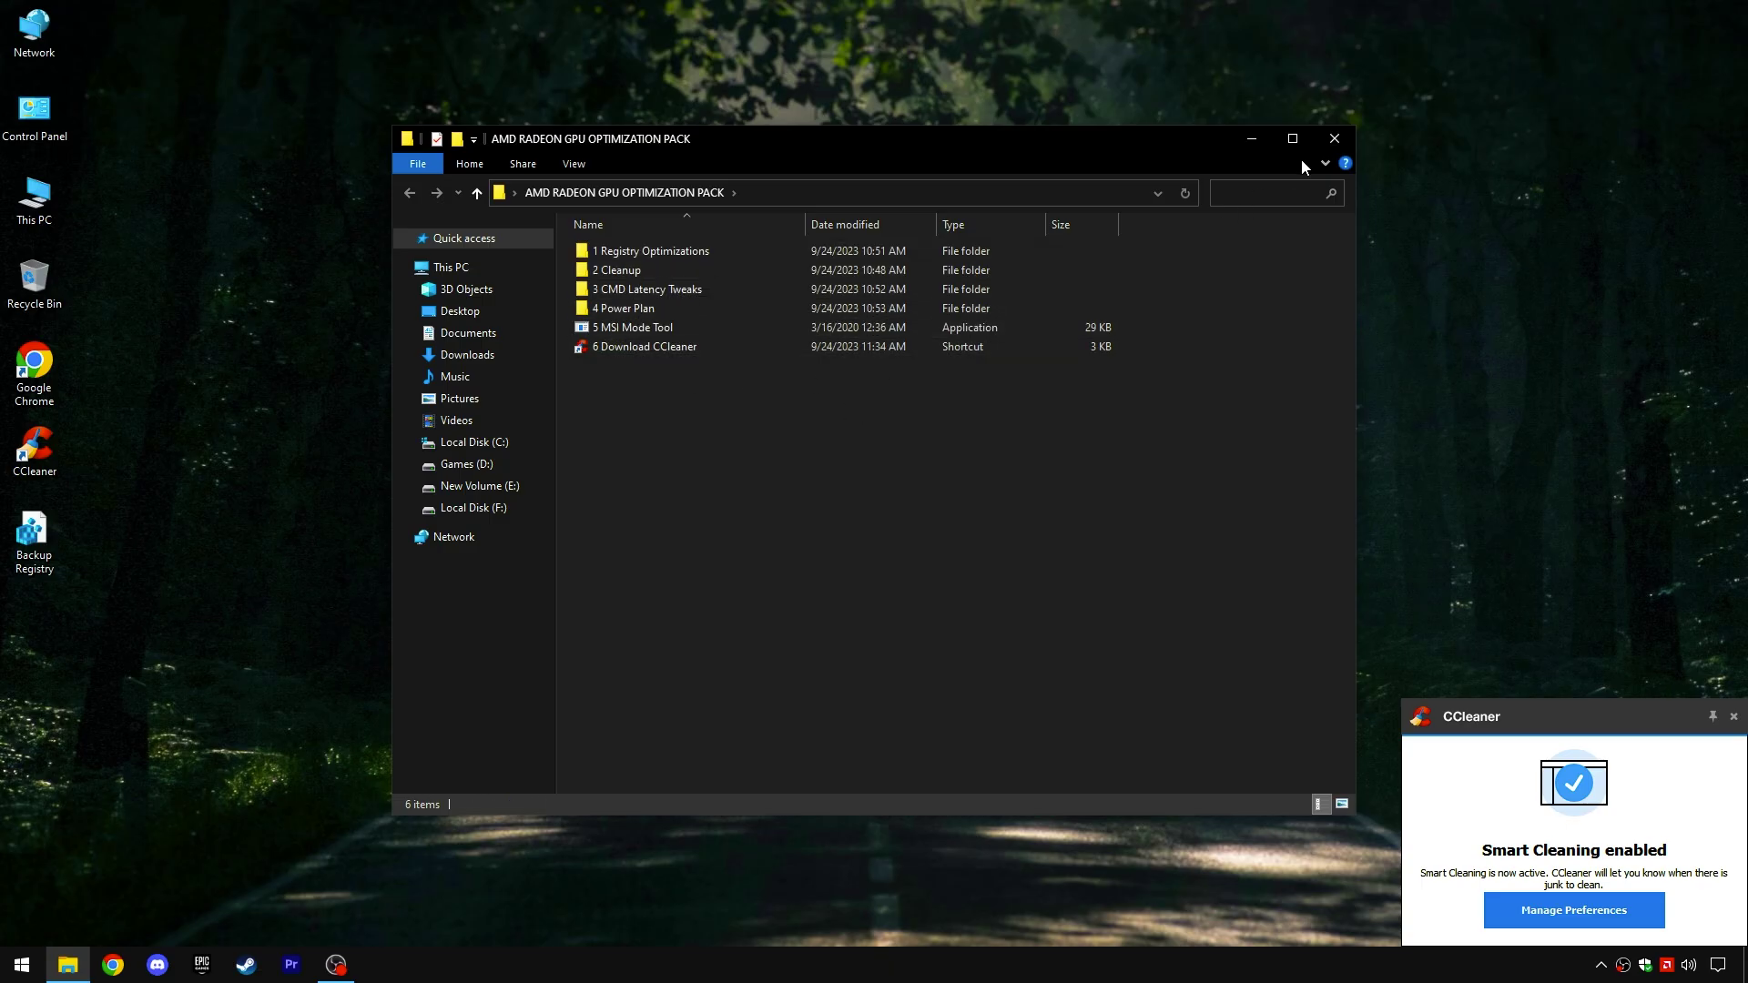
left_click(1334, 139)
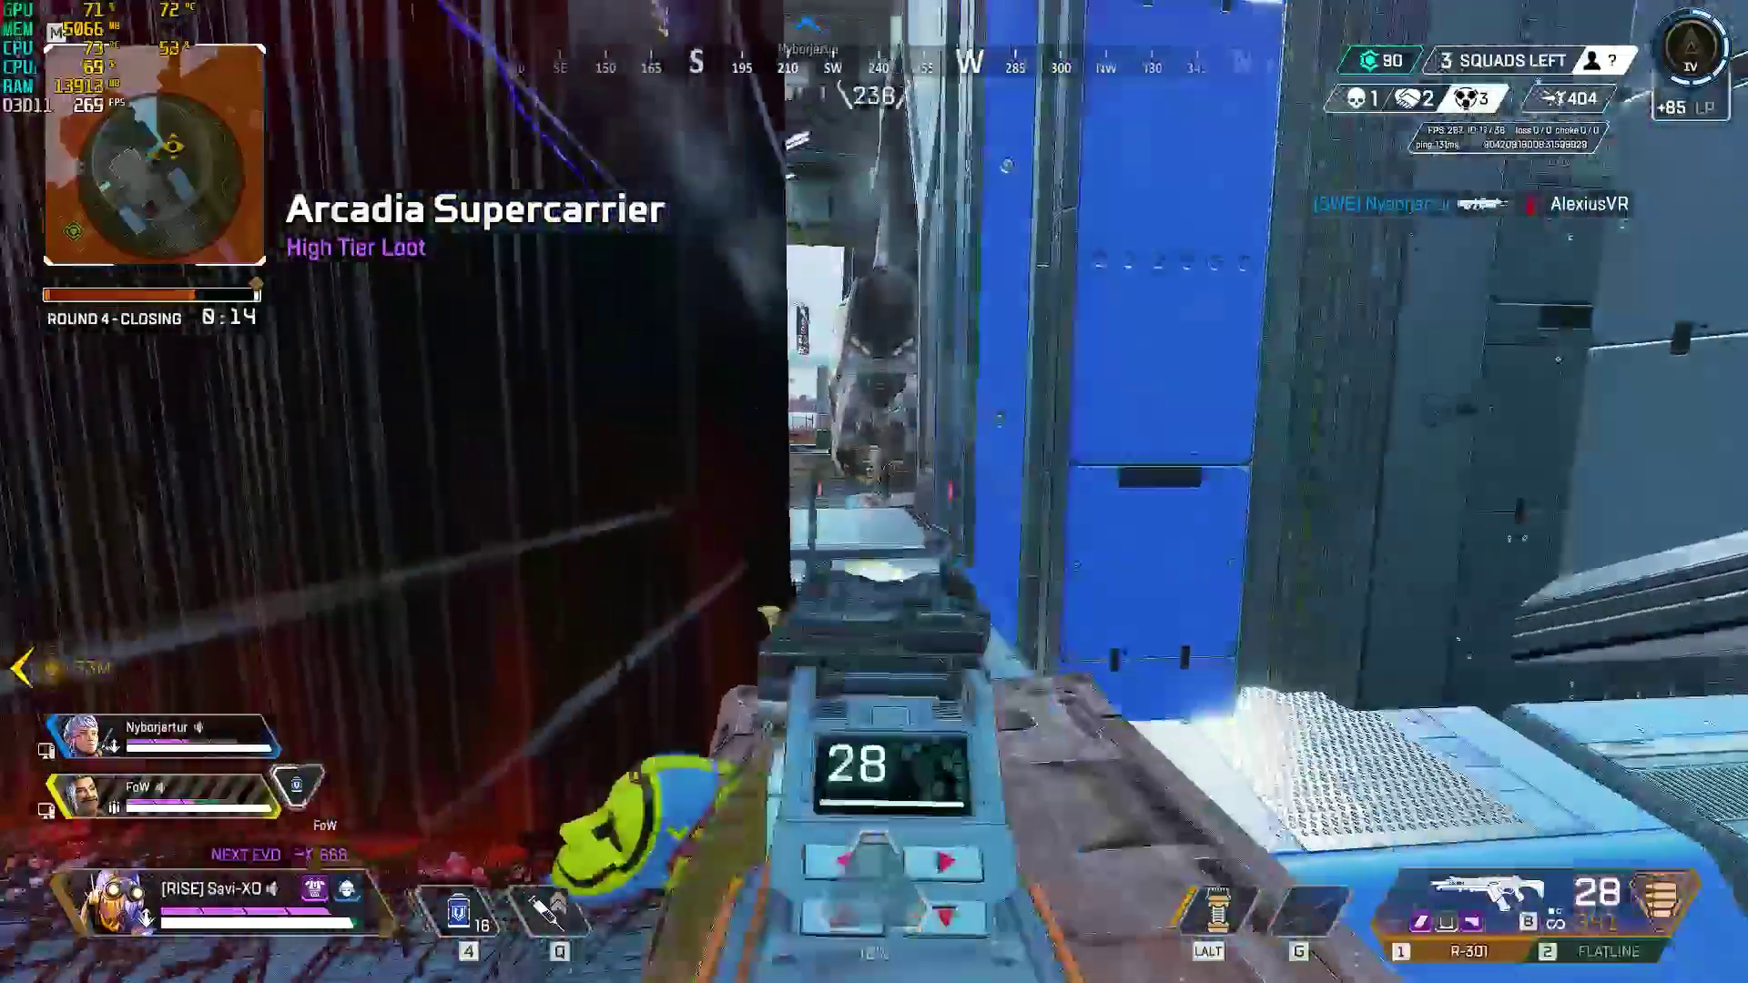
left_click_drag(874, 491, 874, 492)
key("r")
right_click(874, 492)
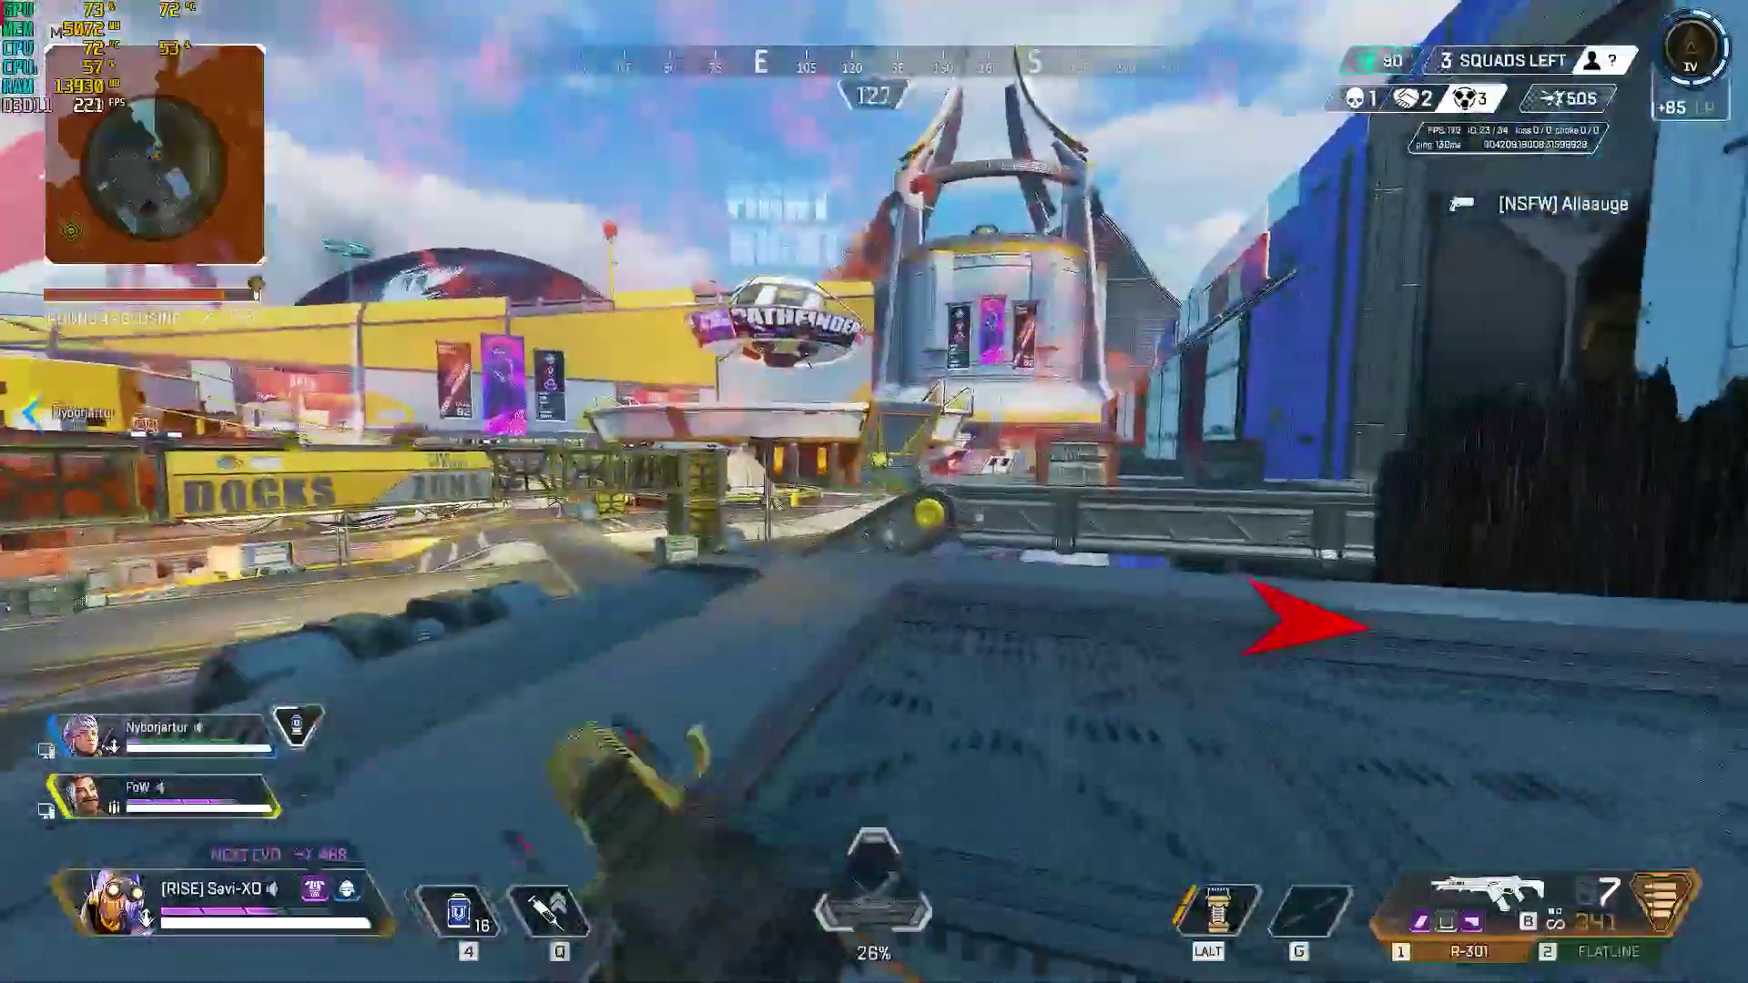
key("r")
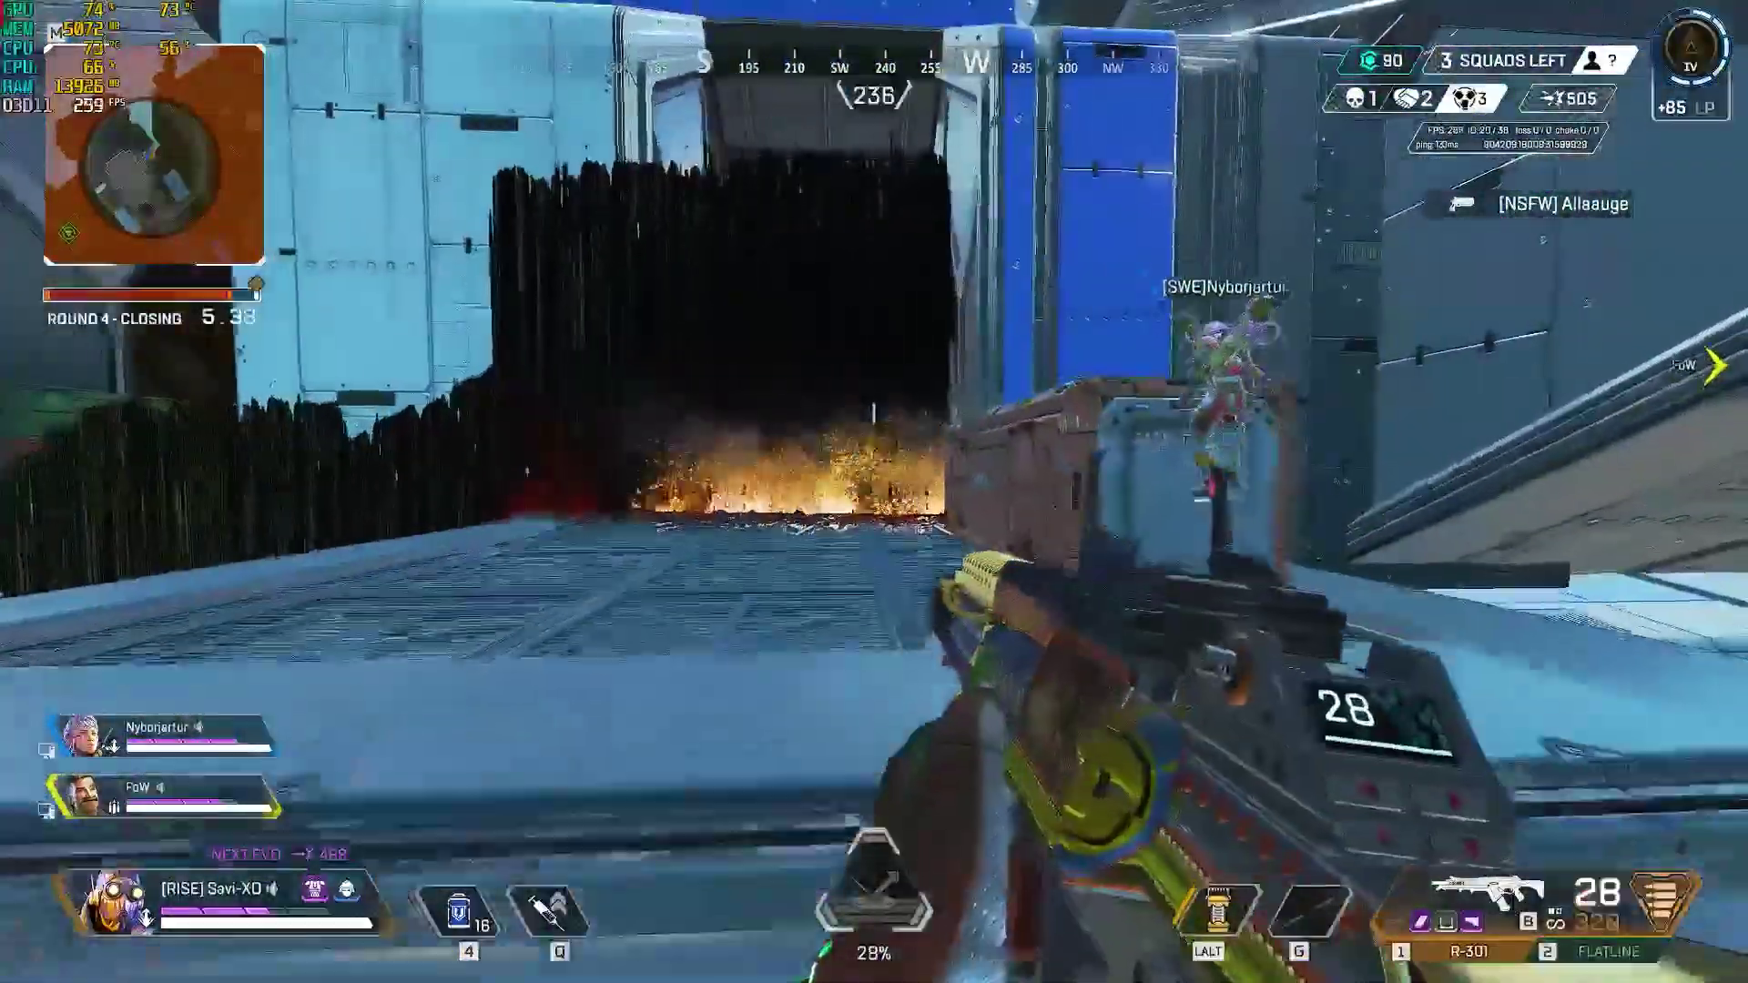
key("space")
key("4")
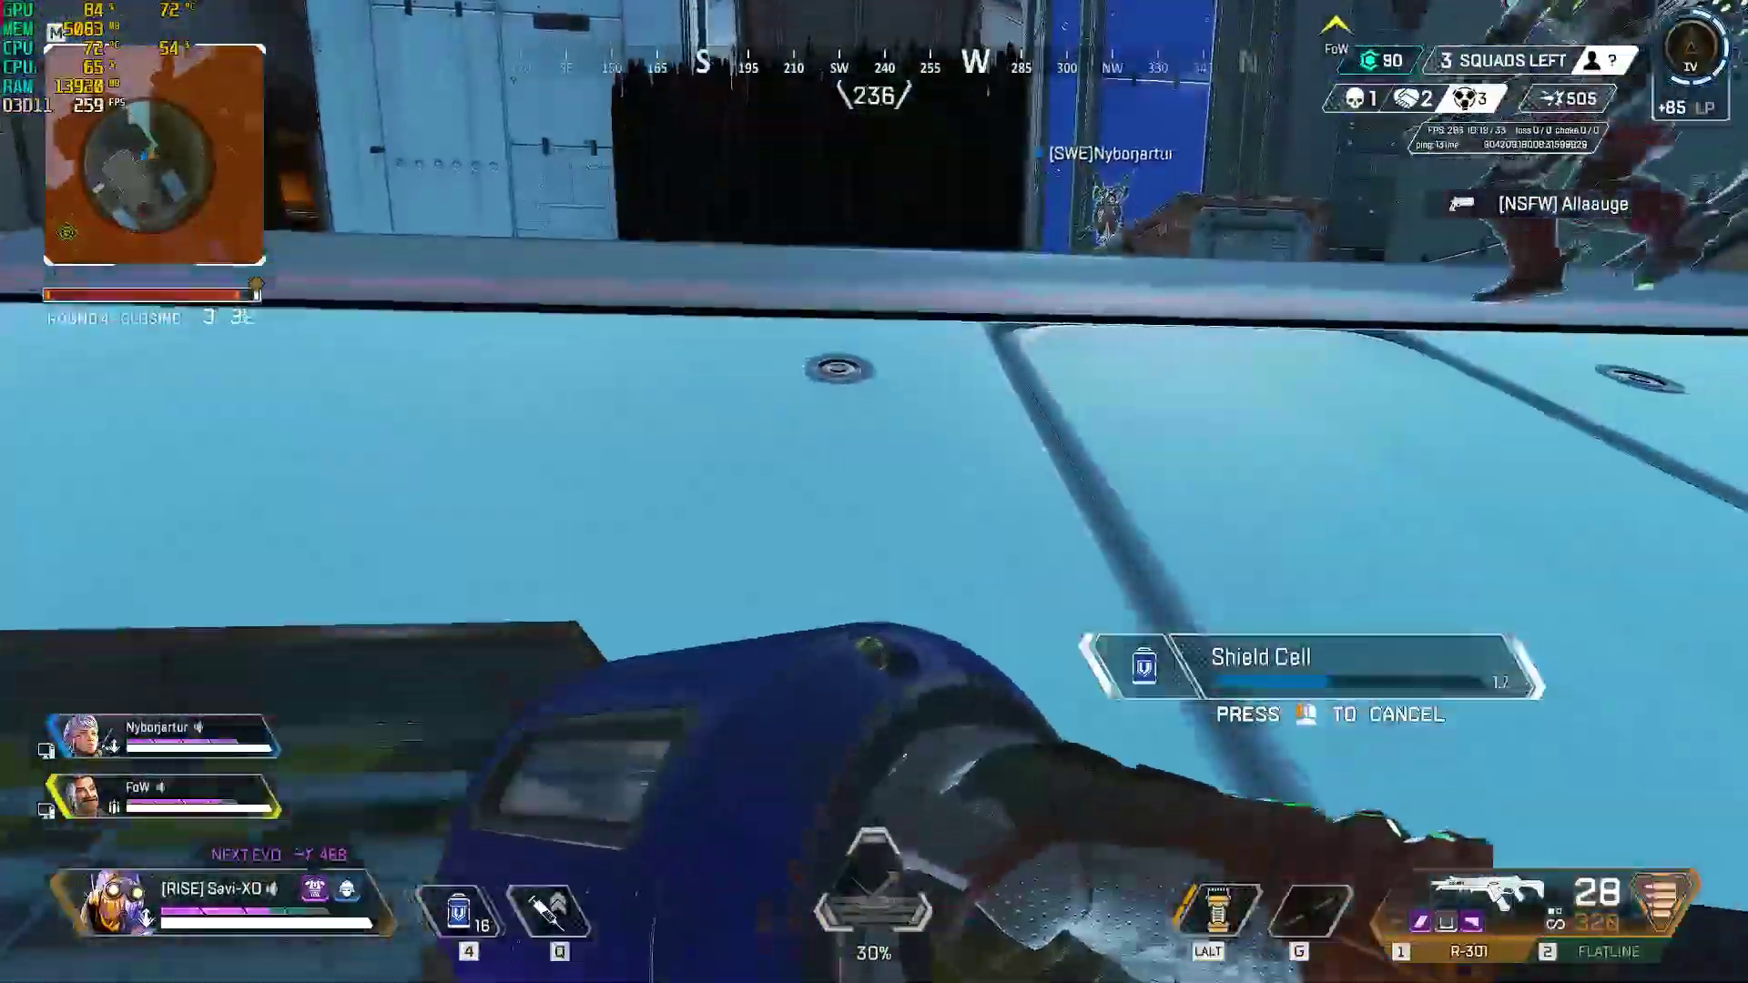
key("w")
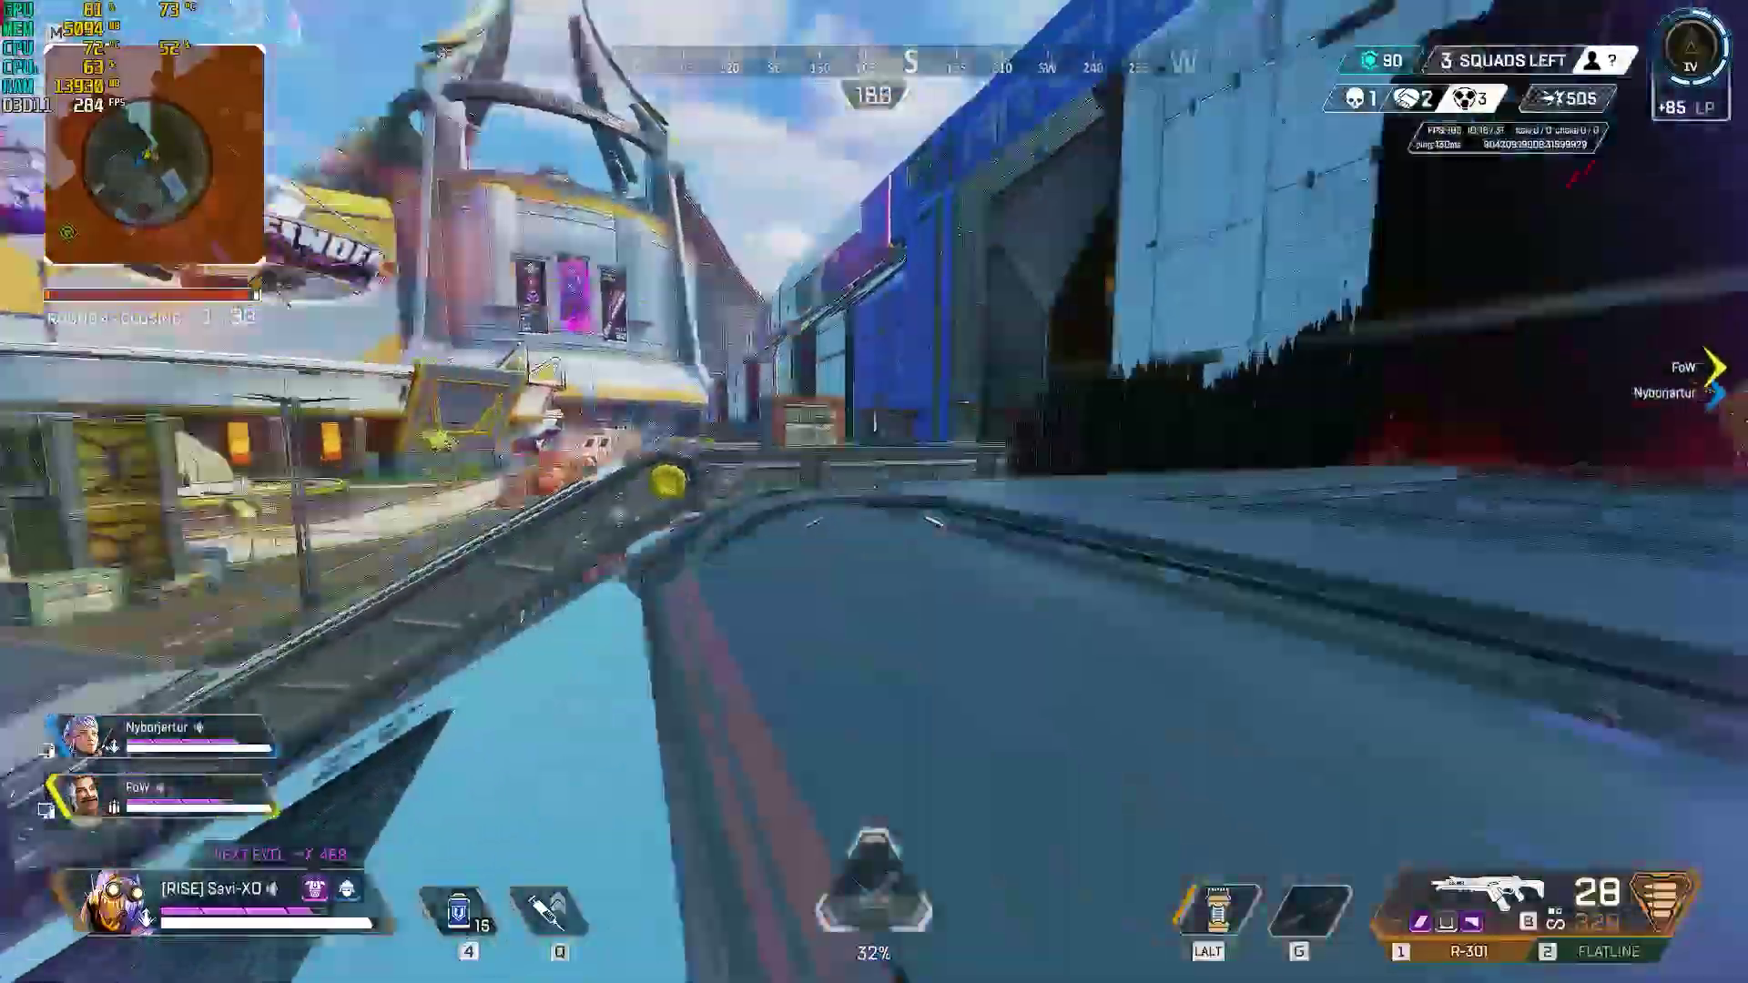